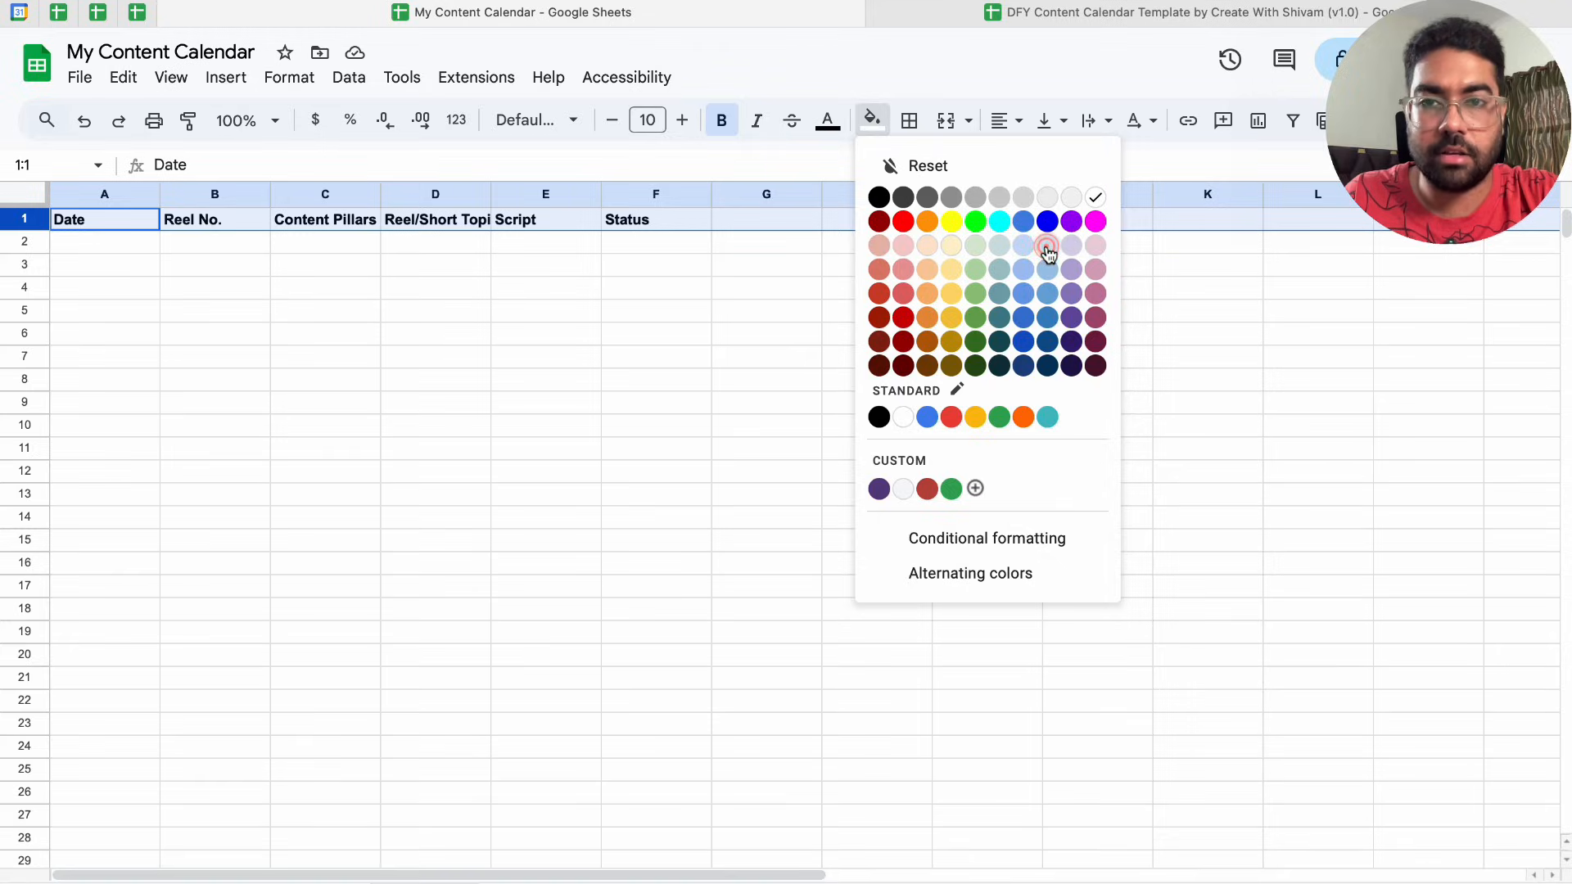
# Fill the header row with a light blue background colour
pyautogui.click(1046, 248)
pyautogui.click(744, 321)
# Enter the date 24 jun 2025 in the first cell under the Date header
pyautogui.click(110, 244)
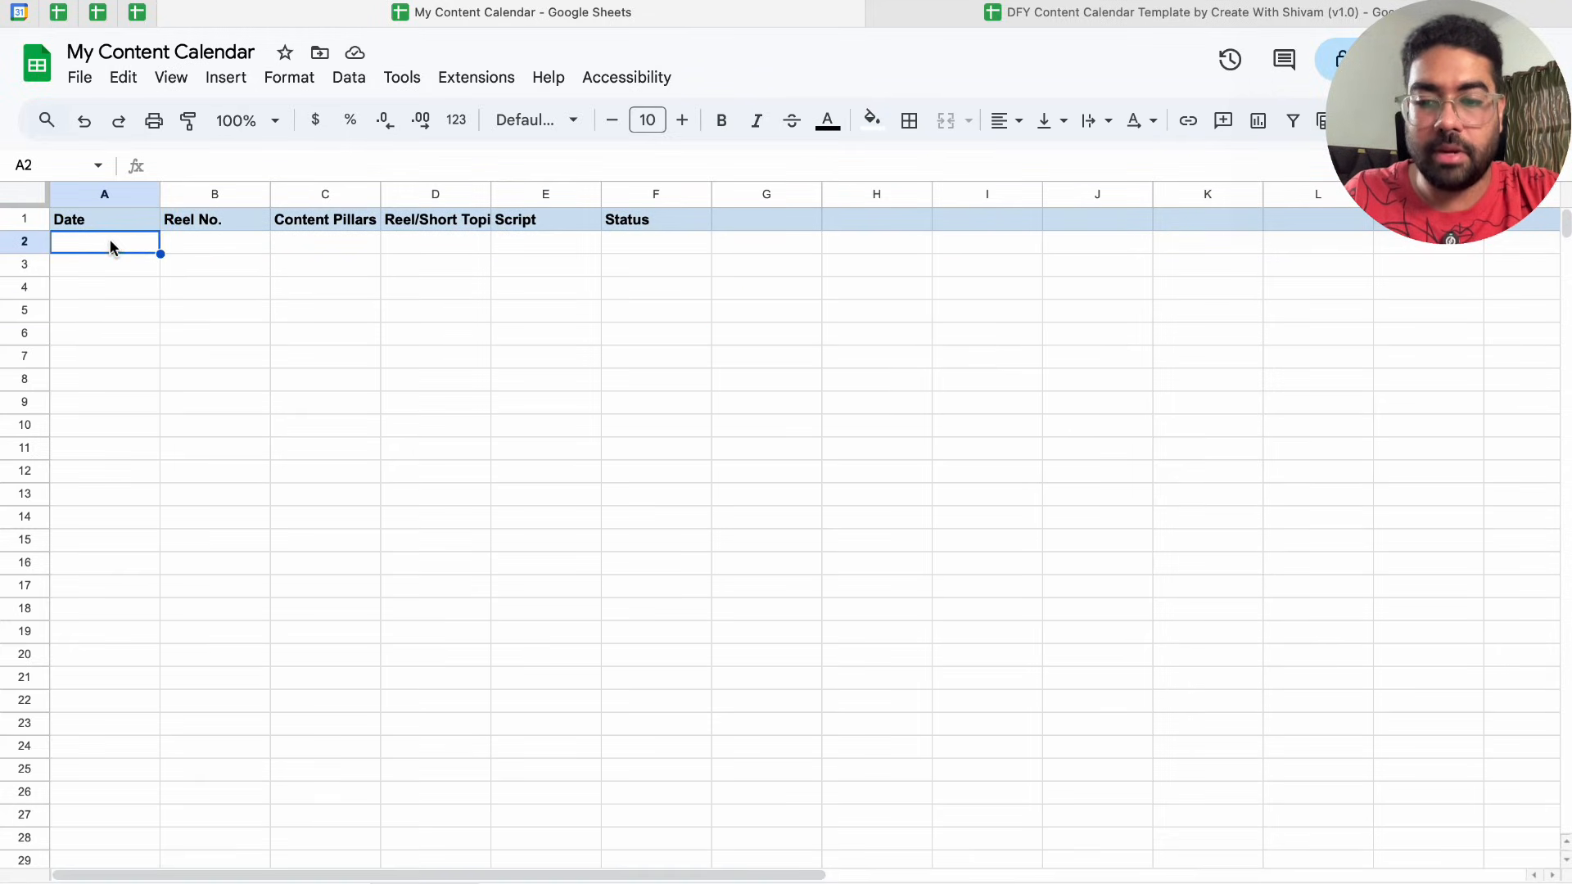
pyautogui.write('24 jun 2')
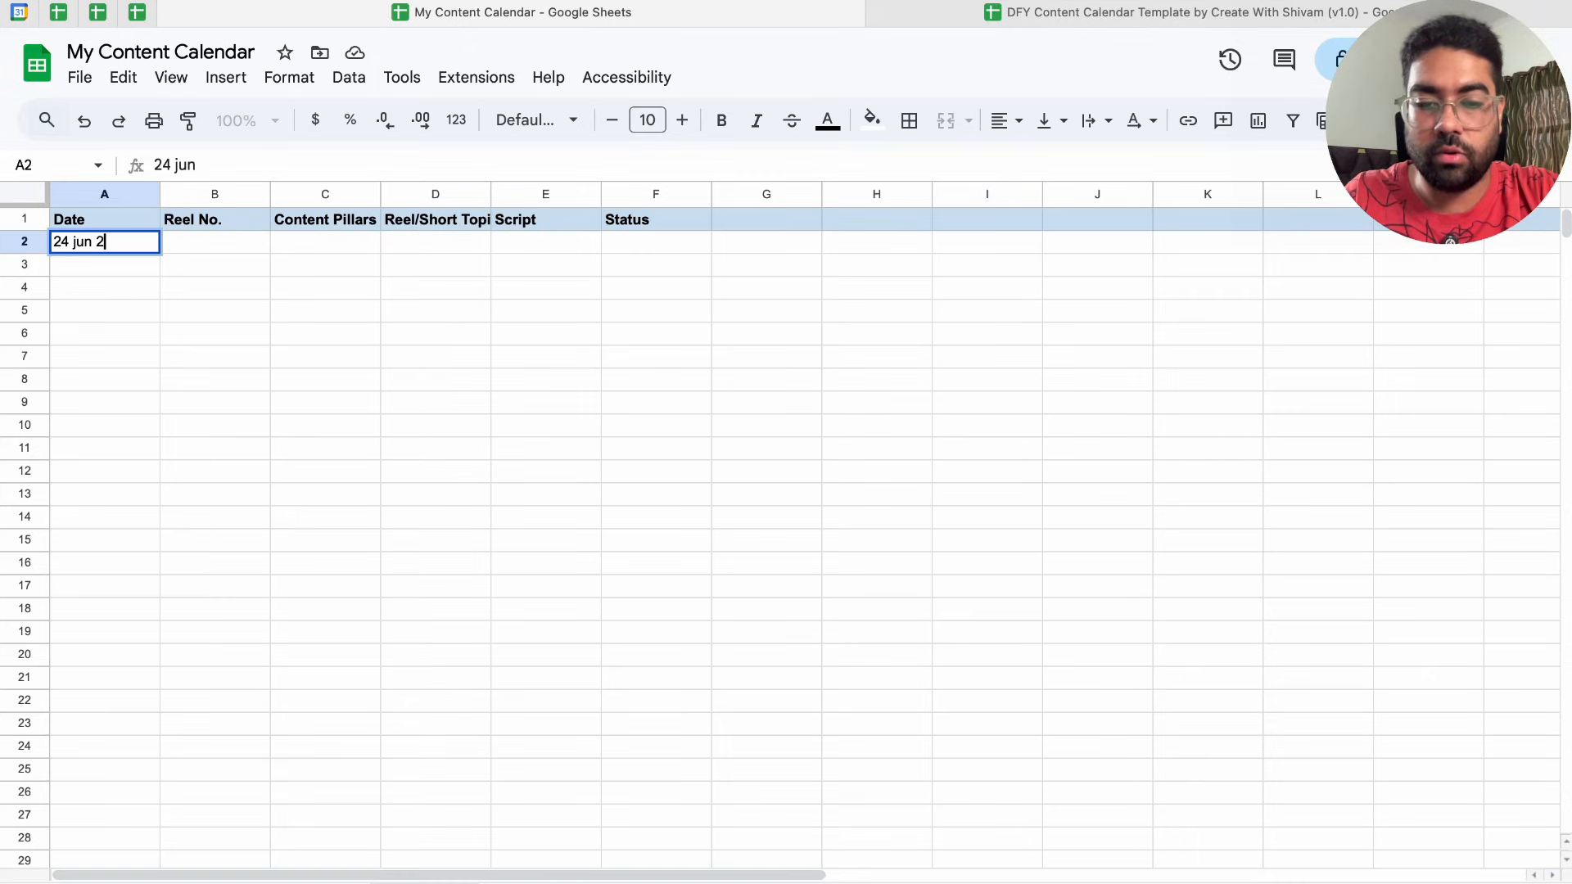
pyautogui.write('025')
pyautogui.press('Return')
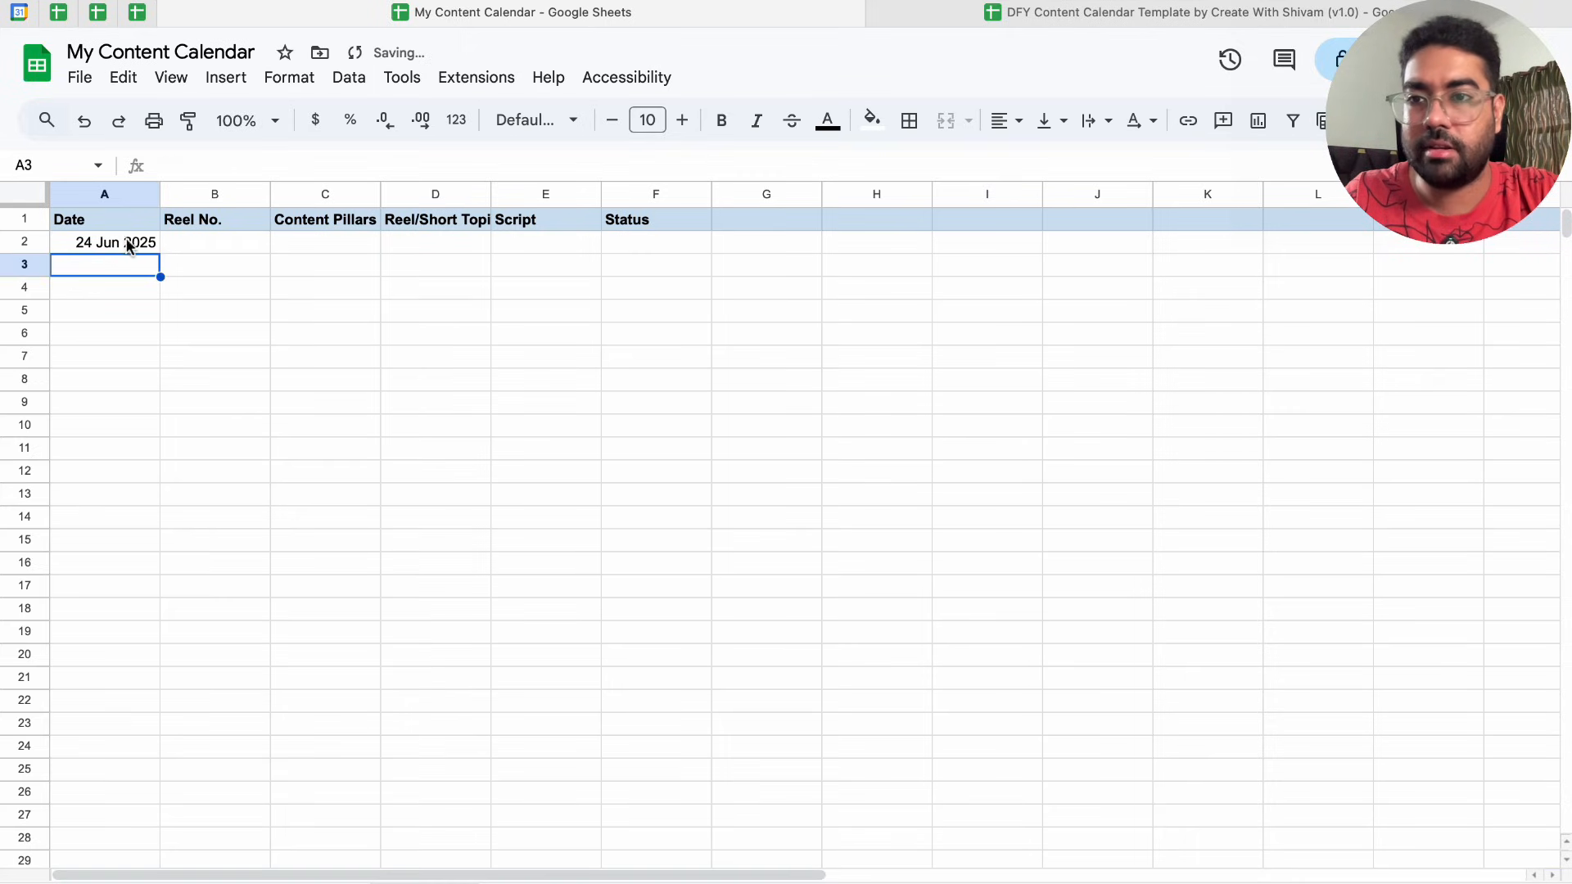
pyautogui.doubleClick(127, 243)
pyautogui.click(363, 274)
# Start a custom date format for cell A2 and set its day to display with a leading zero
pyautogui.click(123, 249)
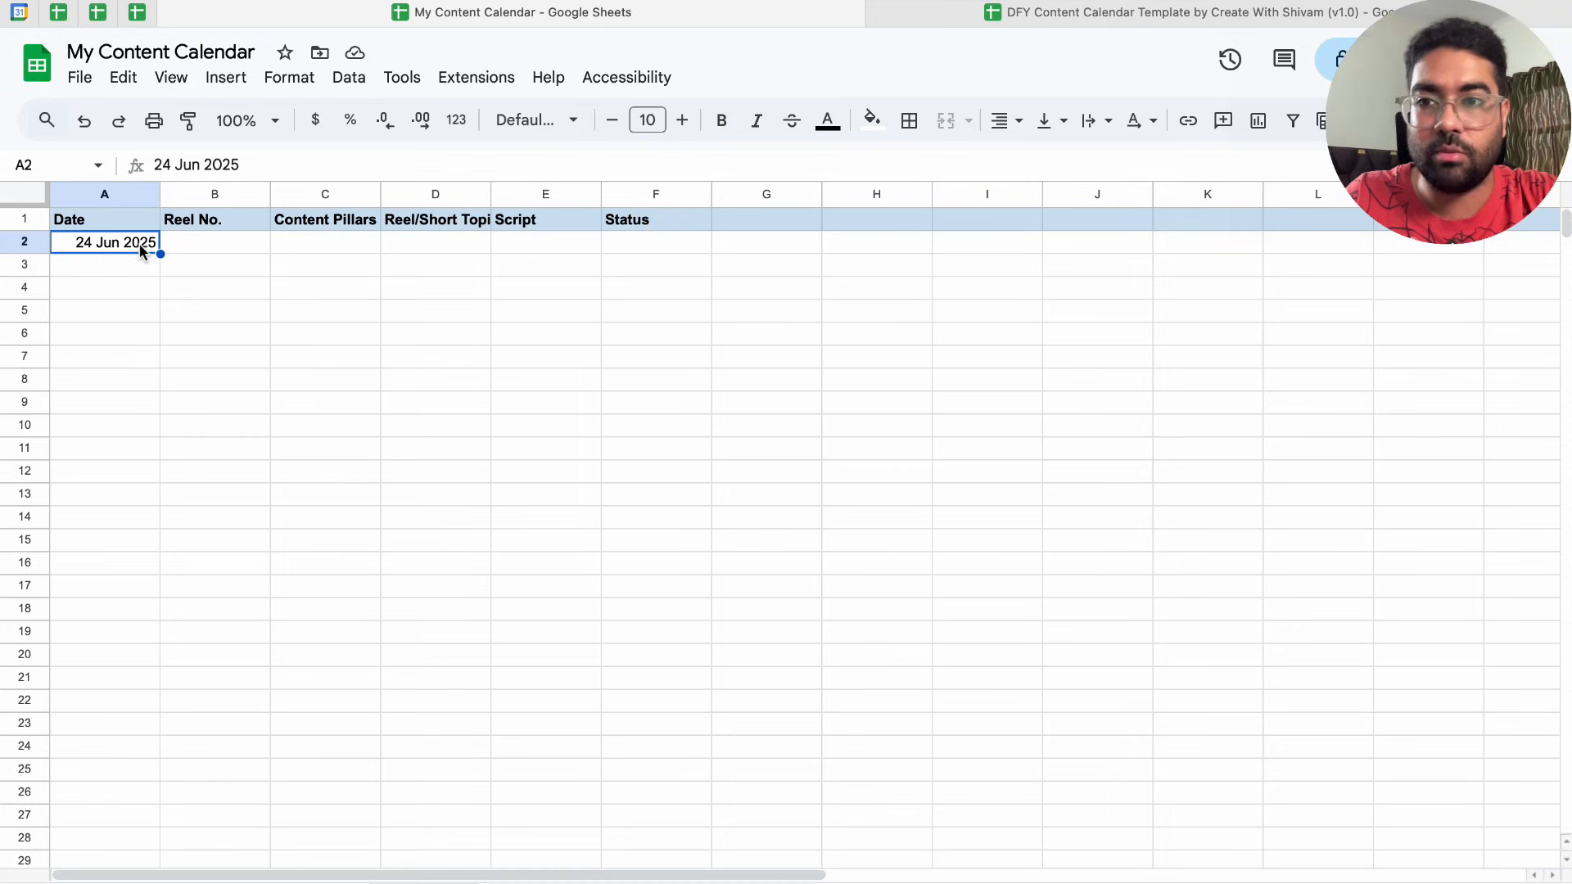
pyautogui.click(299, 82)
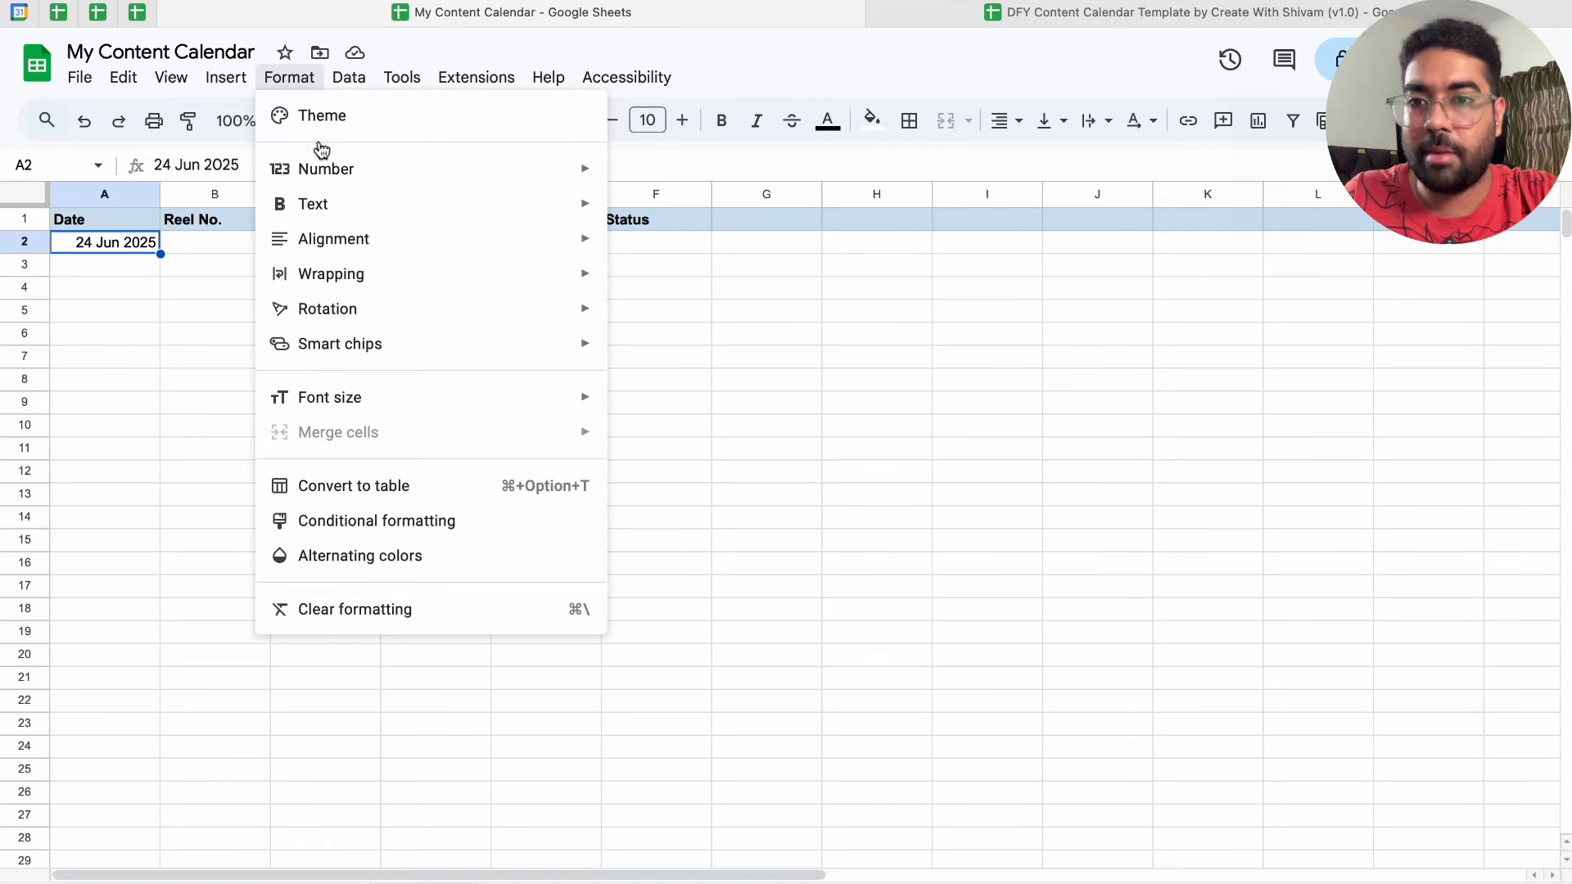
pyautogui.moveTo(579, 172)
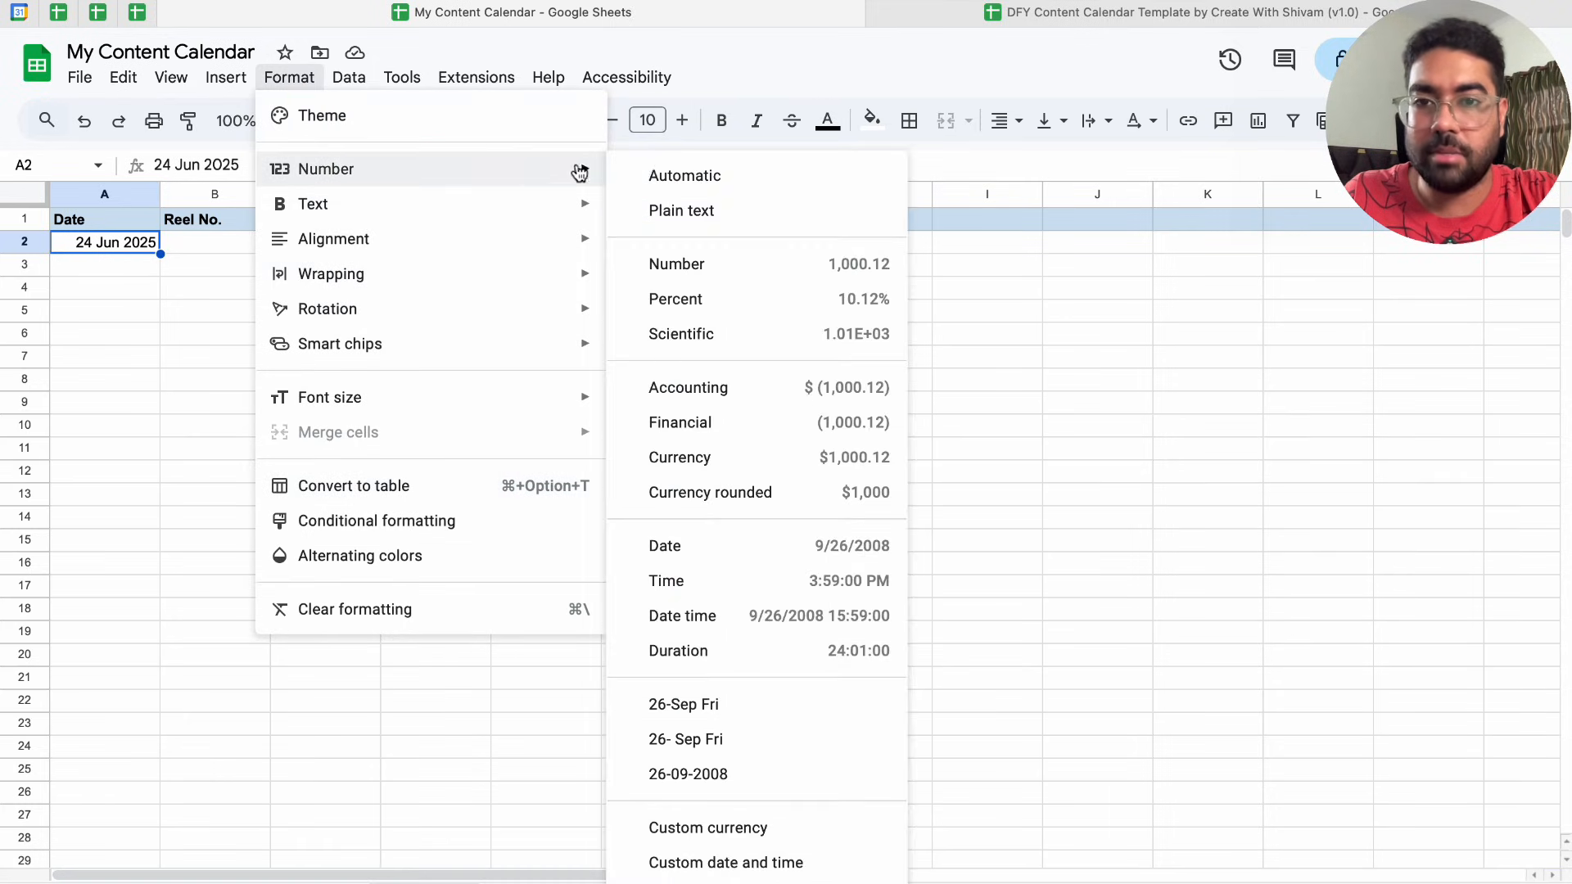
pyautogui.click(687, 864)
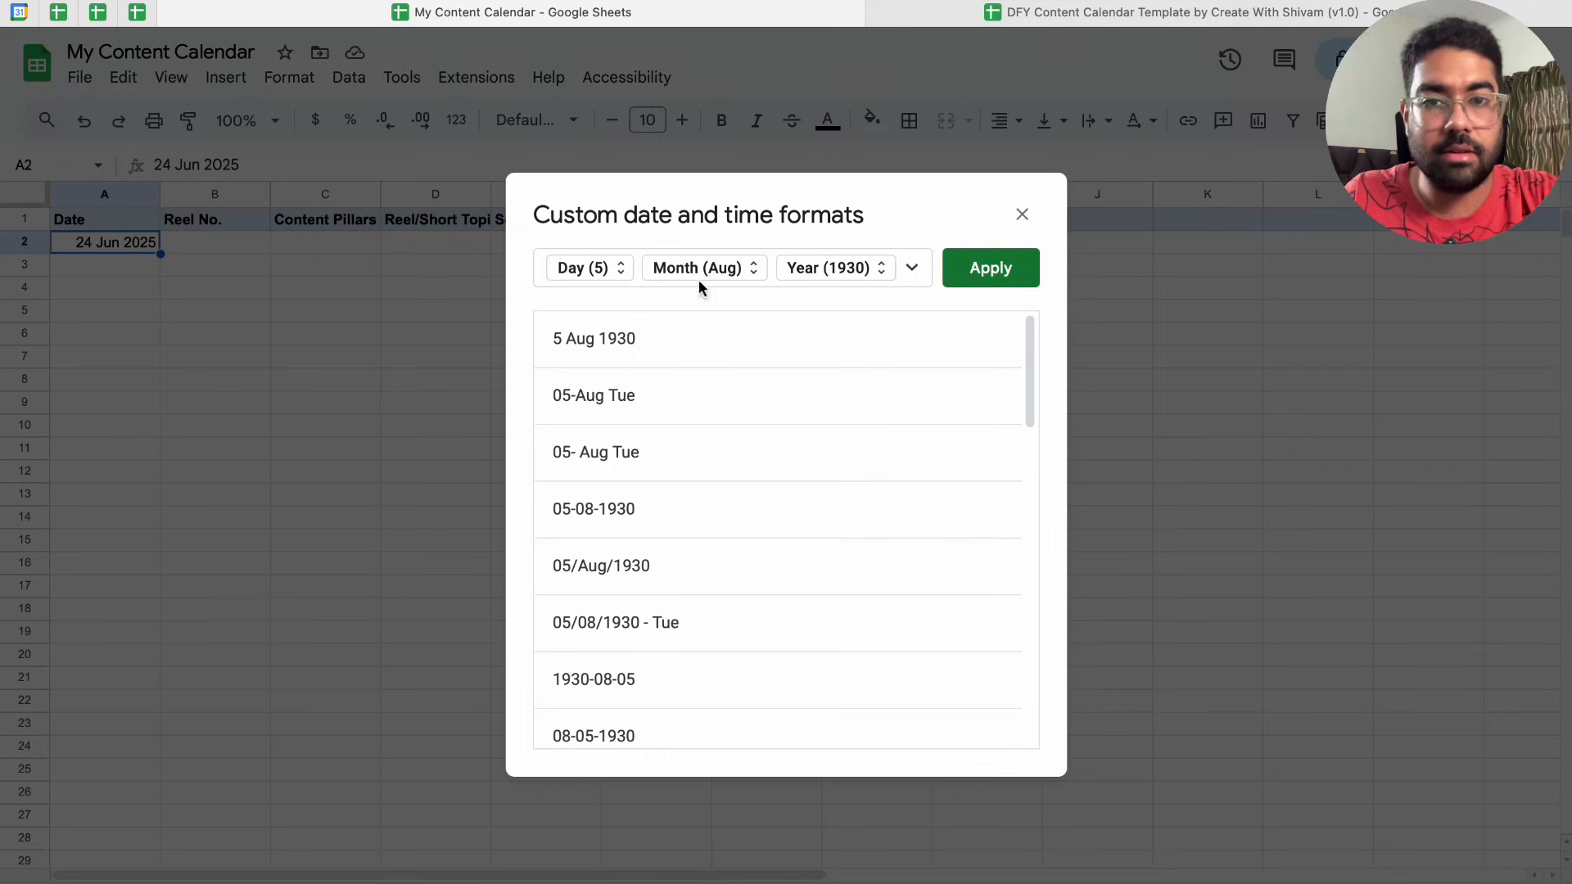
pyautogui.click(614, 270)
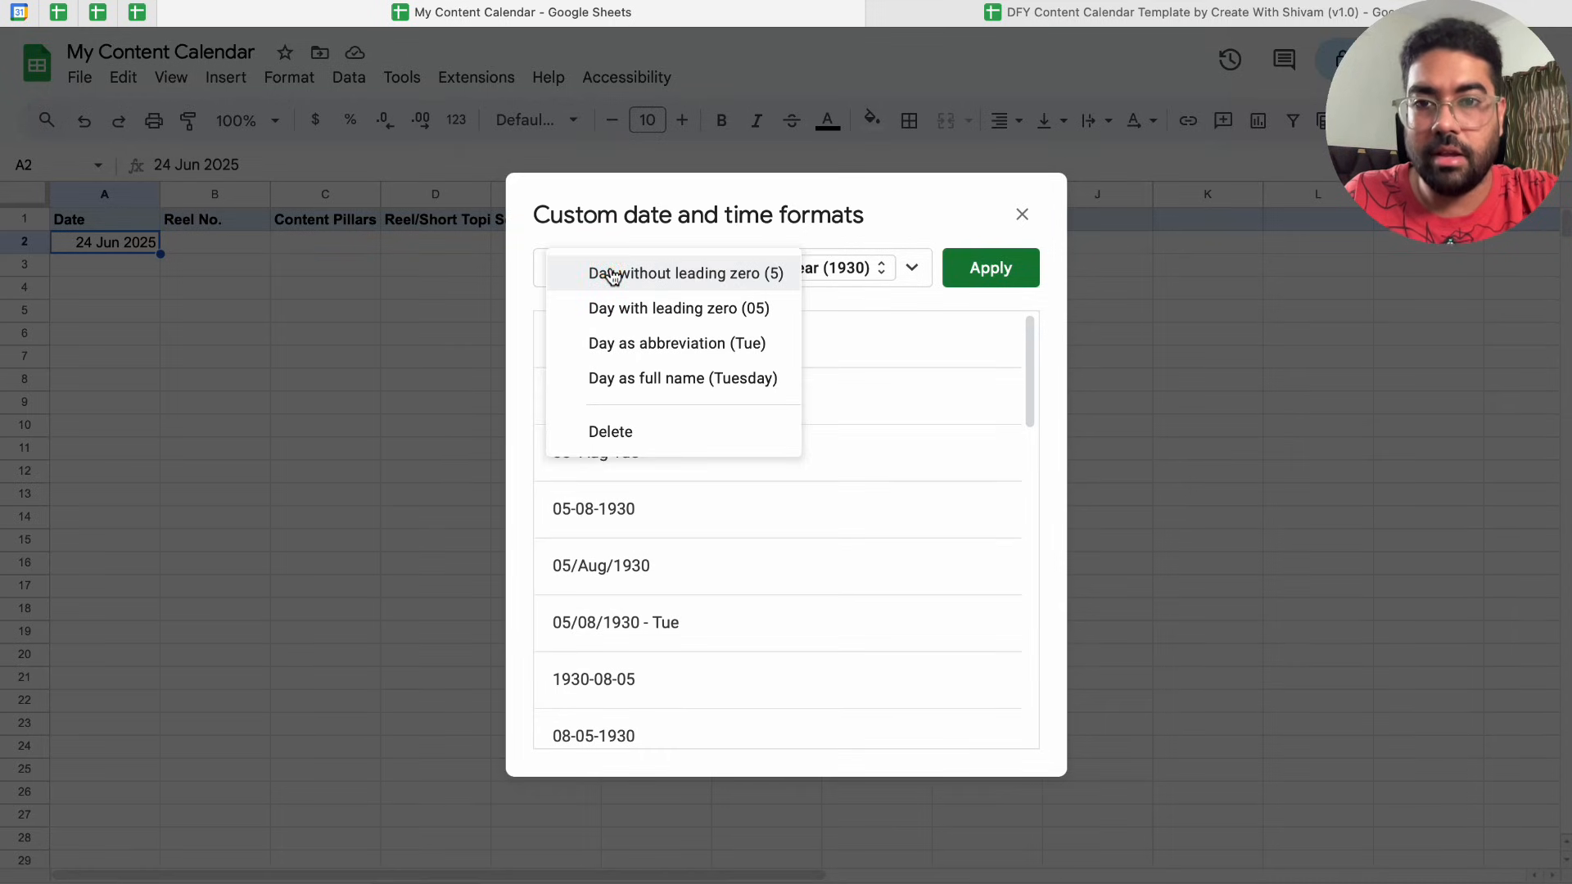
pyautogui.click(726, 319)
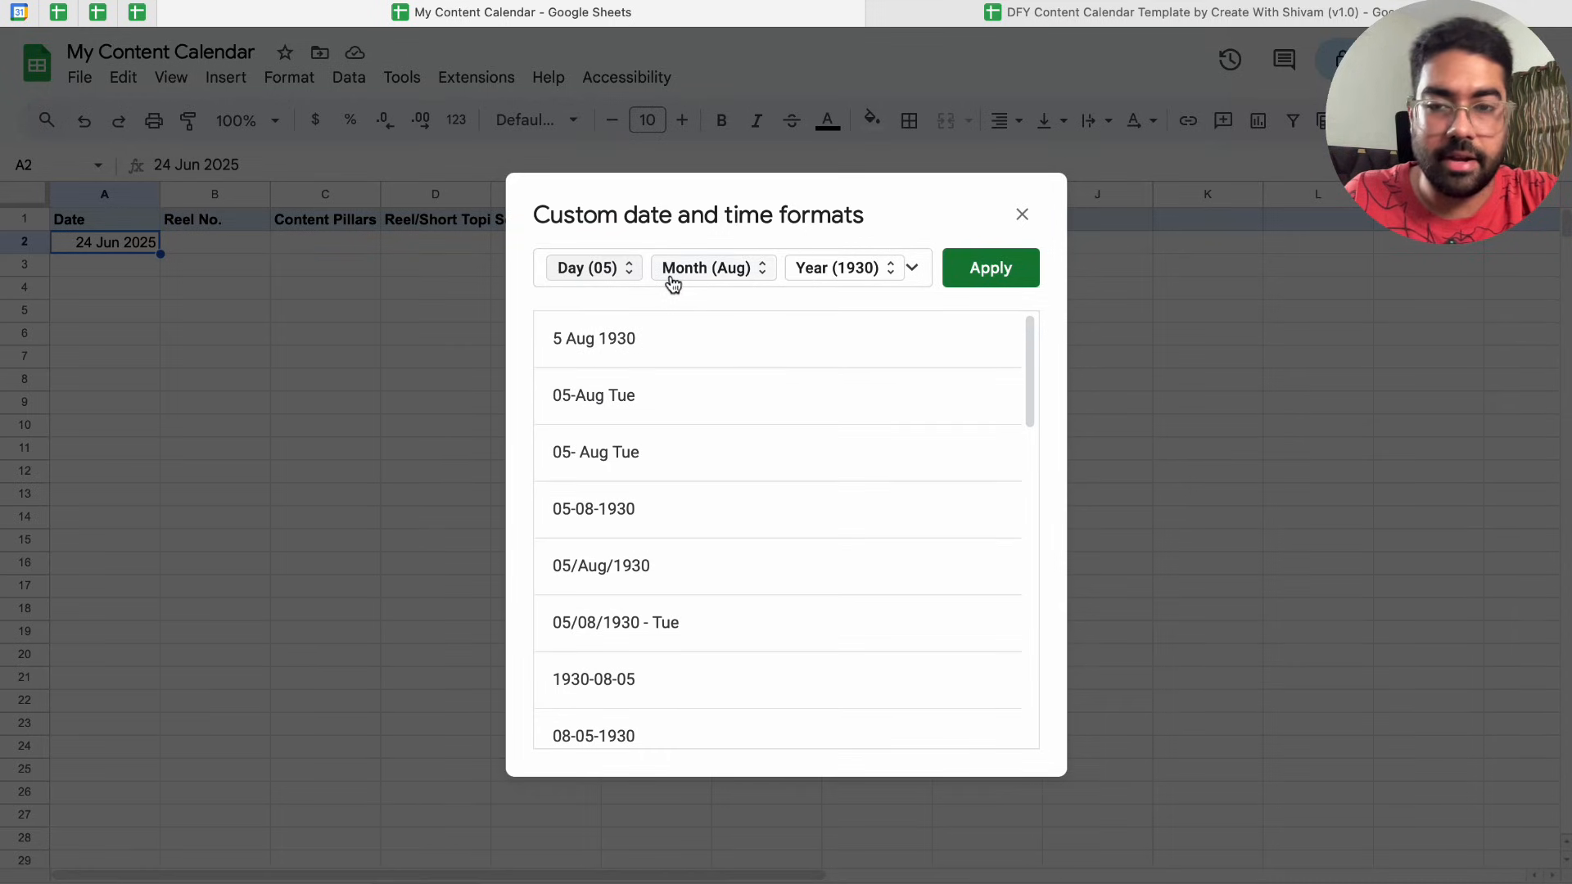
# Replace the year in the custom date format with the day as abbreviation, and apply the format to A2
pyautogui.click(714, 268)
pyautogui.click(699, 271)
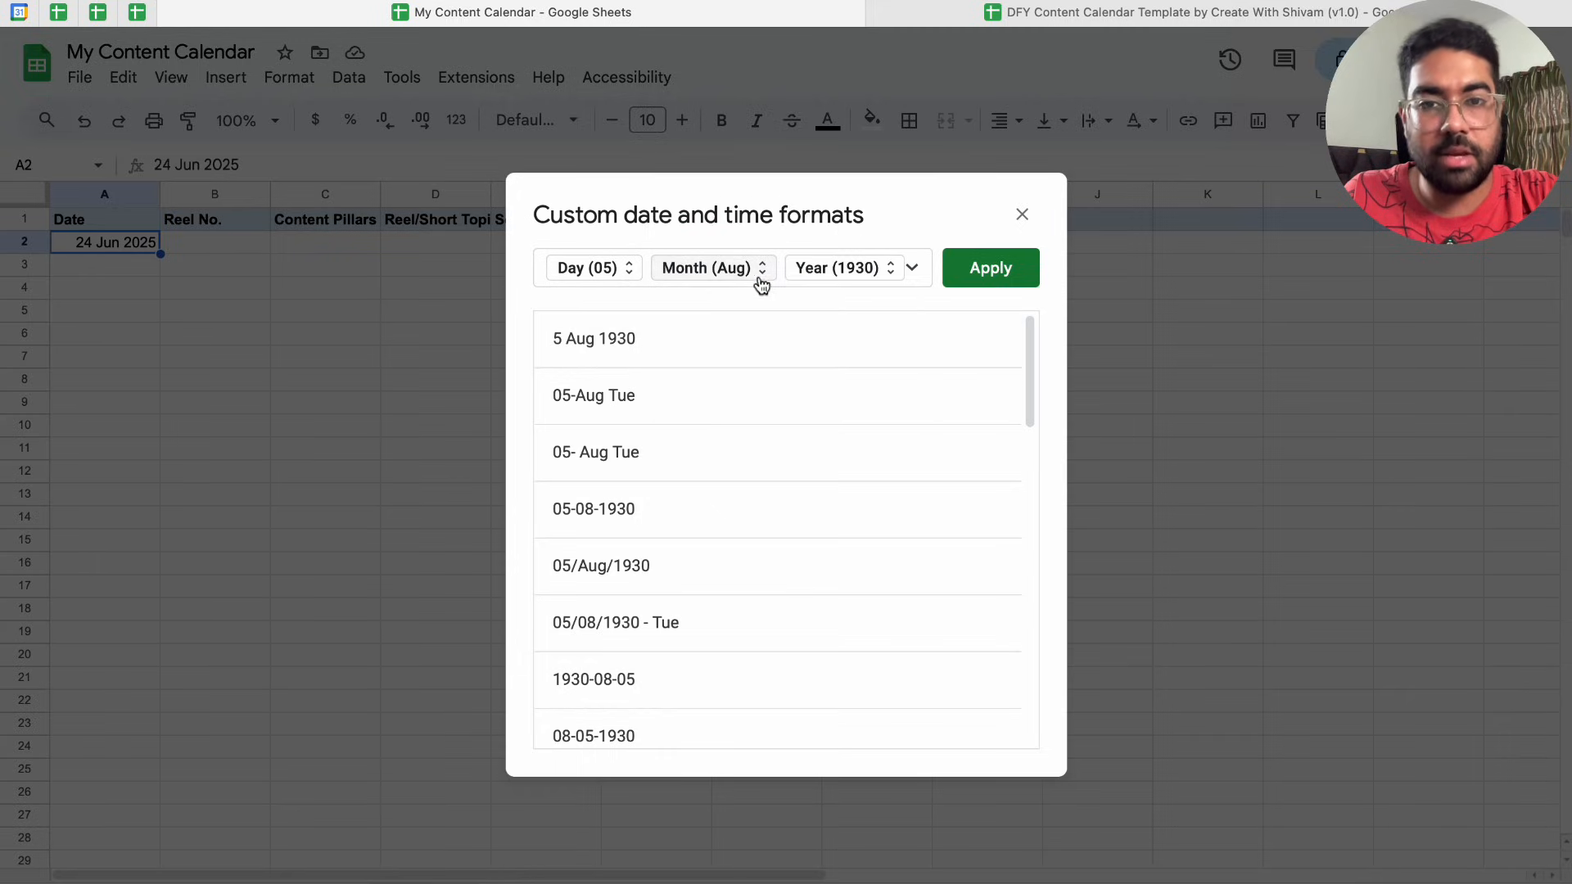
pyautogui.click(851, 273)
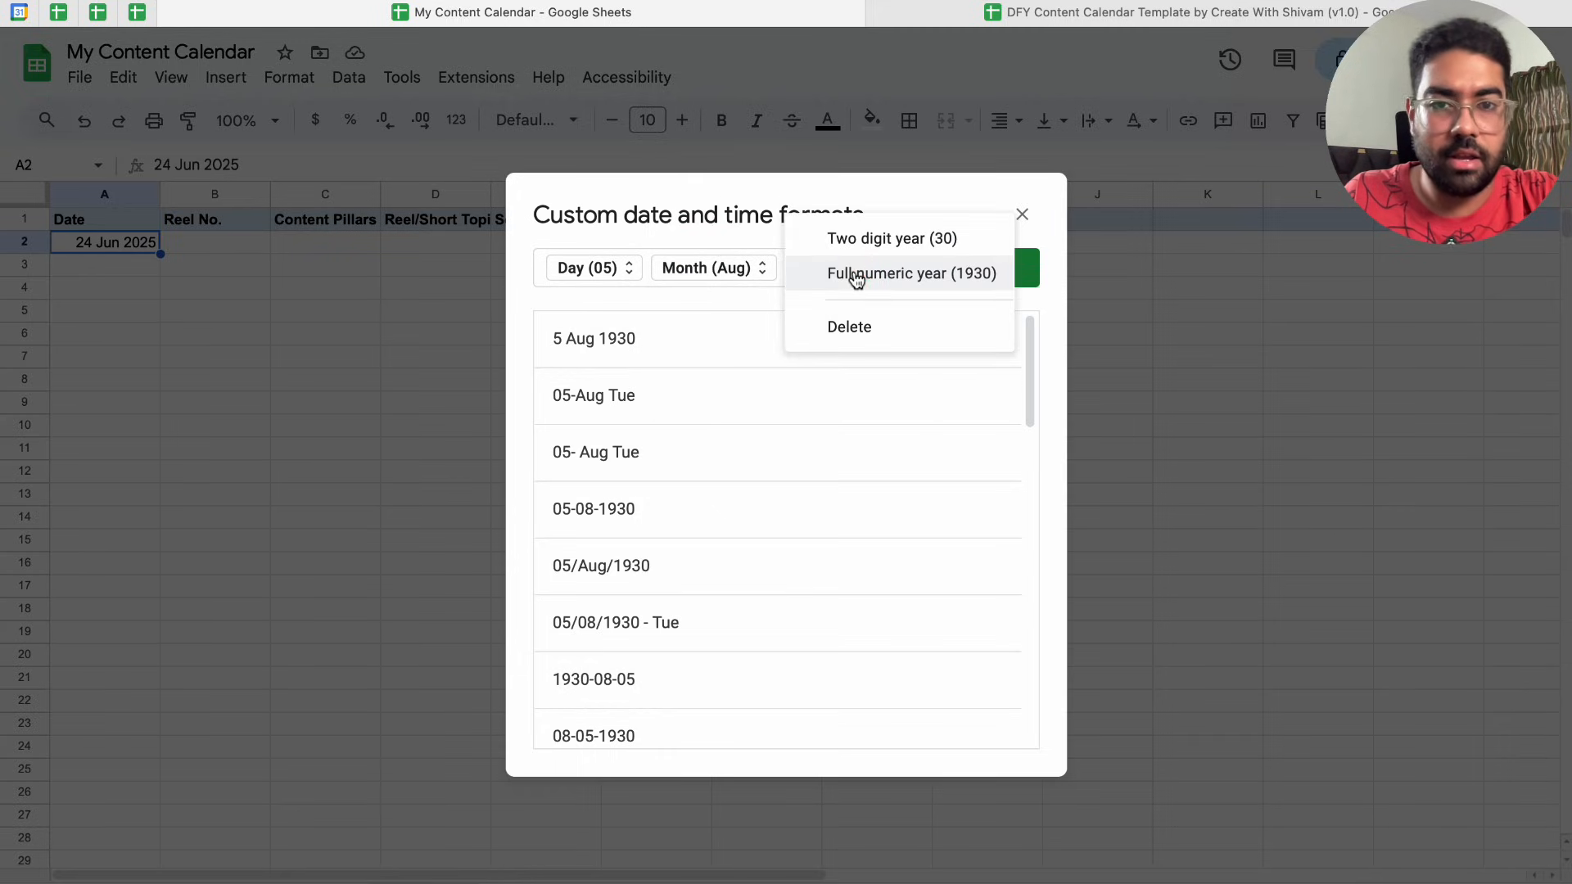
pyautogui.click(866, 329)
pyautogui.click(916, 274)
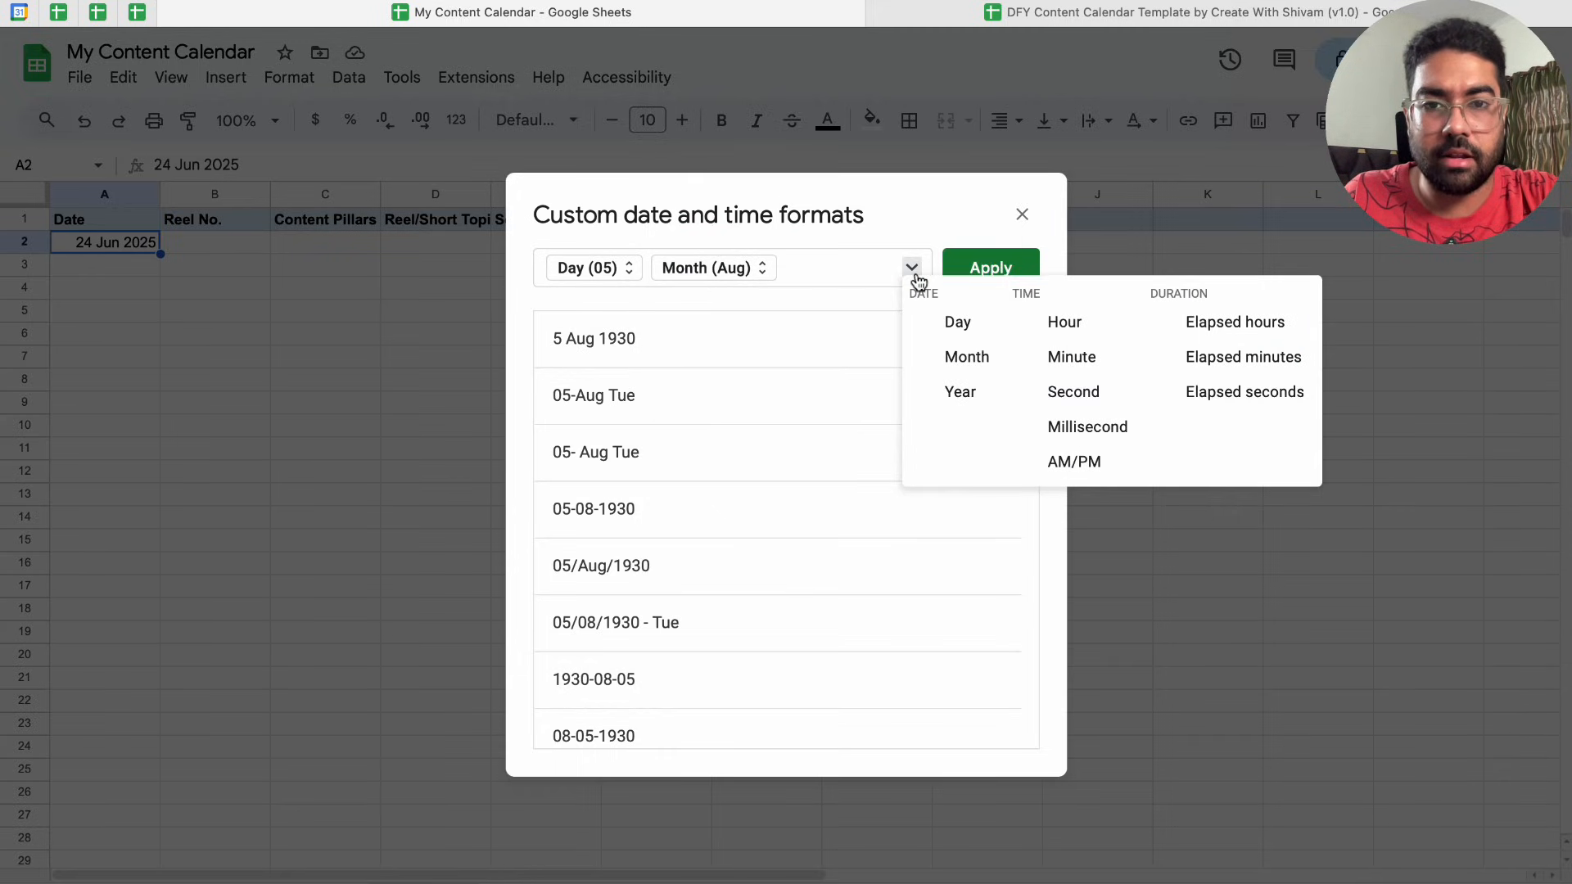
pyautogui.click(981, 339)
pyautogui.click(843, 269)
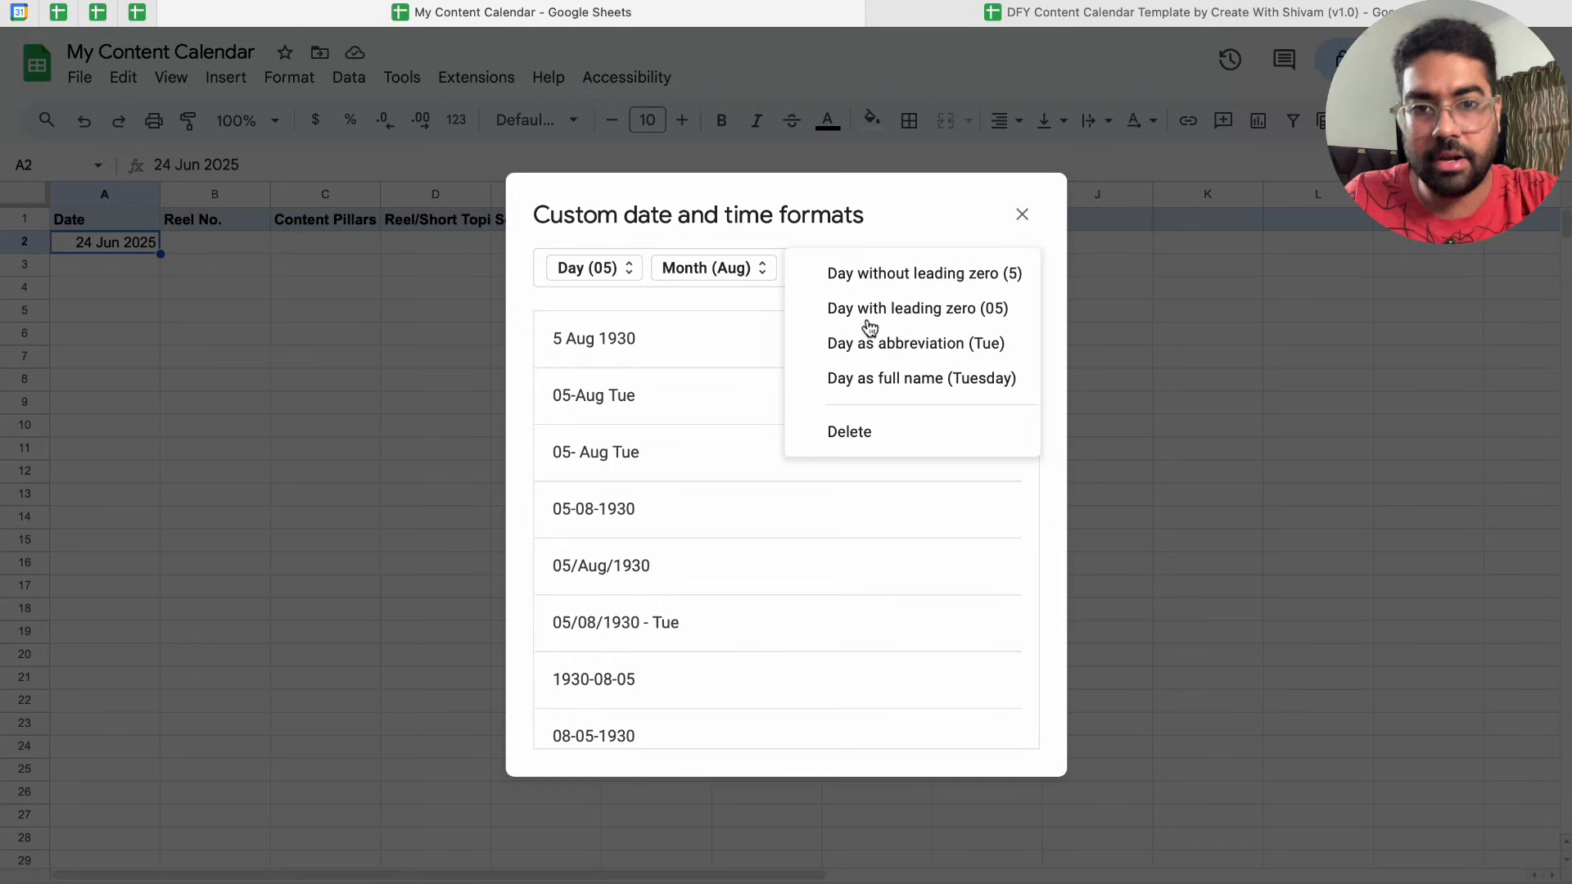
pyautogui.click(897, 356)
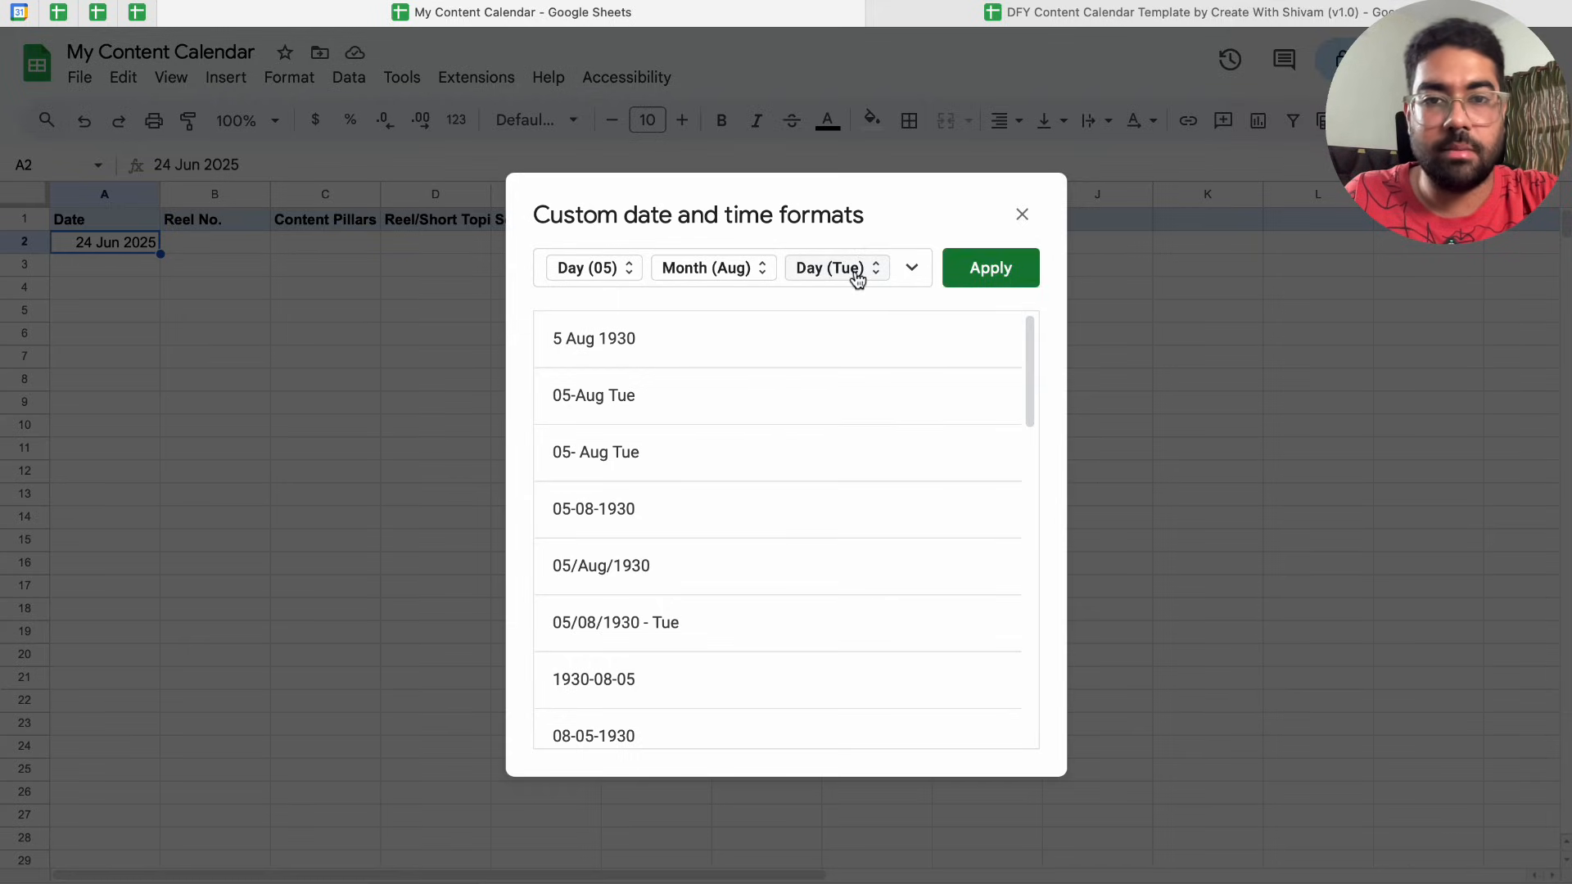
pyautogui.click(977, 278)
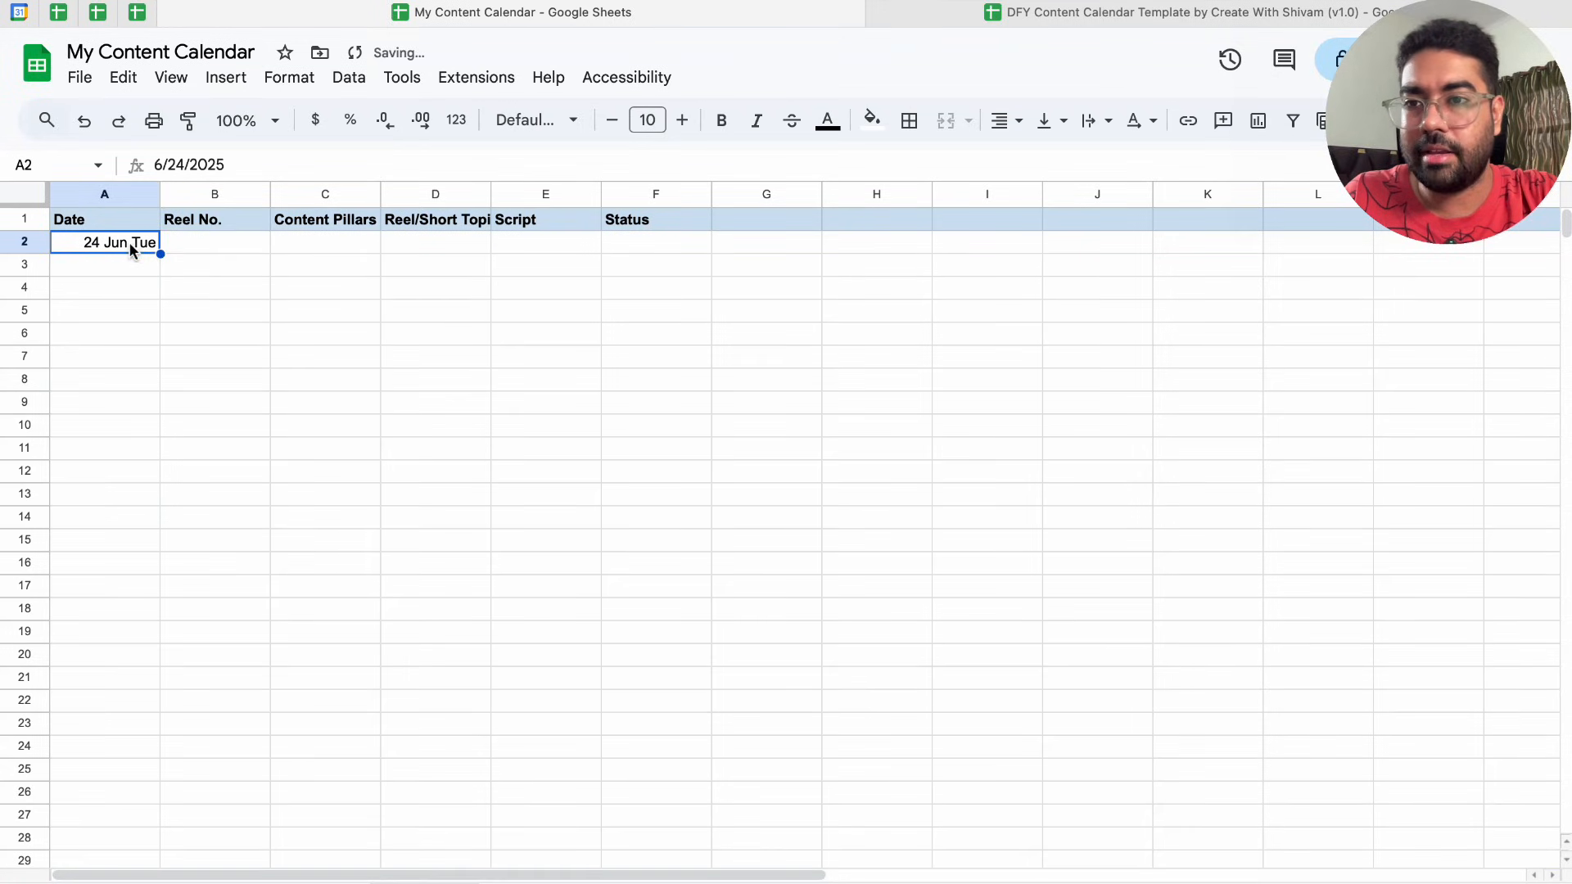
# Add a hyphen separator between the month and the weekday in A2's custom date format
pyautogui.click(299, 79)
pyautogui.moveTo(546, 171)
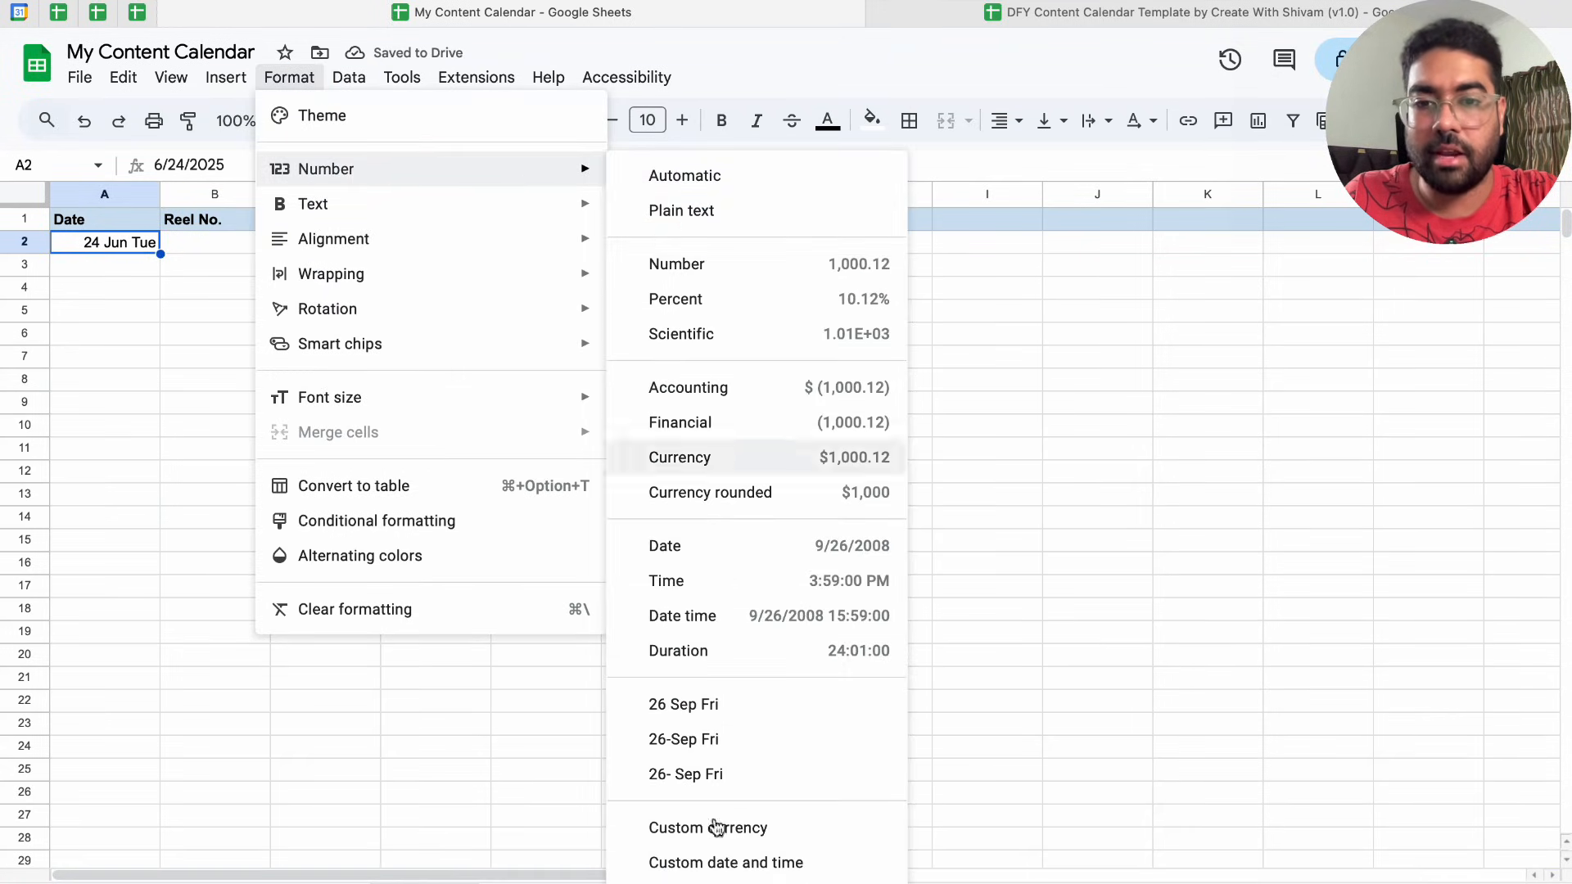
pyautogui.click(720, 862)
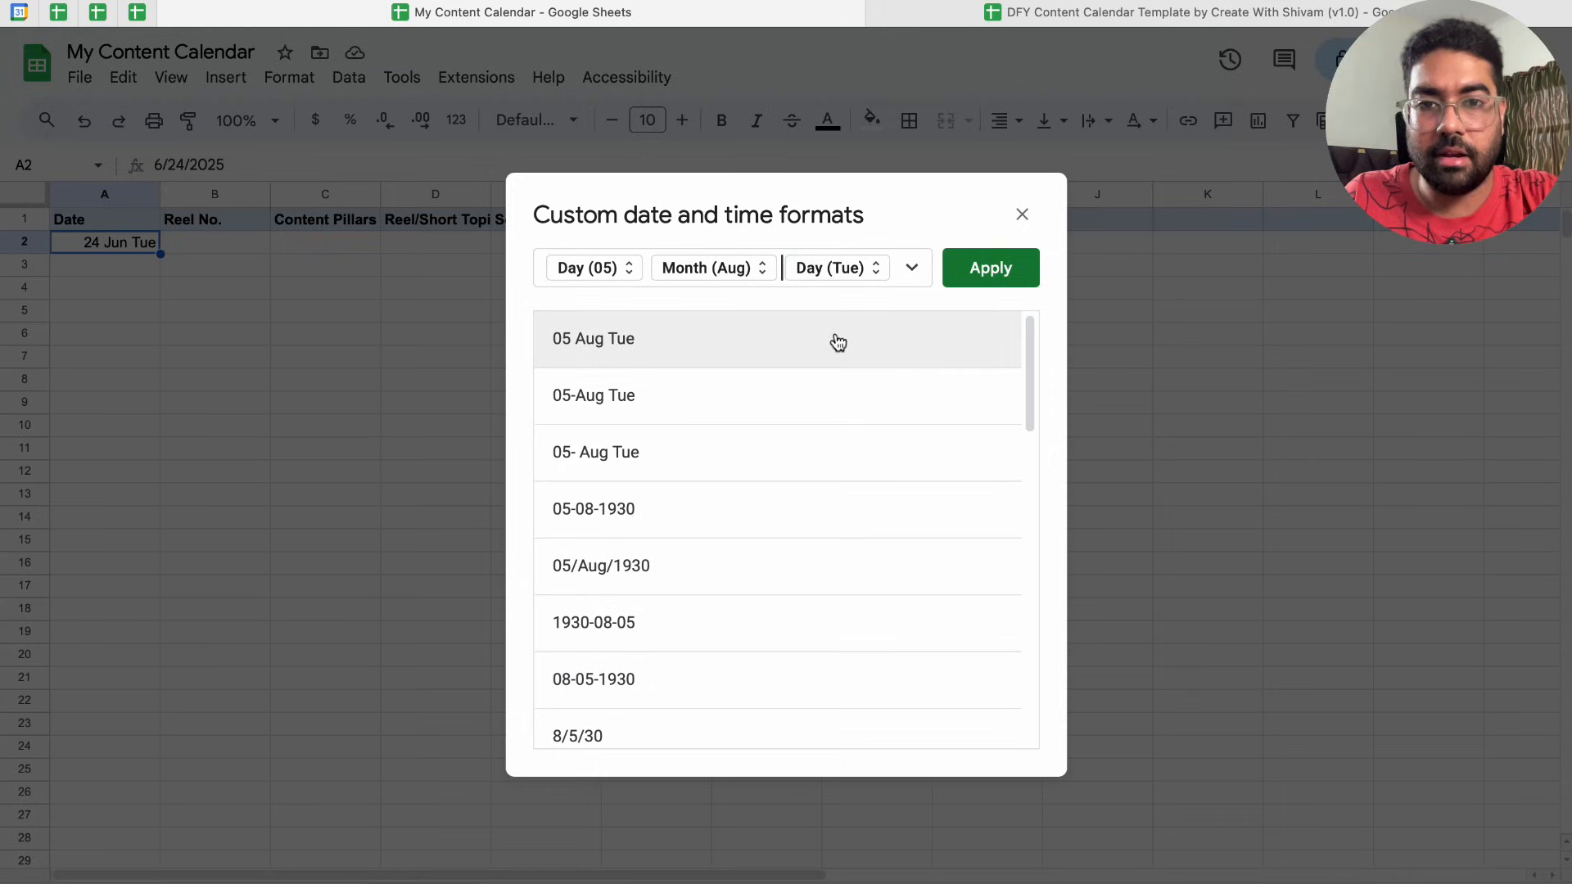
pyautogui.press('Left')
pyautogui.press('Right')
pyautogui.write('-')
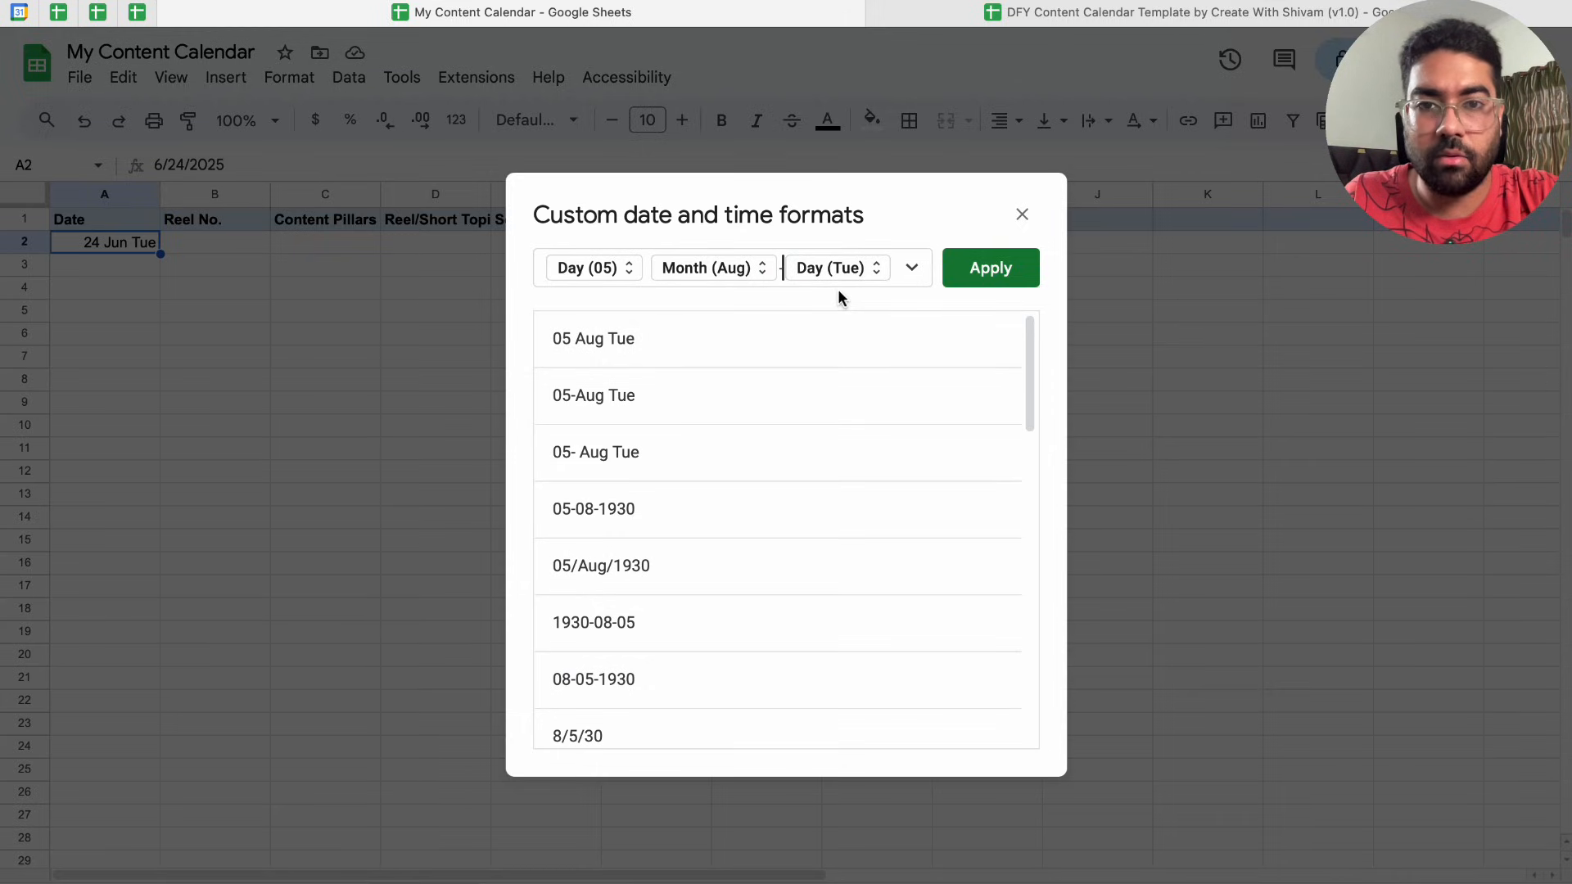
pyautogui.click(1006, 276)
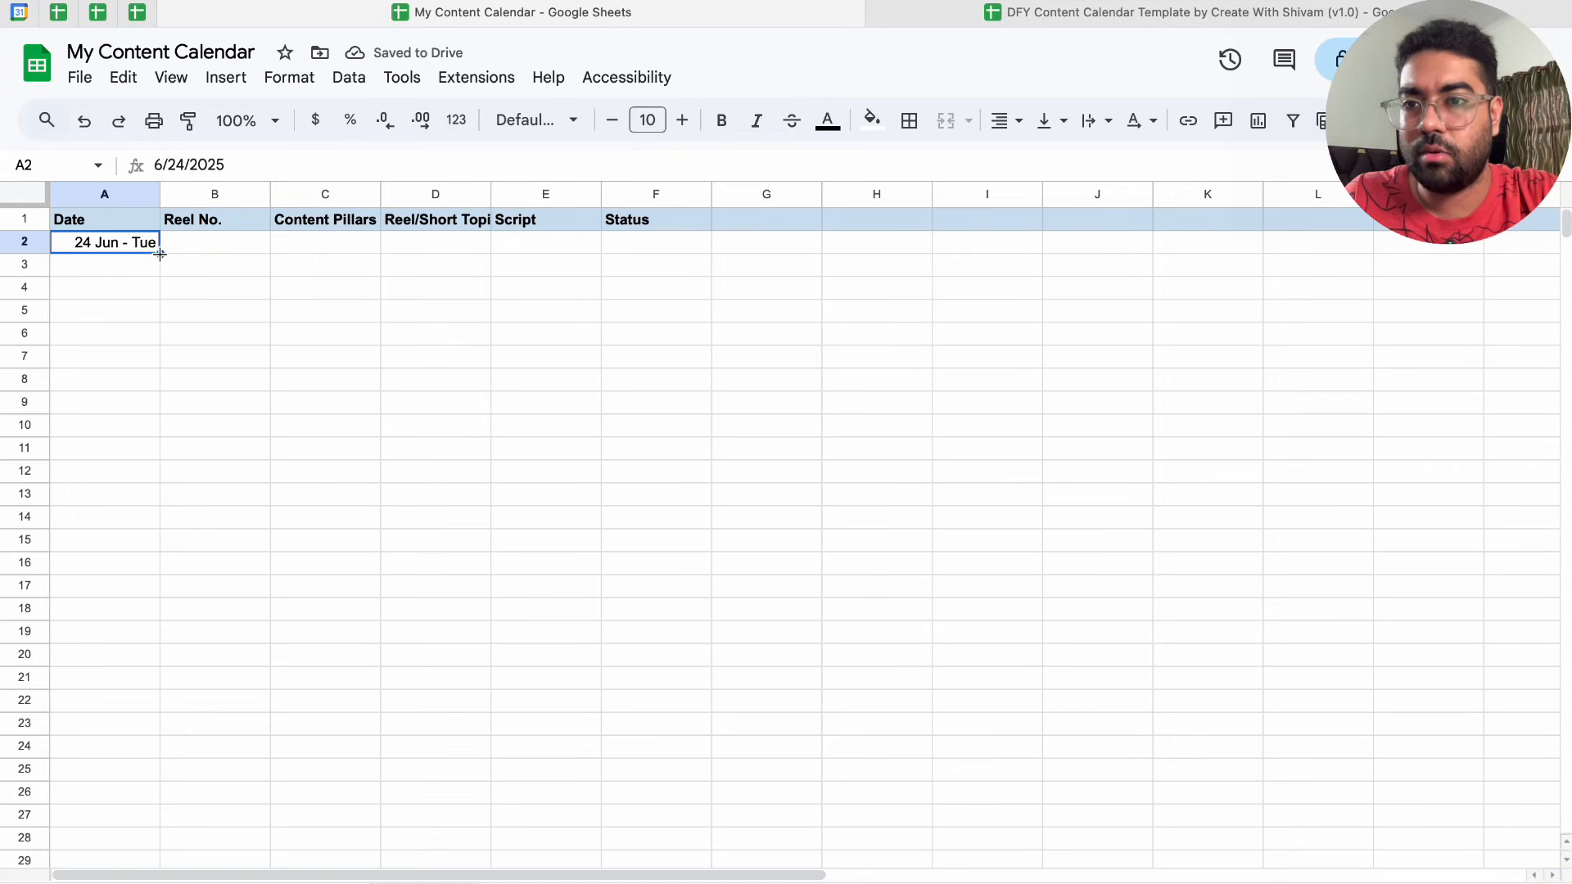
# Extend the date into A3 and A4, setting them to 26 June and 28 June 2025
pyautogui.moveTo(161, 255); pyautogui.dragTo(157, 273)
pyautogui.doubleClick(106, 265)
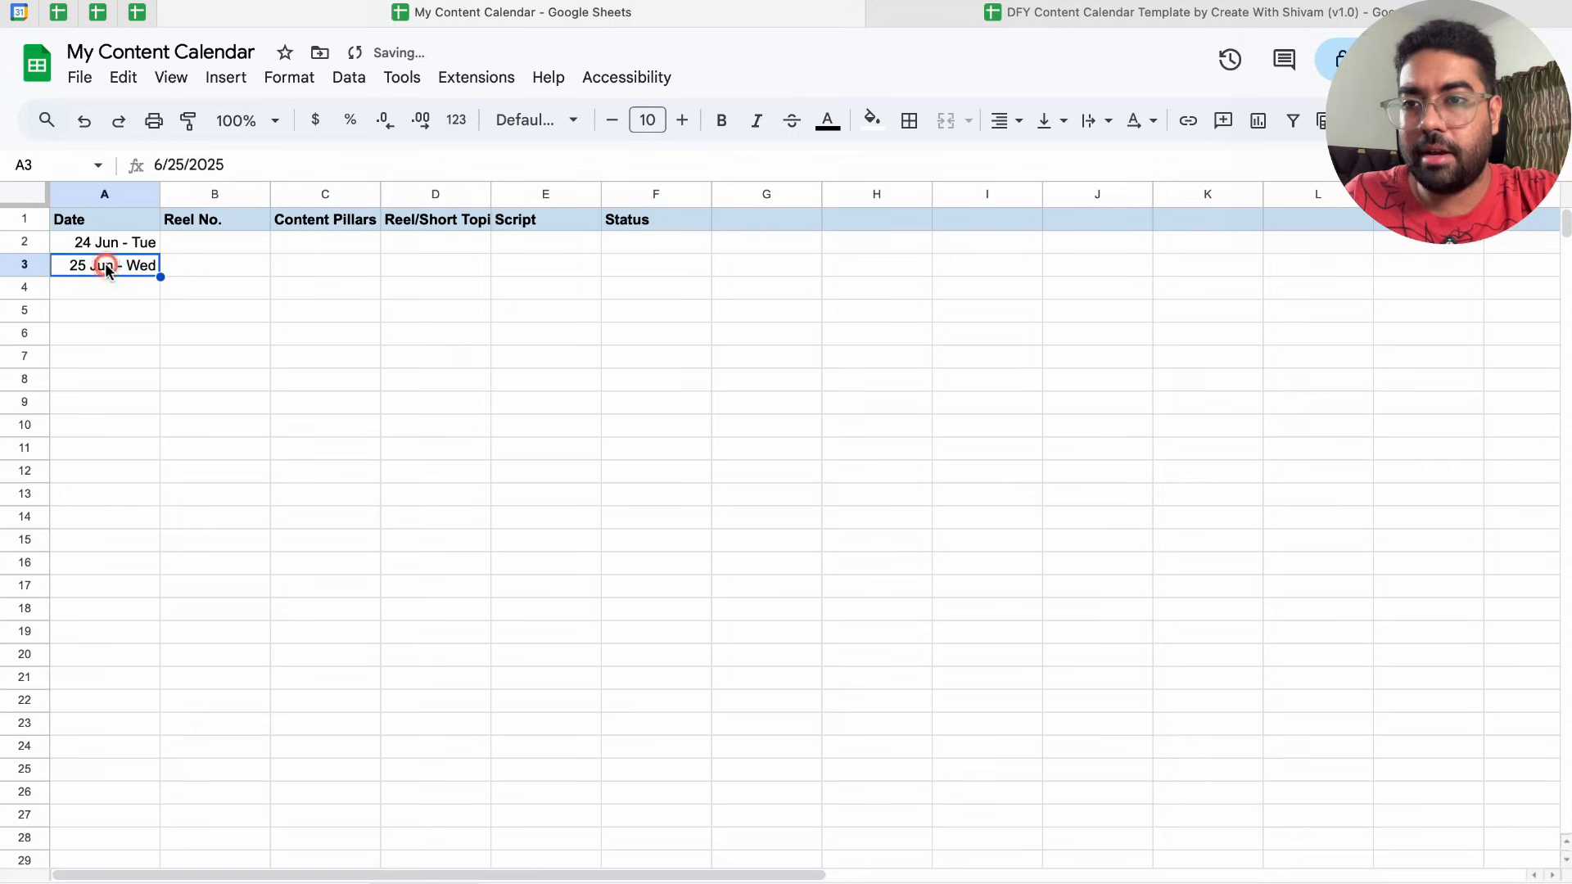
pyautogui.click(158, 456)
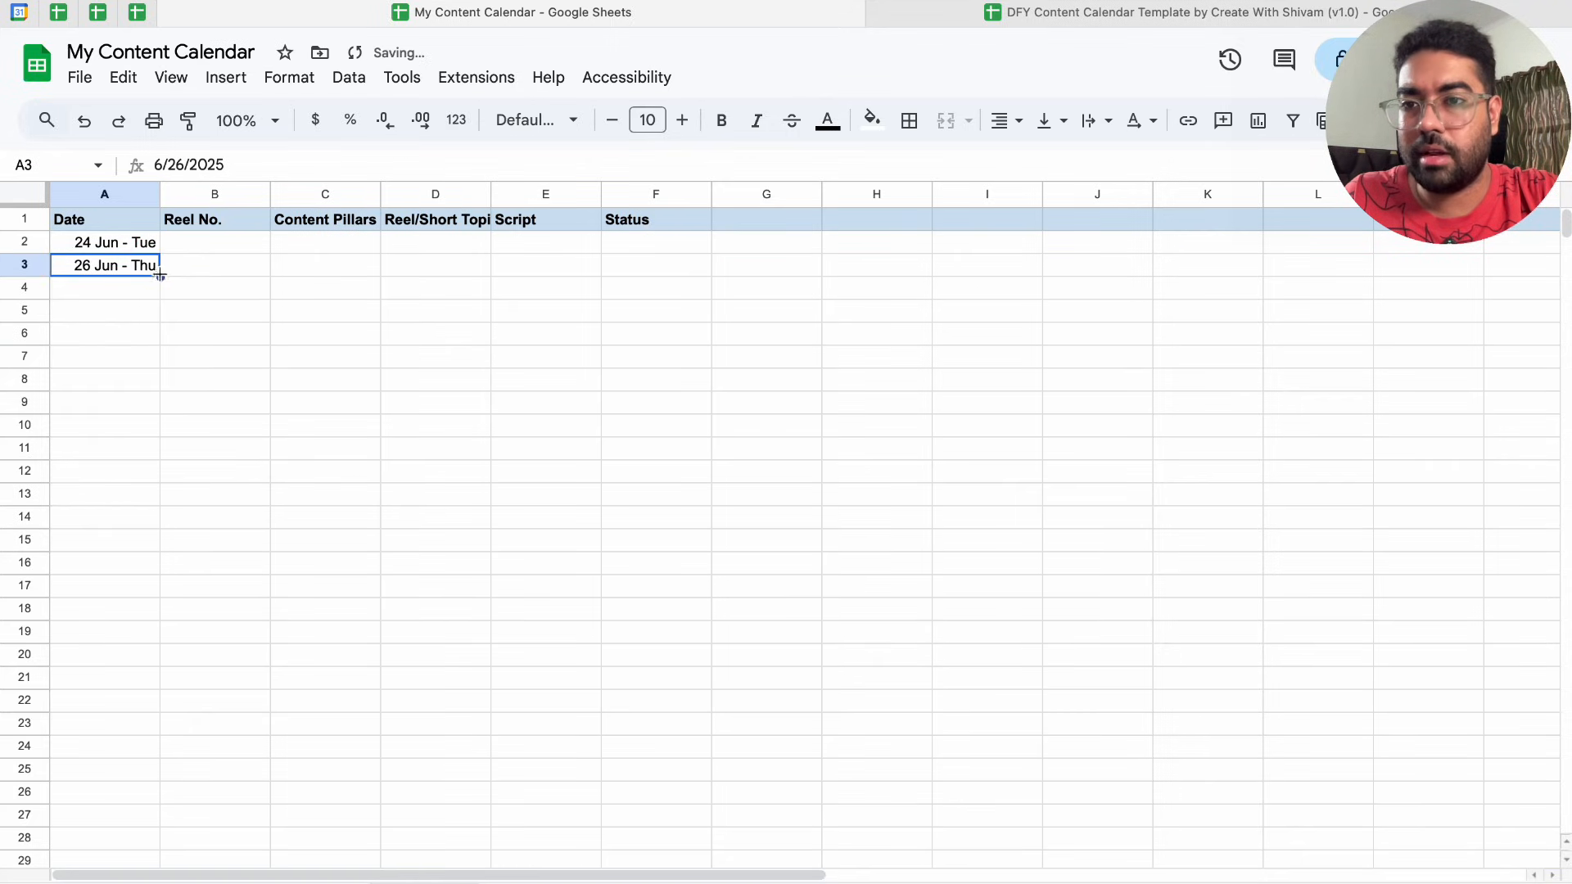
pyautogui.moveTo(161, 277); pyautogui.dragTo(156, 296)
pyautogui.doubleClick(137, 287)
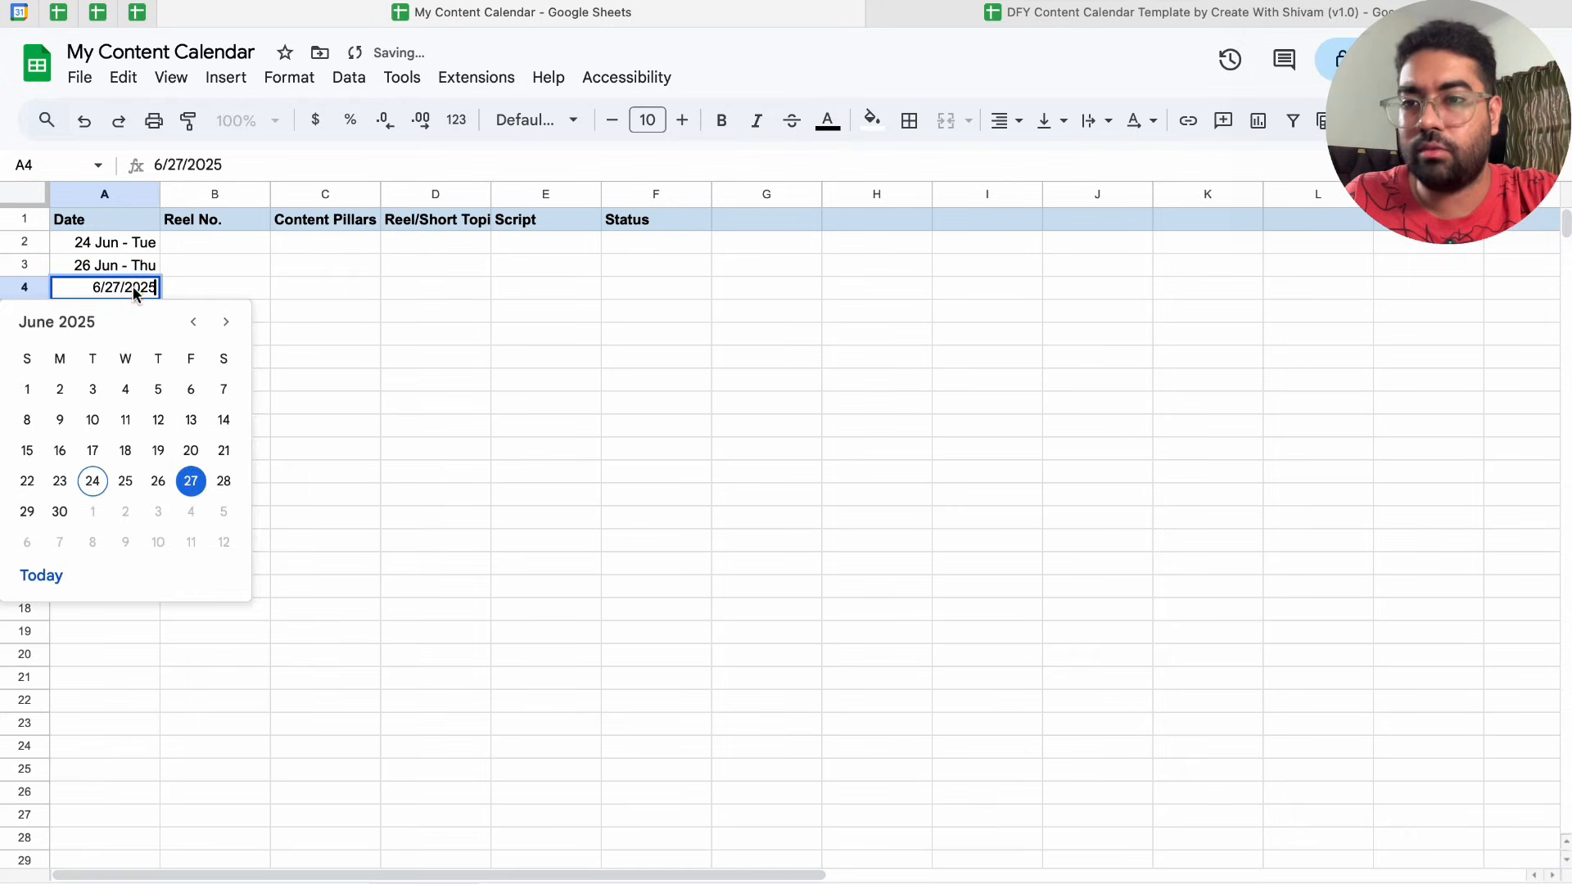
pyautogui.click(222, 482)
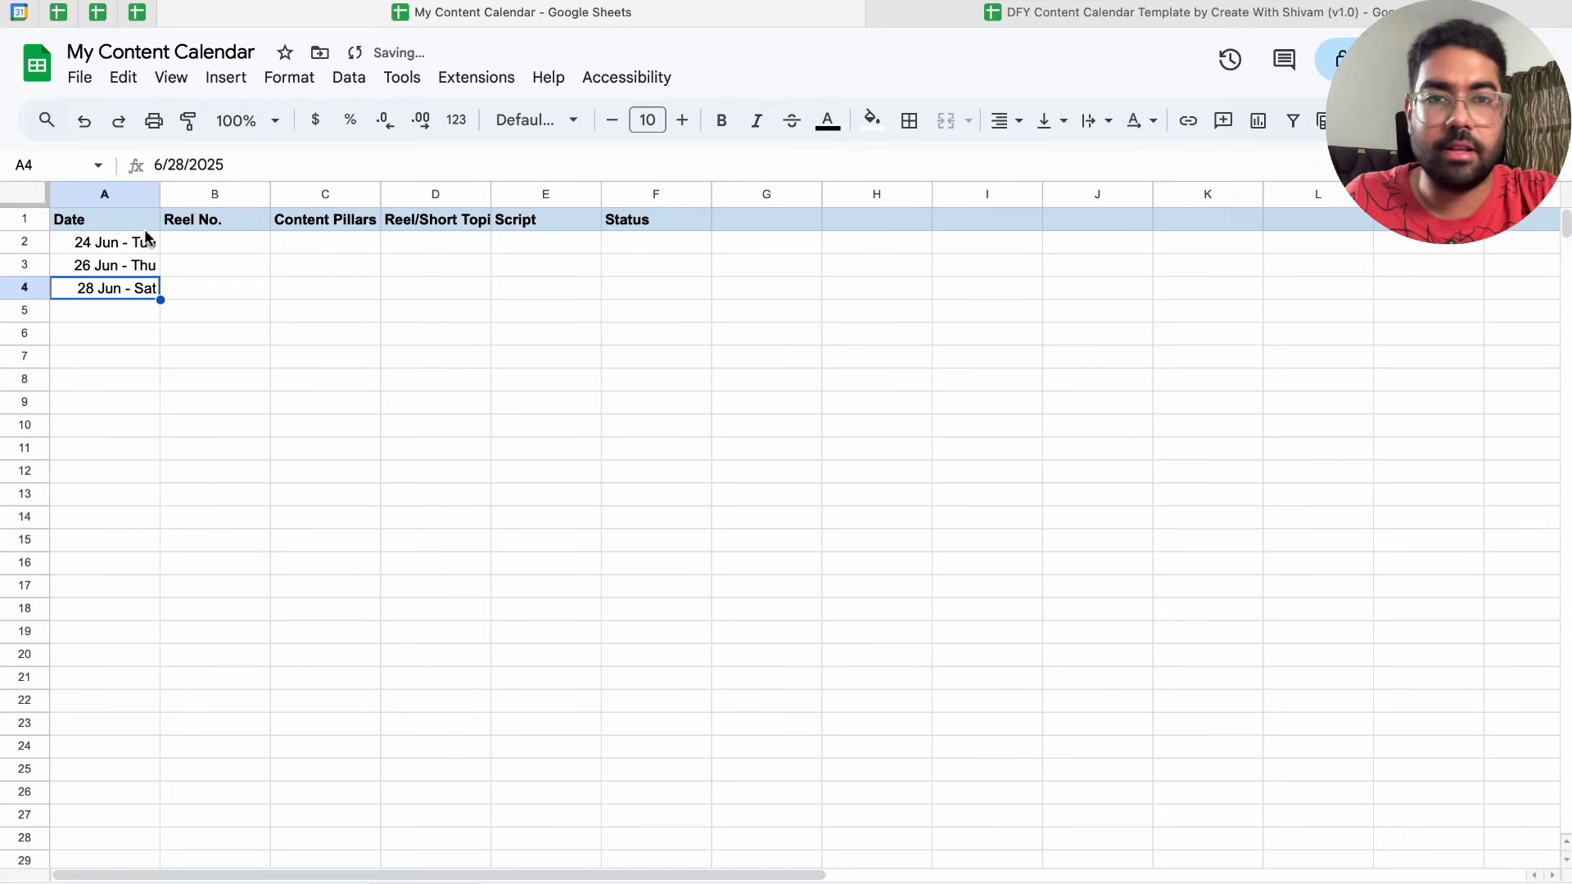
# Left-align cells A2:A27 and narrow the Date column to fit its contents
pyautogui.moveTo(123, 238); pyautogui.dragTo(144, 818)
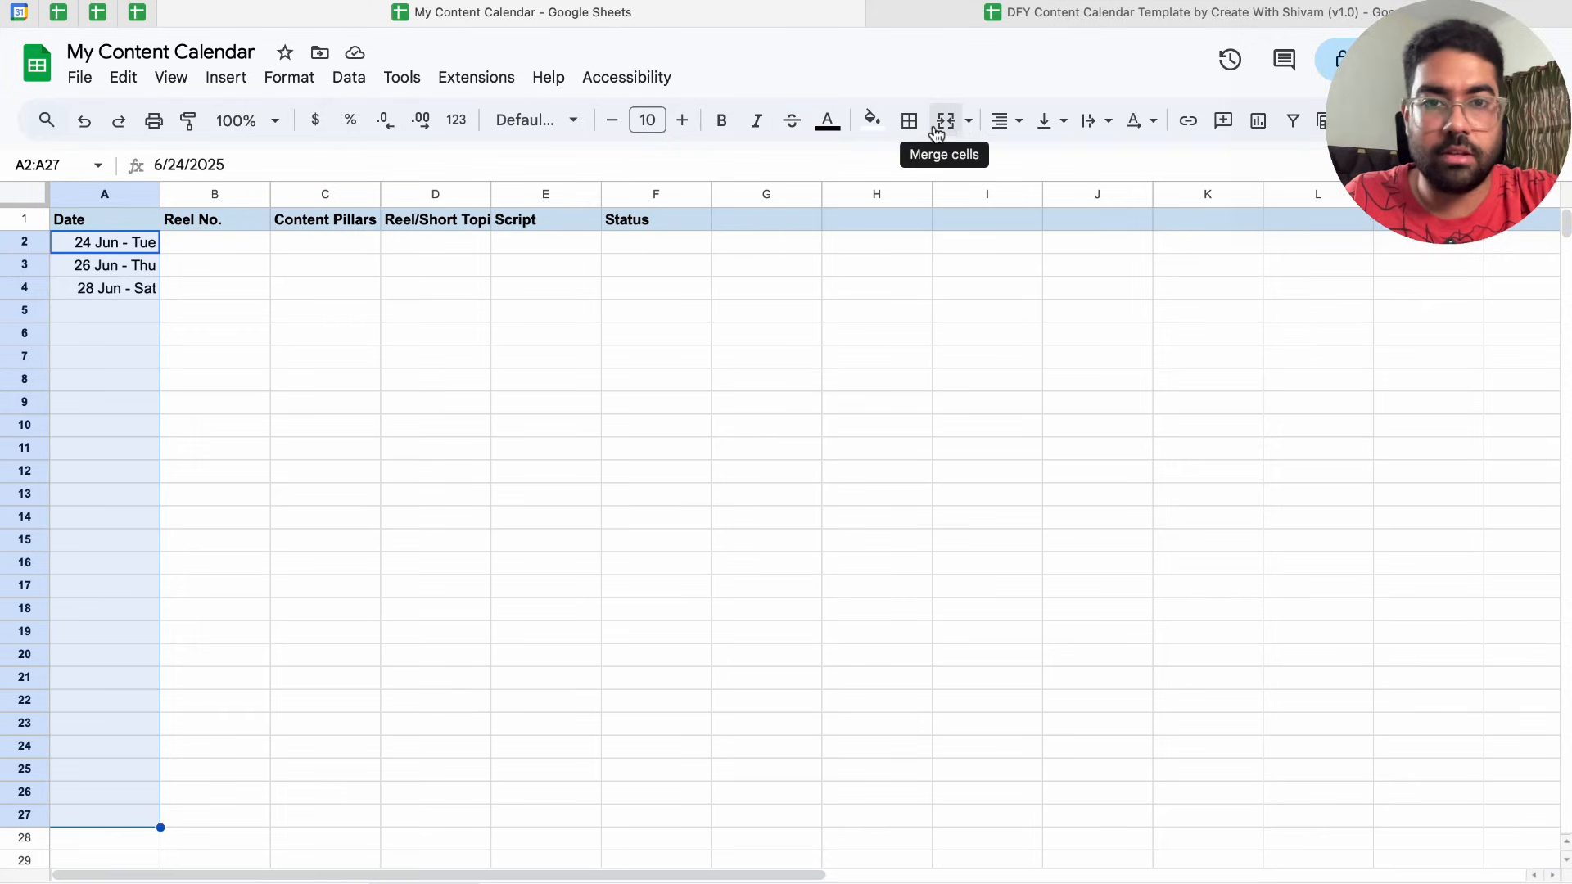
pyautogui.click(1003, 120)
pyautogui.click(1002, 158)
pyautogui.click(153, 464)
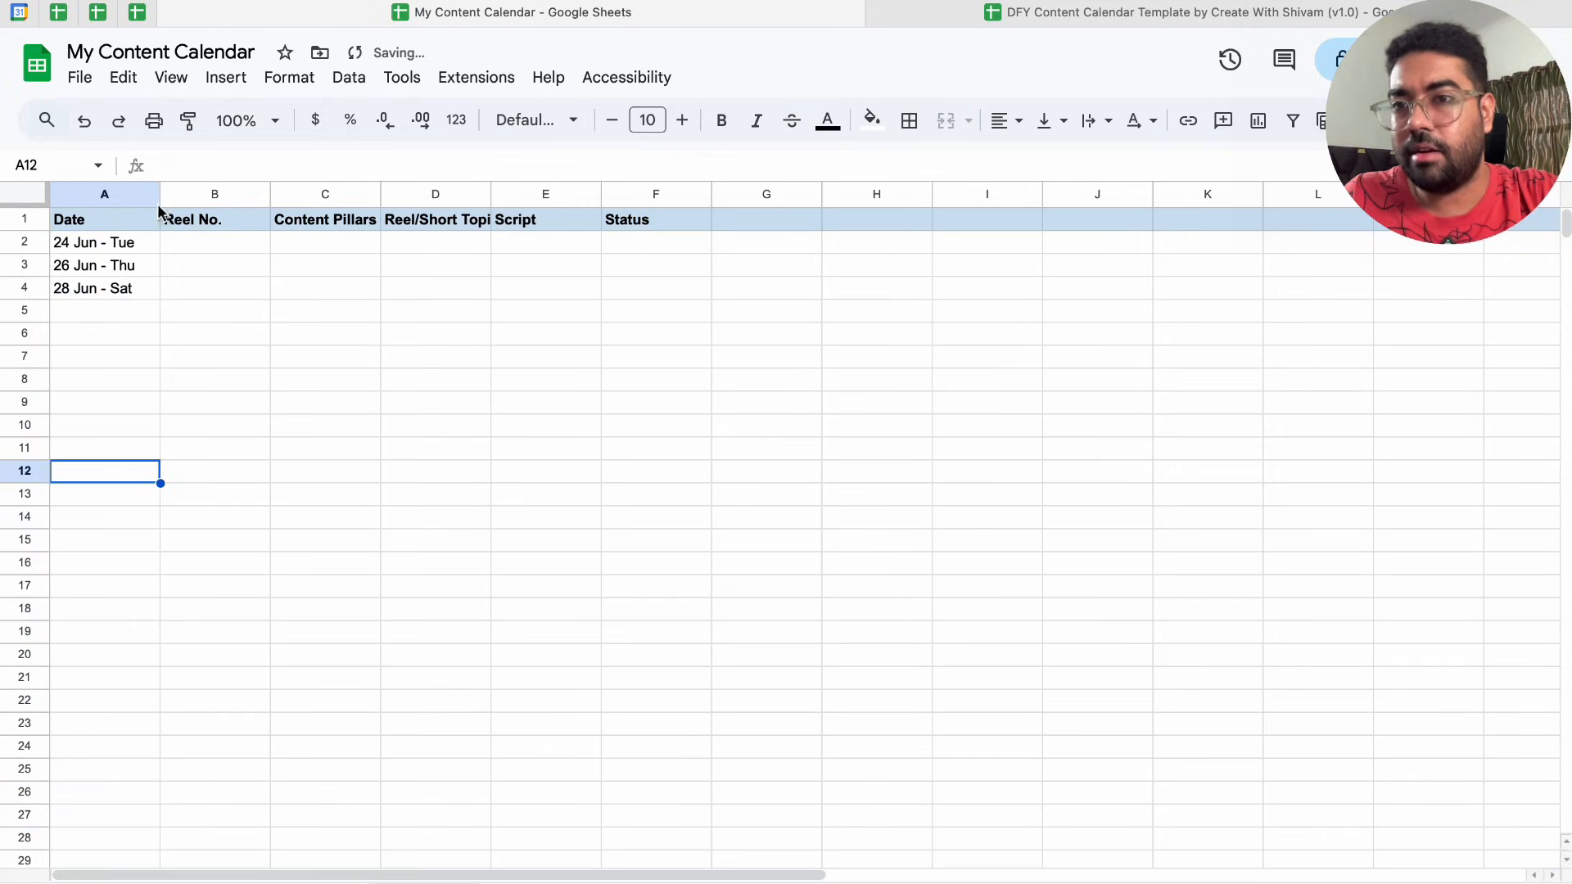
pyautogui.moveTo(155, 192); pyautogui.dragTo(137, 196)
pyautogui.click(113, 240)
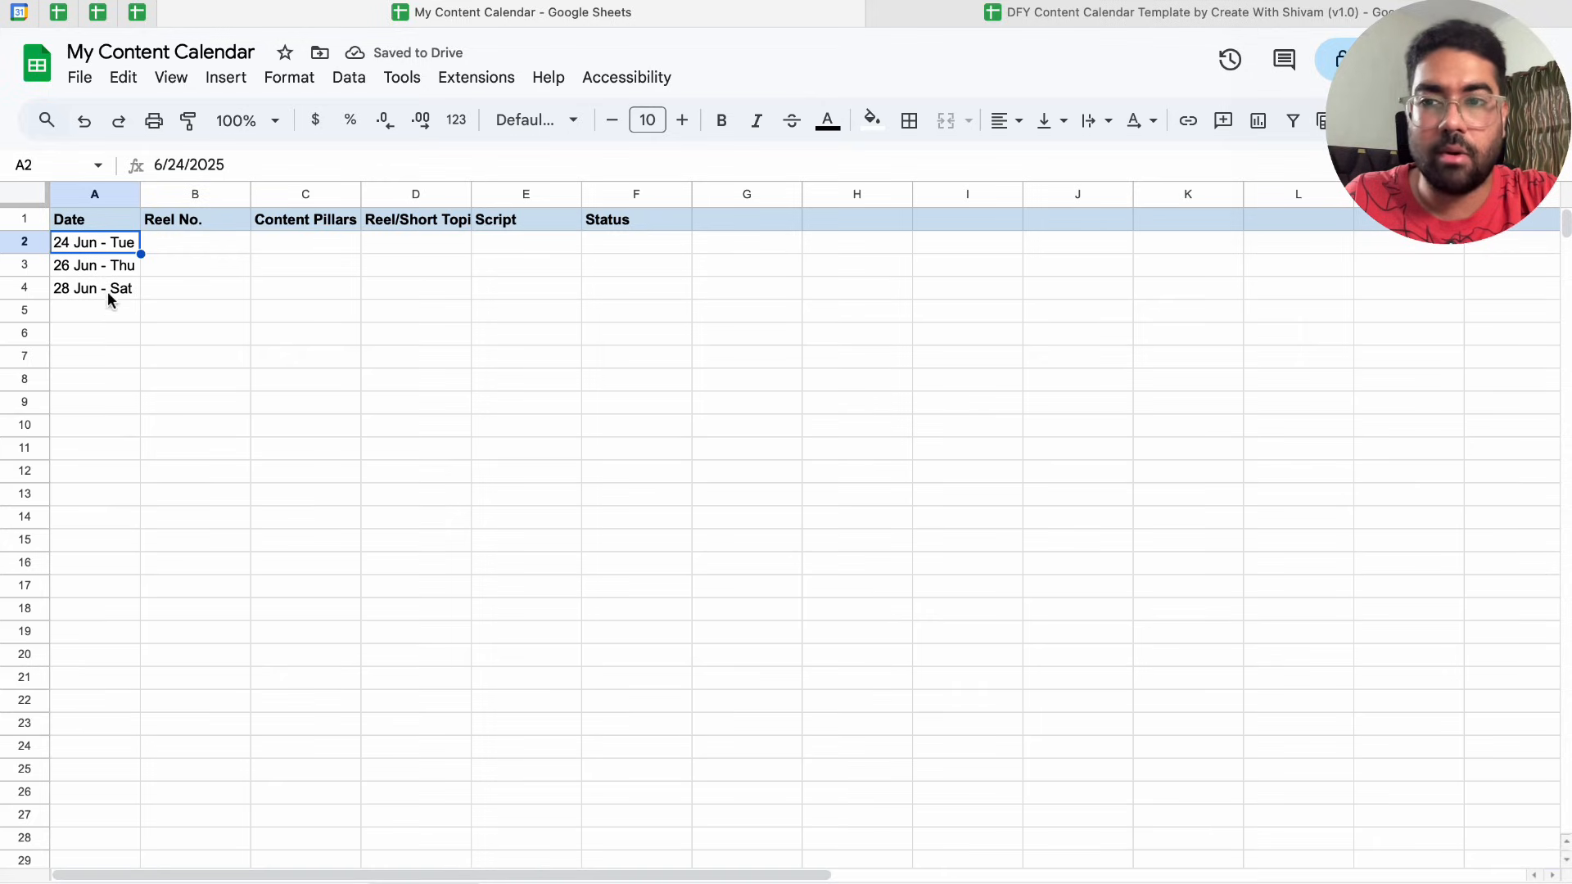
# Continue the every-other-day date series from A2:A4 down to row 25
pyautogui.moveTo(98, 245); pyautogui.dragTo(109, 290)
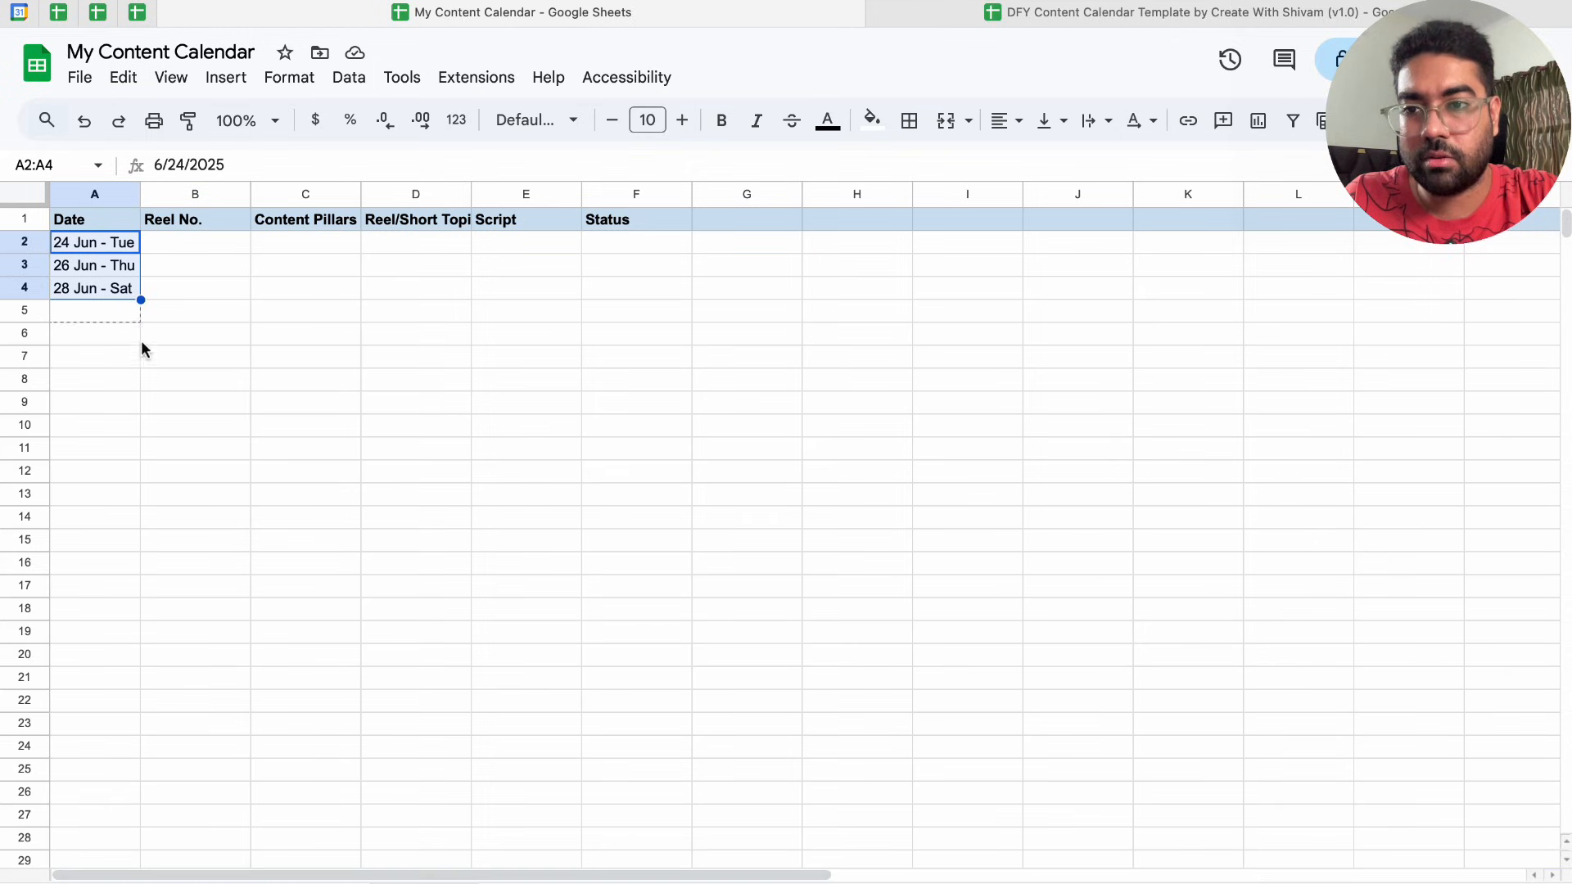
pyautogui.moveTo(118, 774); pyautogui.dragTo(118, 774)
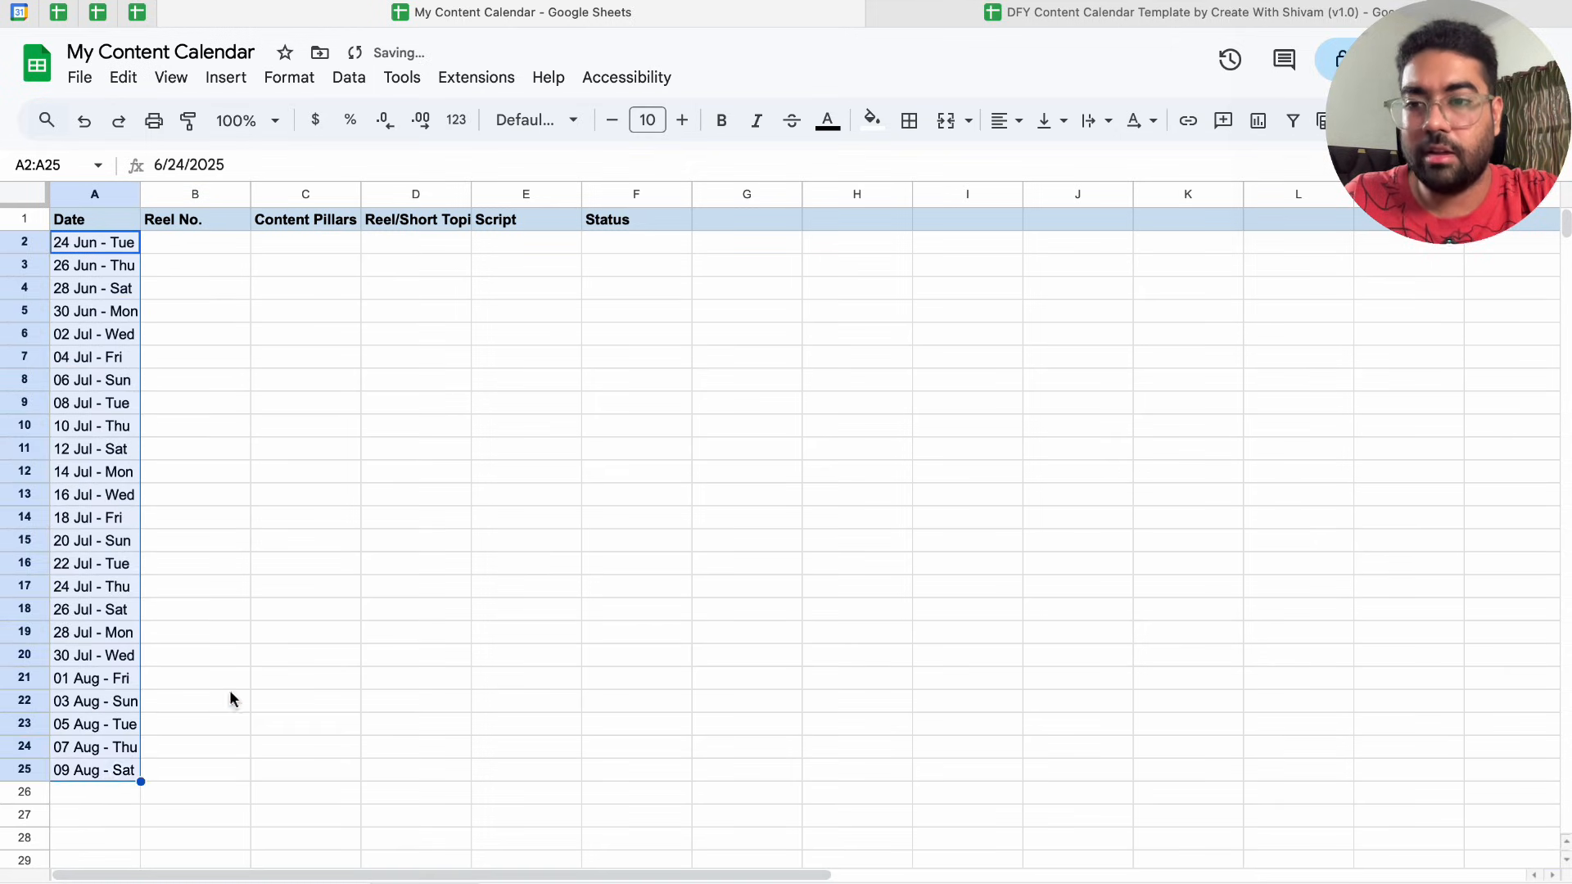
pyautogui.click(232, 699)
pyautogui.click(82, 289)
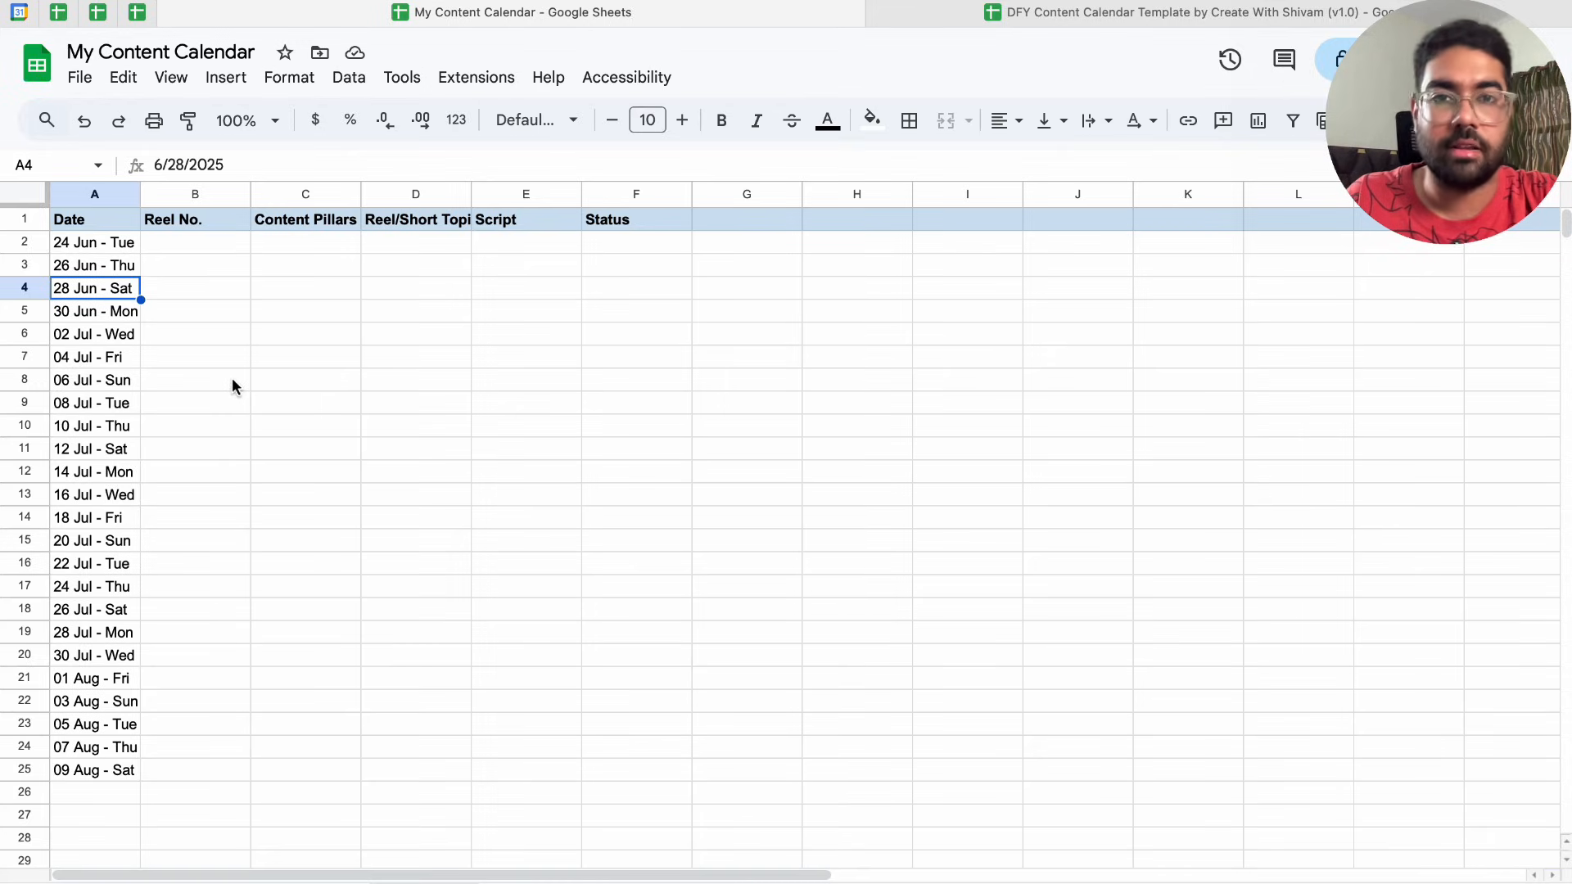
# Enter 201 as the first reel number in cell B2
pyautogui.click(209, 245)
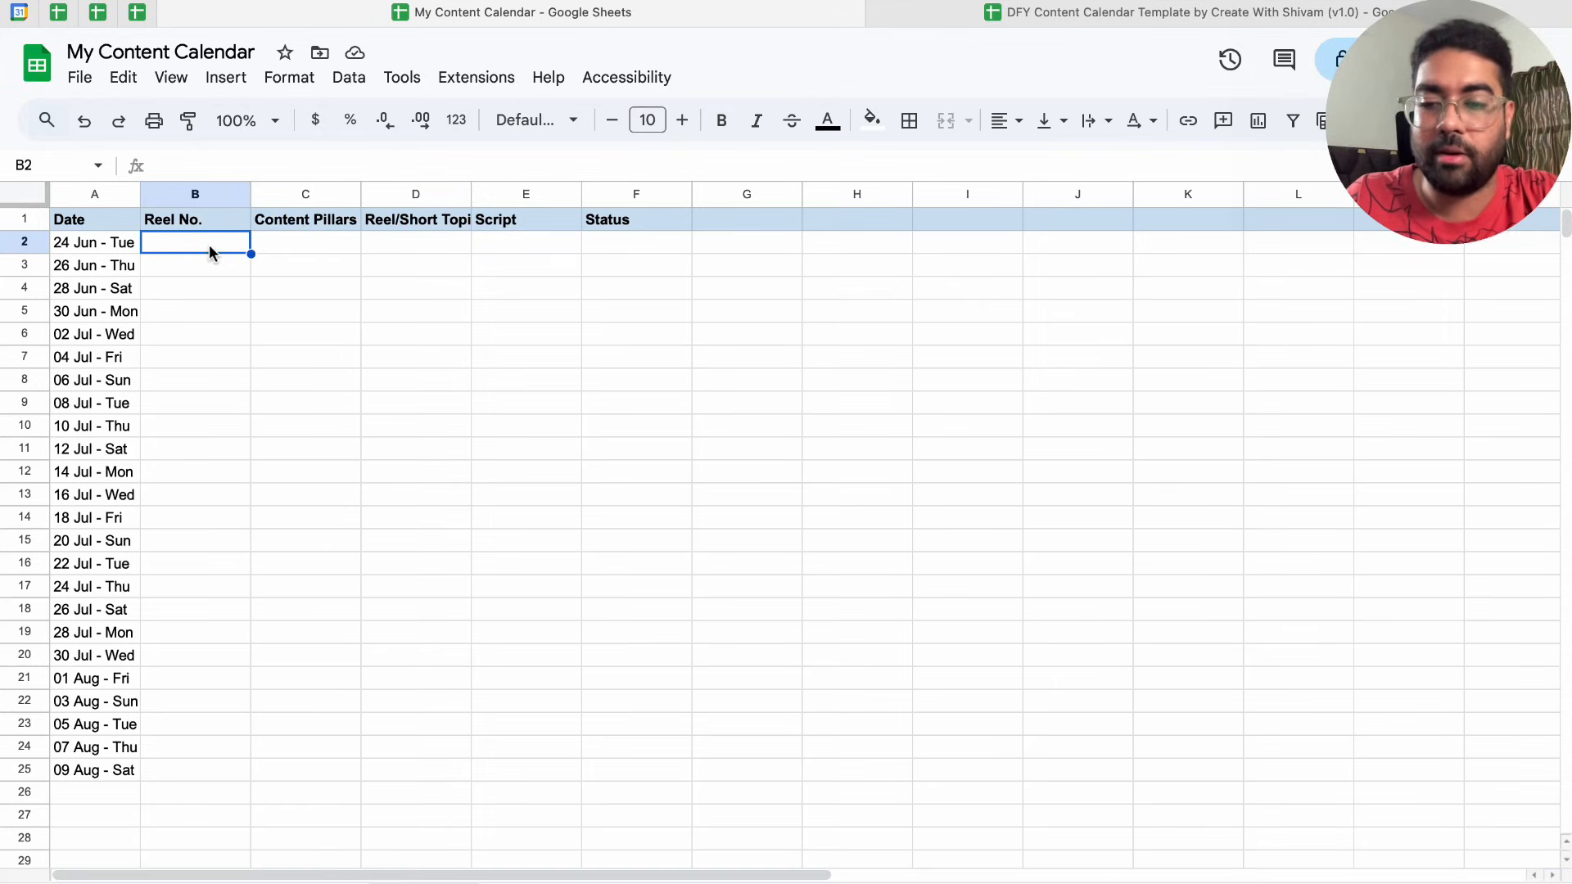
pyautogui.write('201')
pyautogui.press('Return')
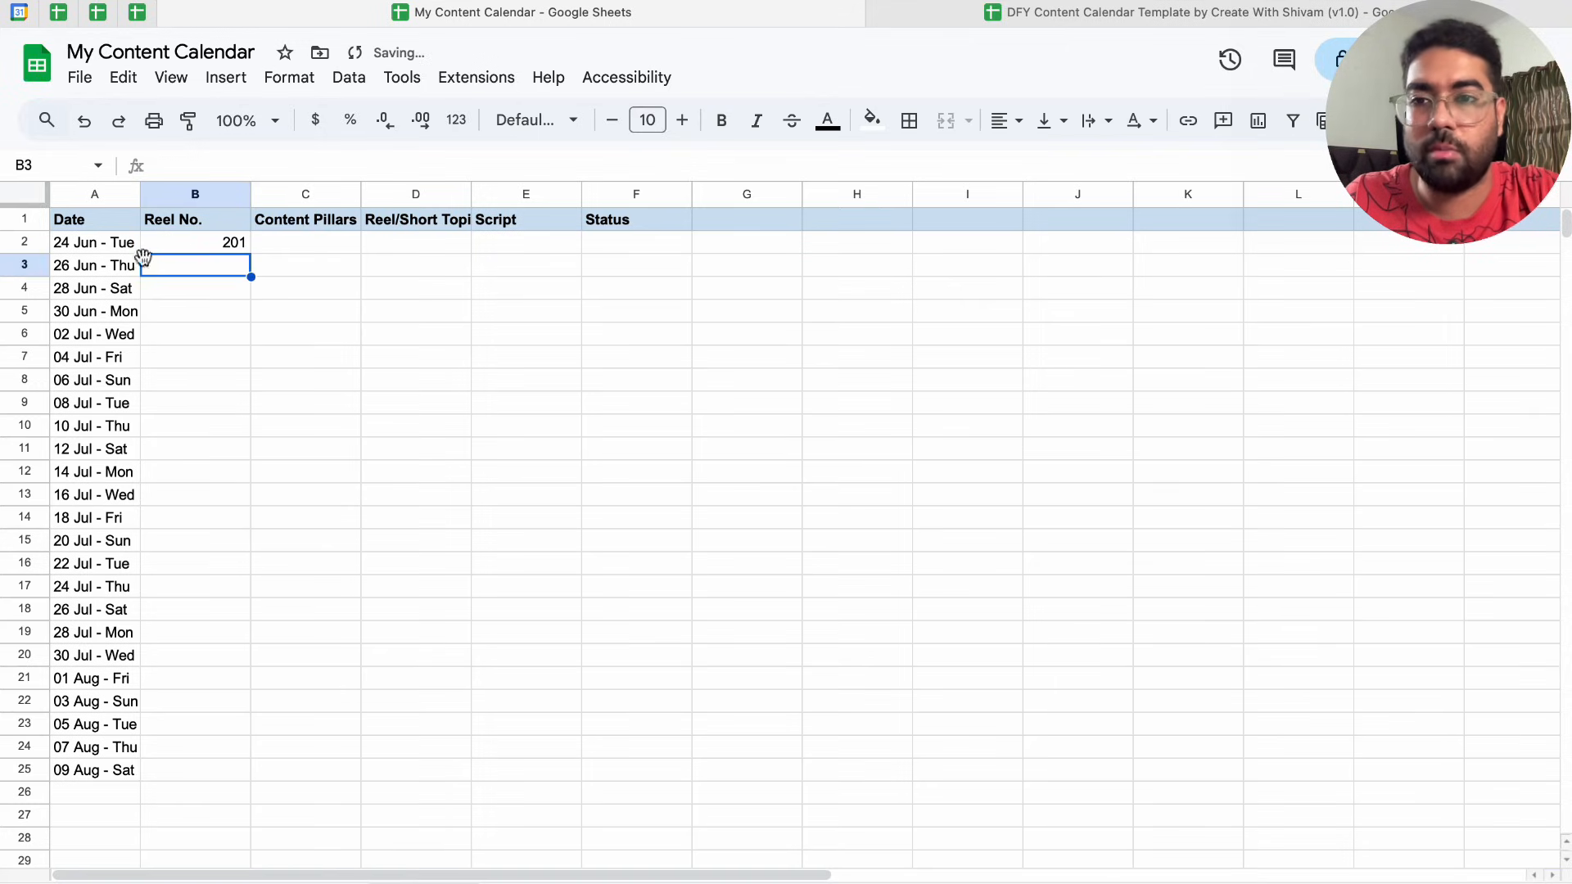
# Try to fill the Reel No. column down to row 25 from the single value in B2, and undo the fill
pyautogui.click(210, 245)
pyautogui.moveTo(254, 256); pyautogui.dragTo(238, 680)
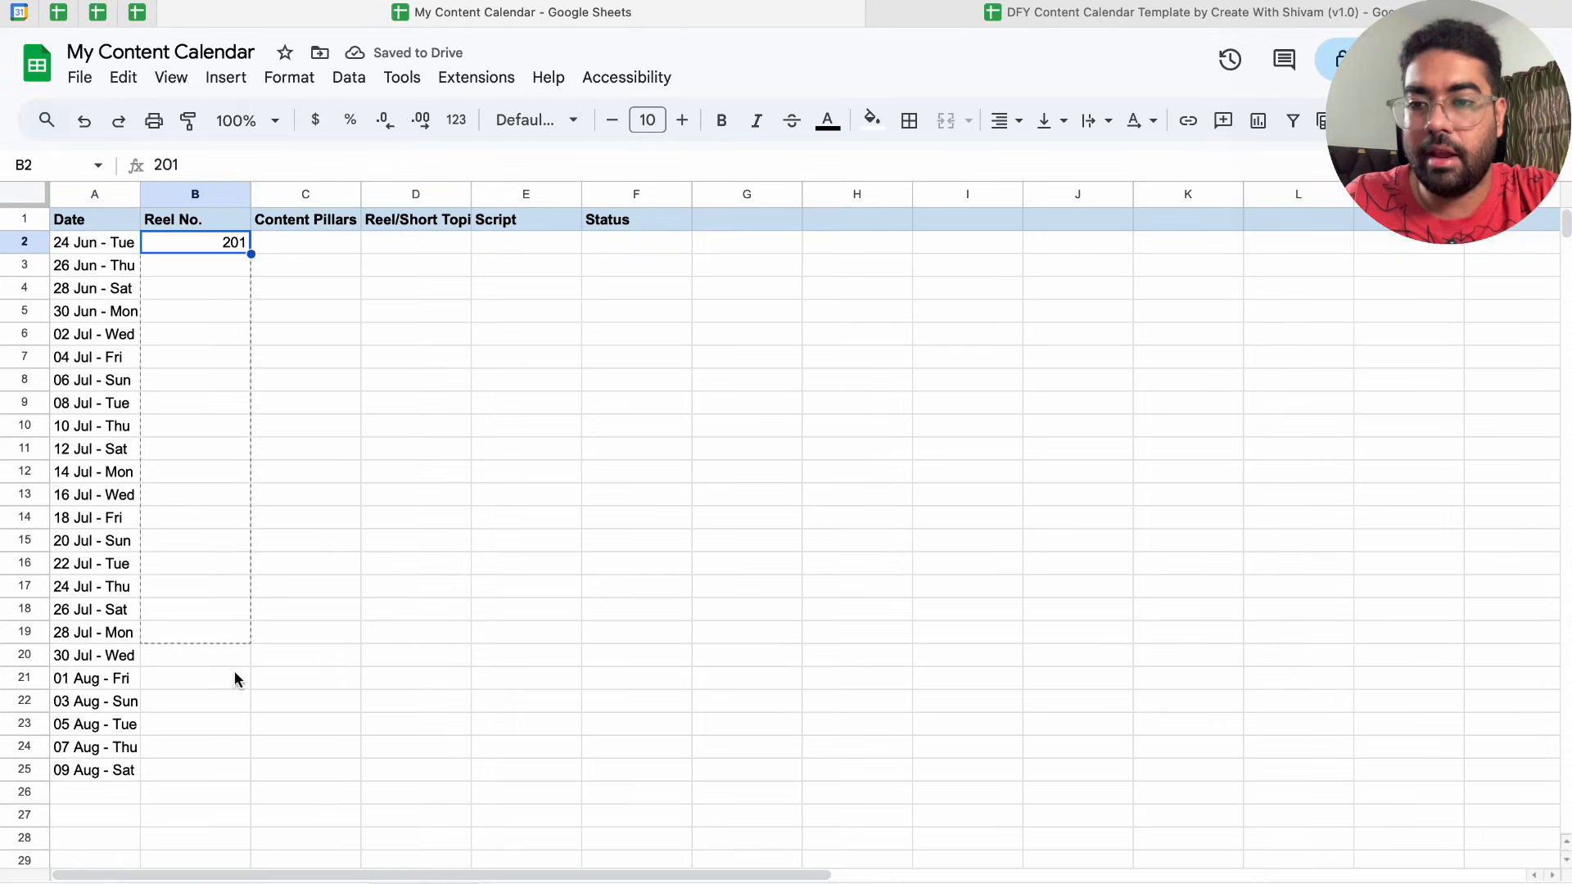
pyautogui.moveTo(216, 772); pyautogui.dragTo(216, 770)
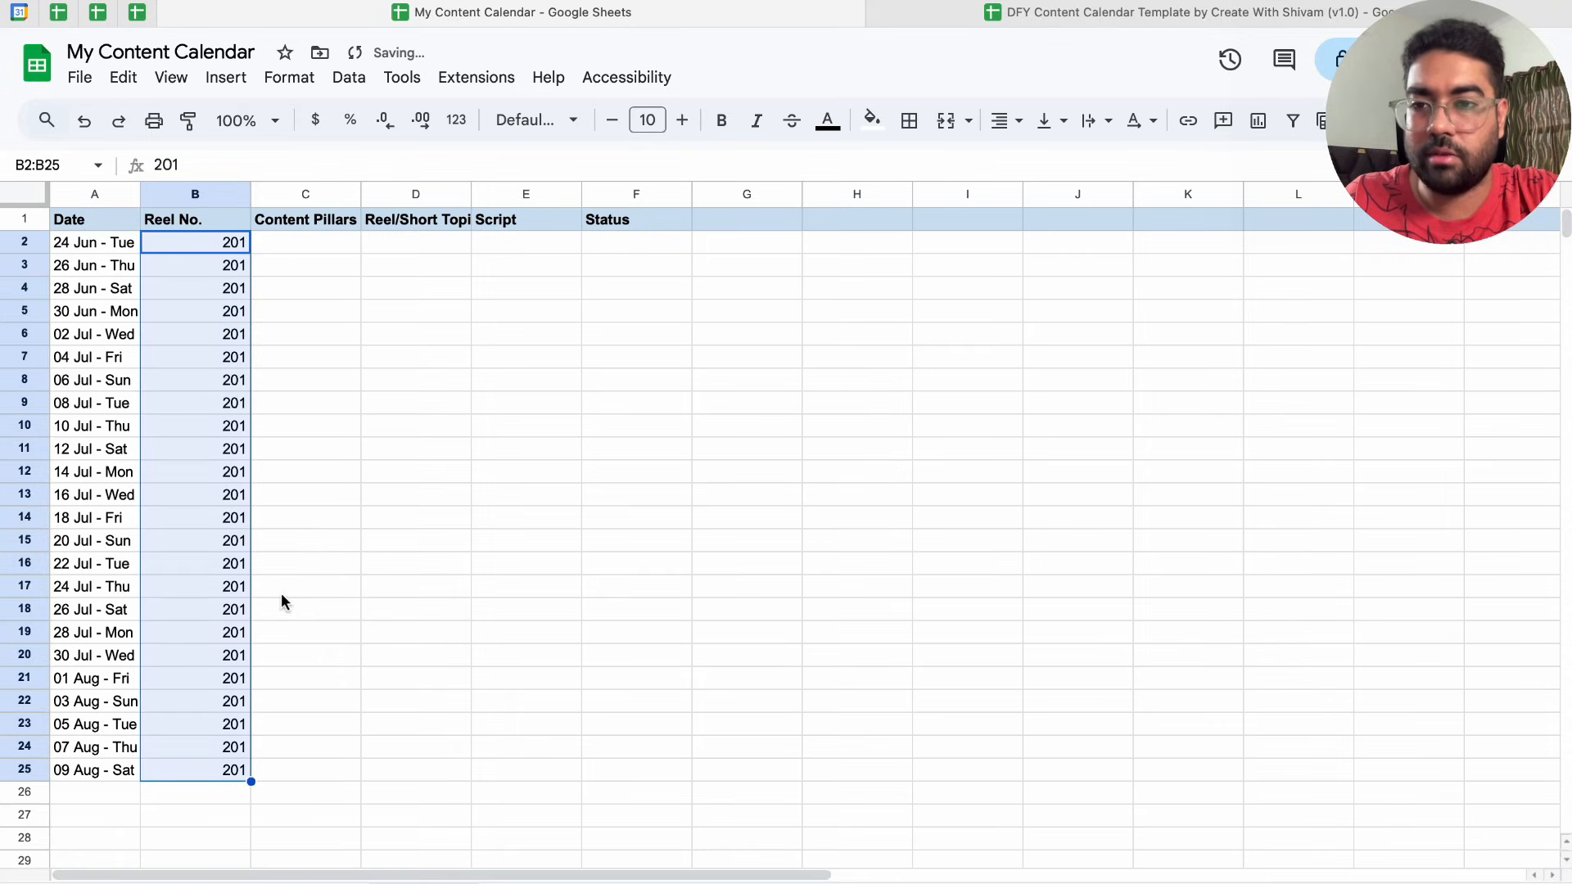
pyautogui.press('super+z')
# Enter 202 in B3 and extend the consecutive reel numbers from B2:B3 down to row 25
pyautogui.click(195, 265)
pyautogui.write('202')
pyautogui.press('Return')
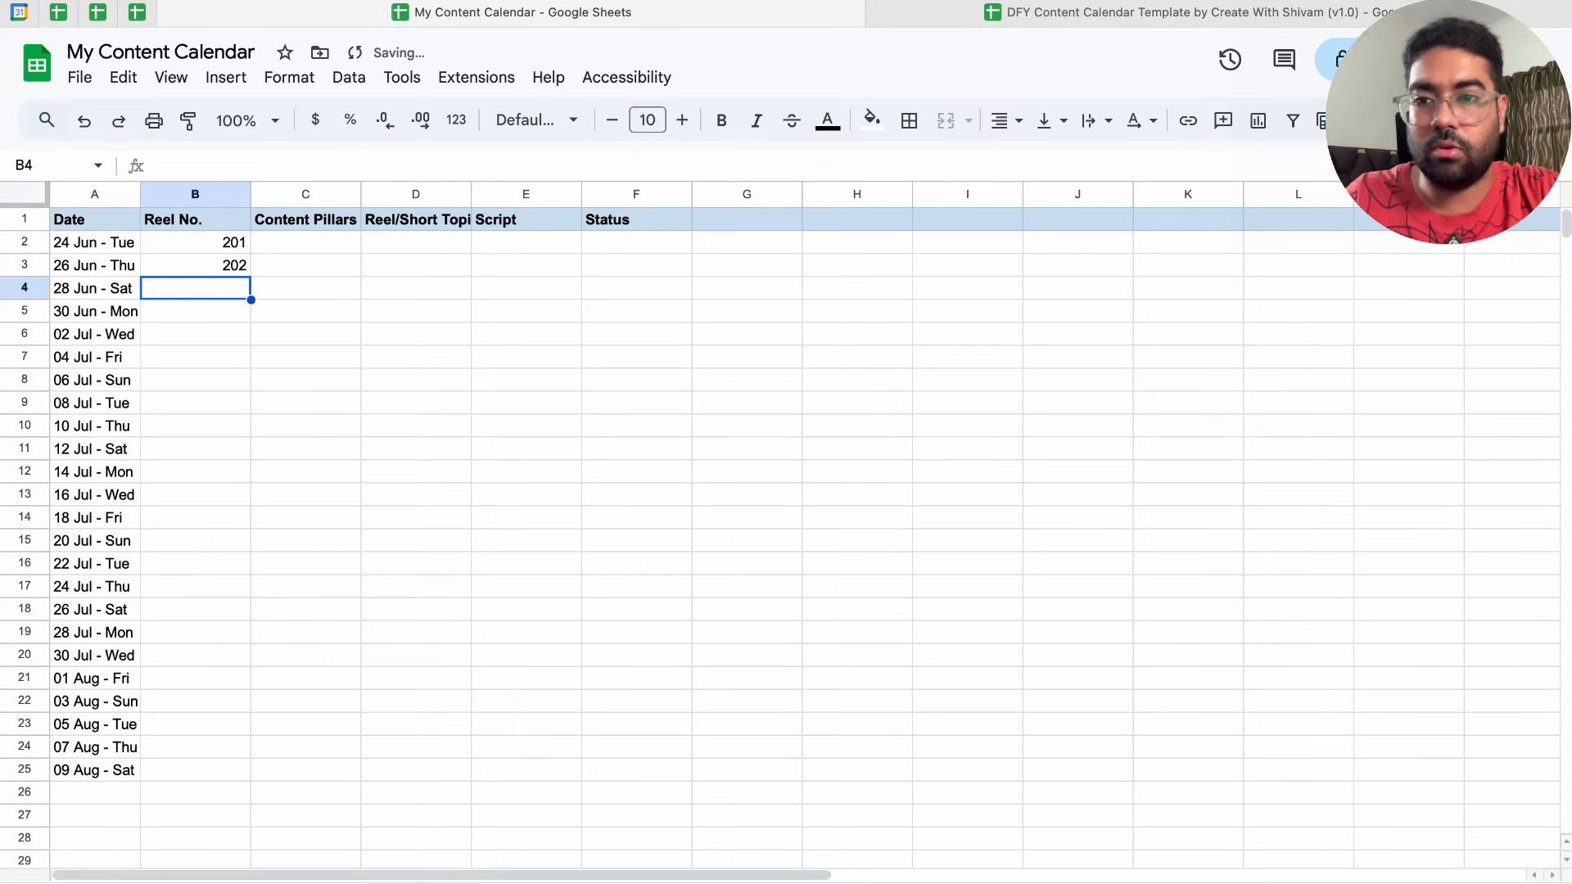
pyautogui.moveTo(225, 240); pyautogui.dragTo(236, 771)
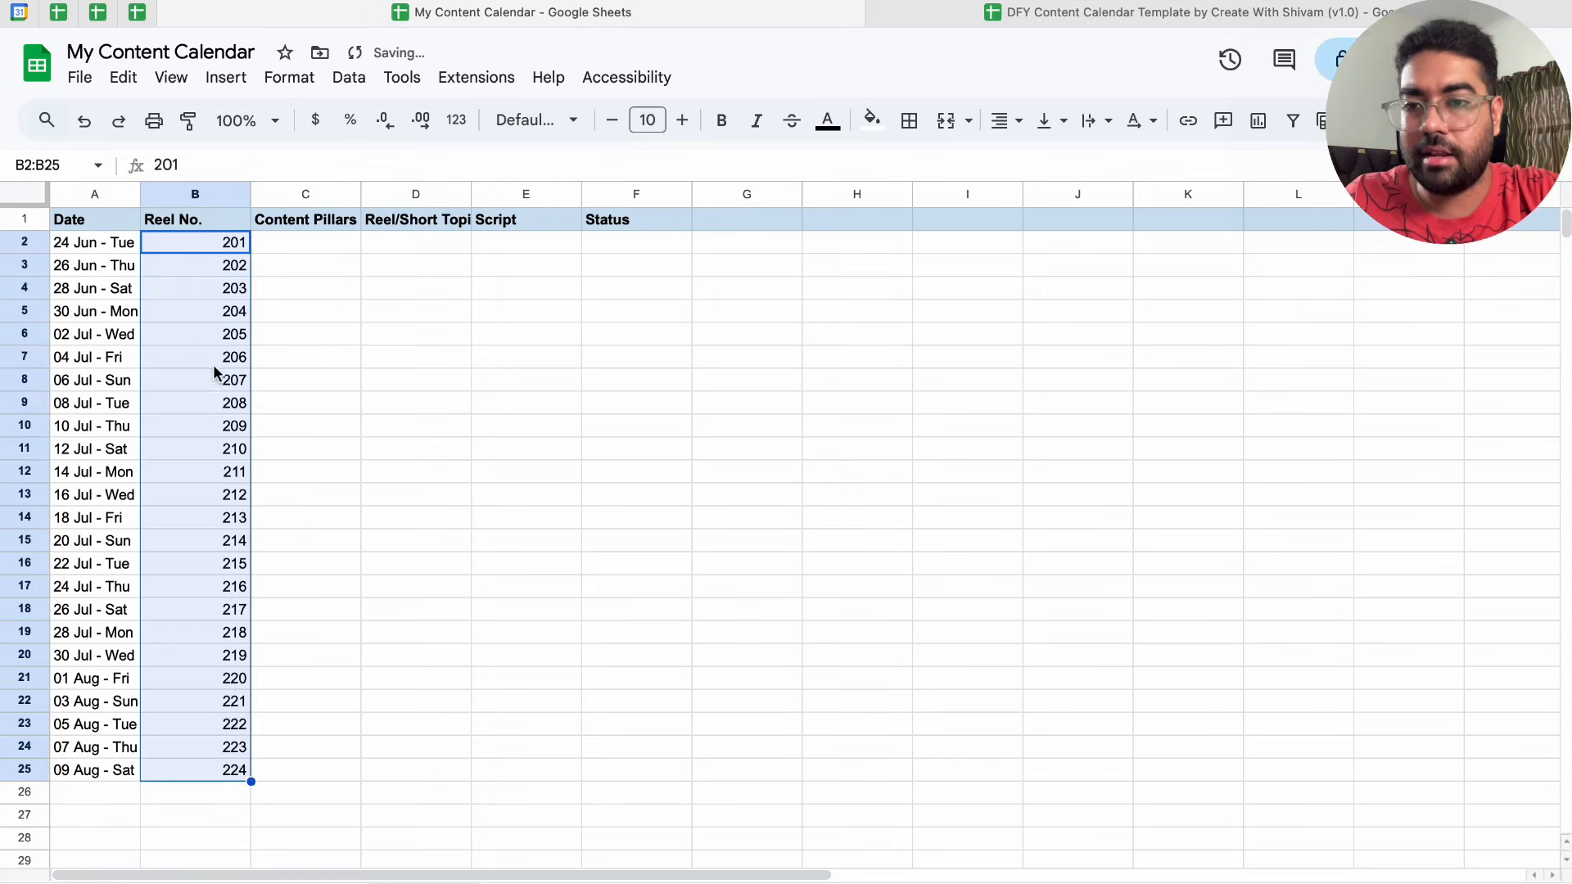
# Add a dropdown data validation rule to cell C2 under Content Pillars
pyautogui.click(403, 331)
pyautogui.click(334, 244)
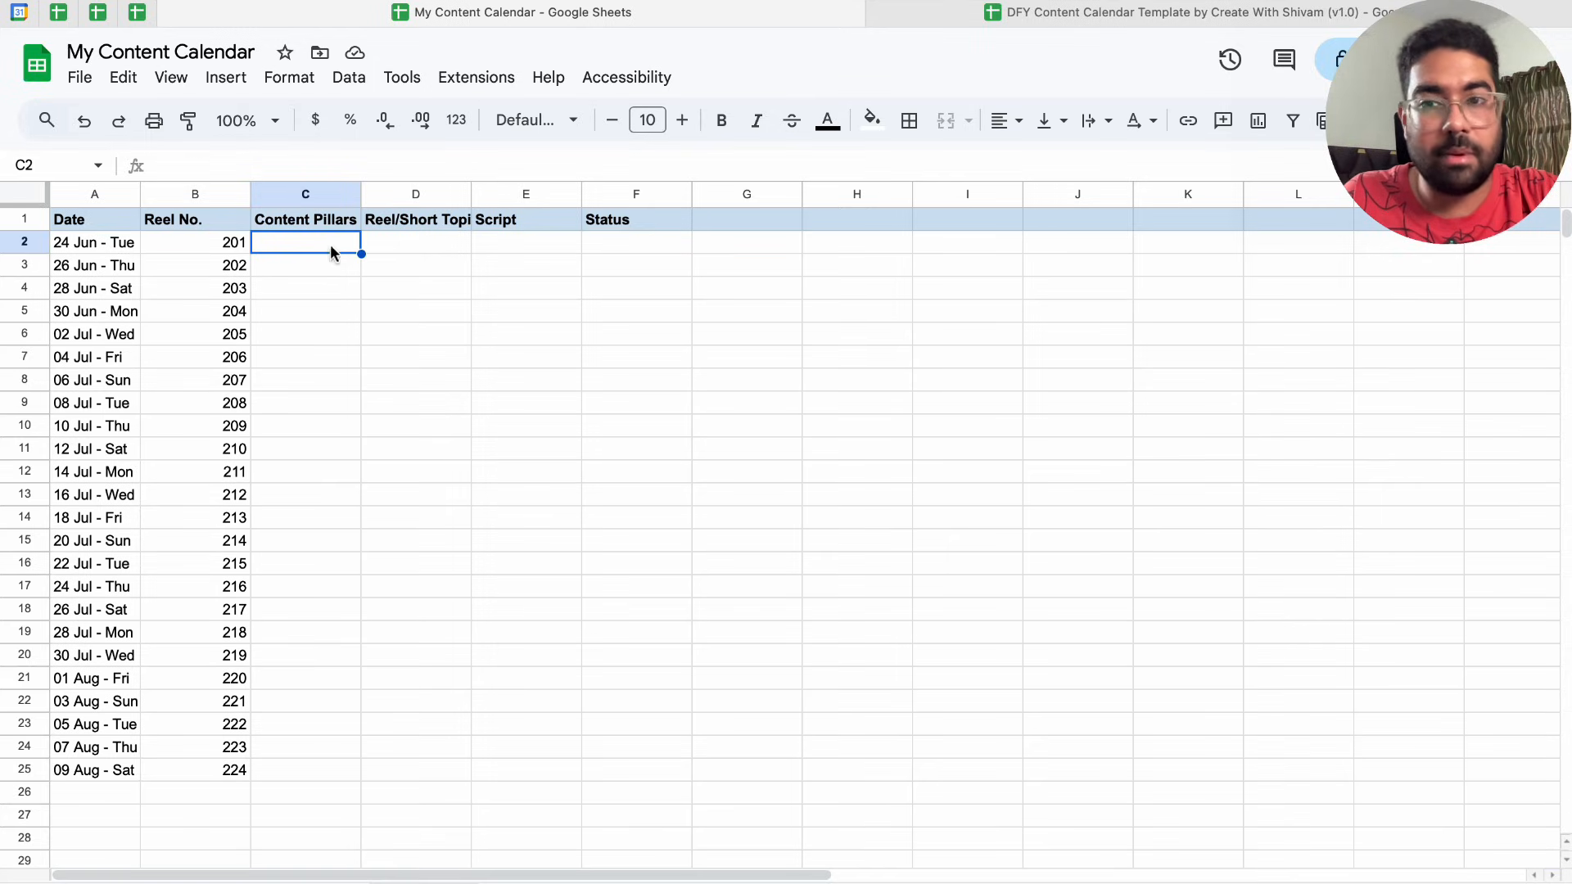
pyautogui.click(352, 82)
pyautogui.click(430, 565)
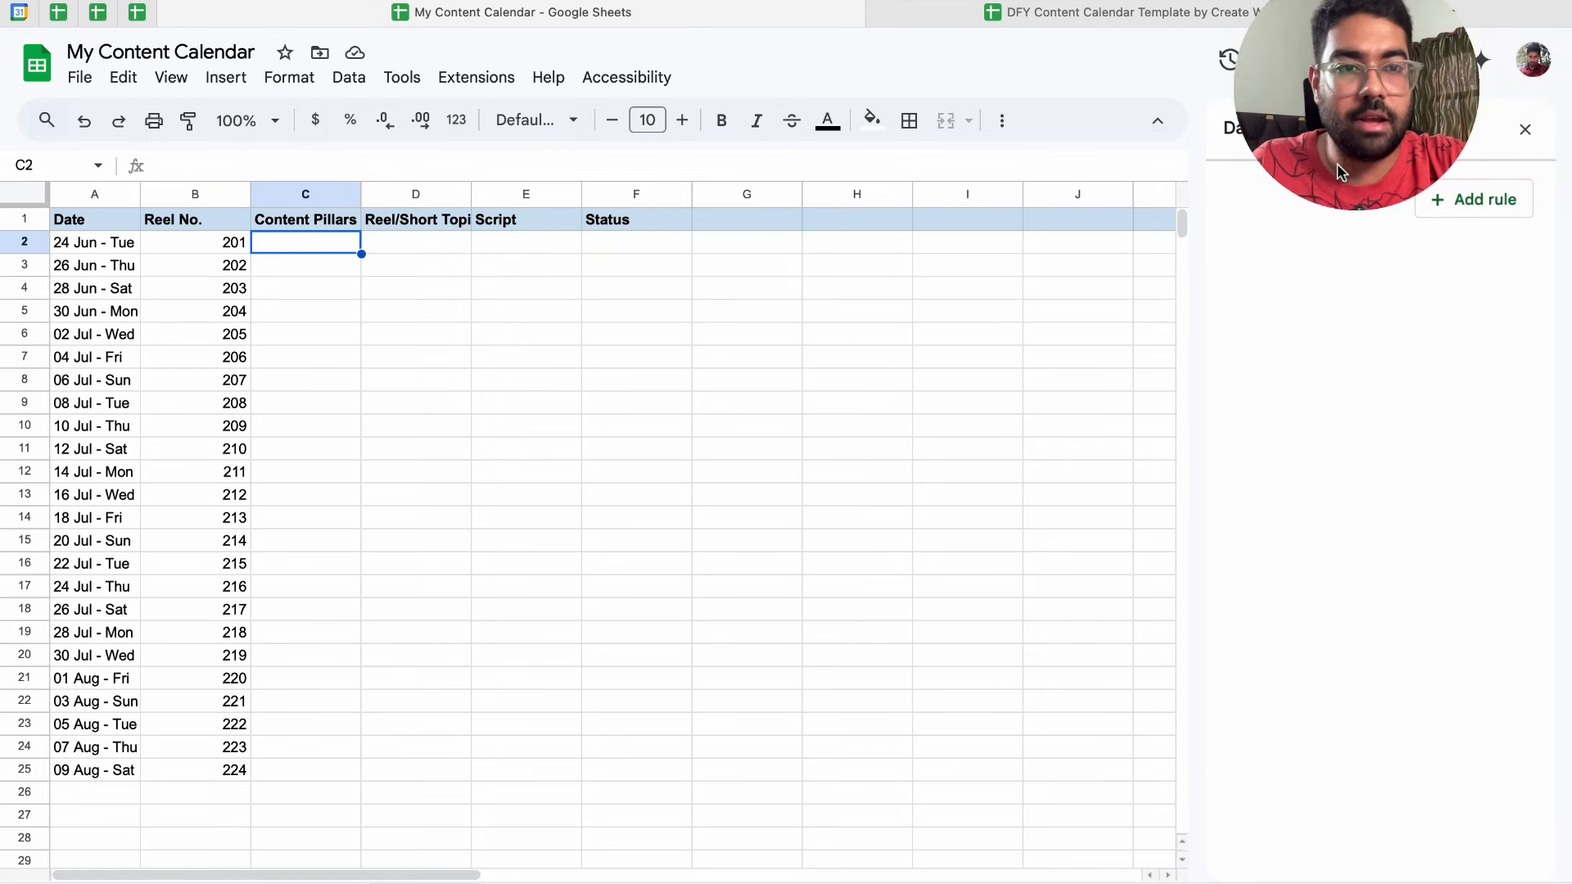
pyautogui.click(1487, 203)
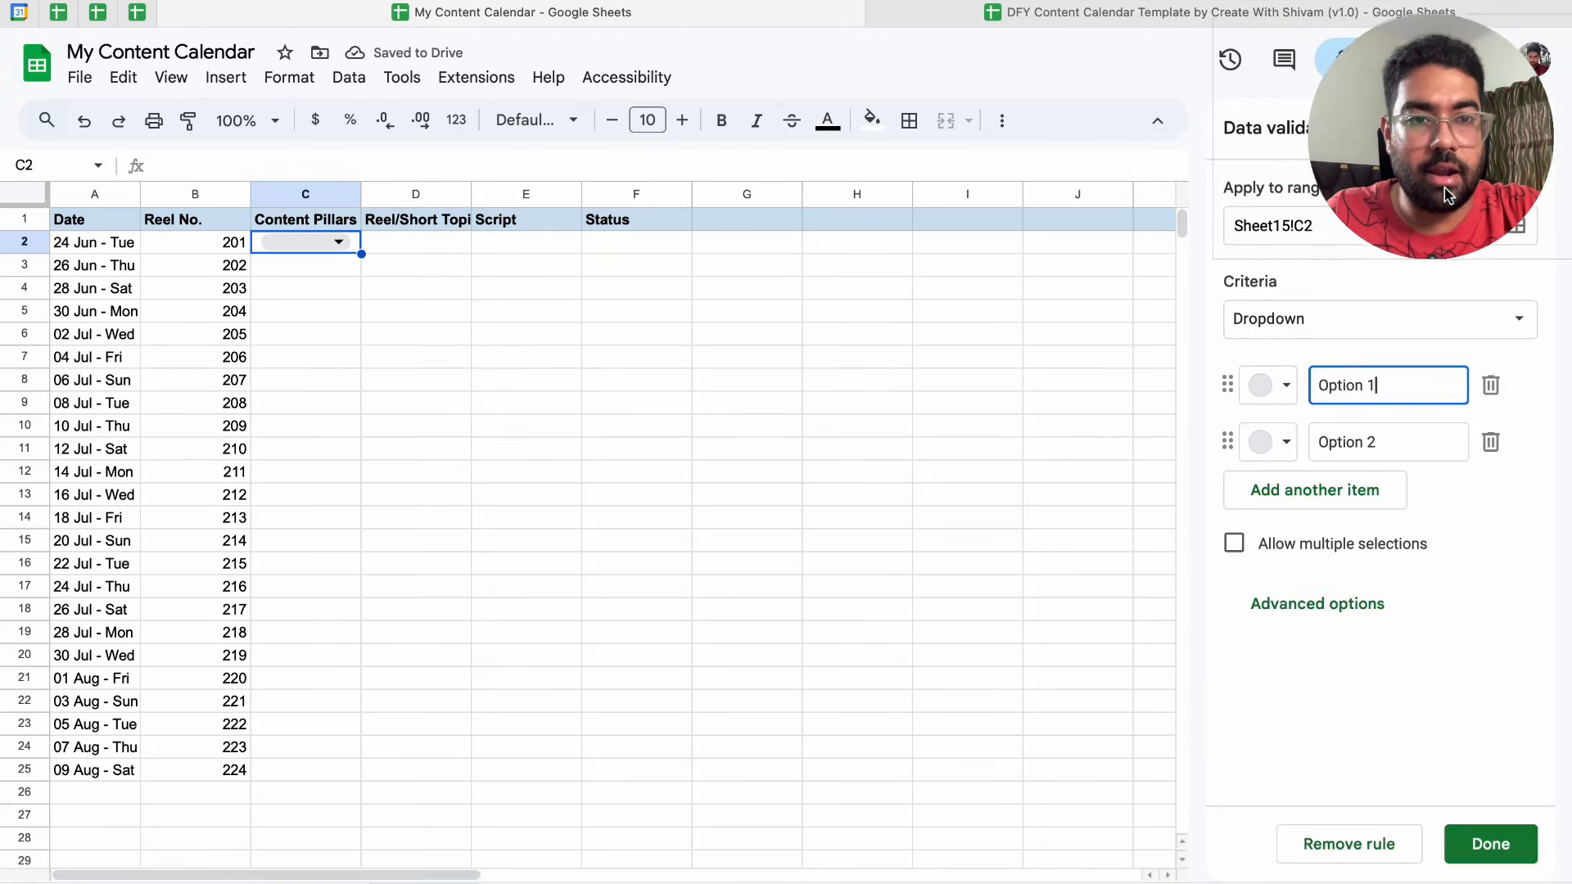
# Define the C2 dropdown options as Tips & Tutorials, Growth Hacks, Updates & Trends and Others, and save the rule
pyautogui.tripleClick(1377, 386)
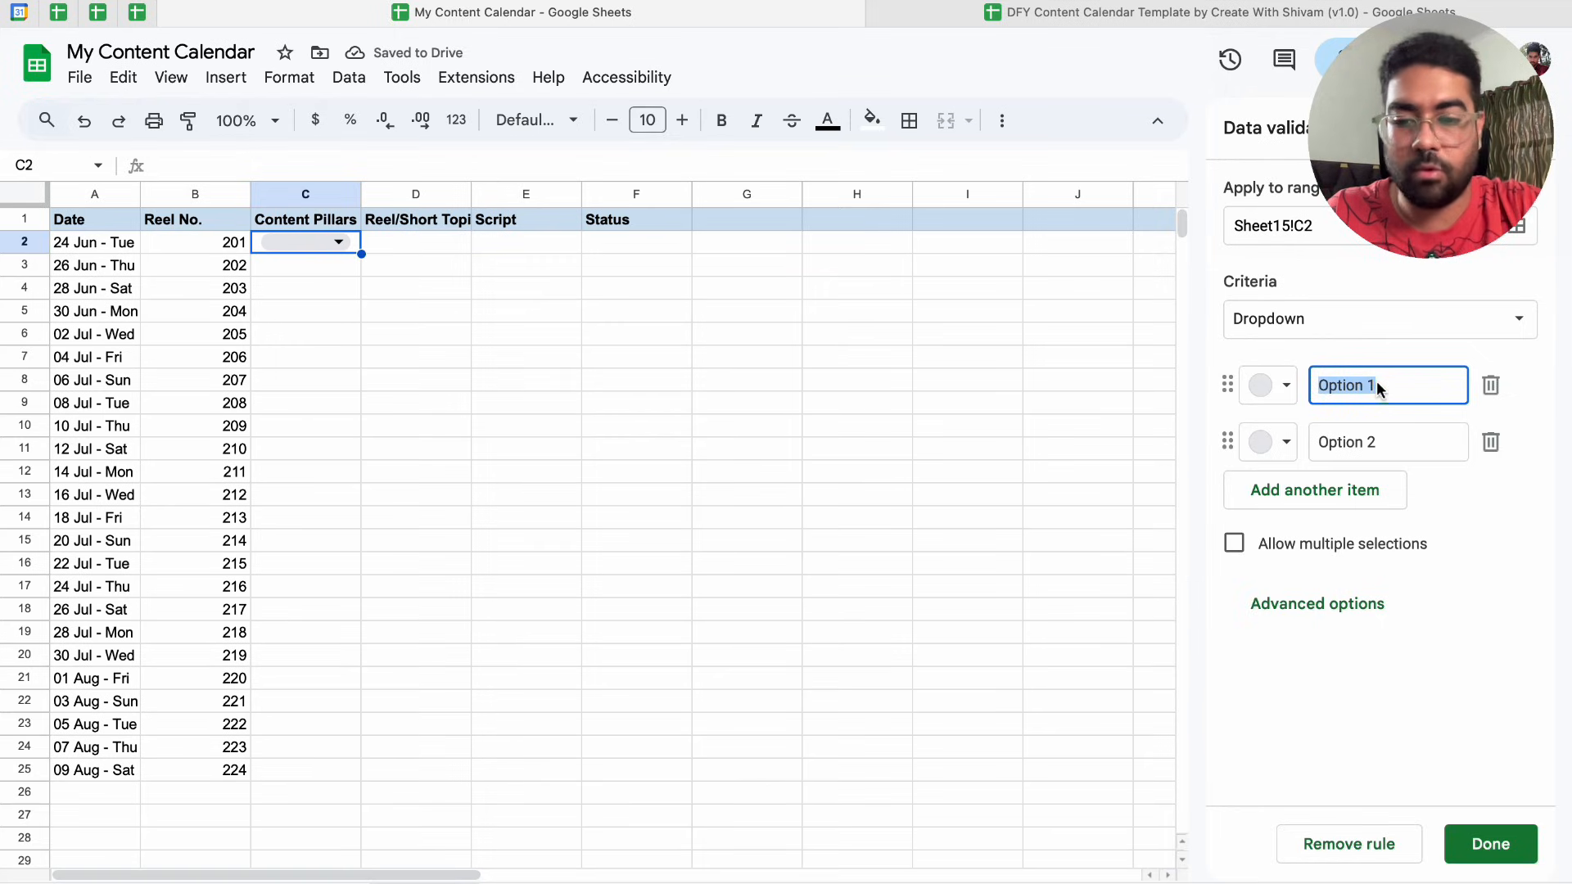
pyautogui.write('Tips & Tutorials')
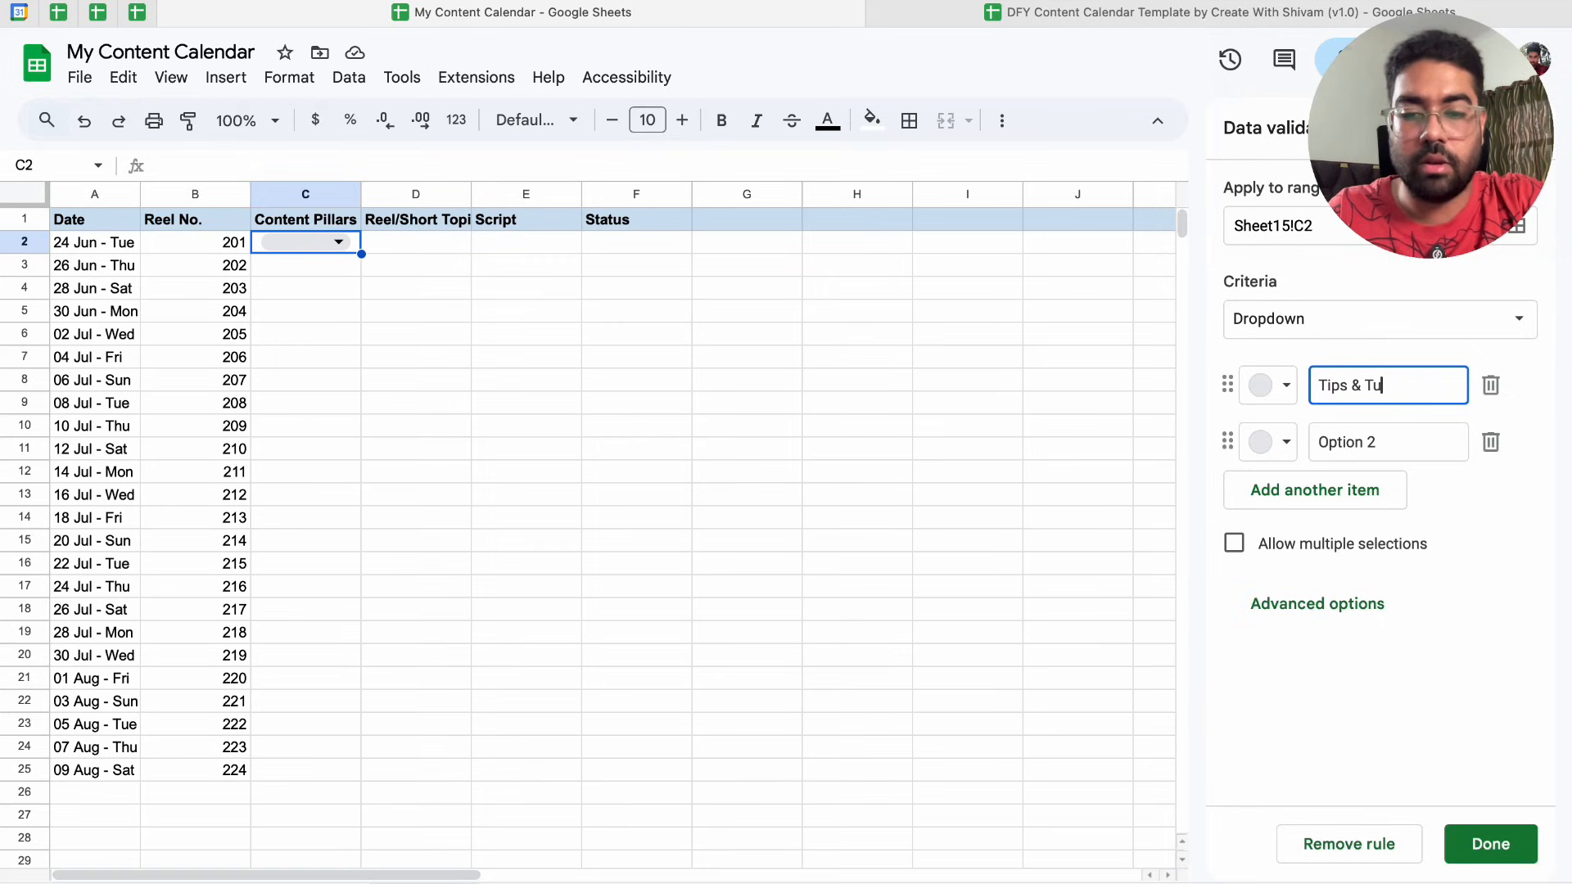
pyautogui.press('Return')
pyautogui.write('Growth Hacks')
pyautogui.press('Return')
pyautogui.write('Updates ')
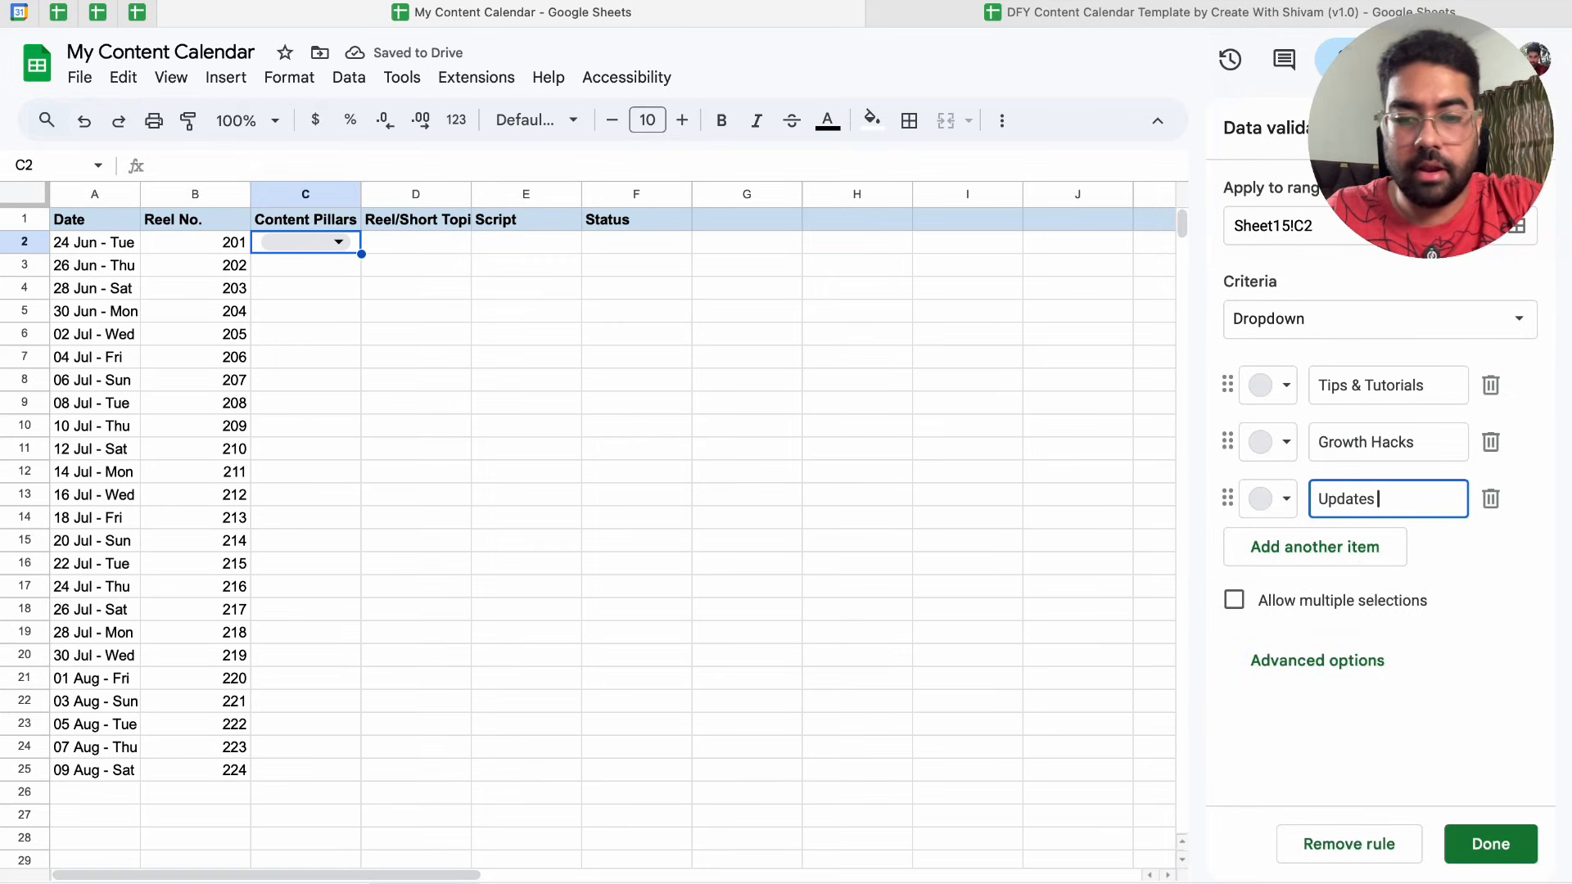
pyautogui.write('& Trends')
pyautogui.press('Return')
pyautogui.write('Others')
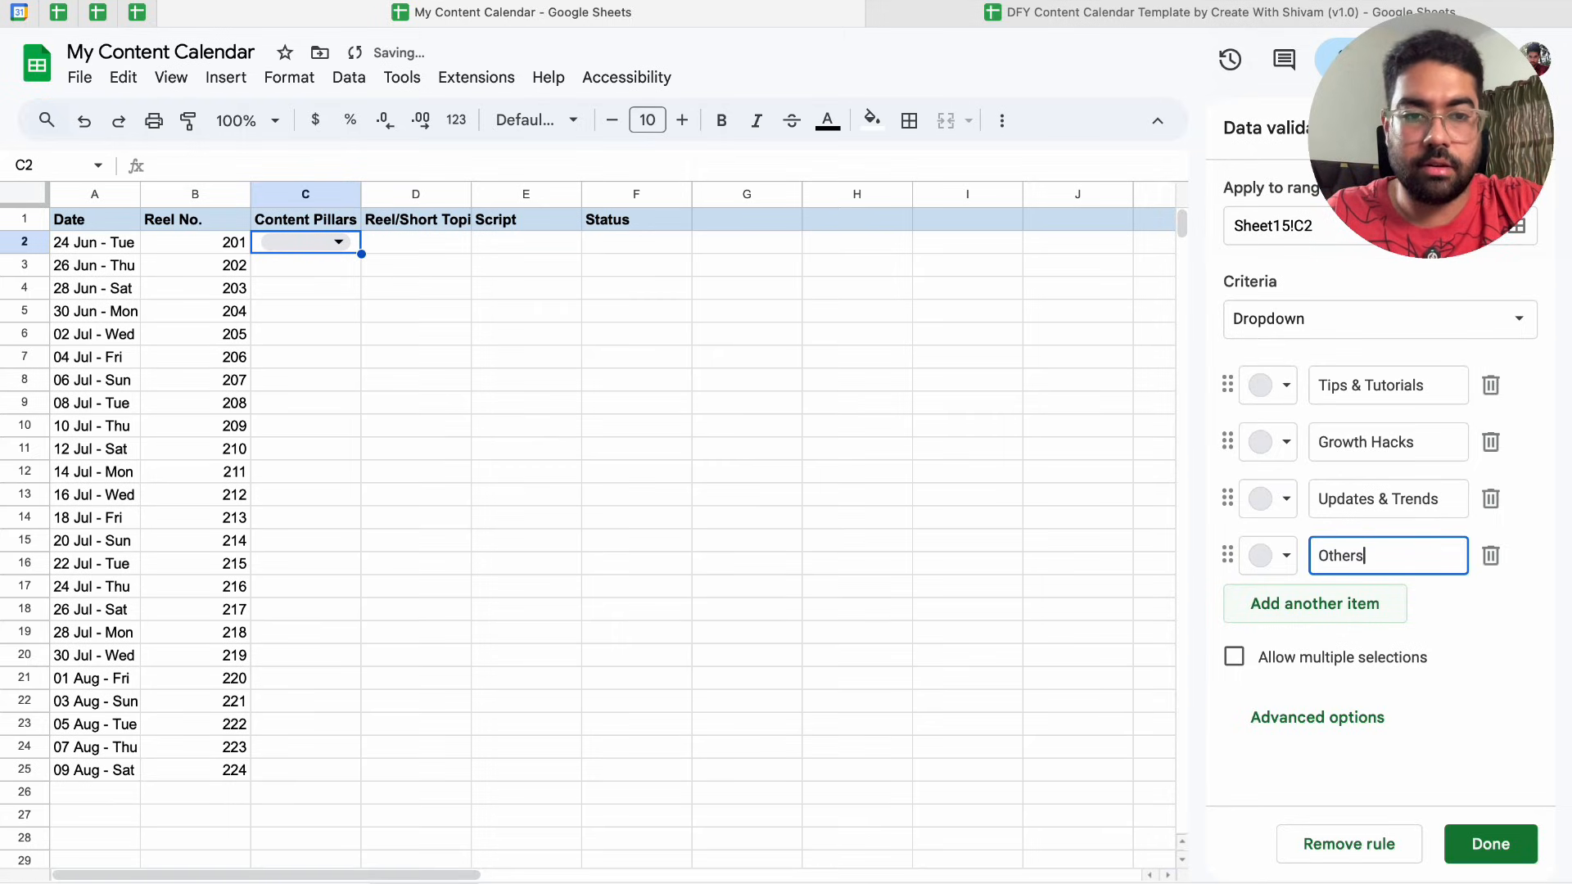
pyautogui.click(1491, 843)
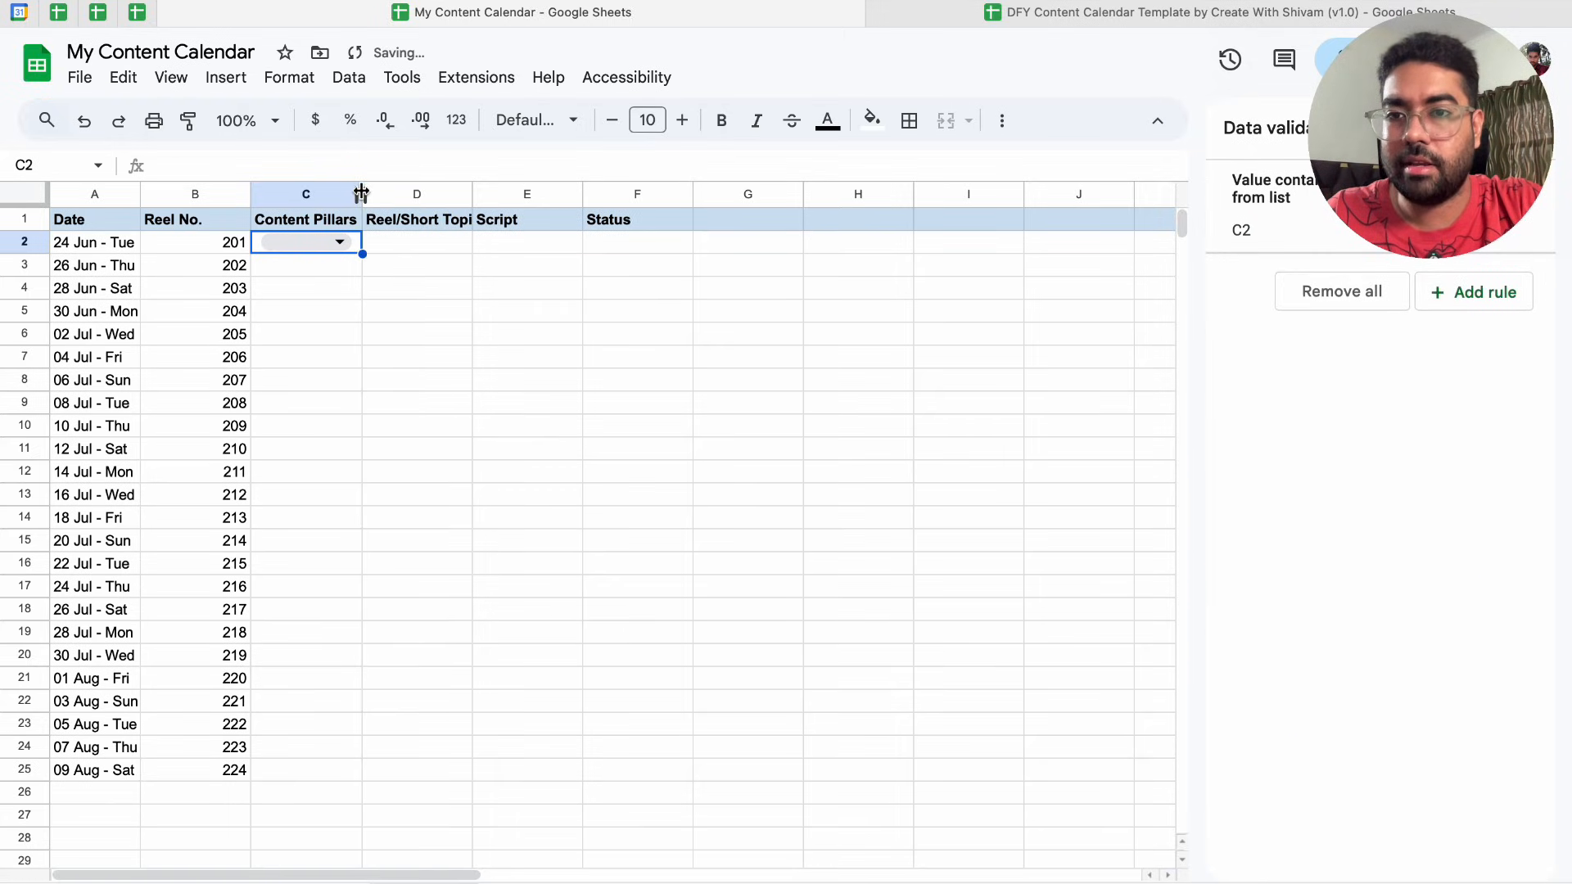
# Widen the Content Pillars column and extend the dropdown from C2 down to row 25
pyautogui.moveTo(361, 194); pyautogui.dragTo(411, 194)
pyautogui.click(394, 242)
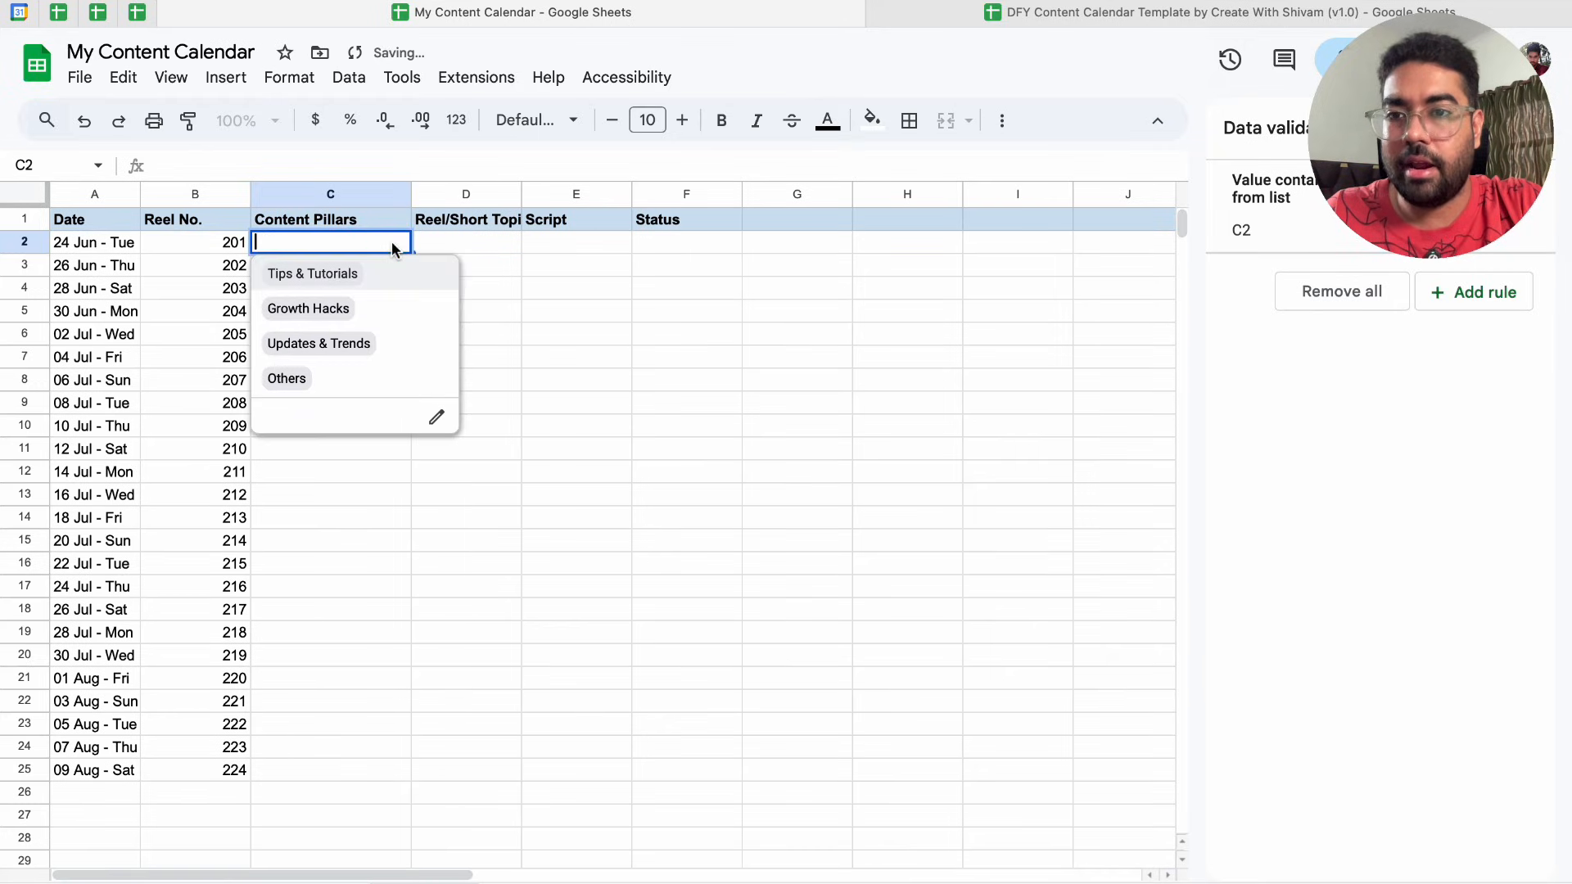
pyautogui.click(468, 244)
pyautogui.click(399, 244)
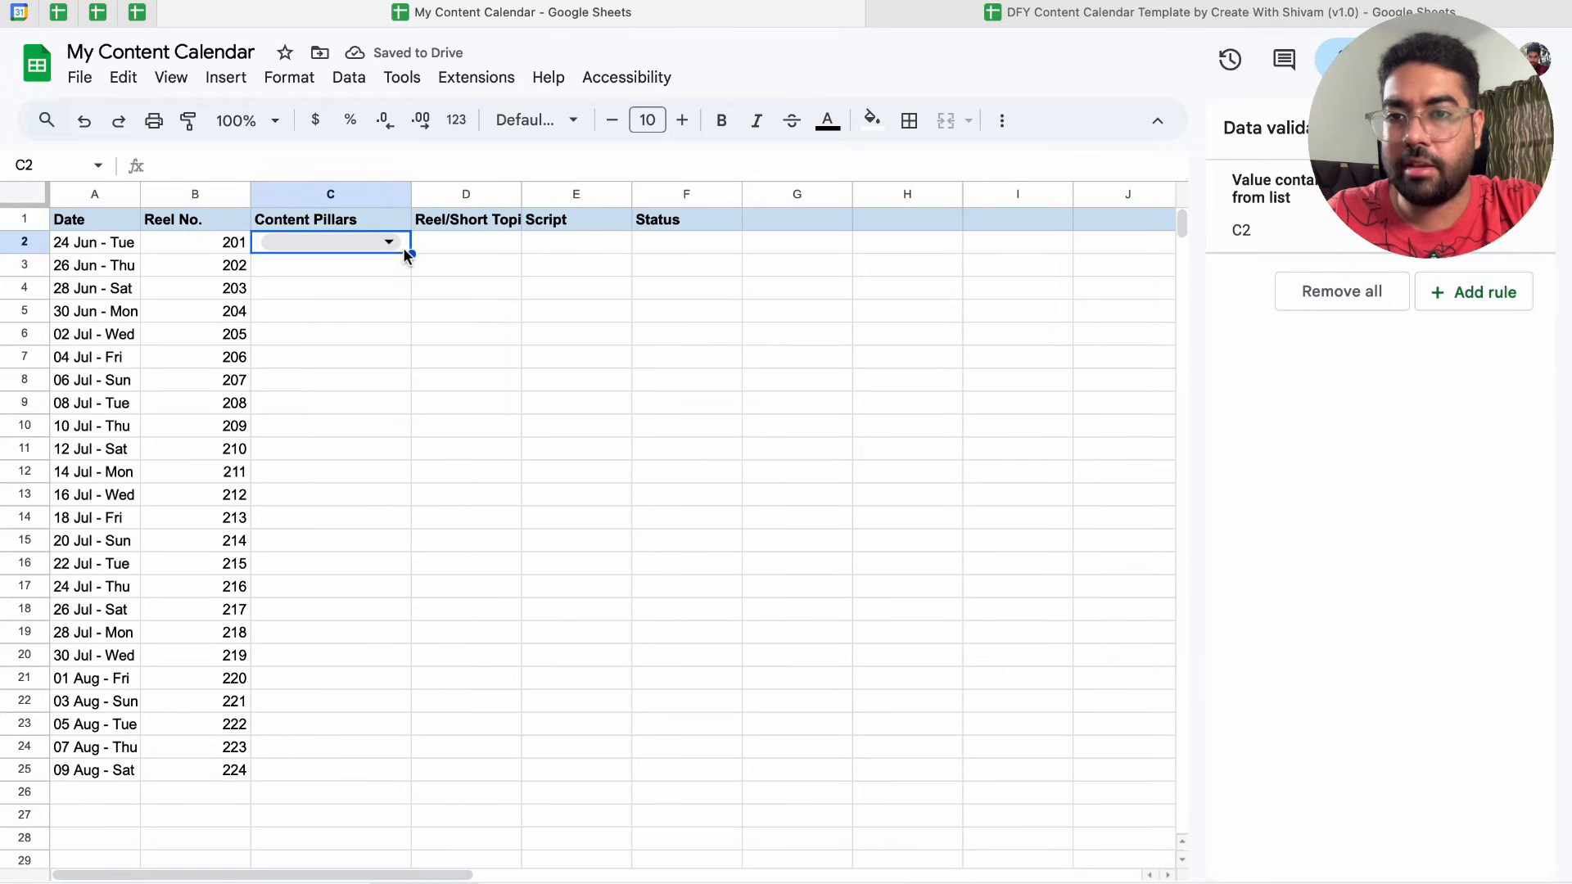
pyautogui.moveTo(415, 473); pyautogui.dragTo(391, 754)
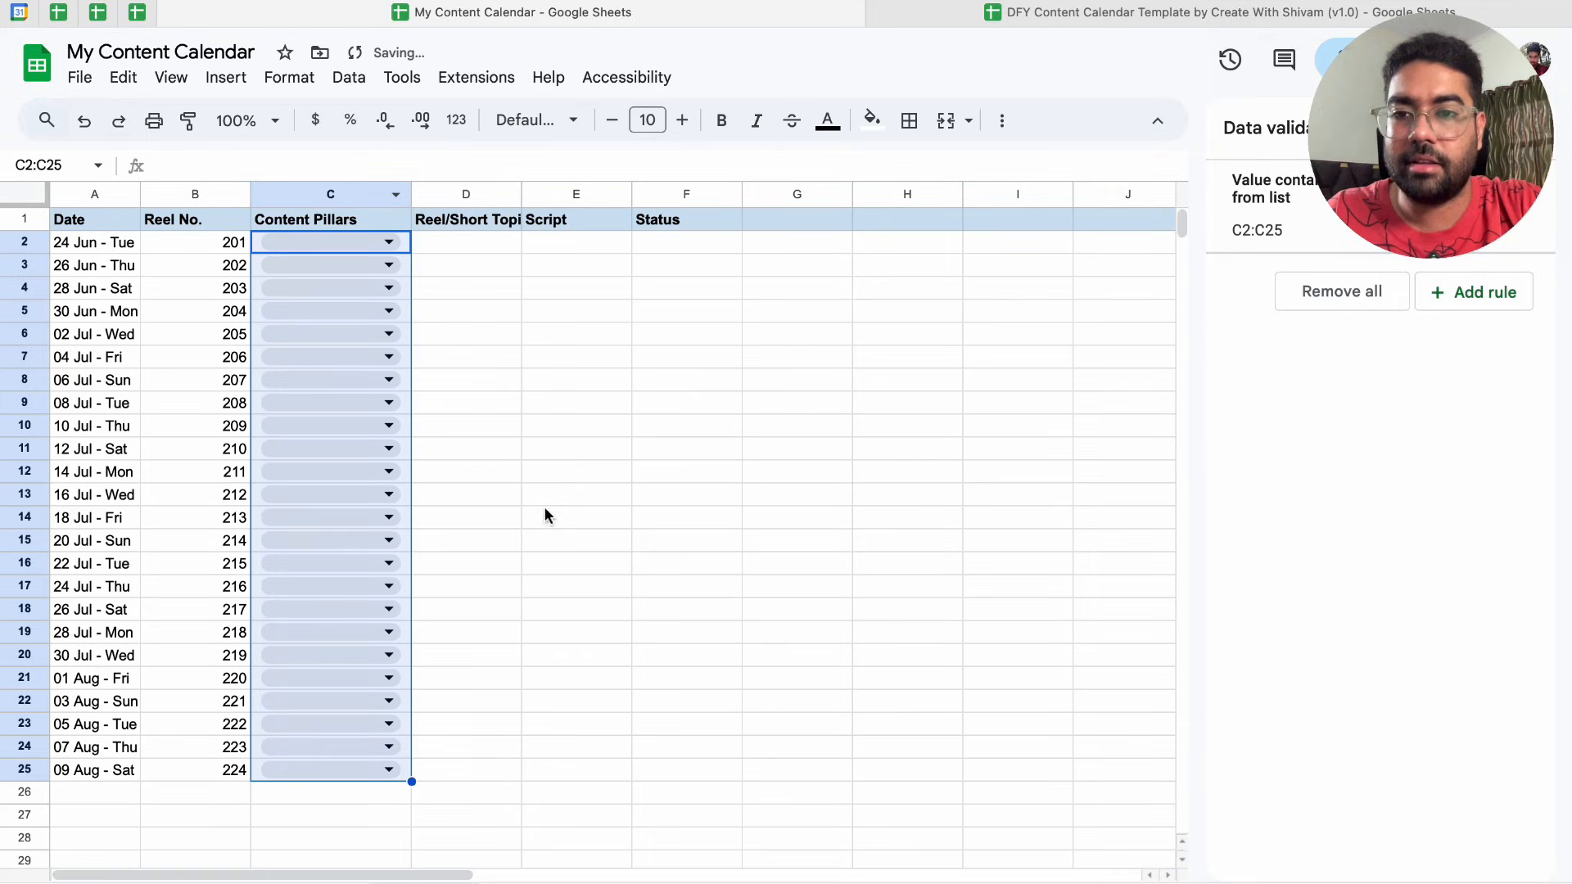
pyautogui.click(546, 497)
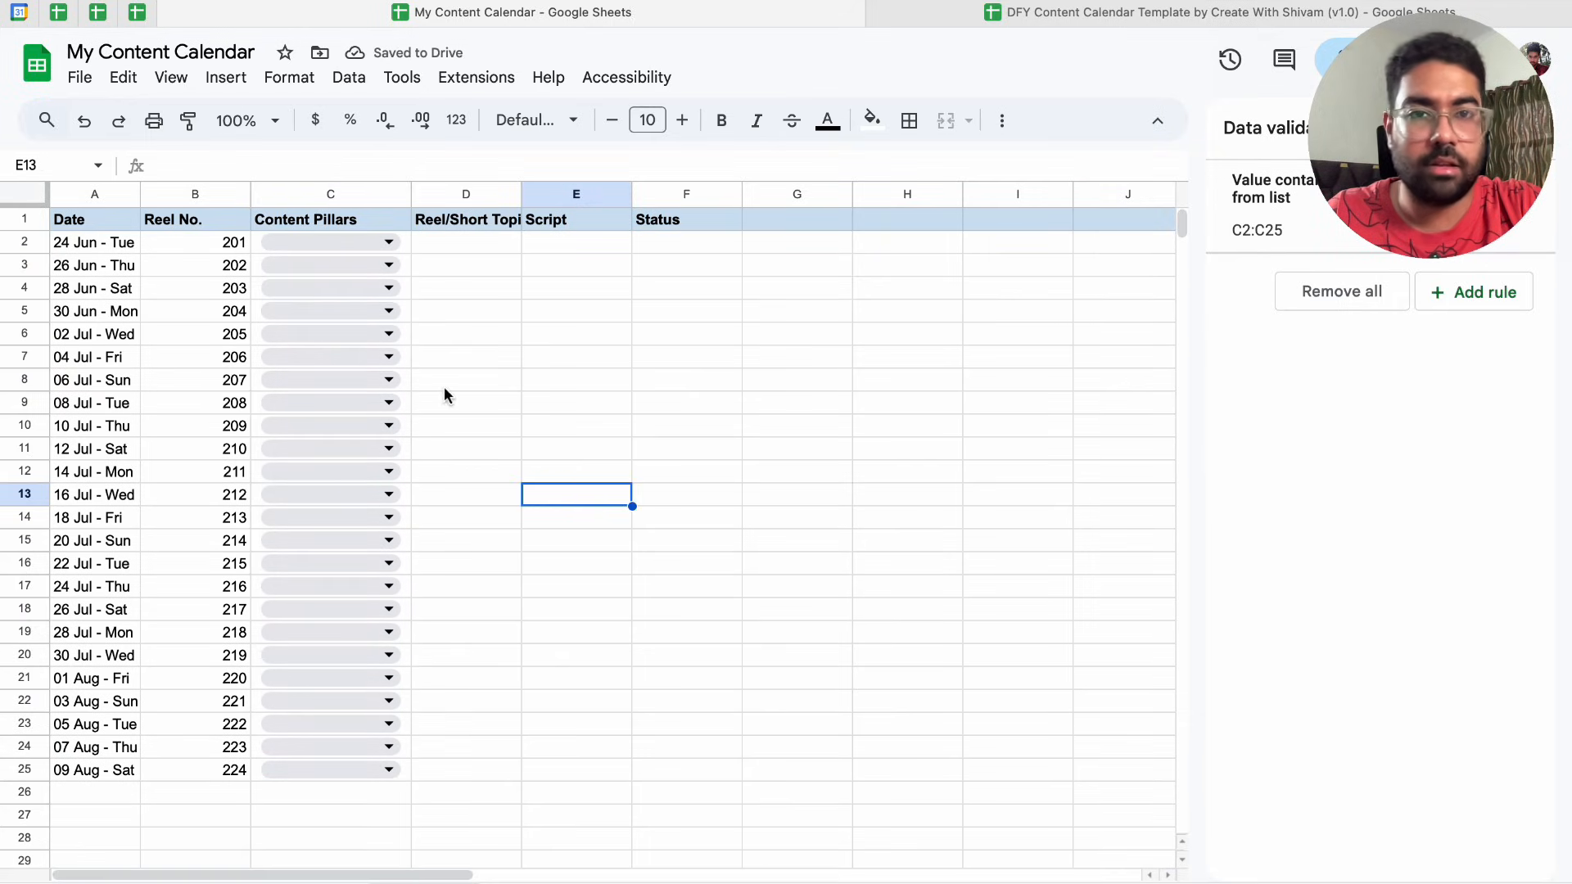
# Choose Tips & Tutorials in C2 and Updates & Trends in C3, and widen column C to fit the longer option
pyautogui.click(389, 242)
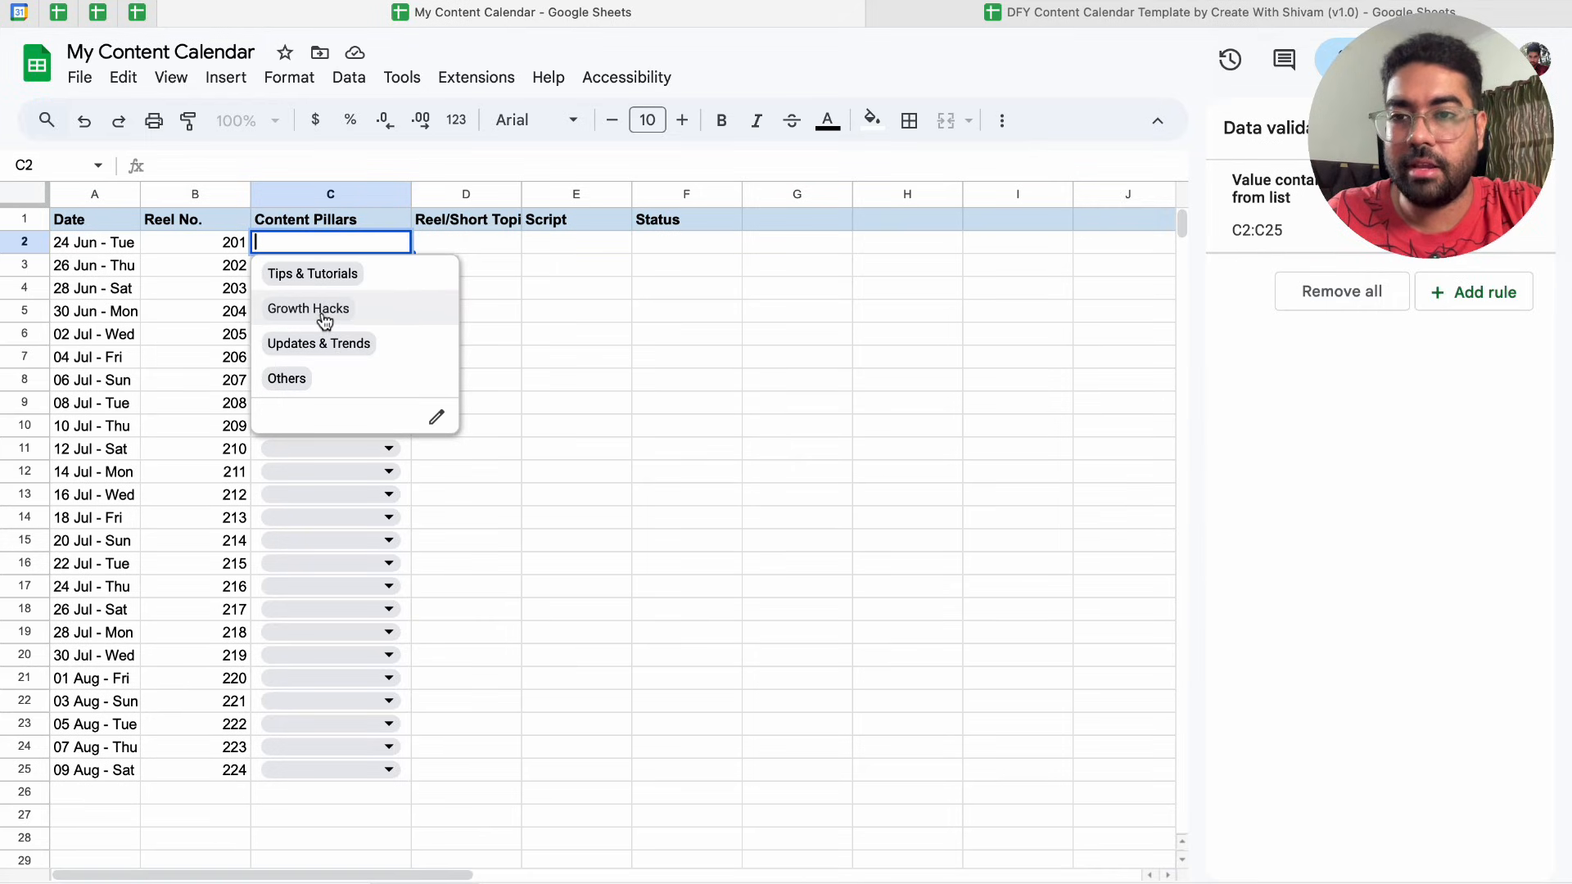
pyautogui.click(352, 275)
pyautogui.click(389, 267)
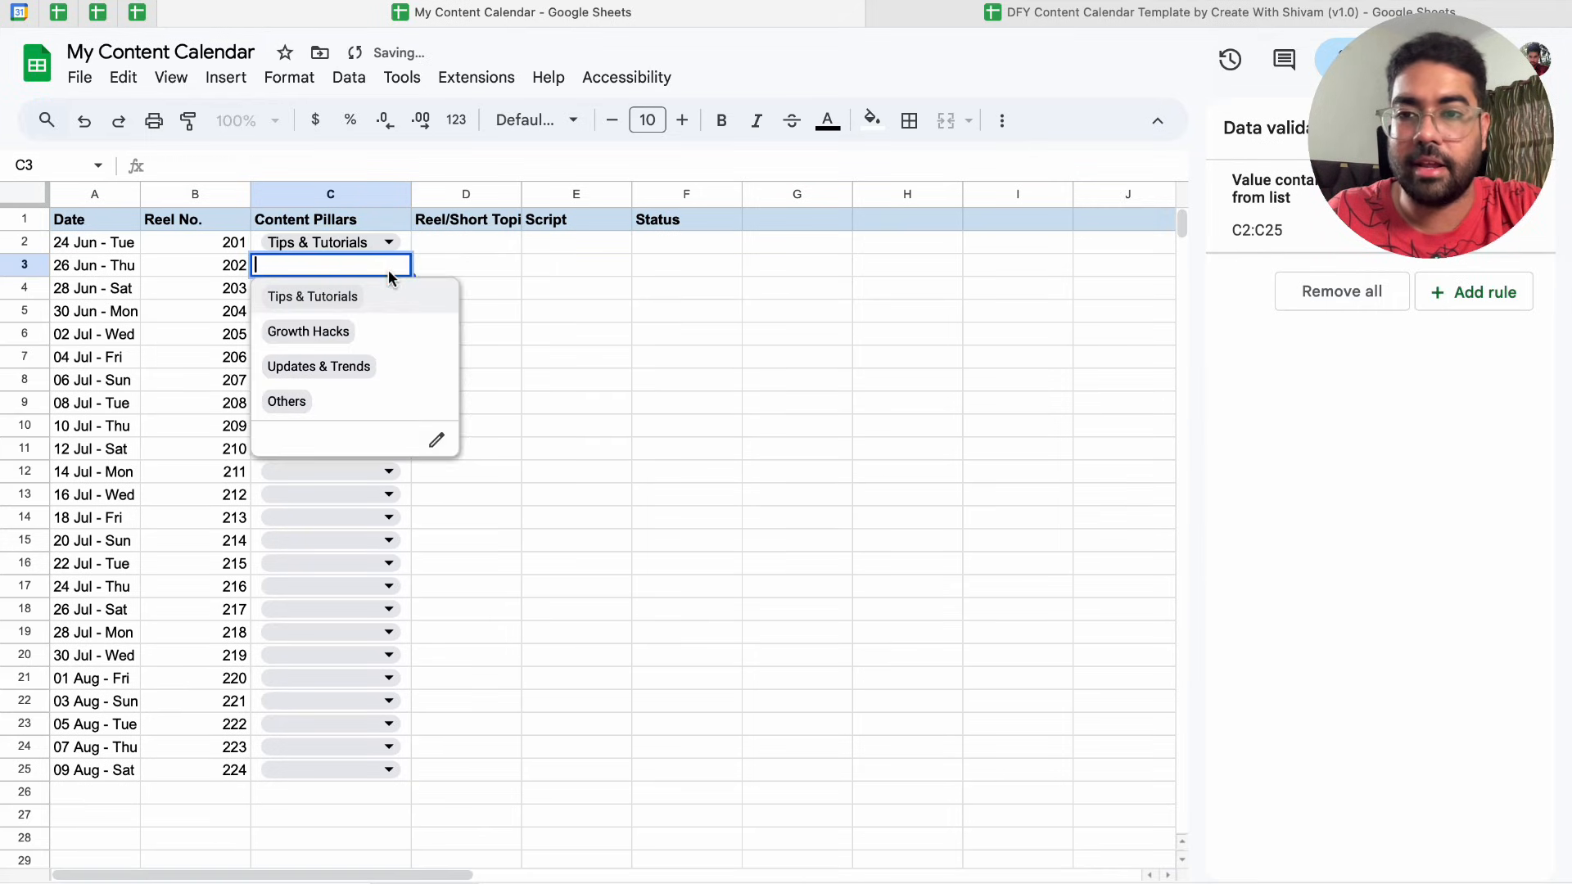
pyautogui.click(344, 370)
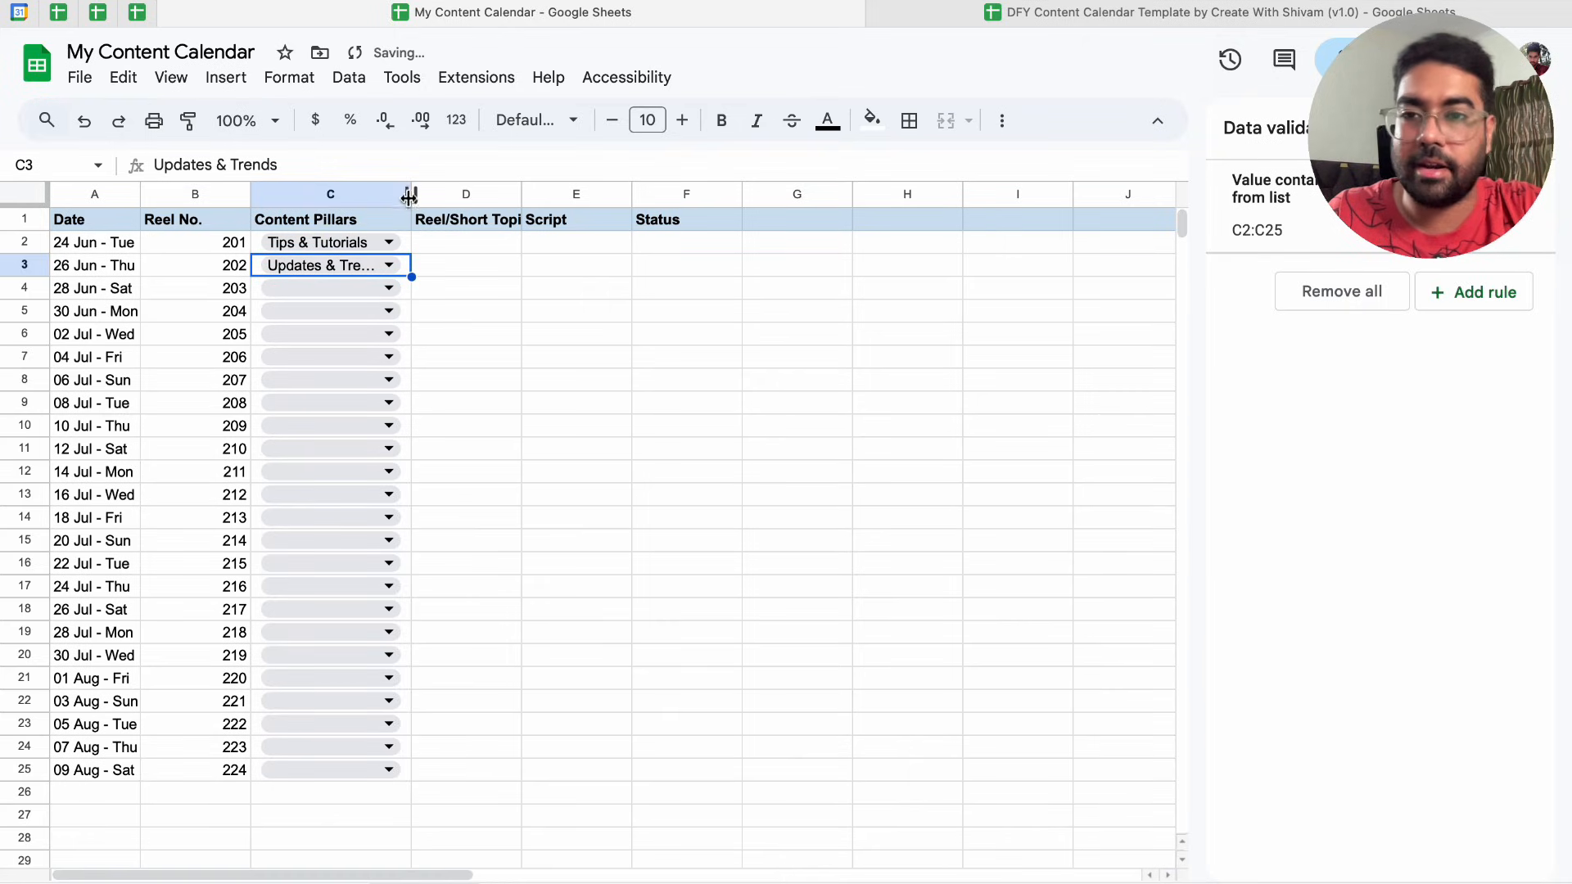
pyautogui.moveTo(408, 194); pyautogui.dragTo(418, 194)
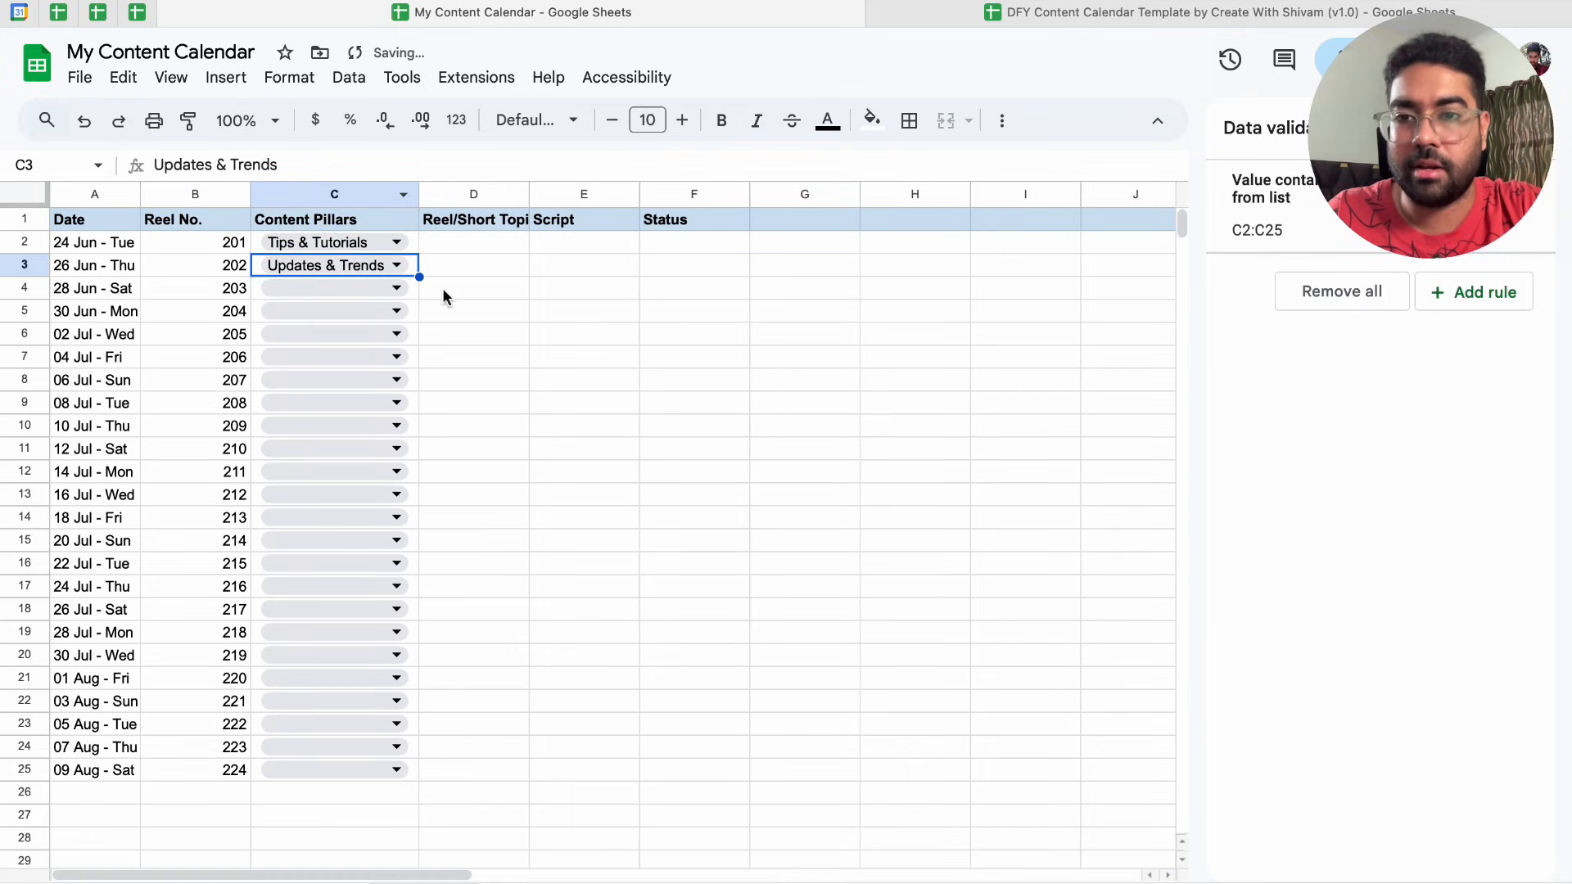
# Enter "Intsgram Growth Settings" as the first reel topic in D2 and widen column D to fit it
pyautogui.click(491, 249)
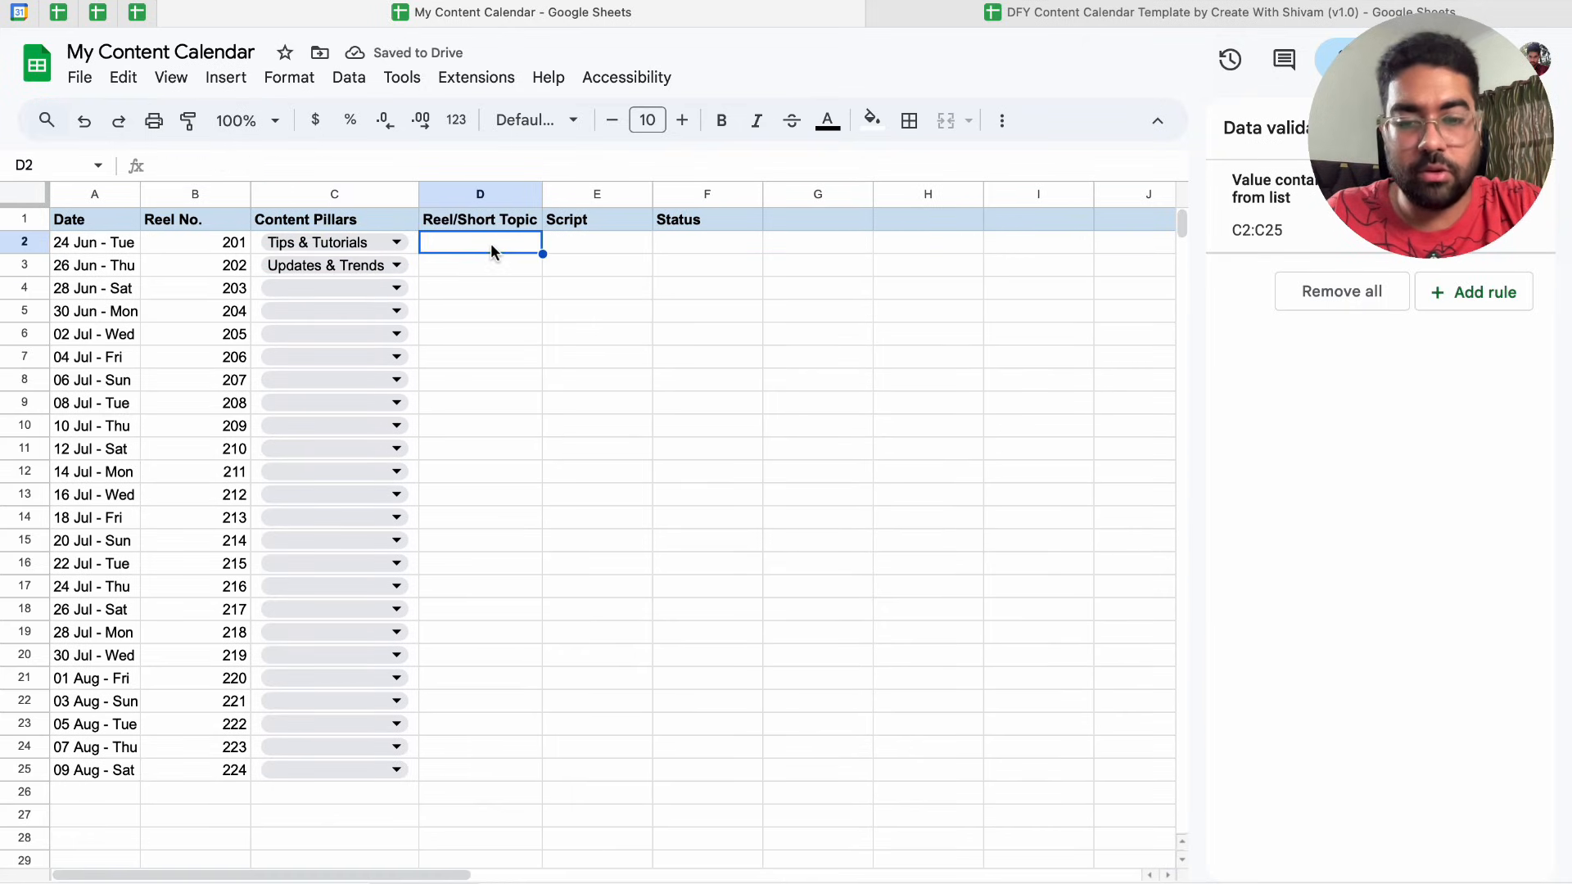
pyautogui.write('Ints')
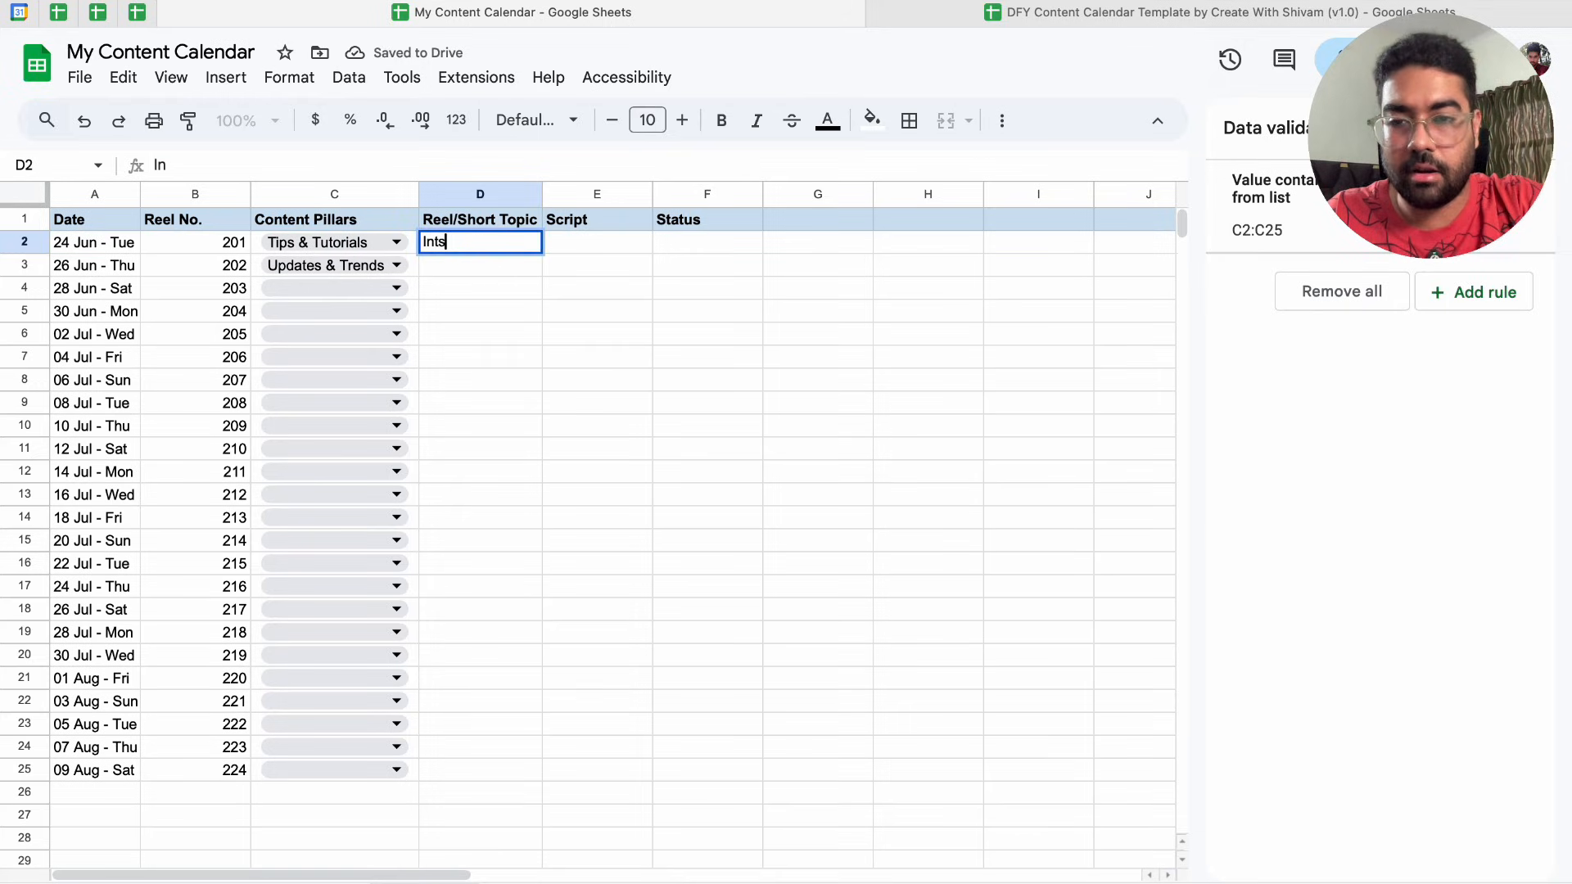
pyautogui.write('gram Growth Settings')
pyautogui.press('Return')
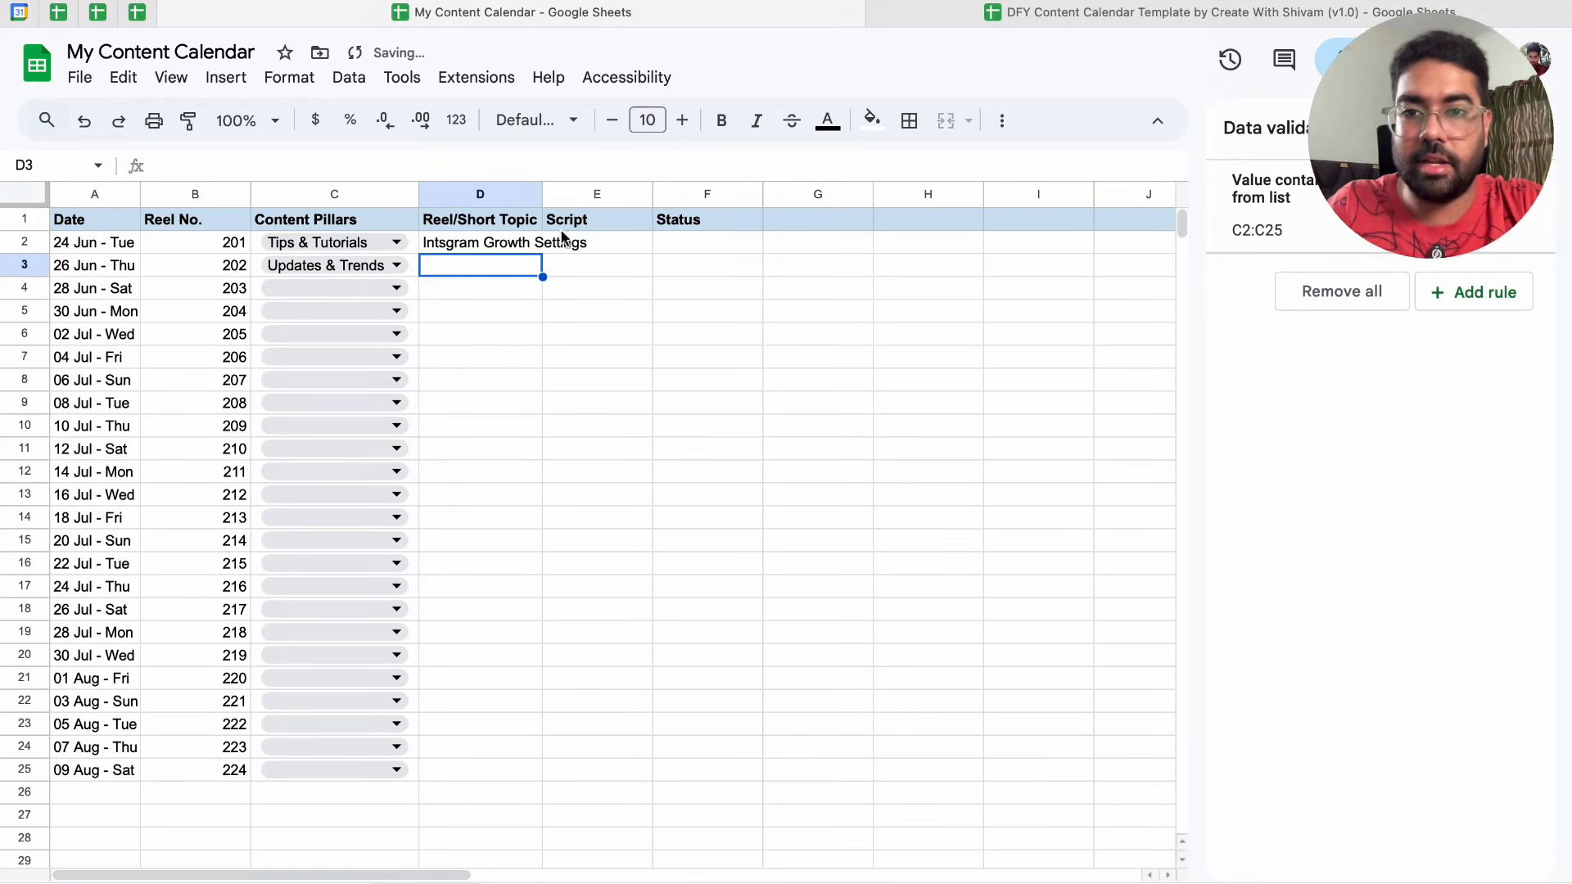
pyautogui.moveTo(545, 194); pyautogui.dragTo(644, 193)
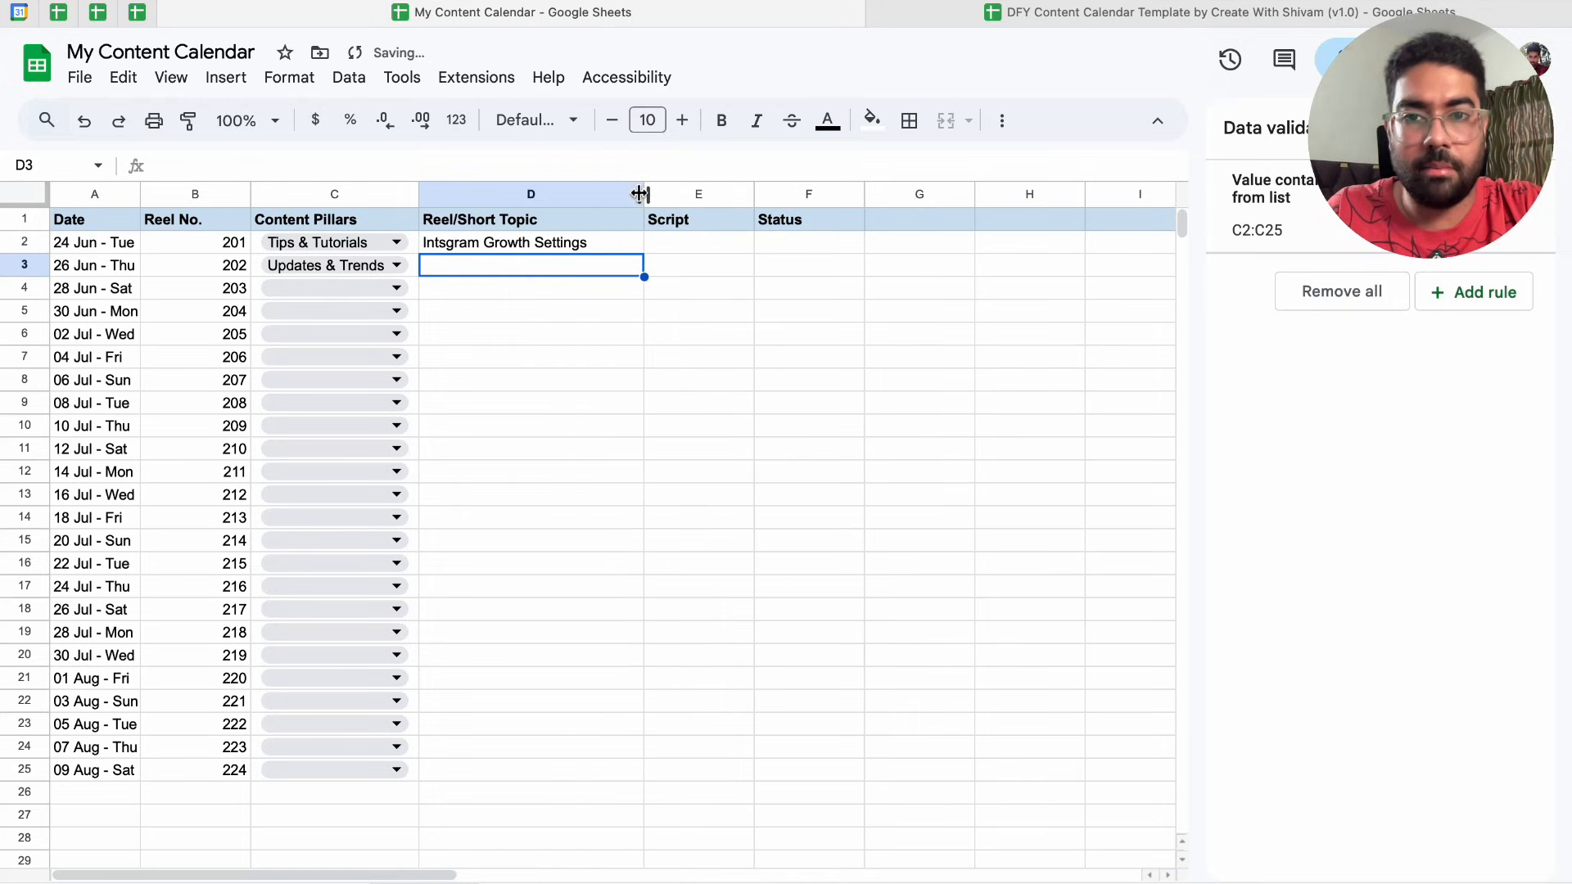
# Enter the placeholder script text "ahnefkjnacn aecniun baeciu iauebfhci icjb" in cell E2
pyautogui.click(686, 238)
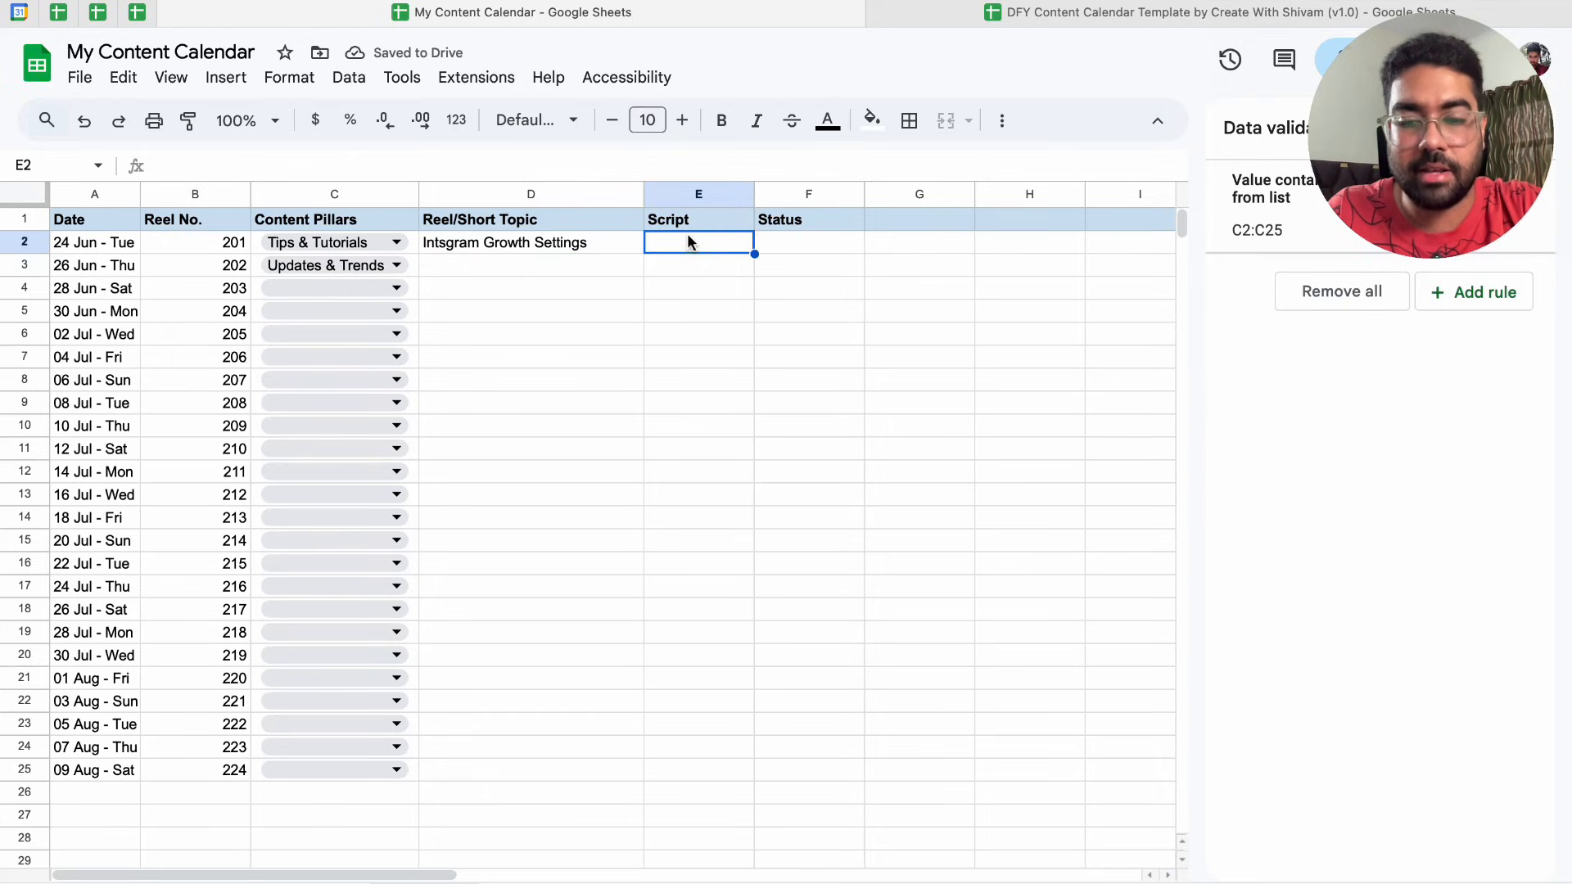
pyautogui.write('ahnefkjnacn ')
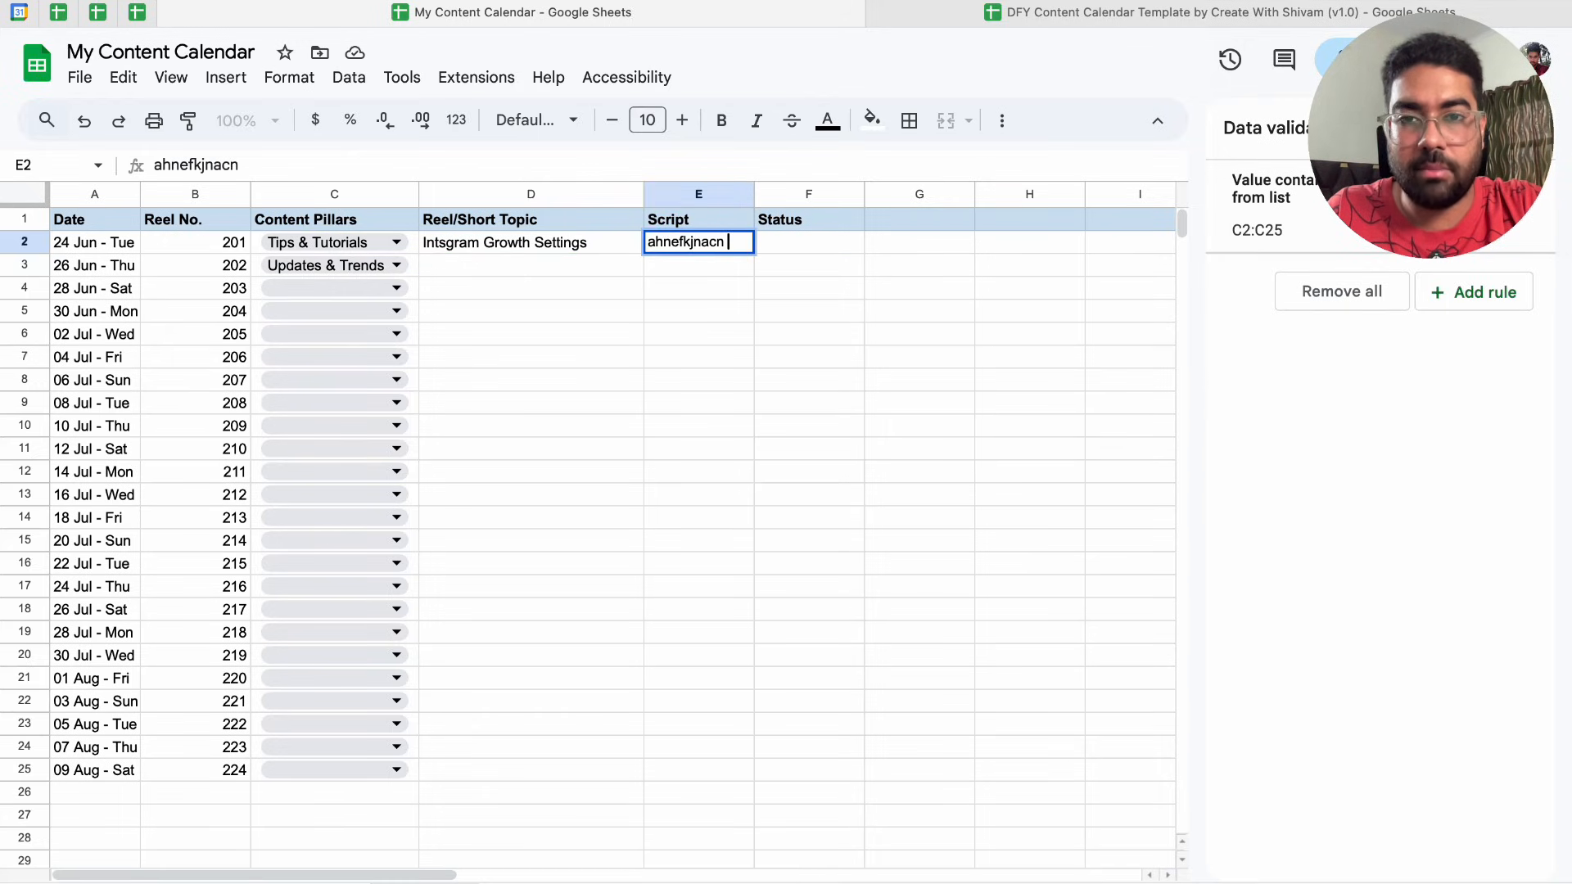
pyautogui.write('aecniun baeciu iauebfho')
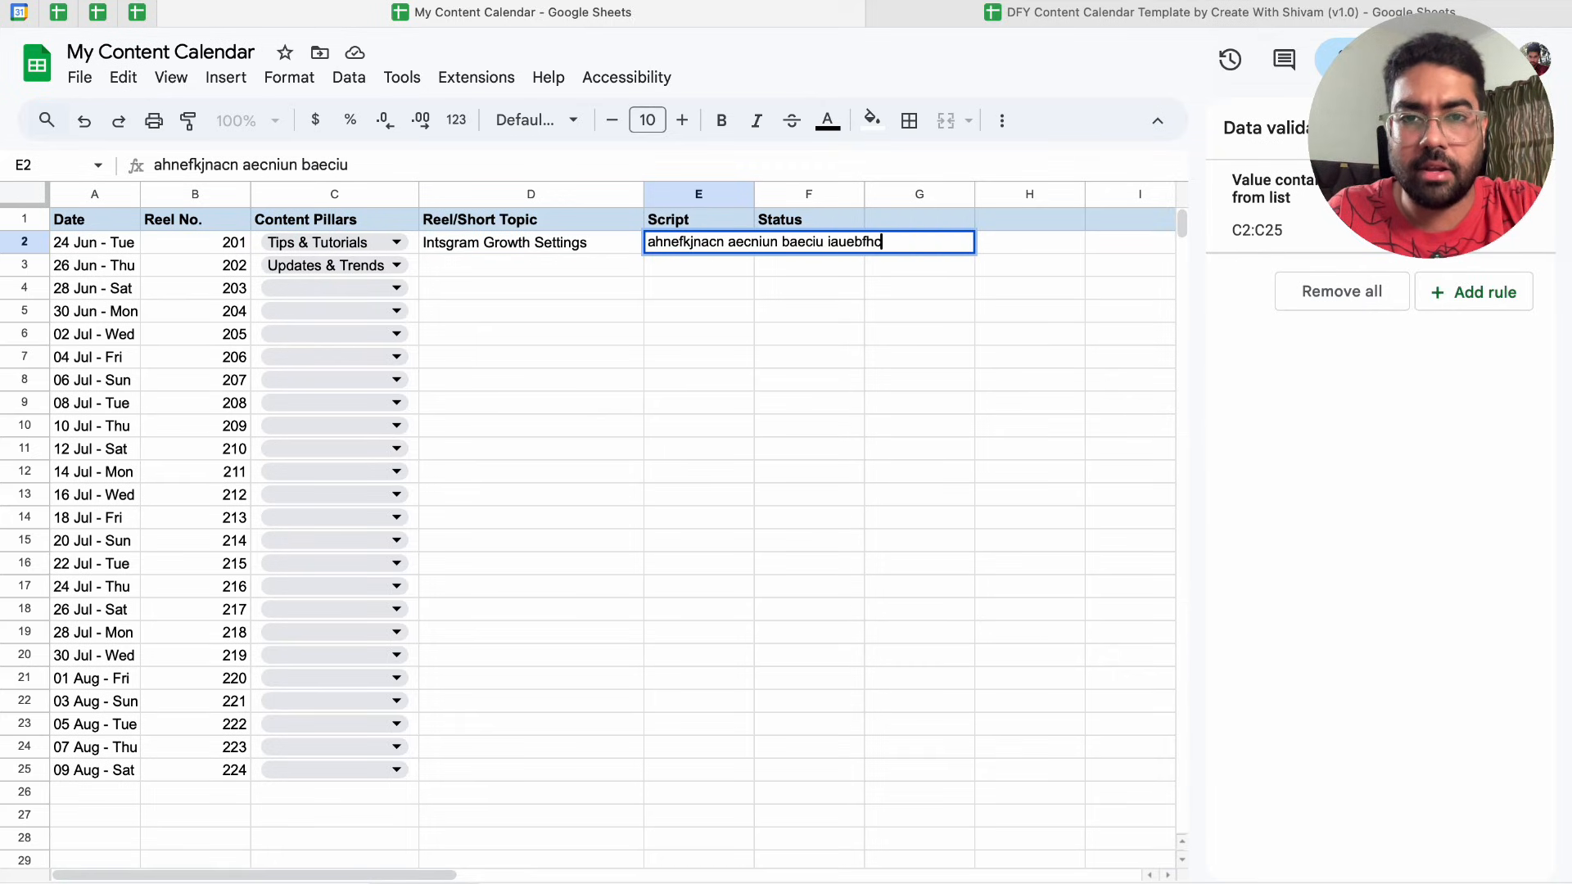
pyautogui.press('BackSpace')
pyautogui.write('ci icjb')
pyautogui.press('Return')
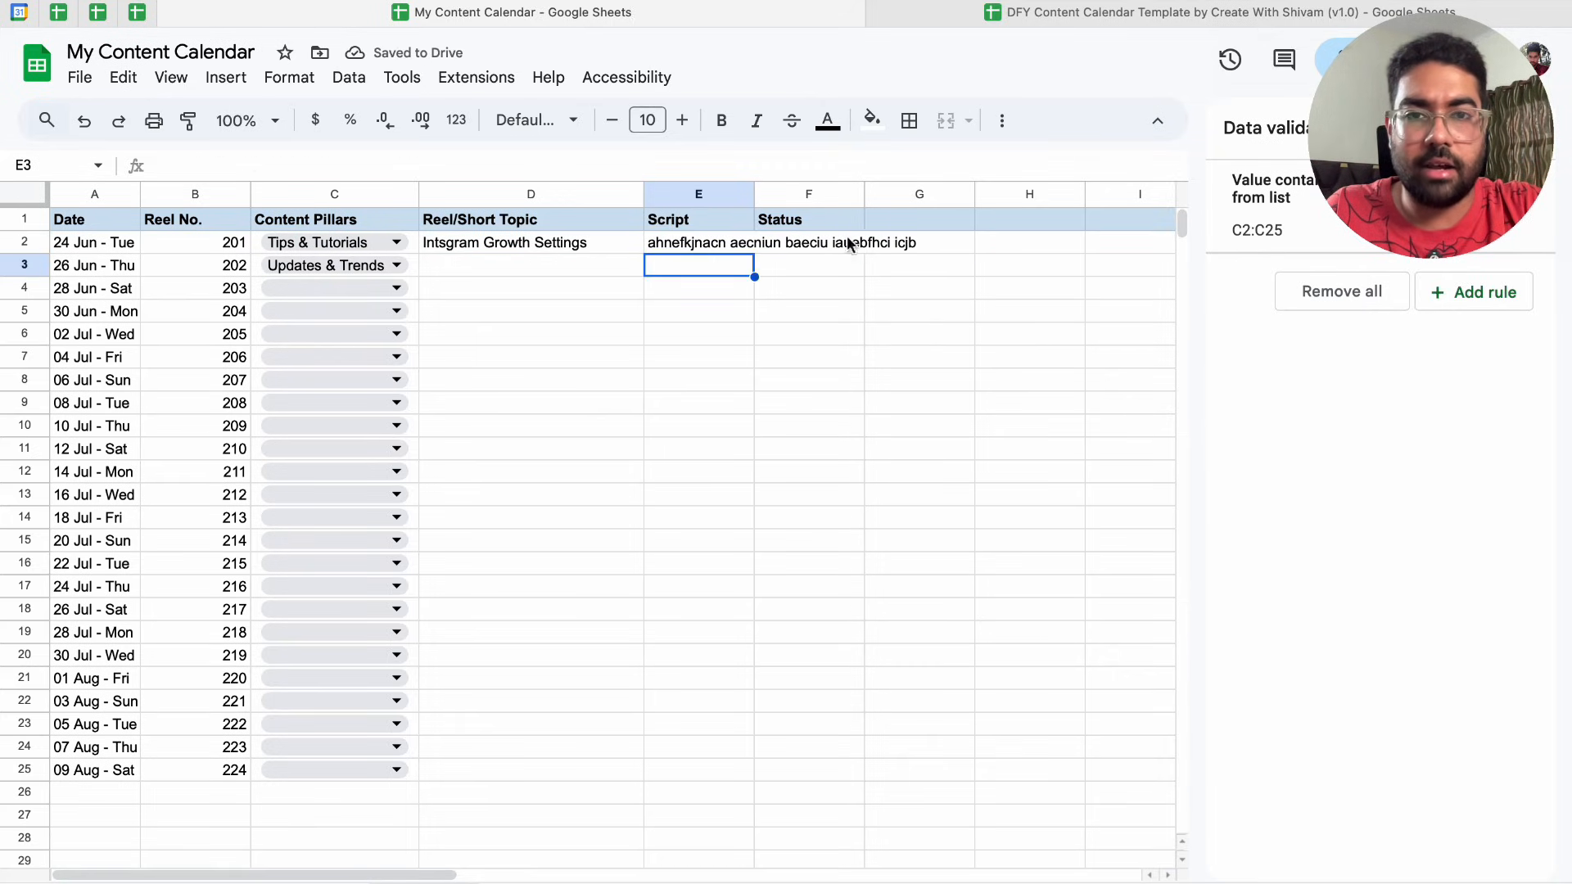
# Try wrapping the text in the Script cells E2:E25, and set them to Clip instead
pyautogui.click(715, 243)
pyautogui.moveTo(721, 501); pyautogui.dragTo(710, 774)
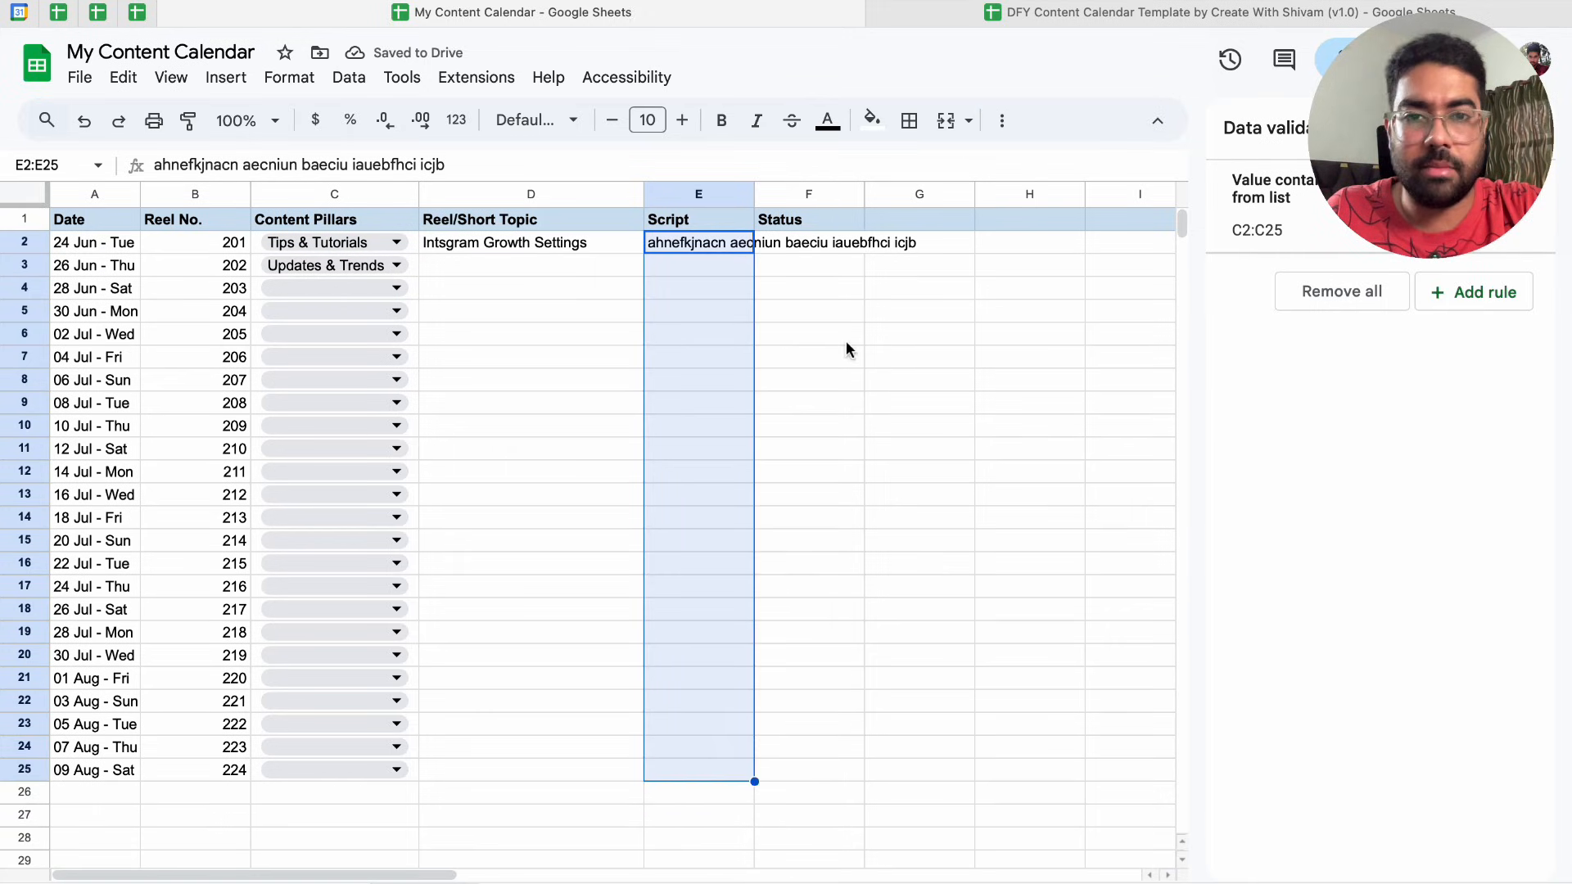
pyautogui.click(1003, 121)
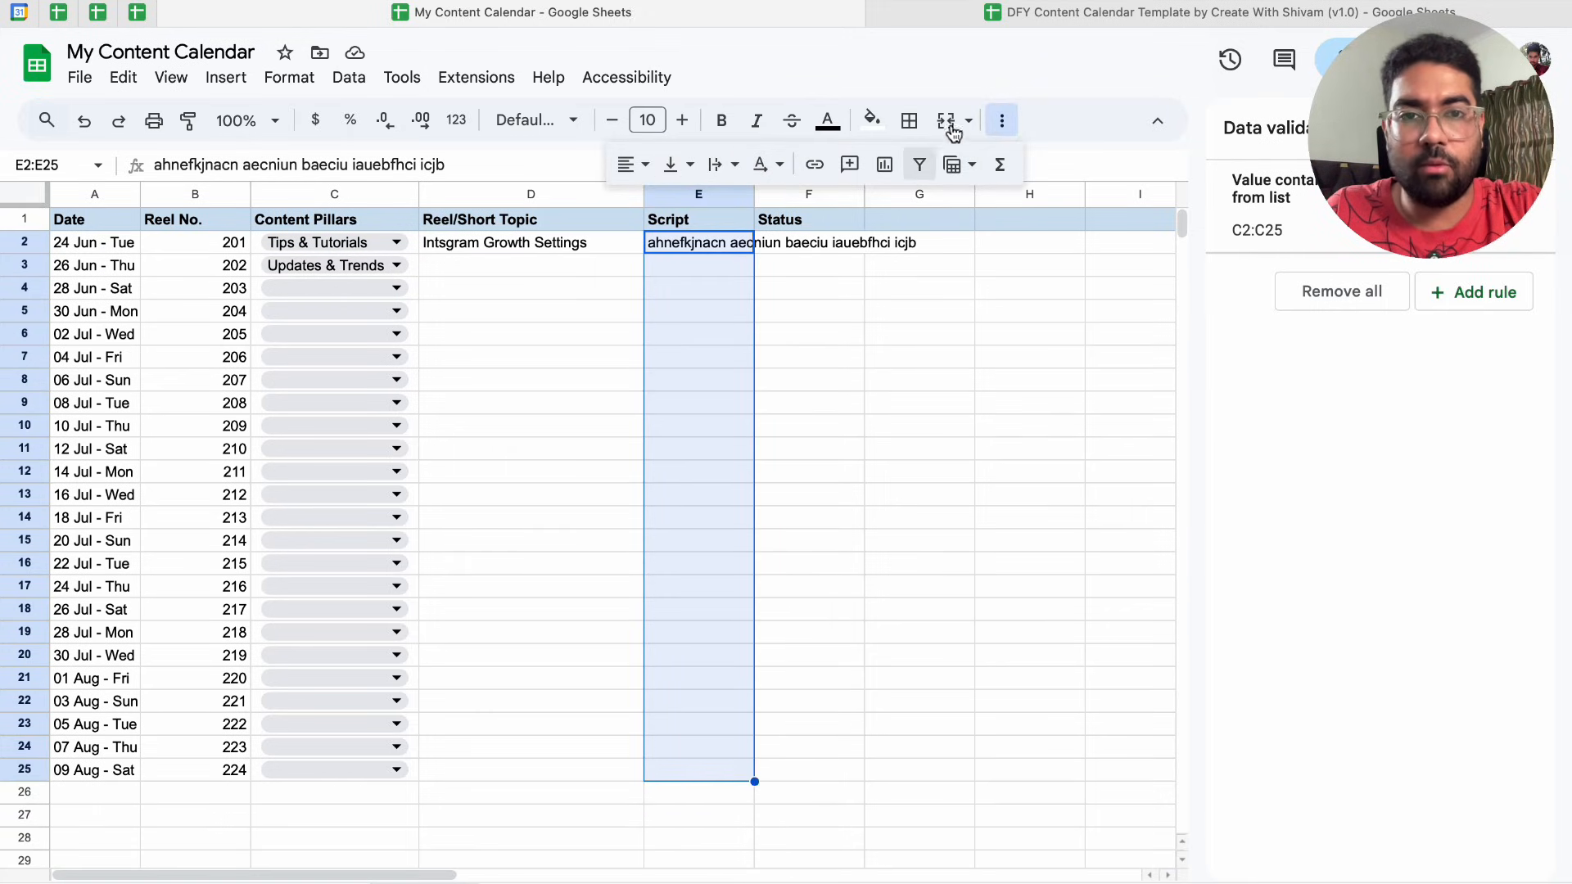
pyautogui.click(719, 174)
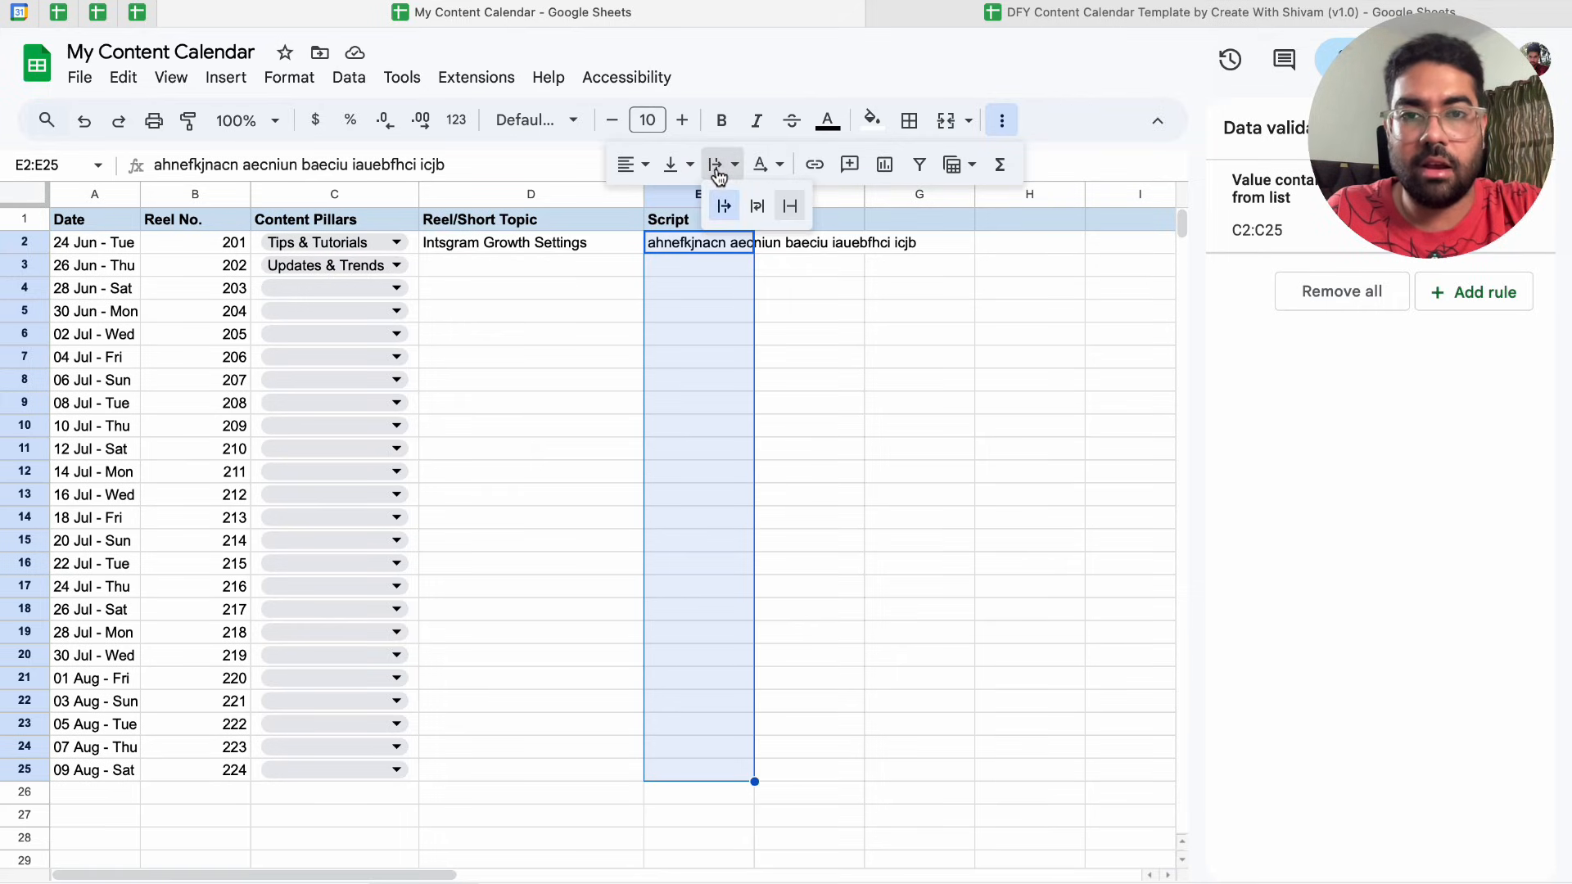
pyautogui.click(756, 206)
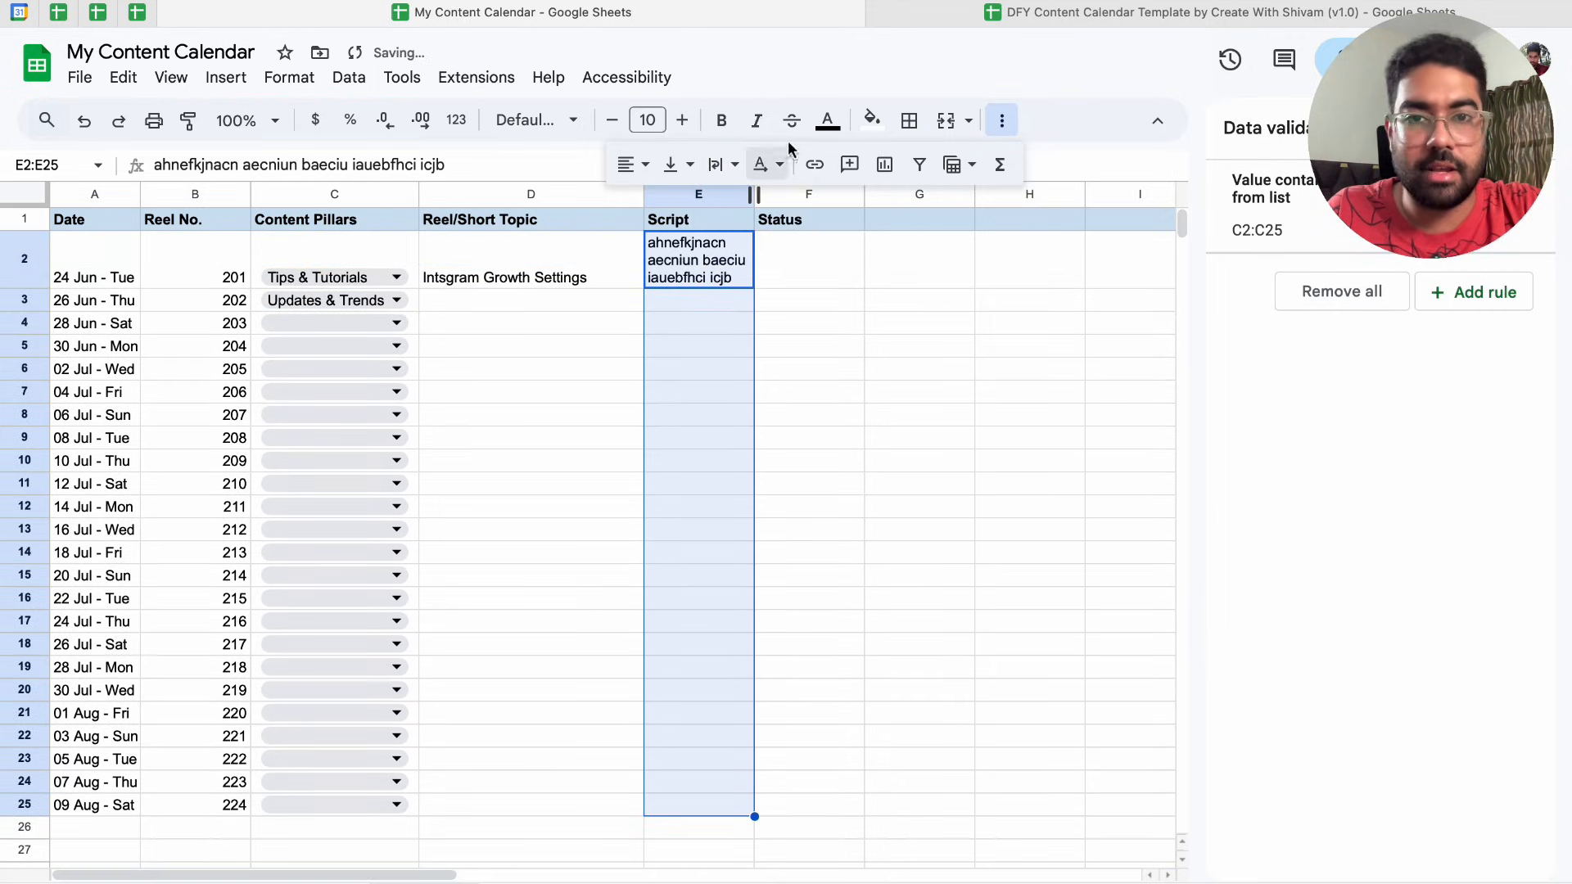
pyautogui.click(723, 165)
pyautogui.click(790, 206)
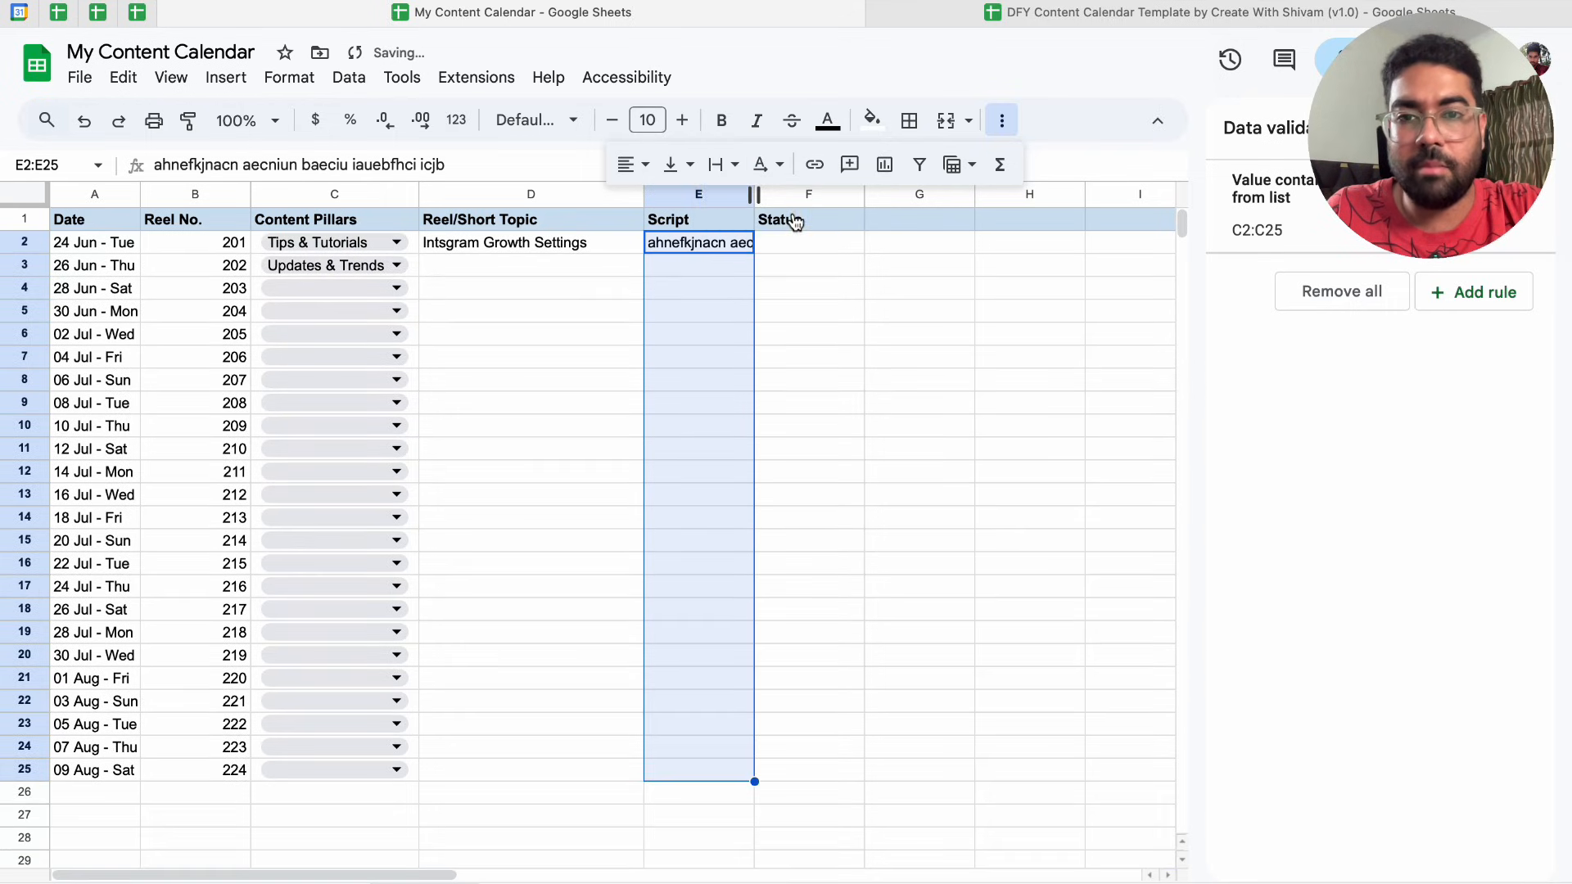
pyautogui.click(814, 263)
# Extend the placeholder script in cell E2 with a long run of filler text beginning "knakjc akjcn ksd ks dkn."
pyautogui.click(720, 244)
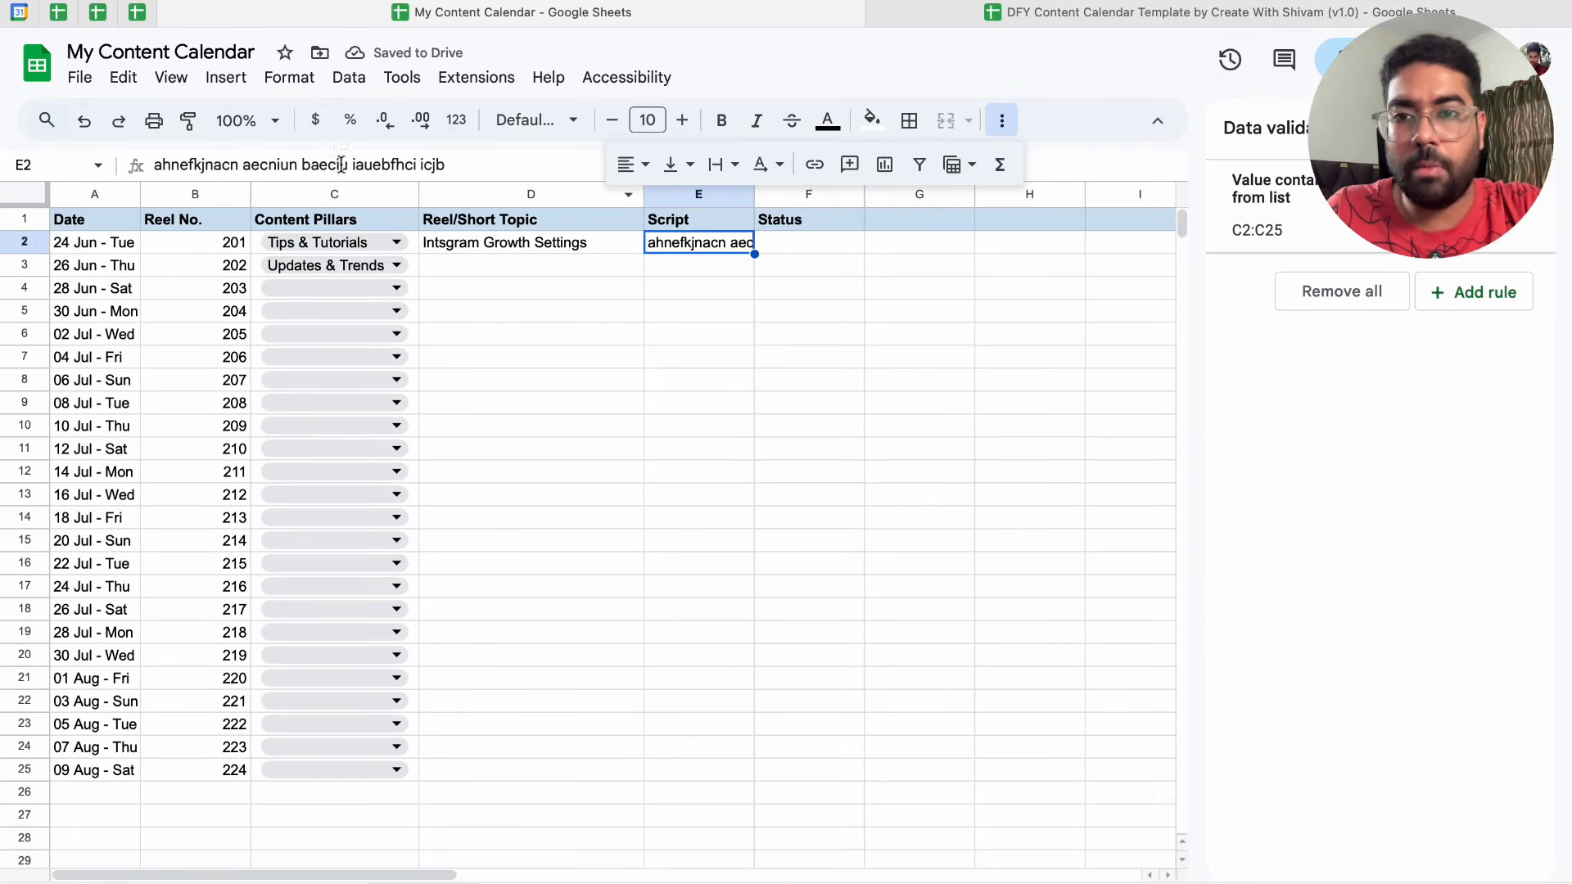
pyautogui.doubleClick(717, 244)
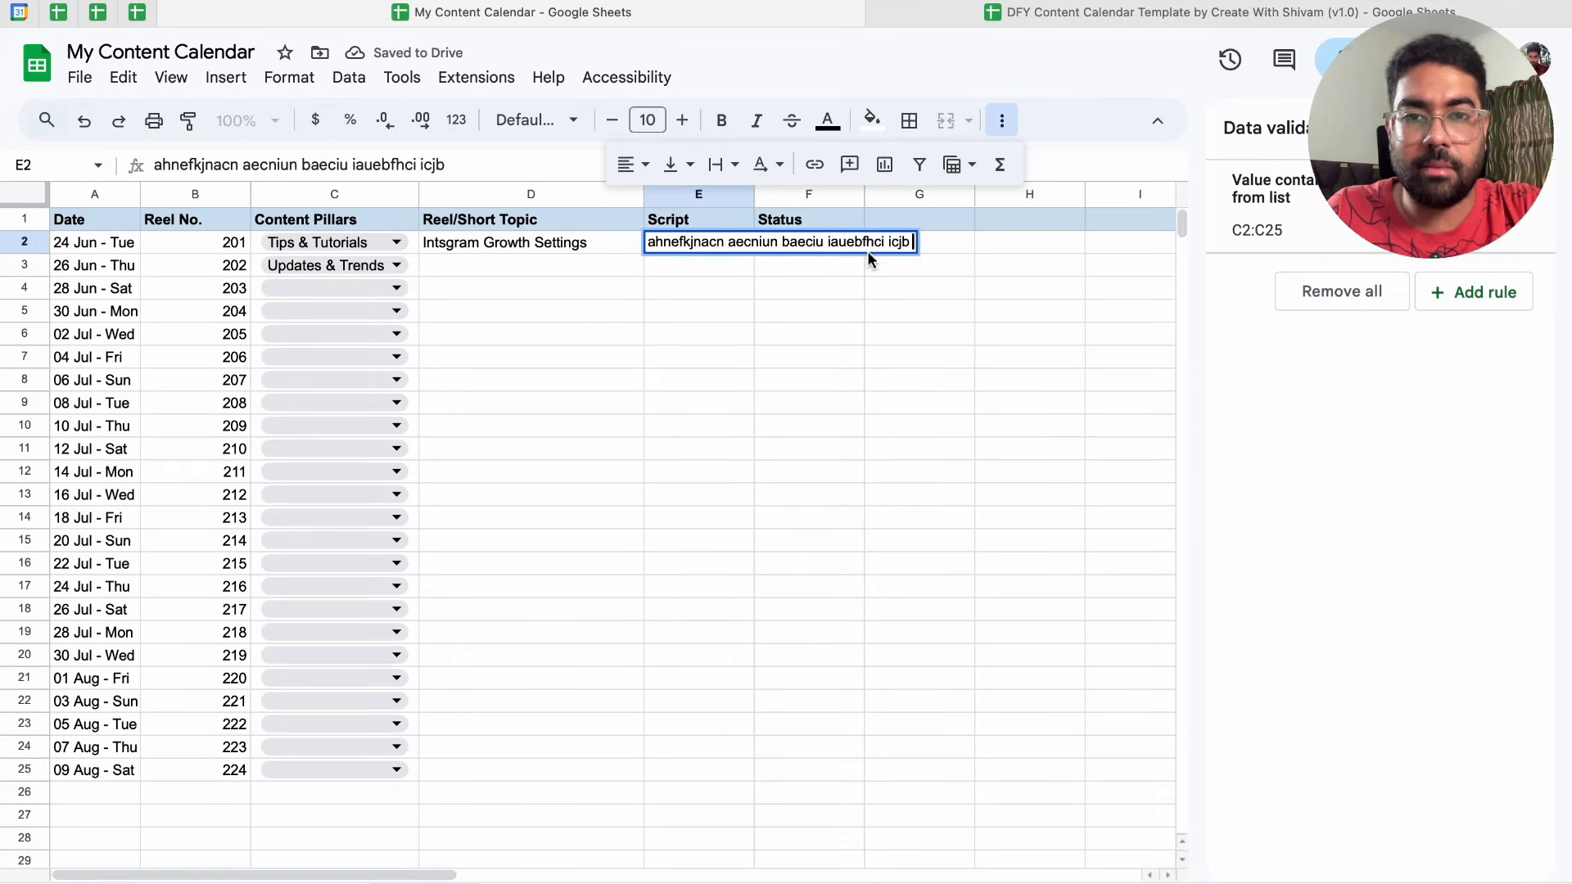
pyautogui.press('Return')
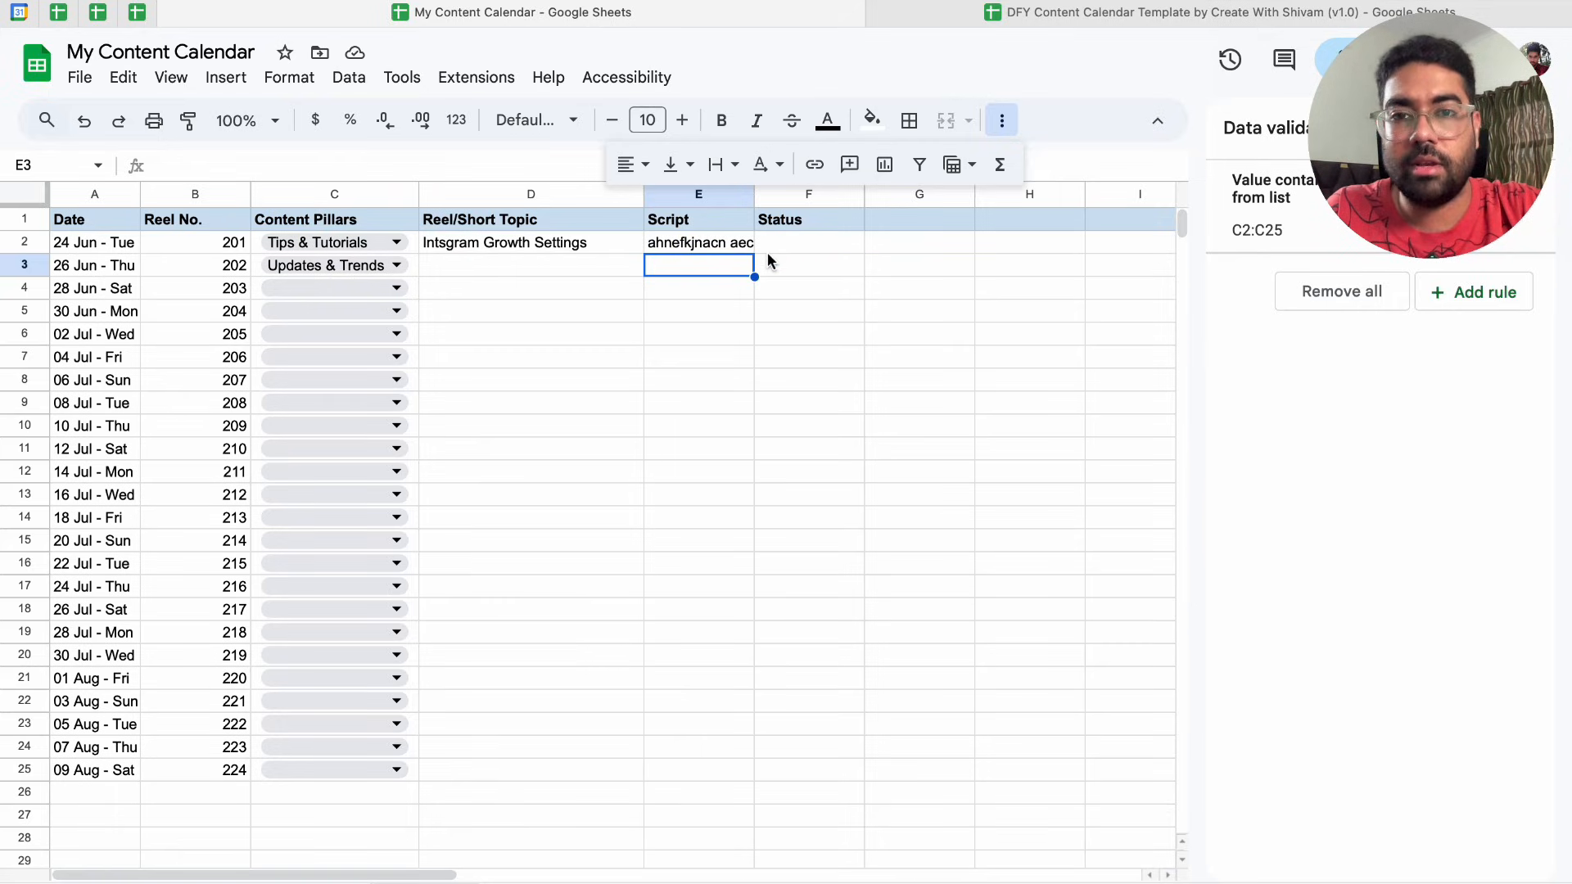
pyautogui.click(722, 245)
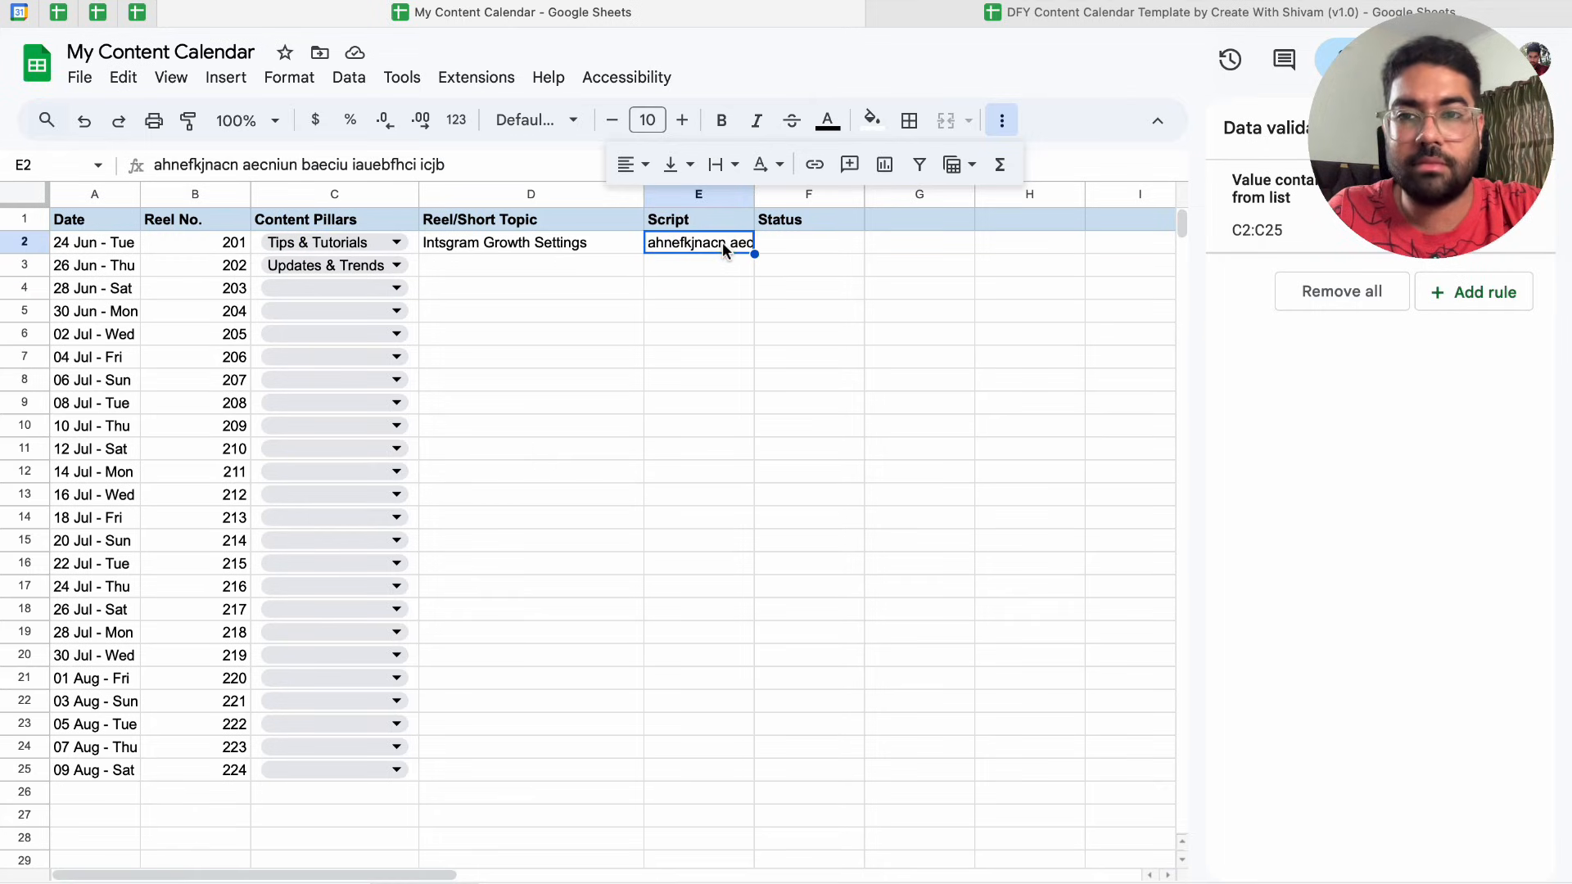
pyautogui.press('Return')
pyautogui.write('knakjc akjcn k')
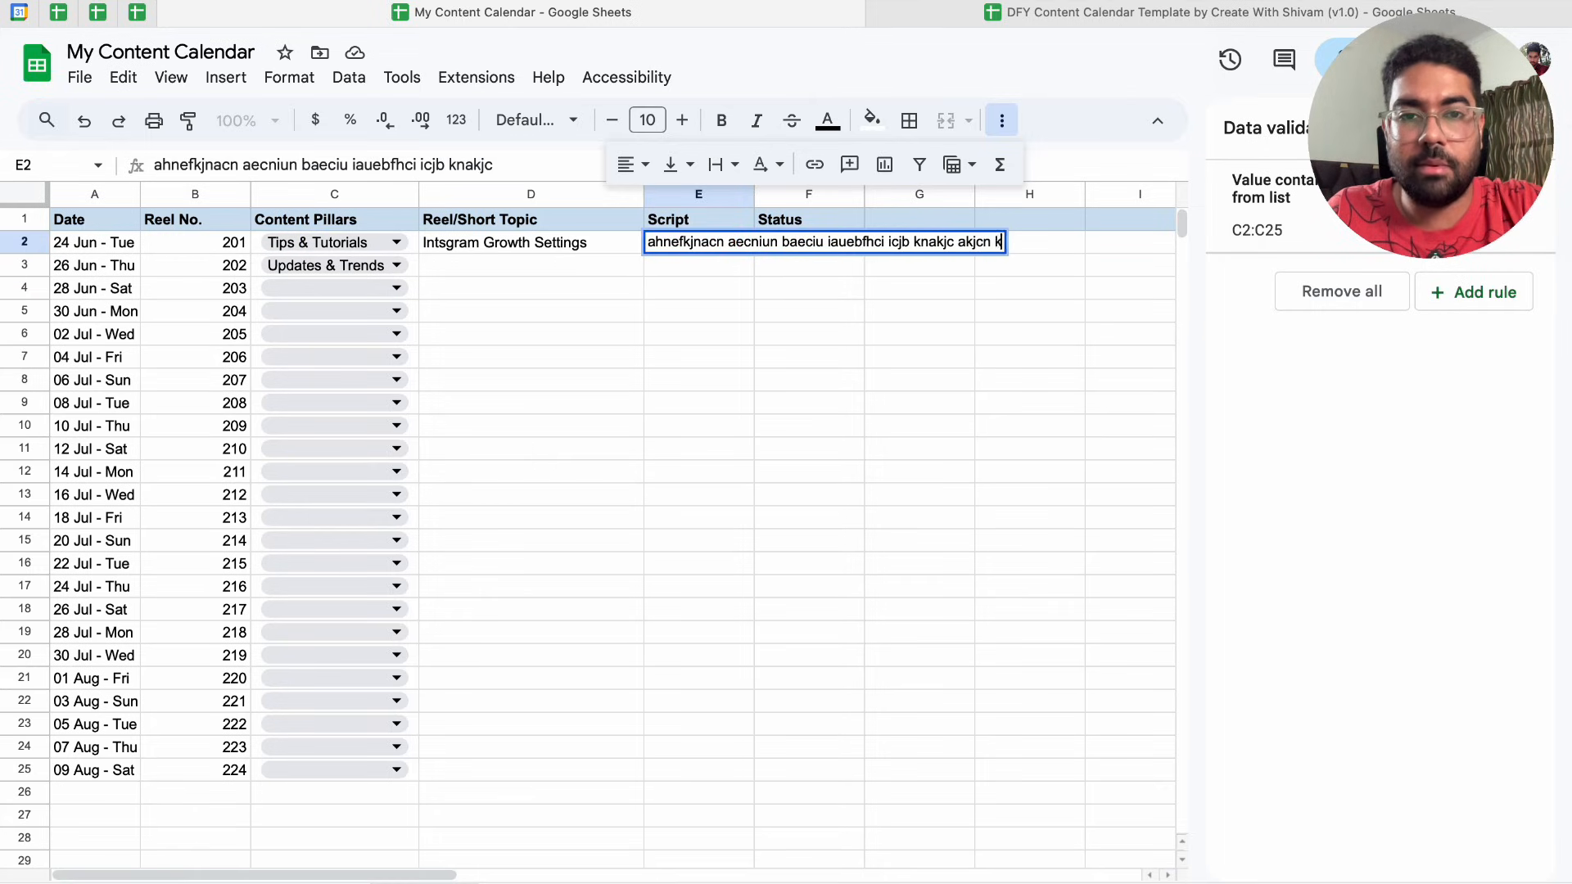
pyautogui.write('sd ks dkn. nsmx kjsxckxn xmnc mxnc jnxdc nsc')
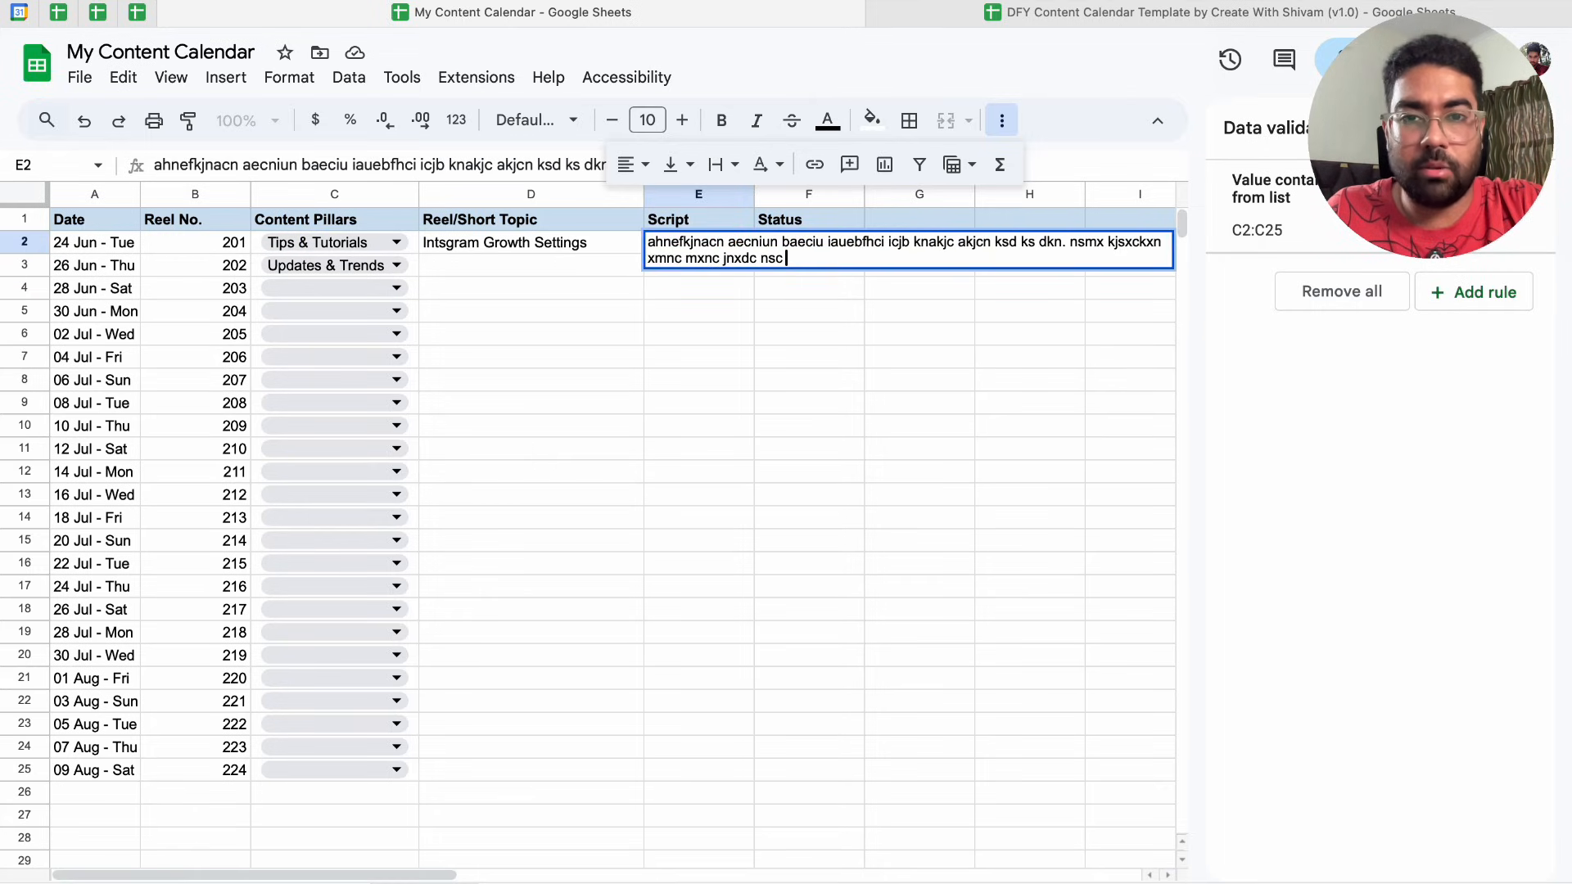
pyautogui.write(' ncn sdcn sdcn')
pyautogui.press('Return')
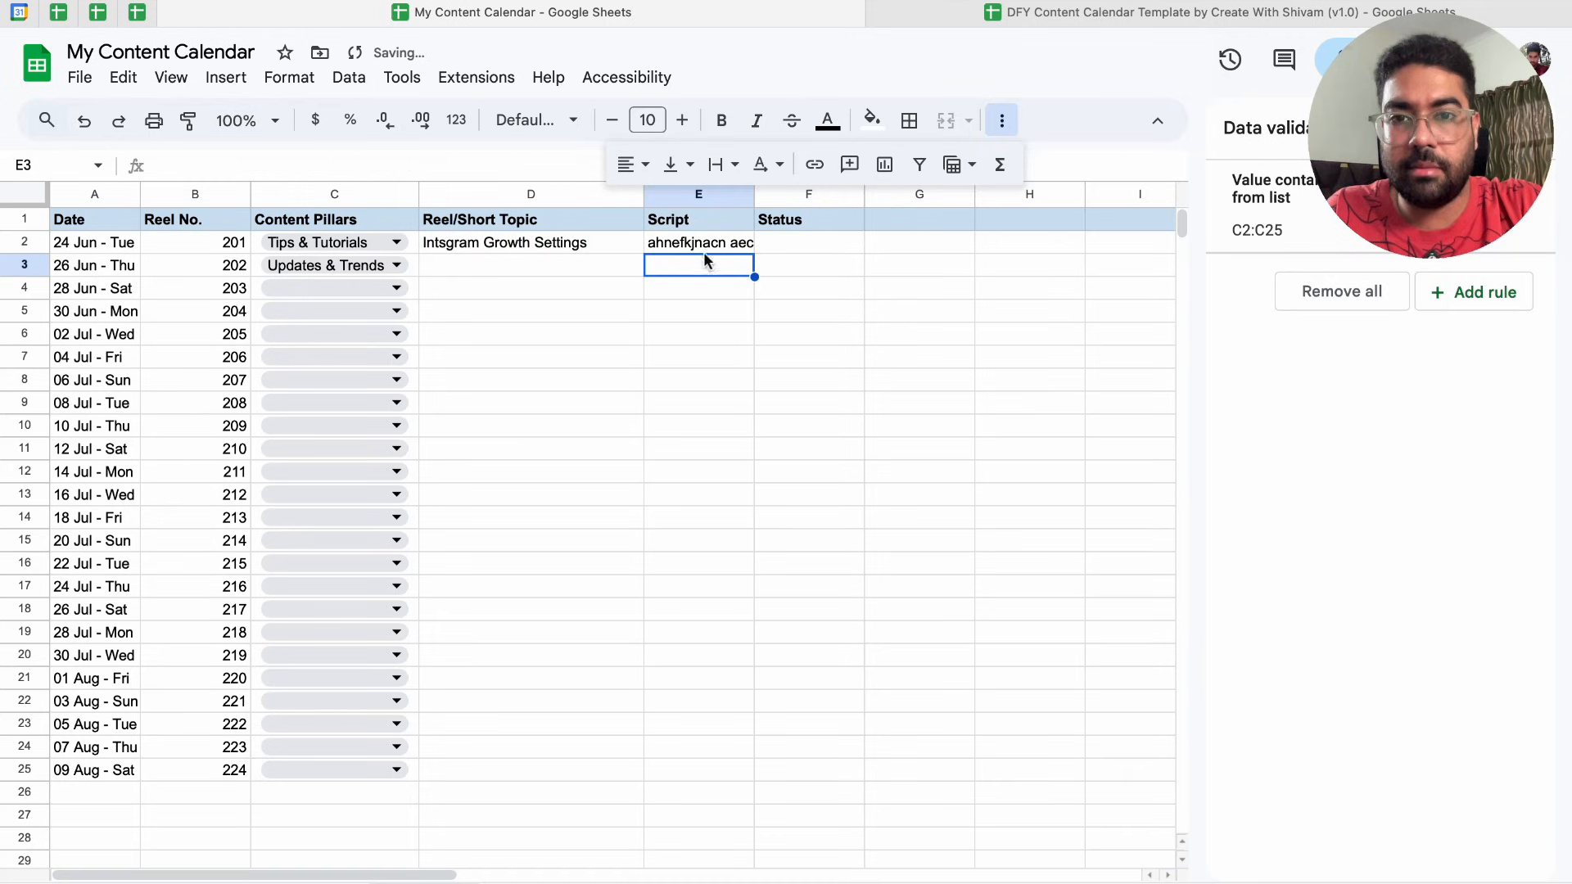
# Enlarge the formula bar to read the full script of E2, and shrink it to two lines
pyautogui.click(664, 245)
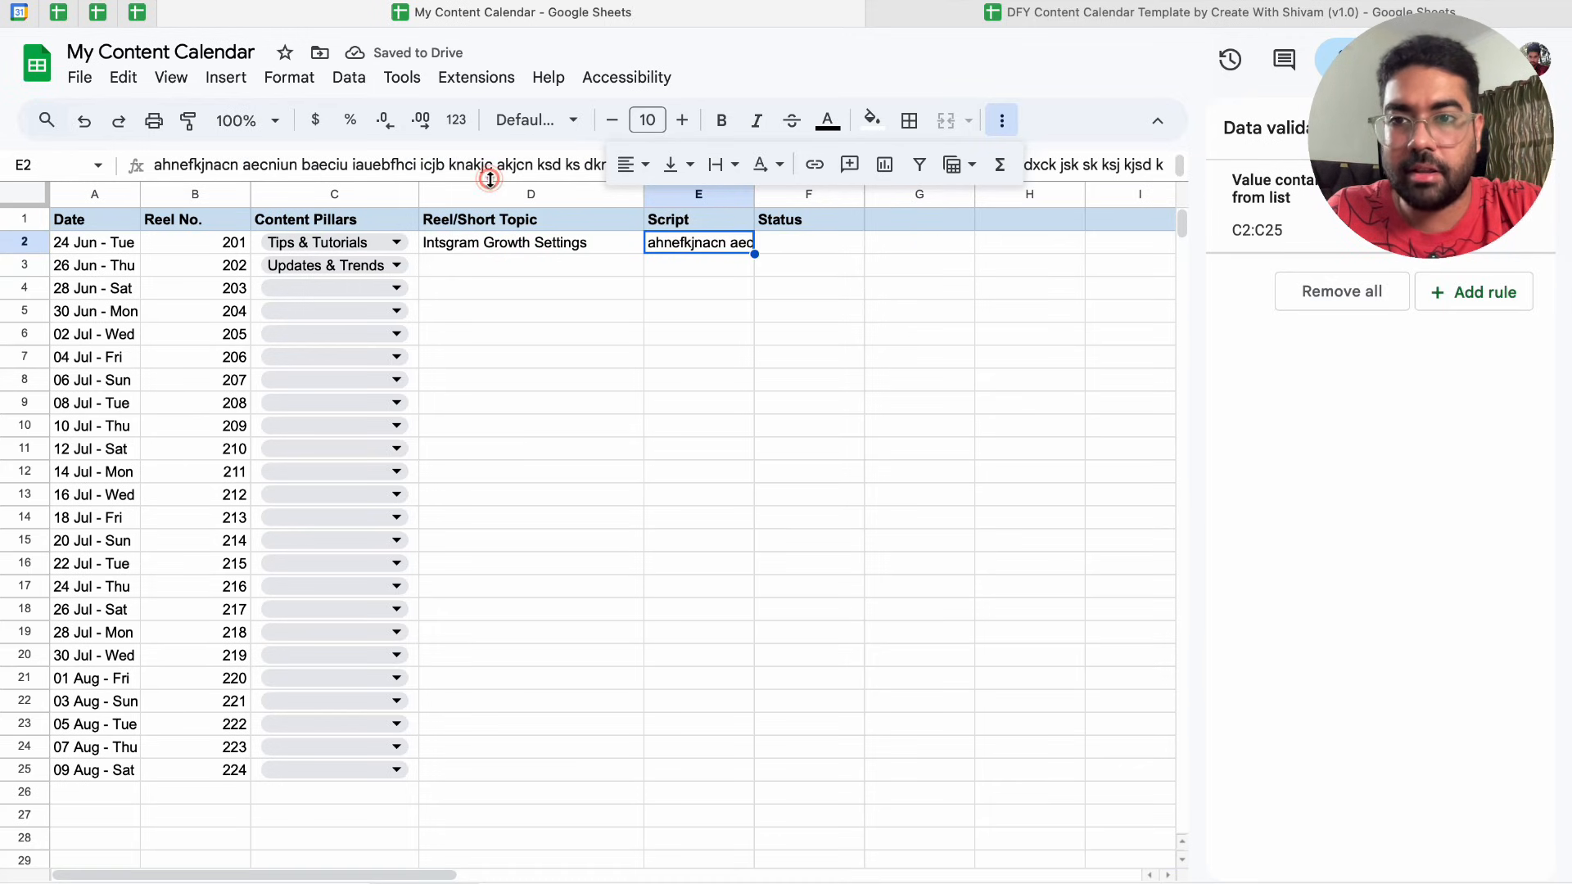
pyautogui.moveTo(490, 179); pyautogui.dragTo(496, 266)
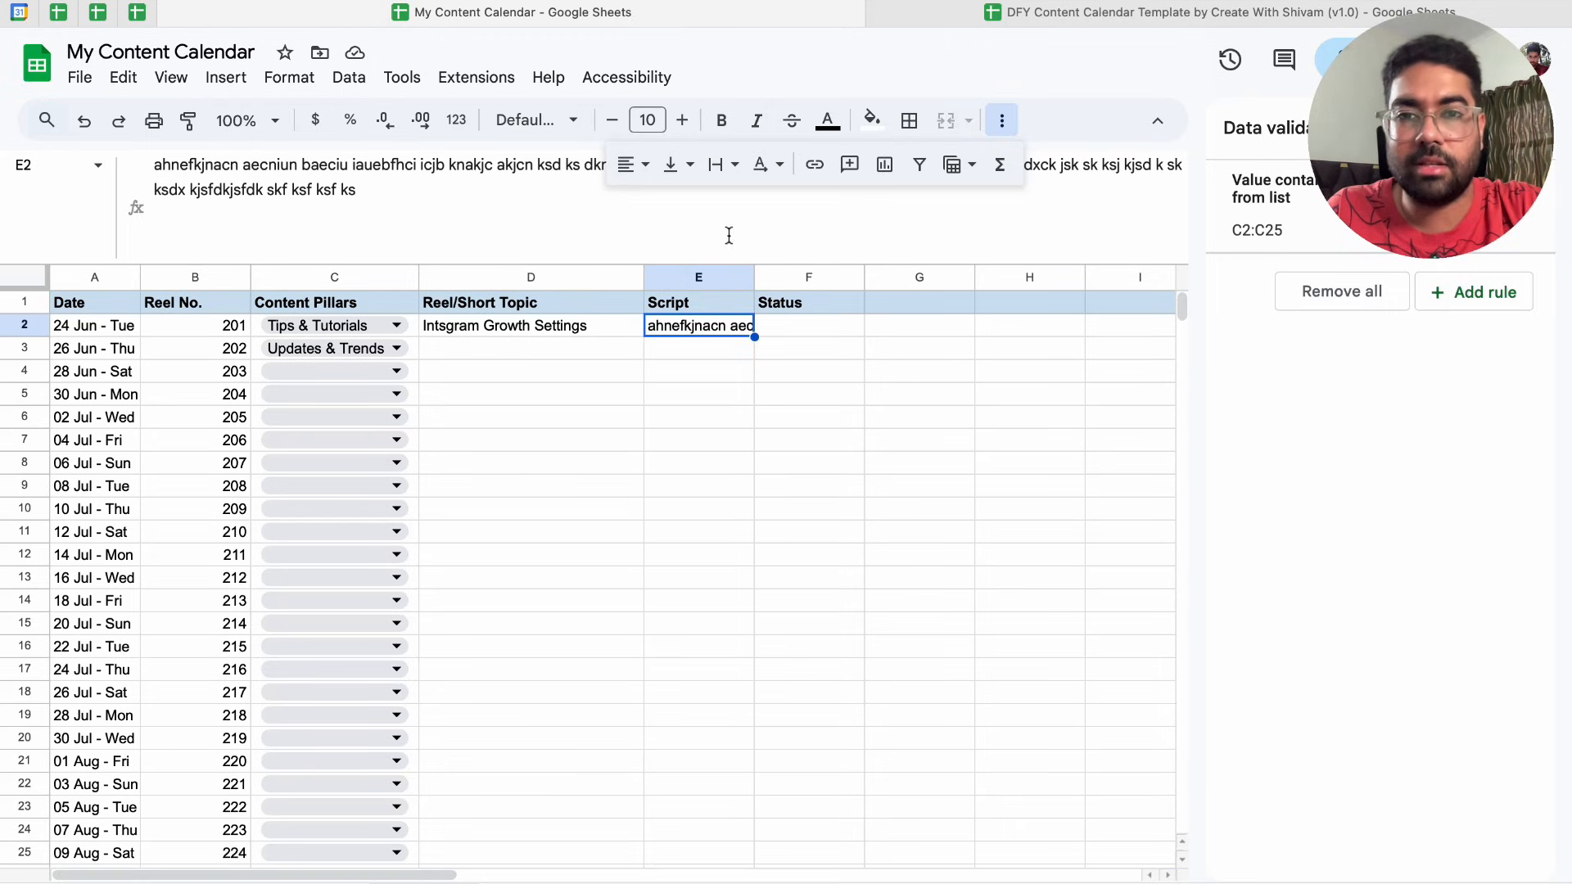
pyautogui.click(1008, 124)
pyautogui.click(503, 199)
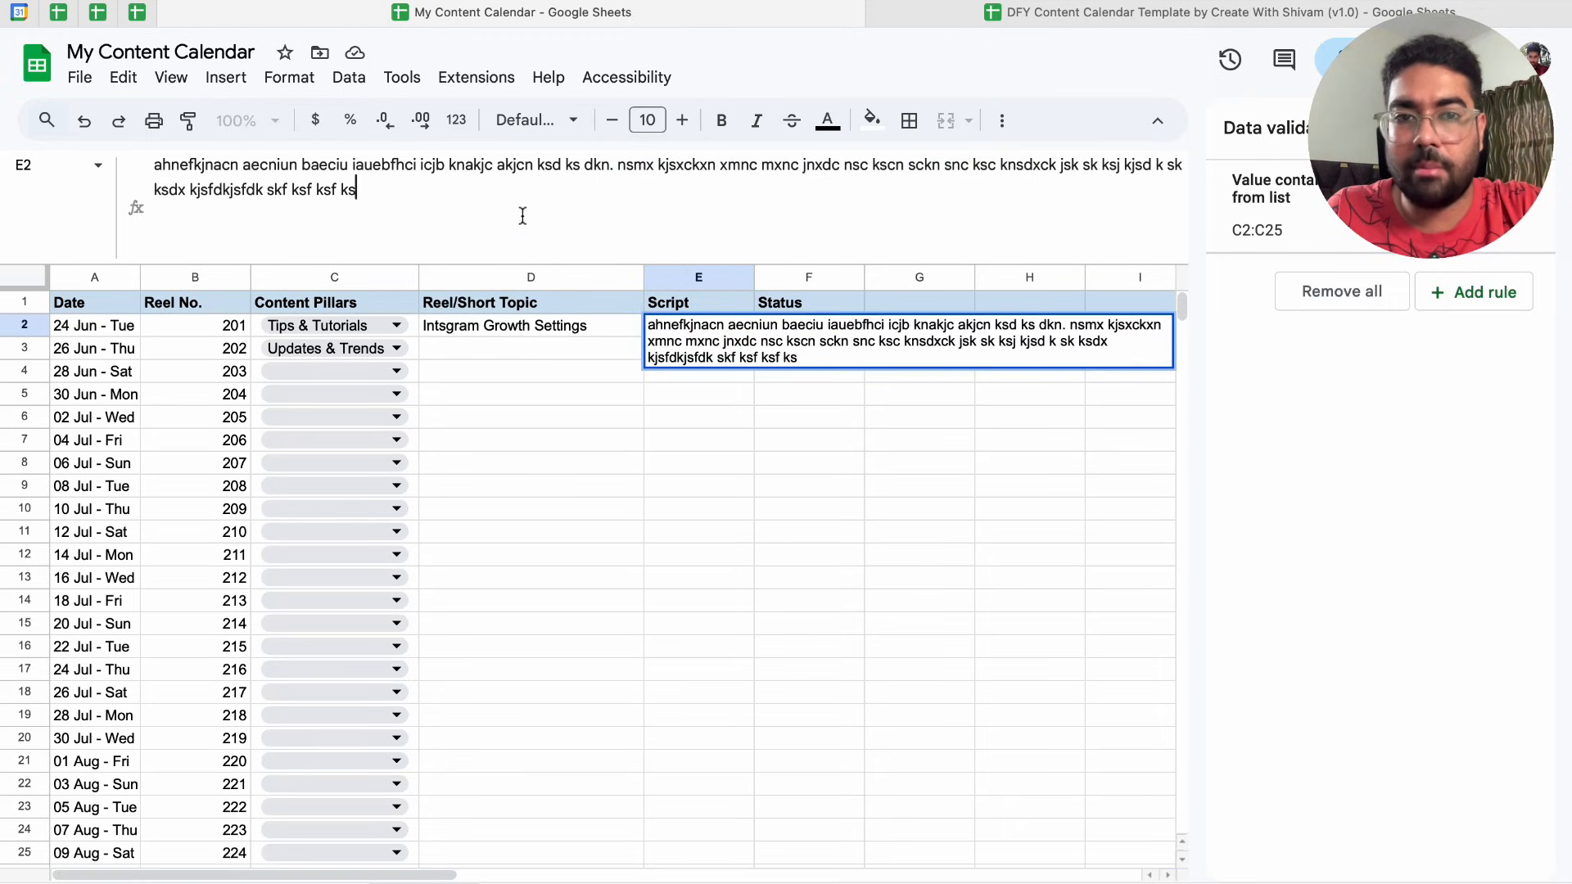
pyautogui.moveTo(553, 262); pyautogui.dragTo(557, 209)
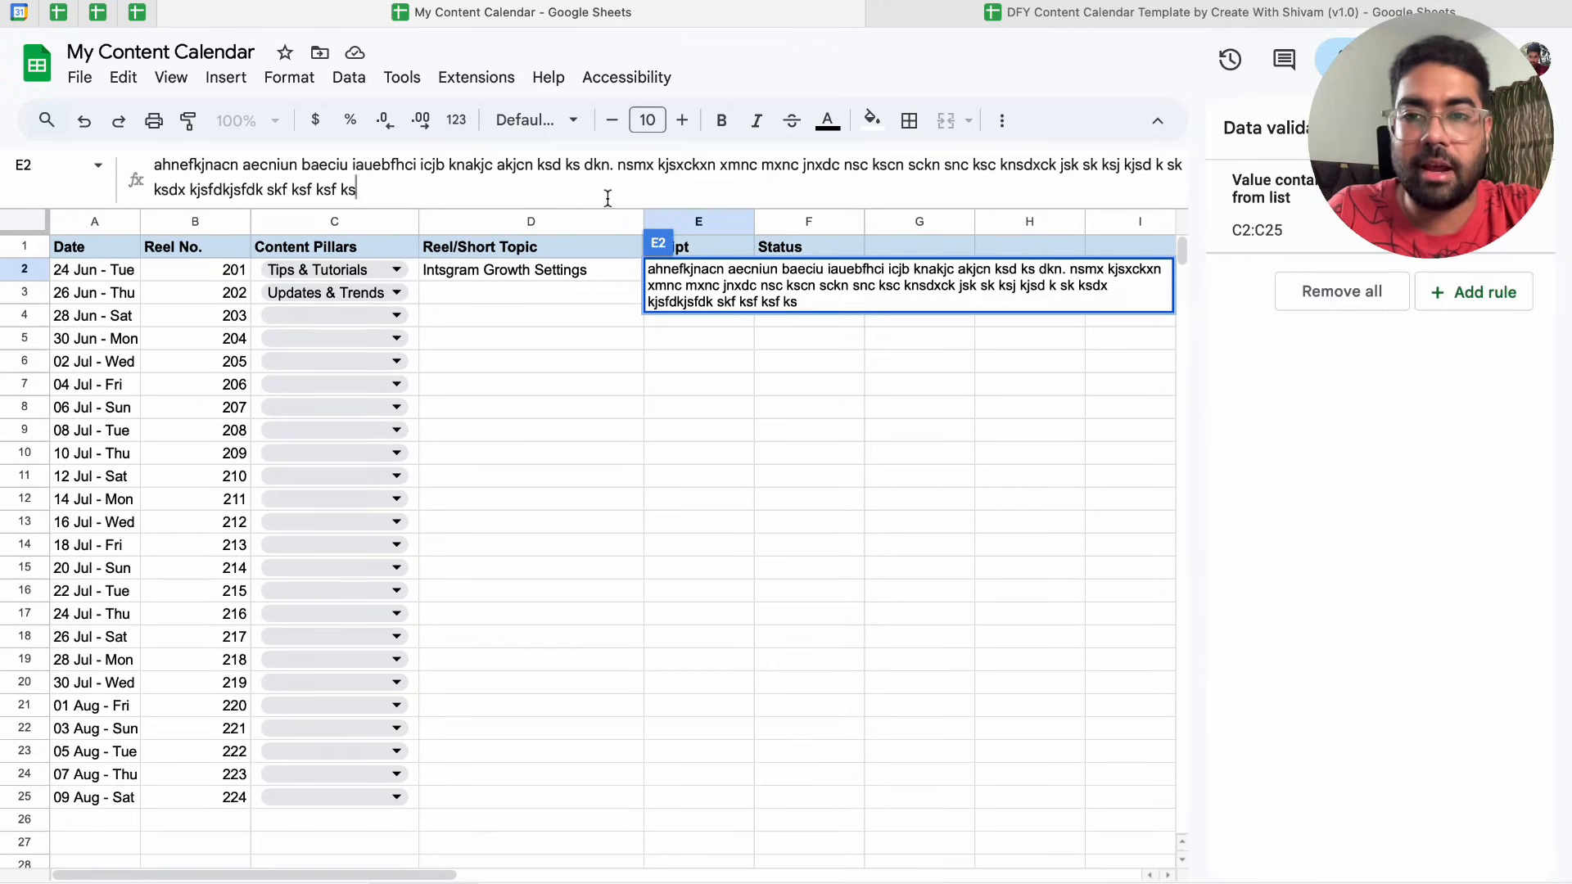
pyautogui.press('Return')
# Add a new dropdown data validation rule to the first Status cell, F2
pyautogui.click(800, 272)
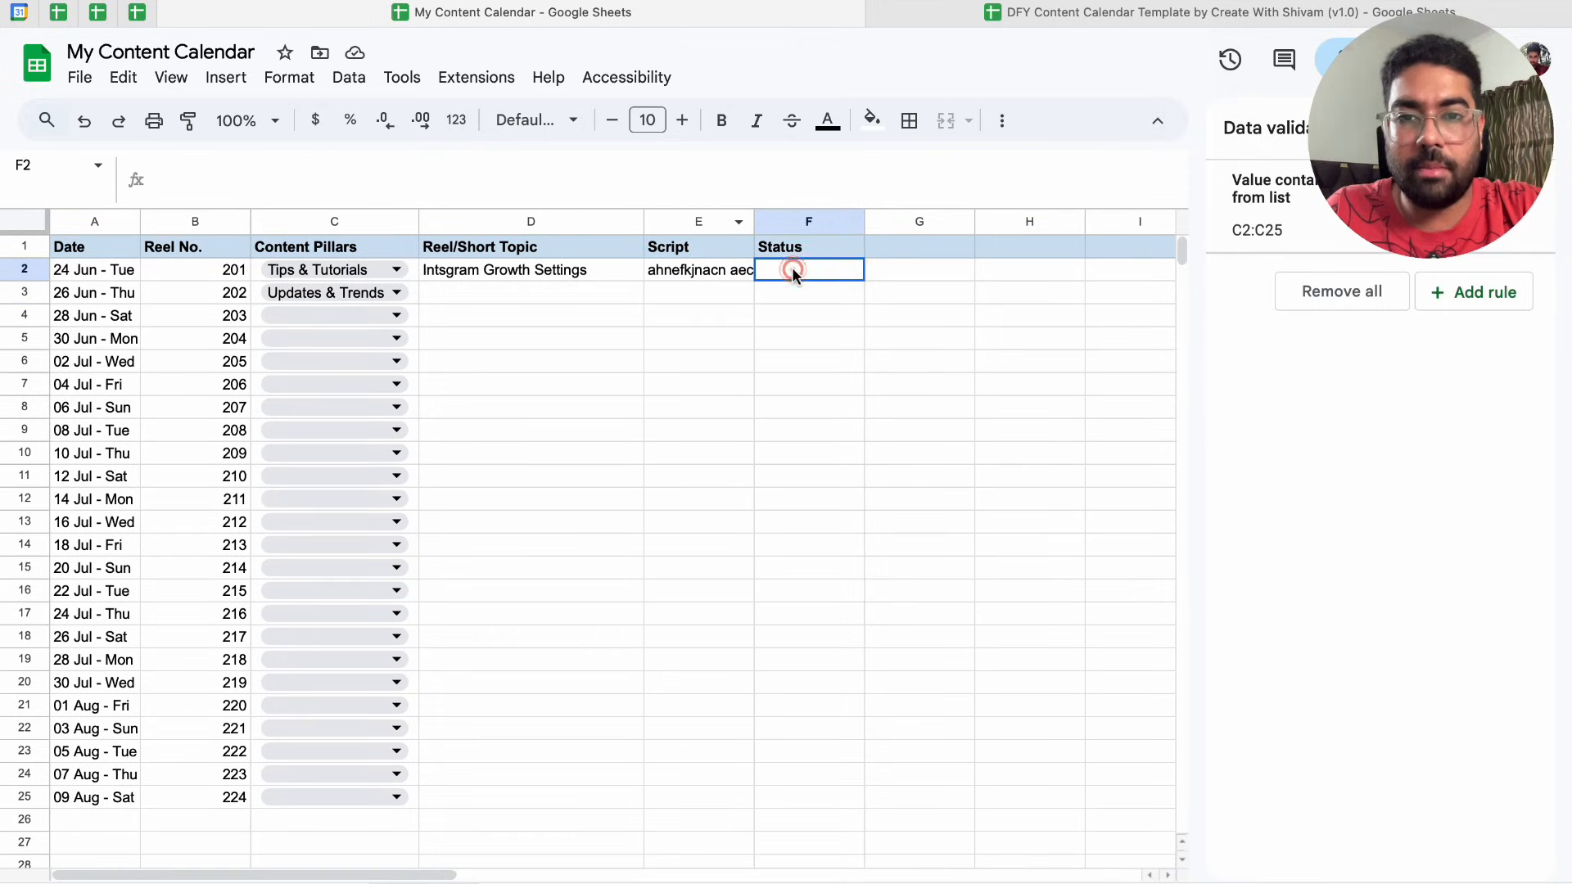
pyautogui.click(360, 77)
pyautogui.click(442, 546)
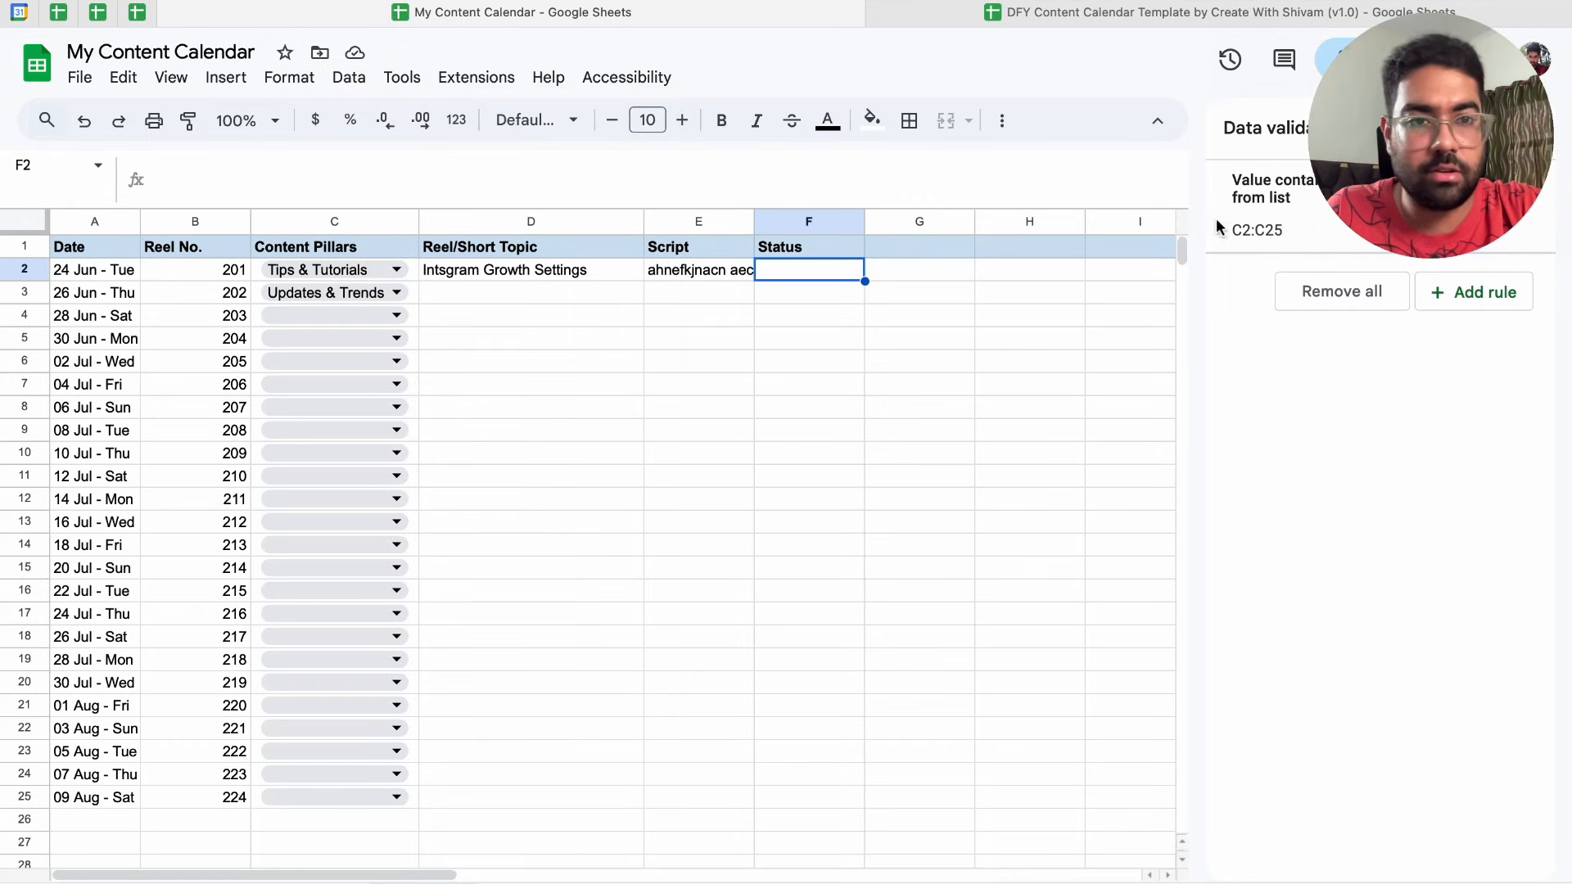
pyautogui.click(1499, 293)
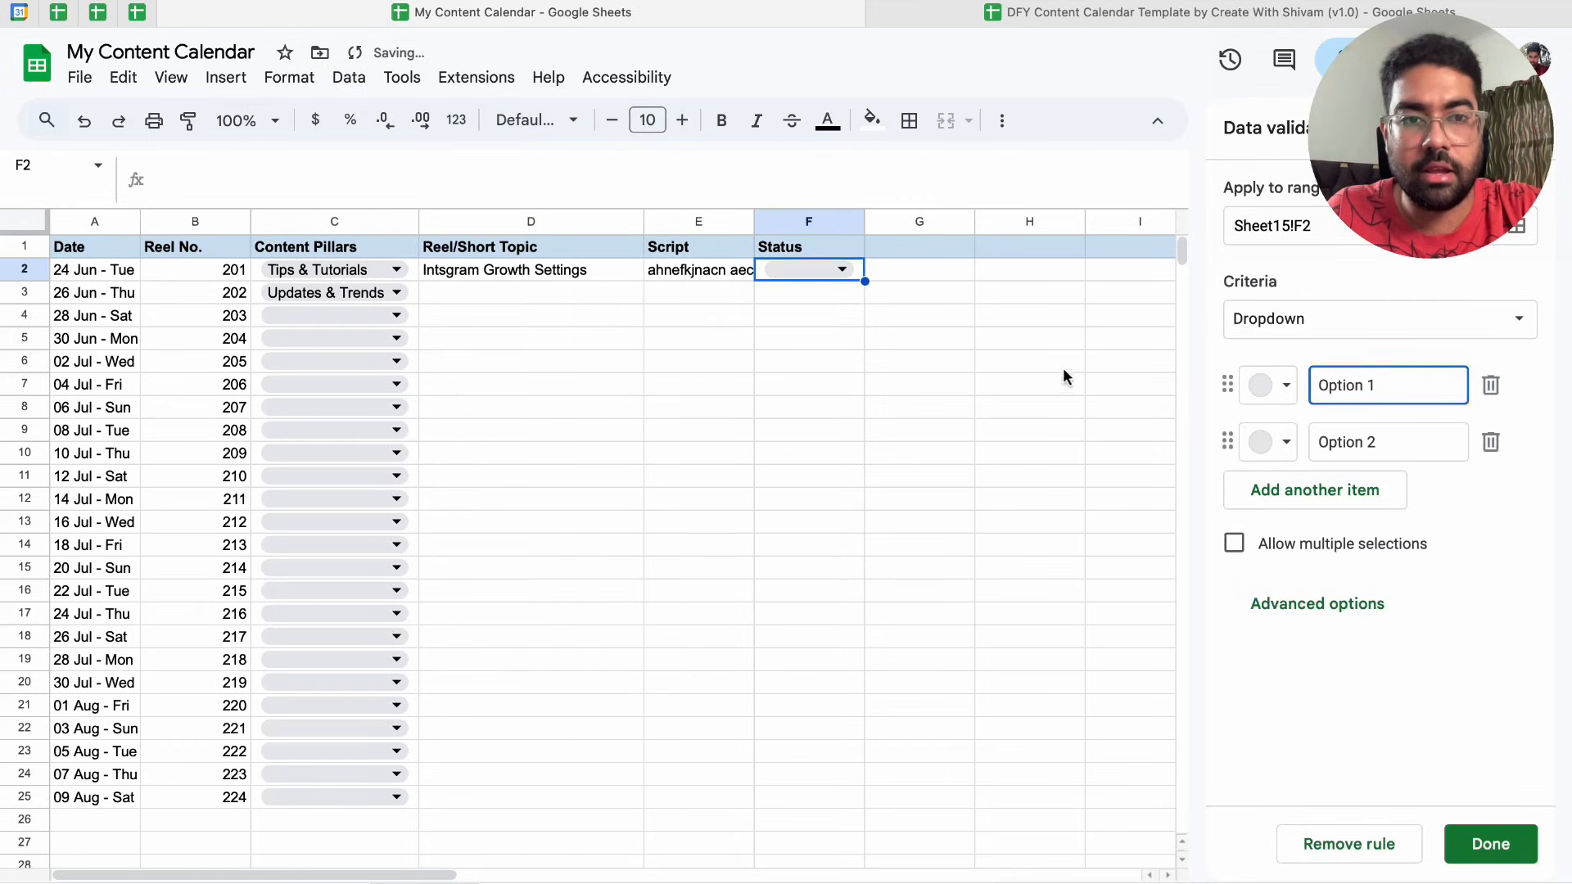
# Define the Status dropdown options as Scripting, Shooting, Editing and Publish, and save the rule
pyautogui.click(1404, 385)
pyautogui.write('Scri')
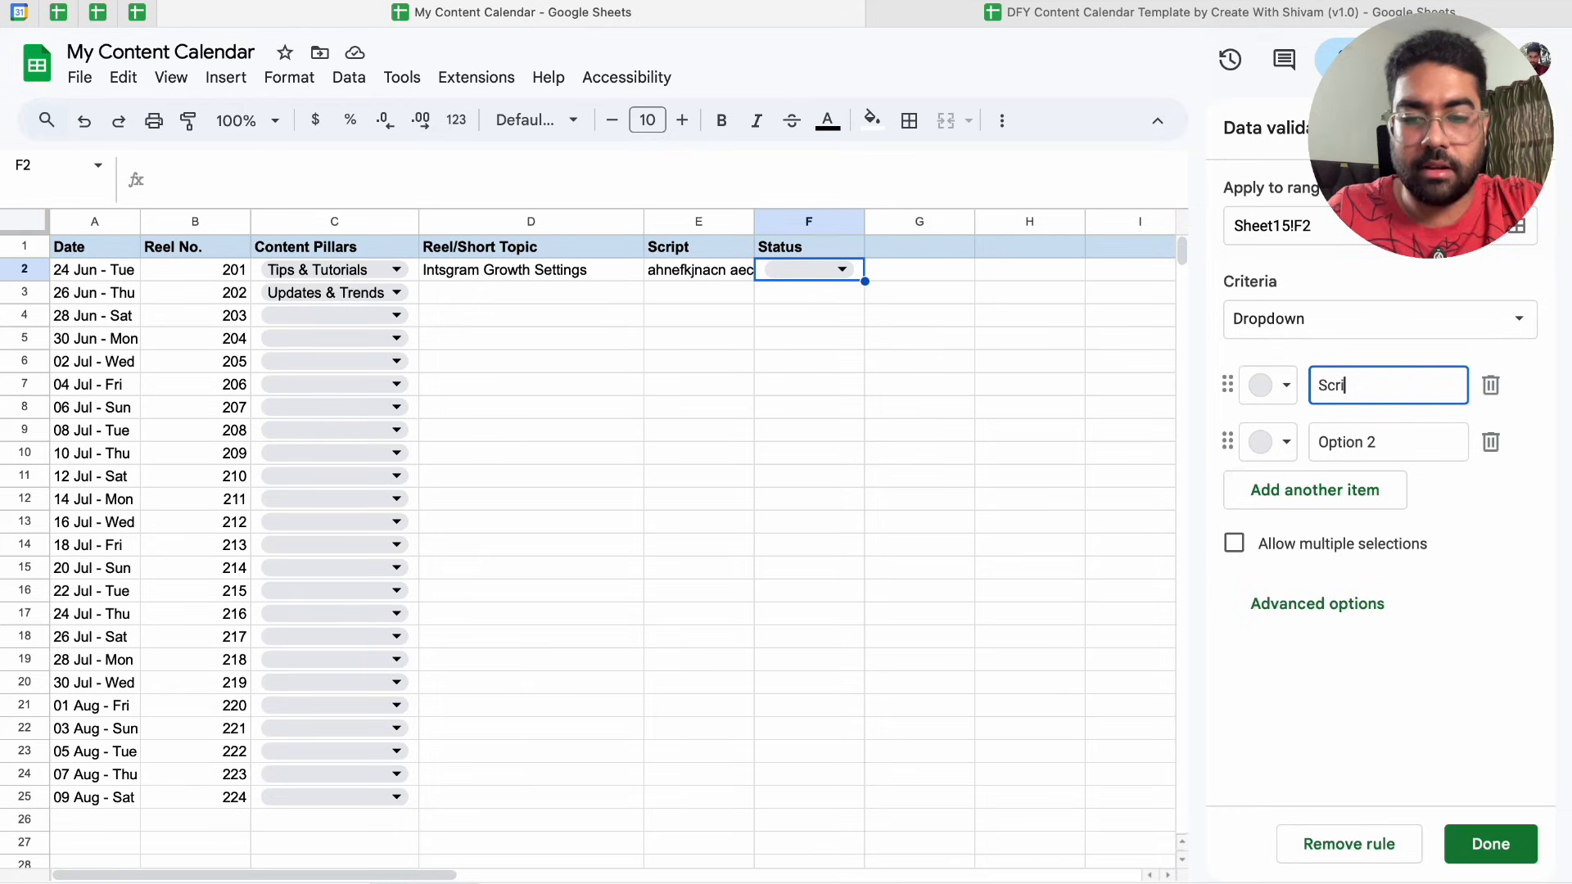
pyautogui.write('pting')
pyautogui.press('Return')
pyautogui.write('Shooting')
pyautogui.press('Return')
pyautogui.write('Editing')
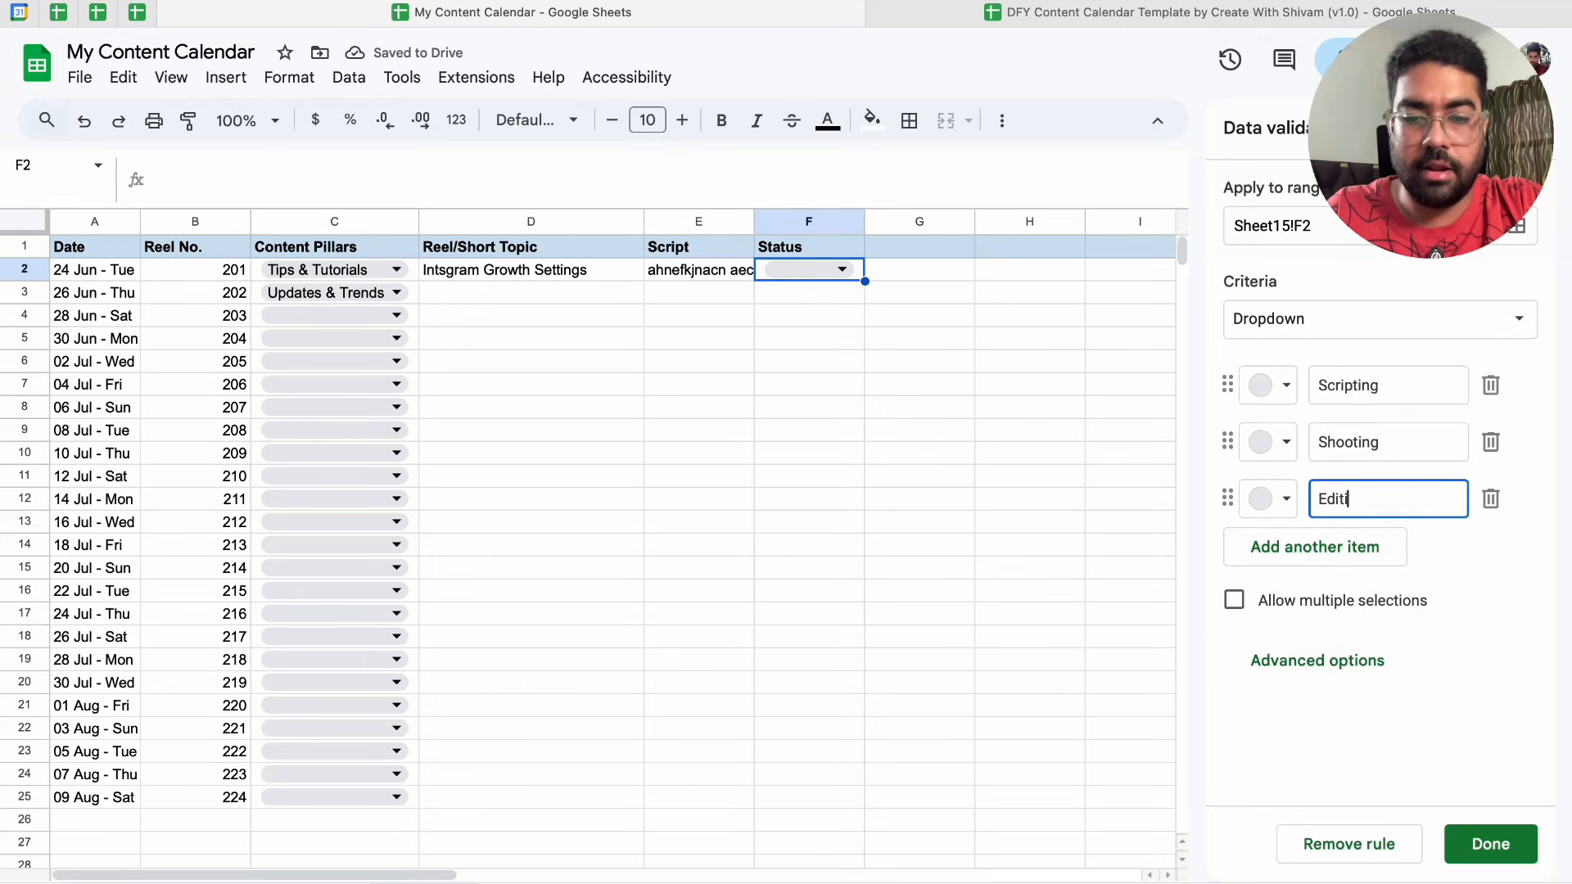
pyautogui.press('Return')
pyautogui.write('Publish')
pyautogui.click(1491, 844)
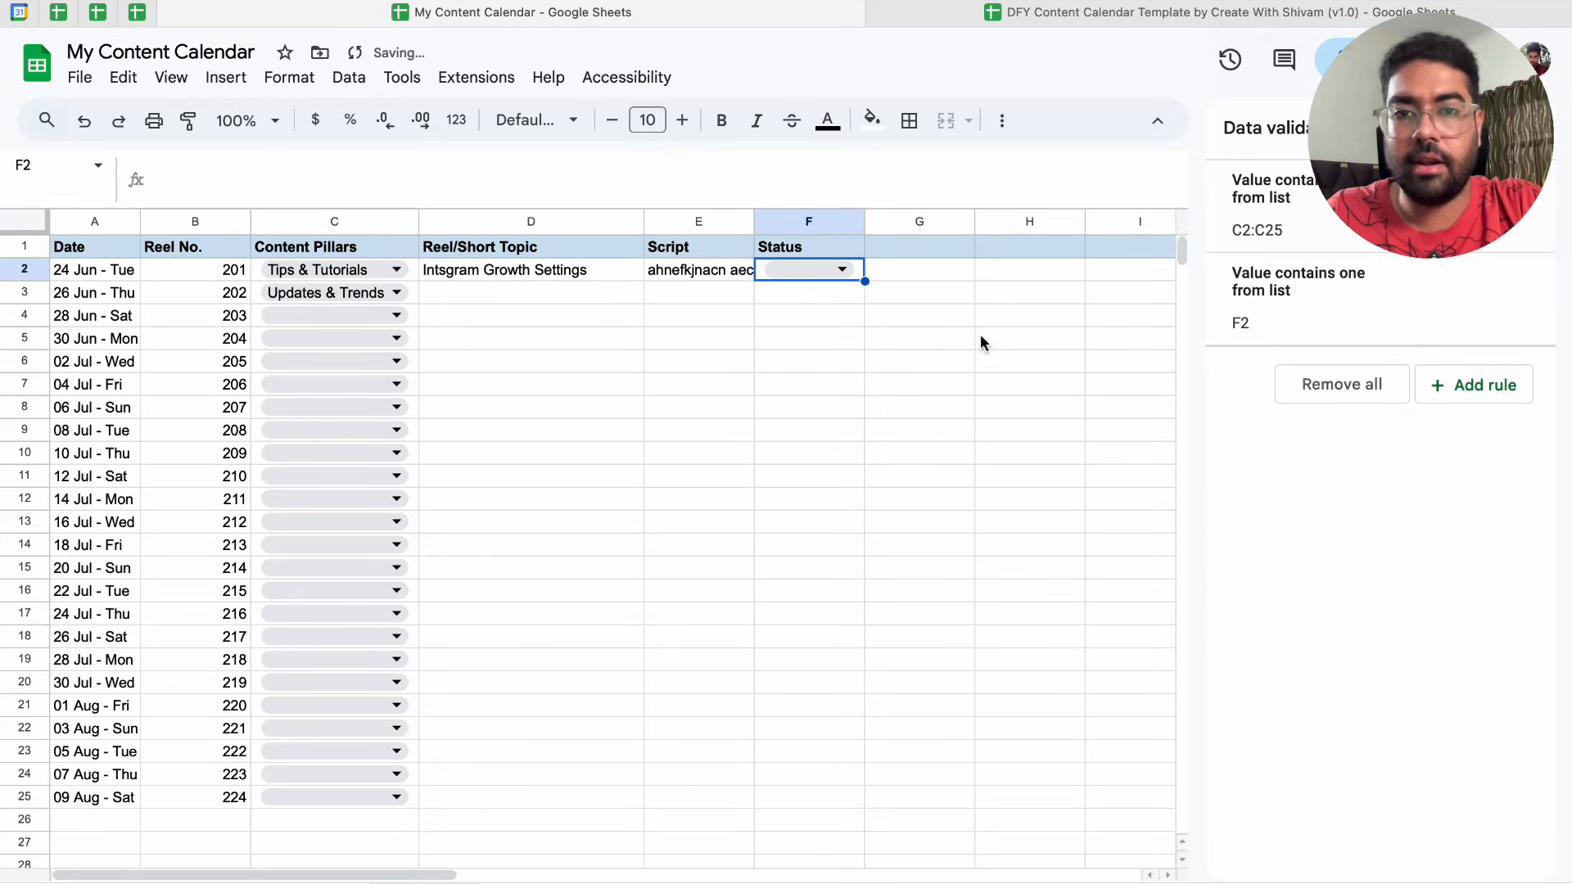
# Reopen the F2 dropdown rule and colour the Scripting option light red and the Shooting option light yellow
pyautogui.click(840, 270)
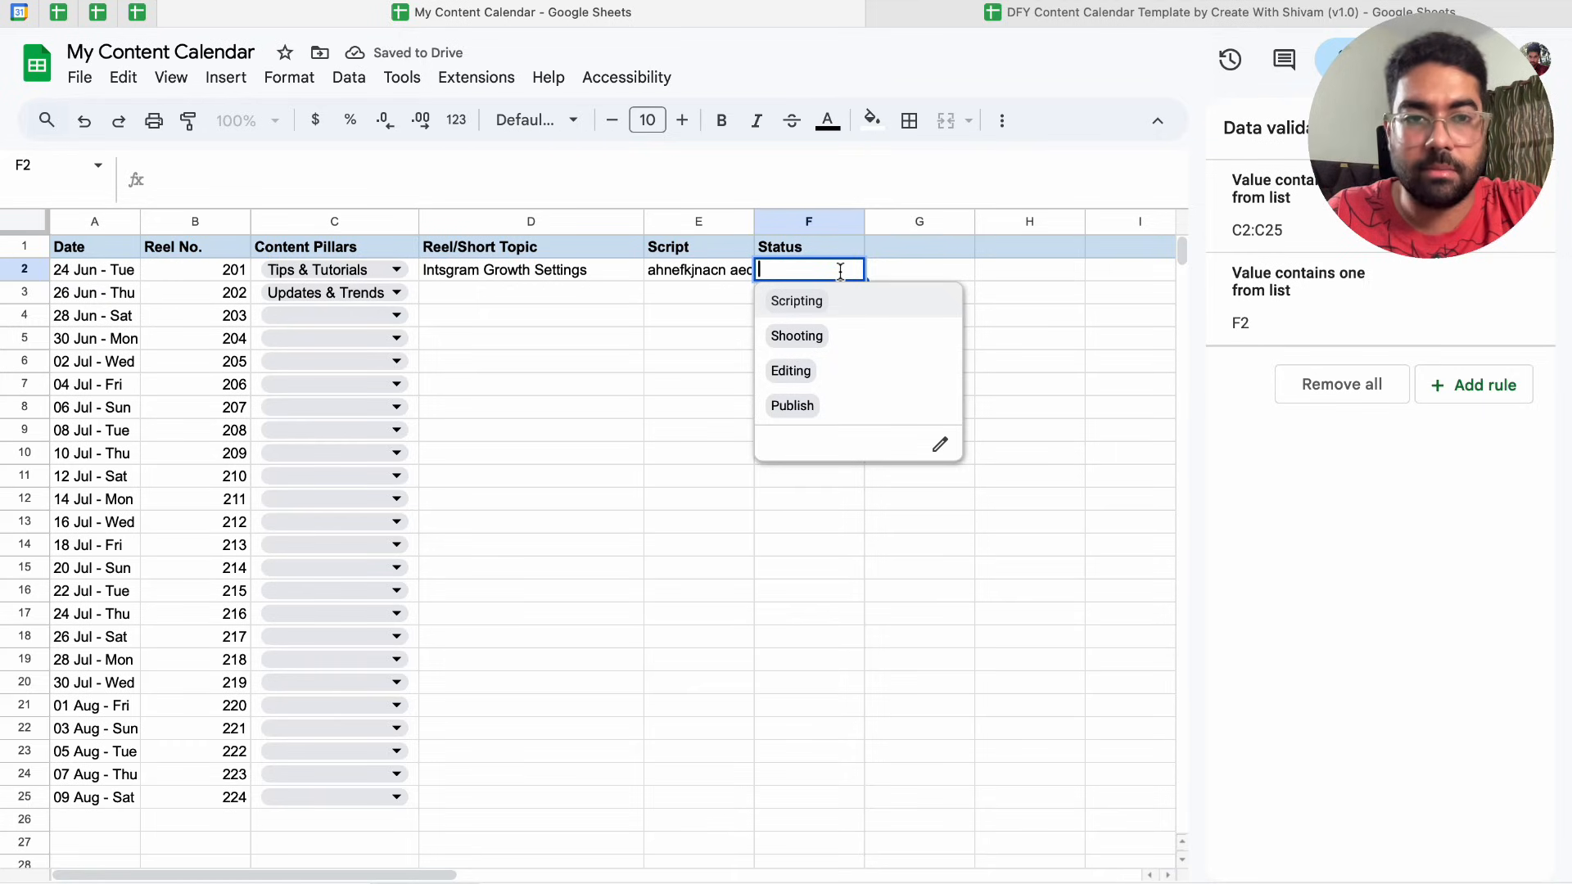
pyautogui.click(1250, 312)
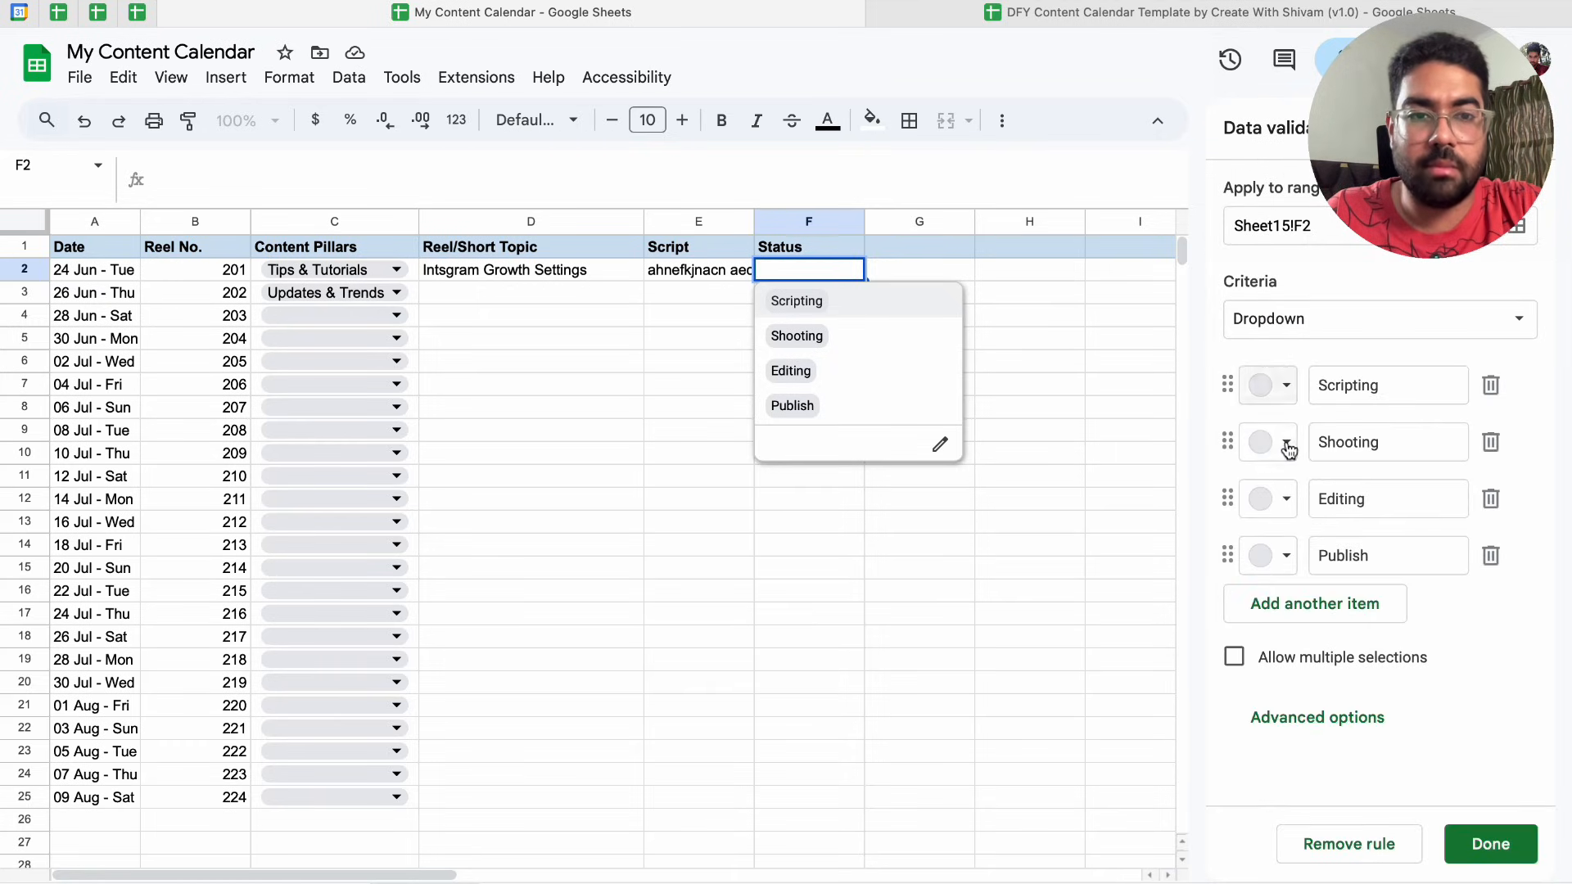
pyautogui.click(1282, 393)
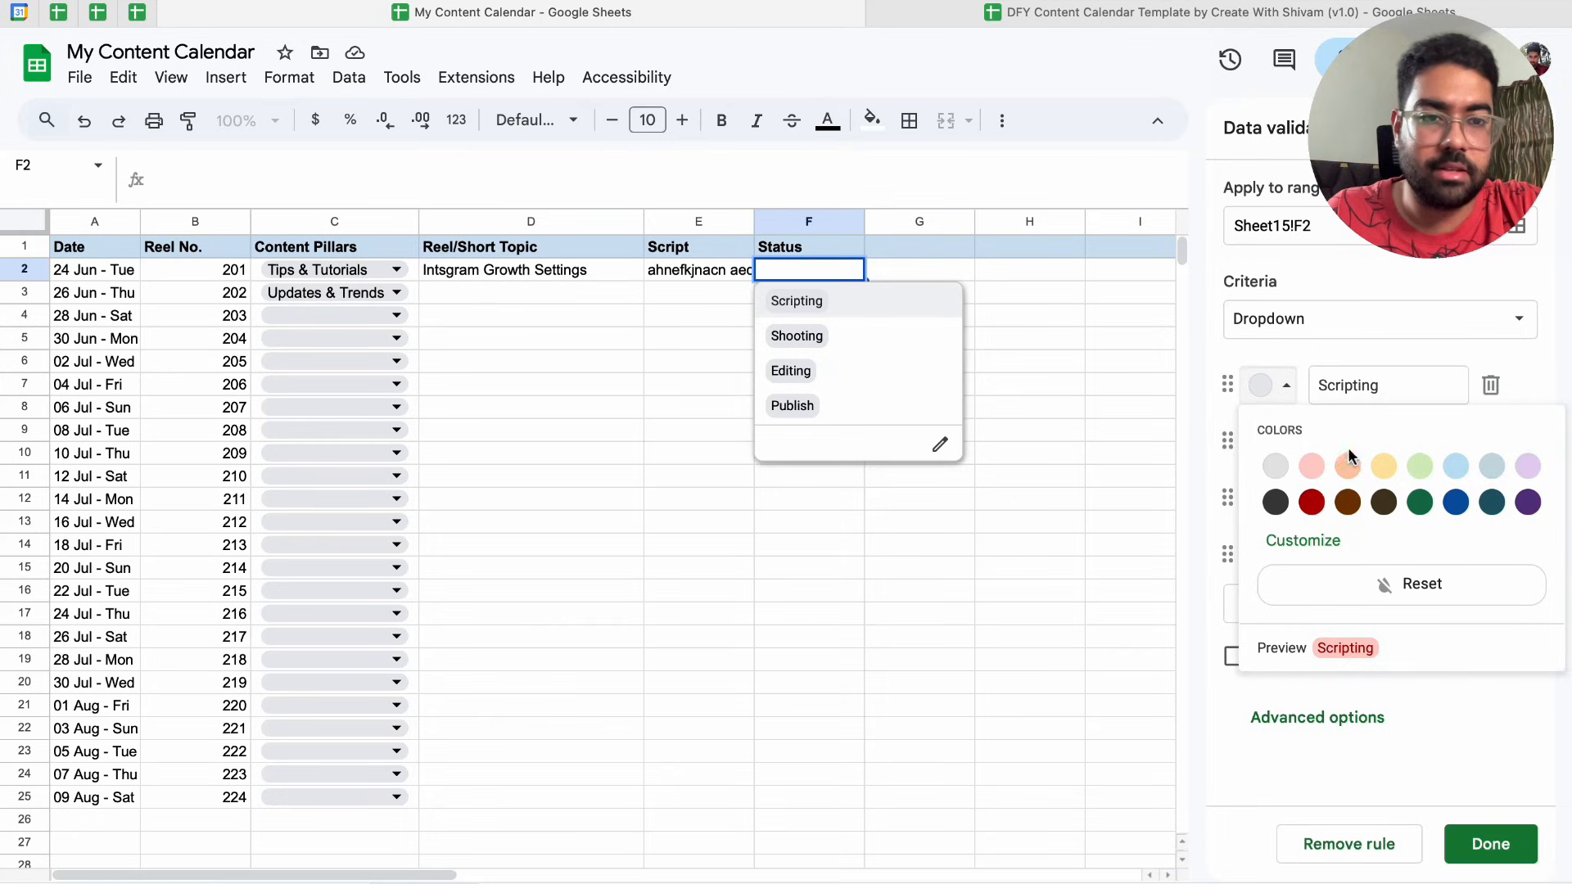
pyautogui.click(1311, 465)
pyautogui.click(1277, 442)
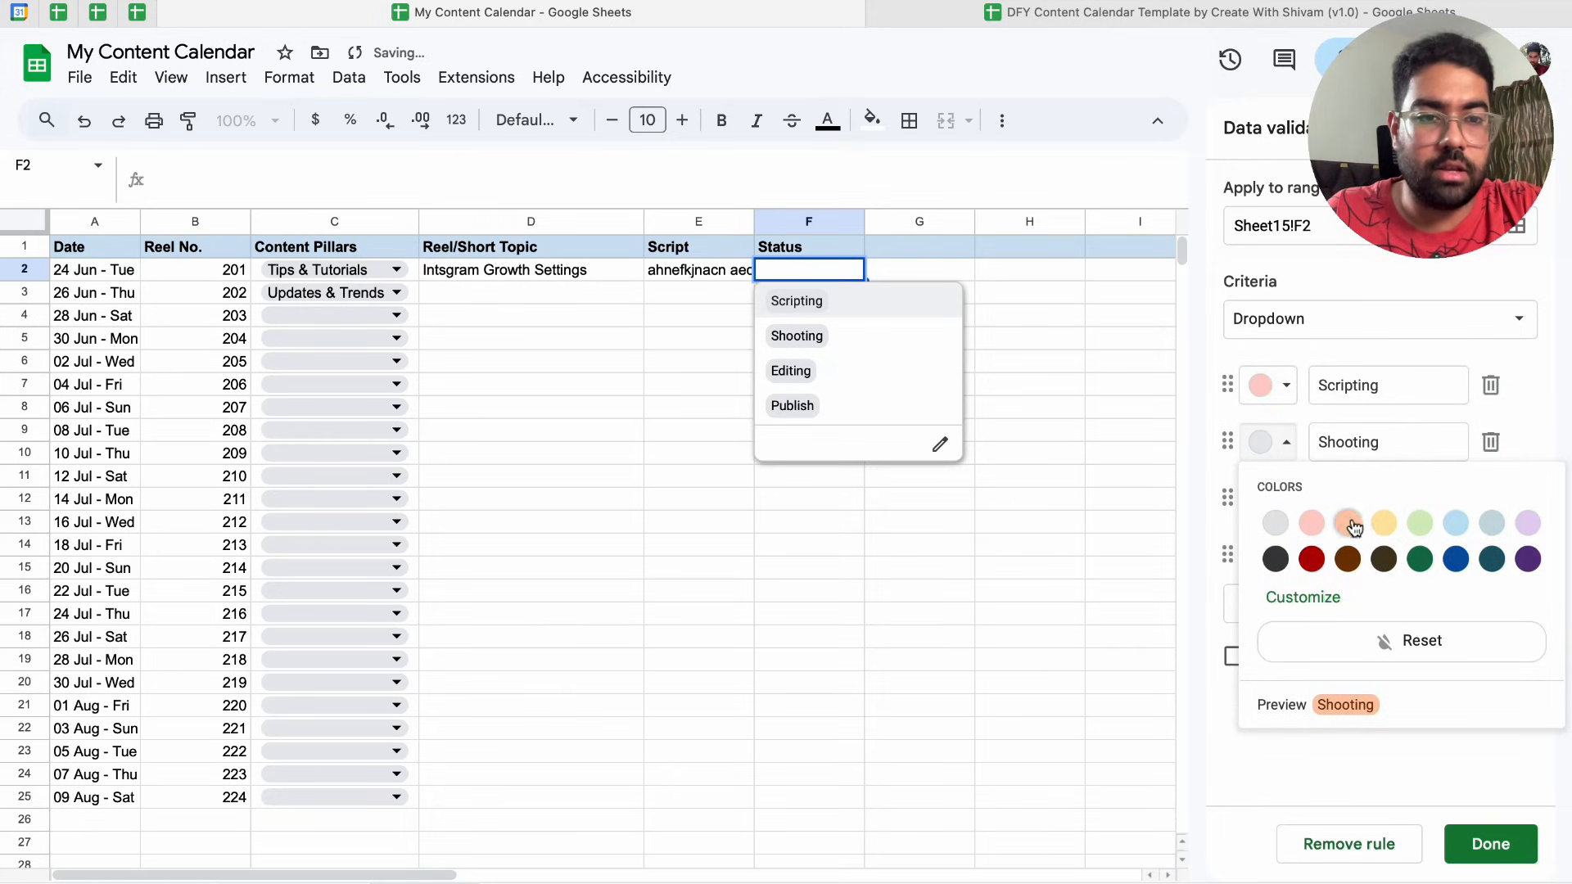
pyautogui.click(1384, 523)
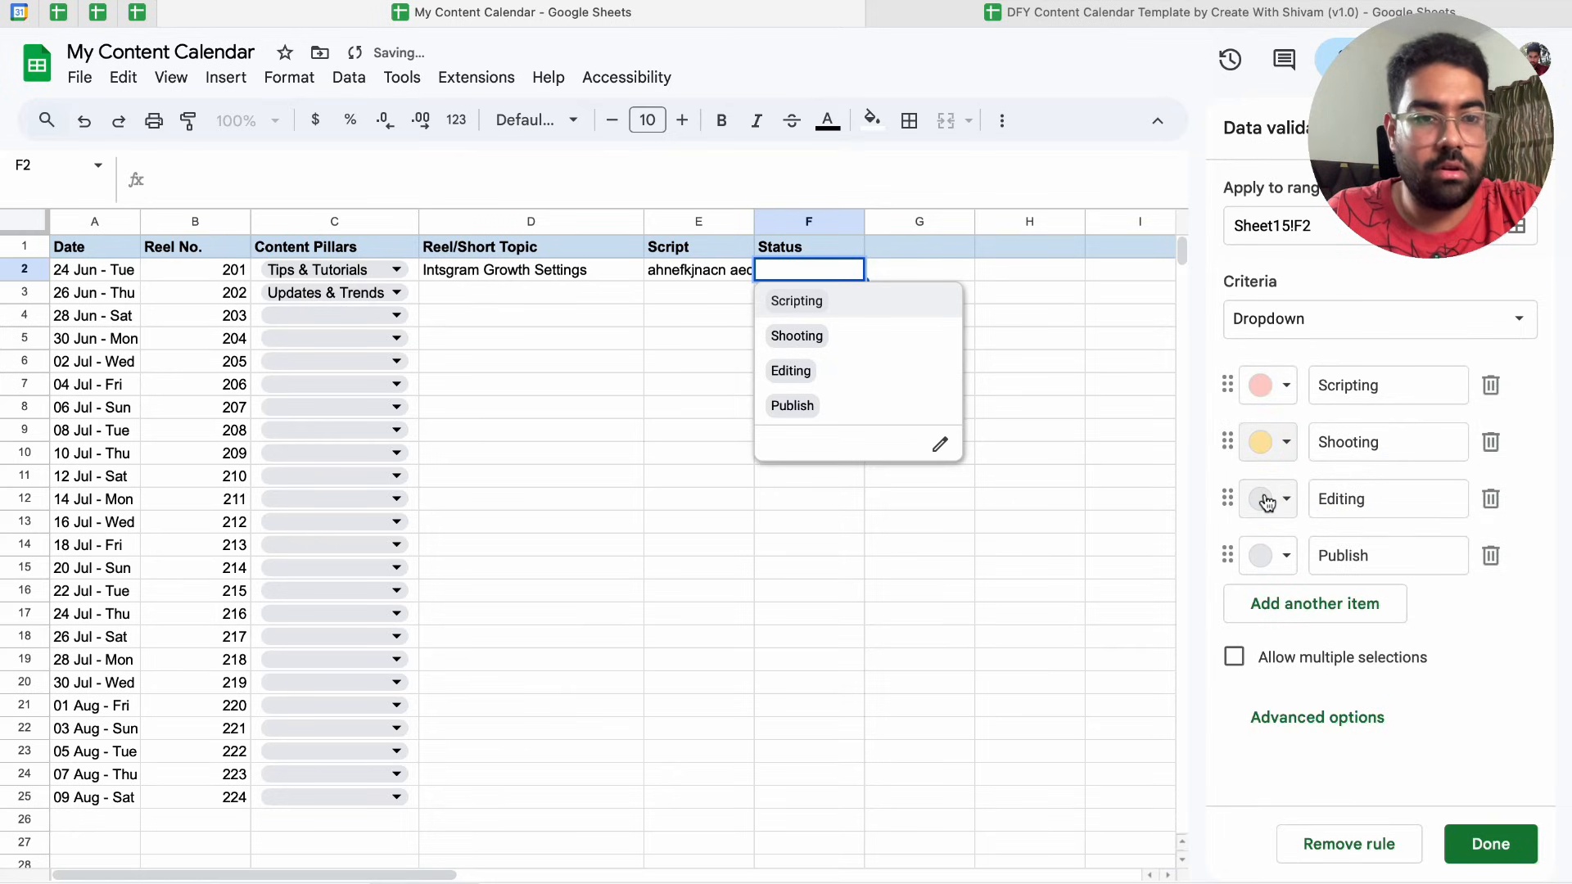
# Colour the Editing option light blue and the Publish option light green, save the rule and check the F2 list
pyautogui.click(1267, 498)
pyautogui.click(1453, 583)
pyautogui.click(1270, 555)
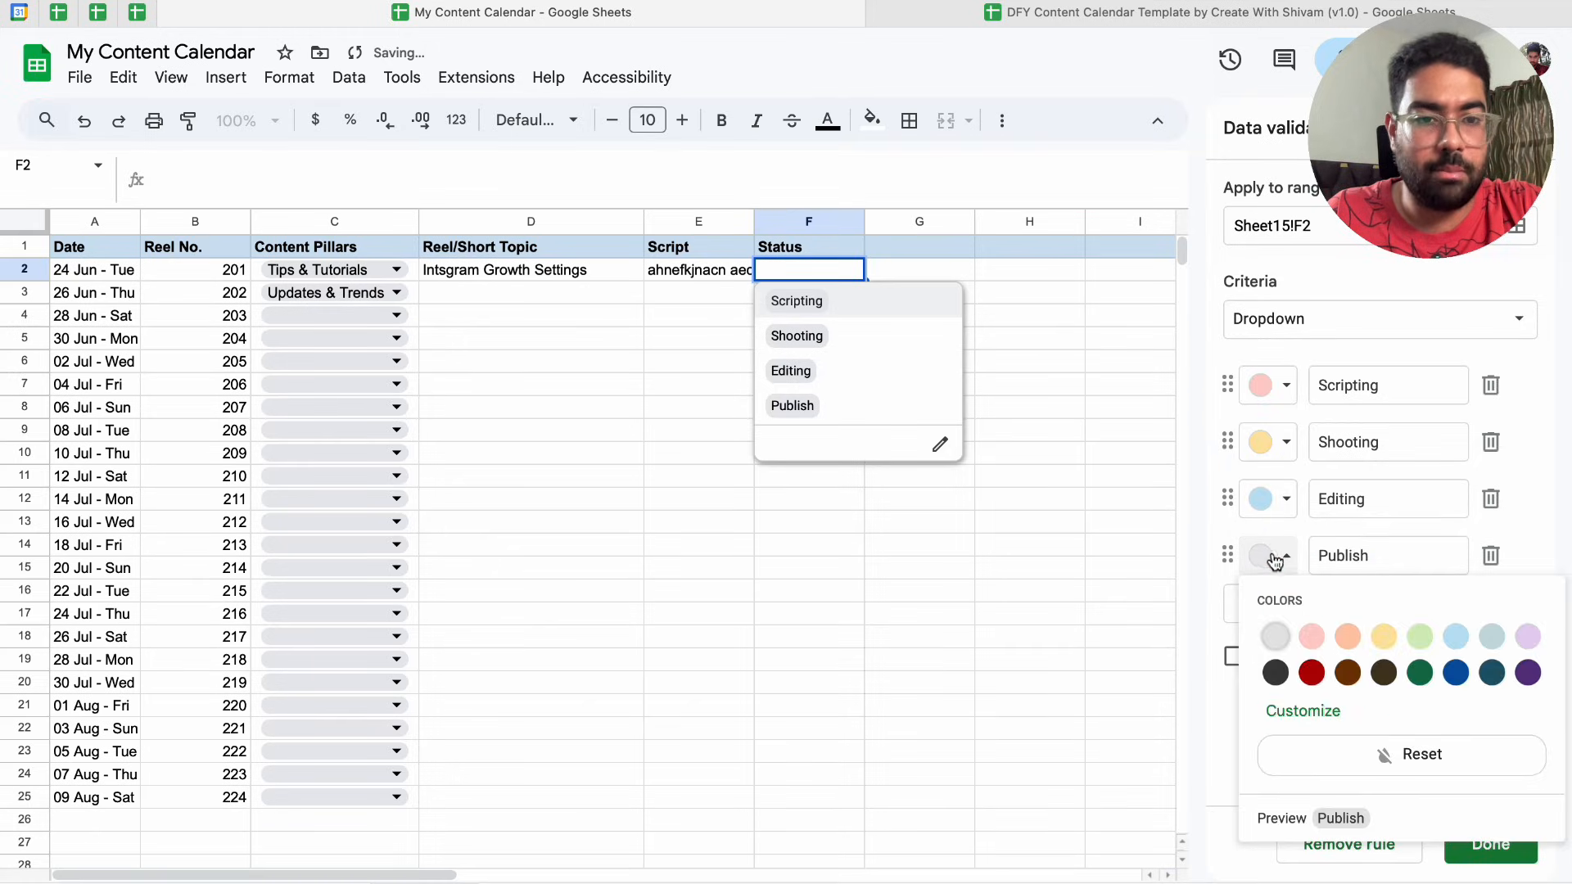
pyautogui.click(1419, 638)
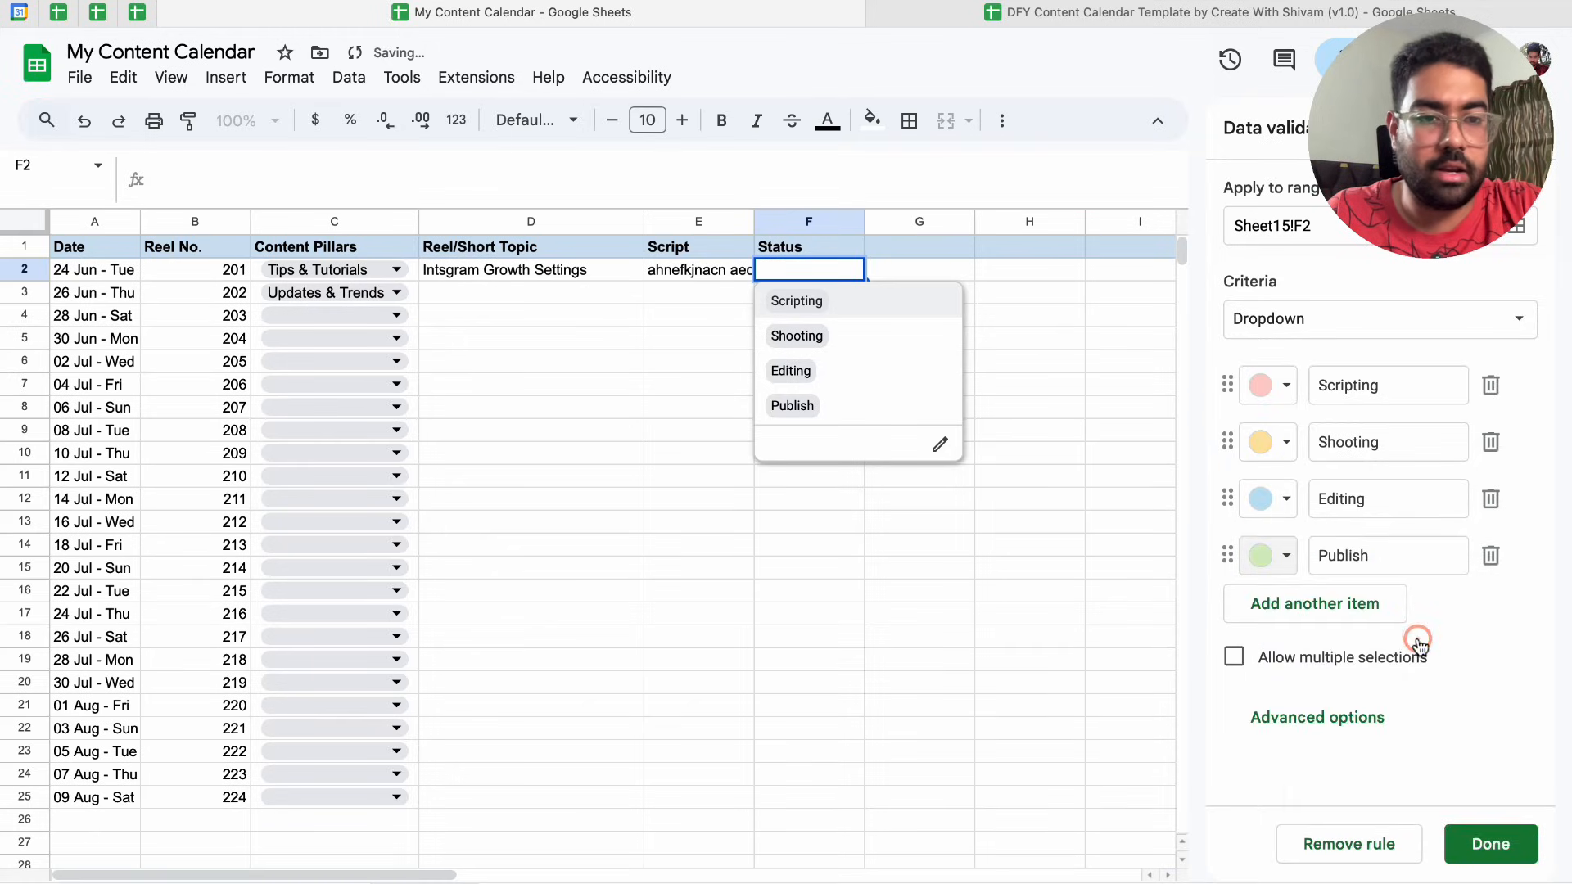
pyautogui.click(1488, 844)
pyautogui.click(1049, 381)
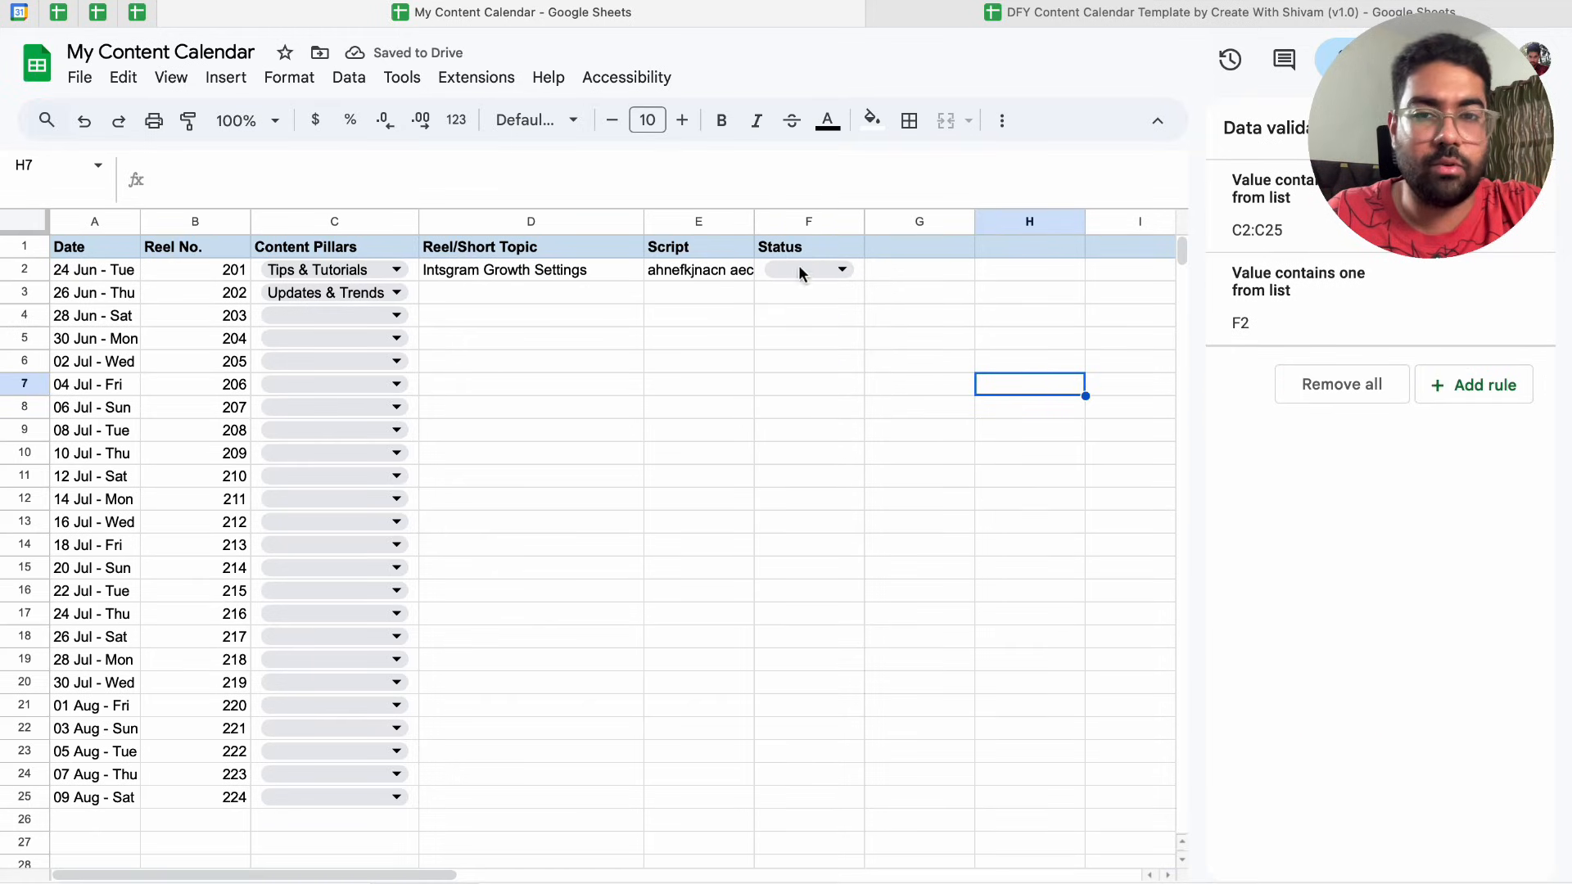
pyautogui.click(834, 266)
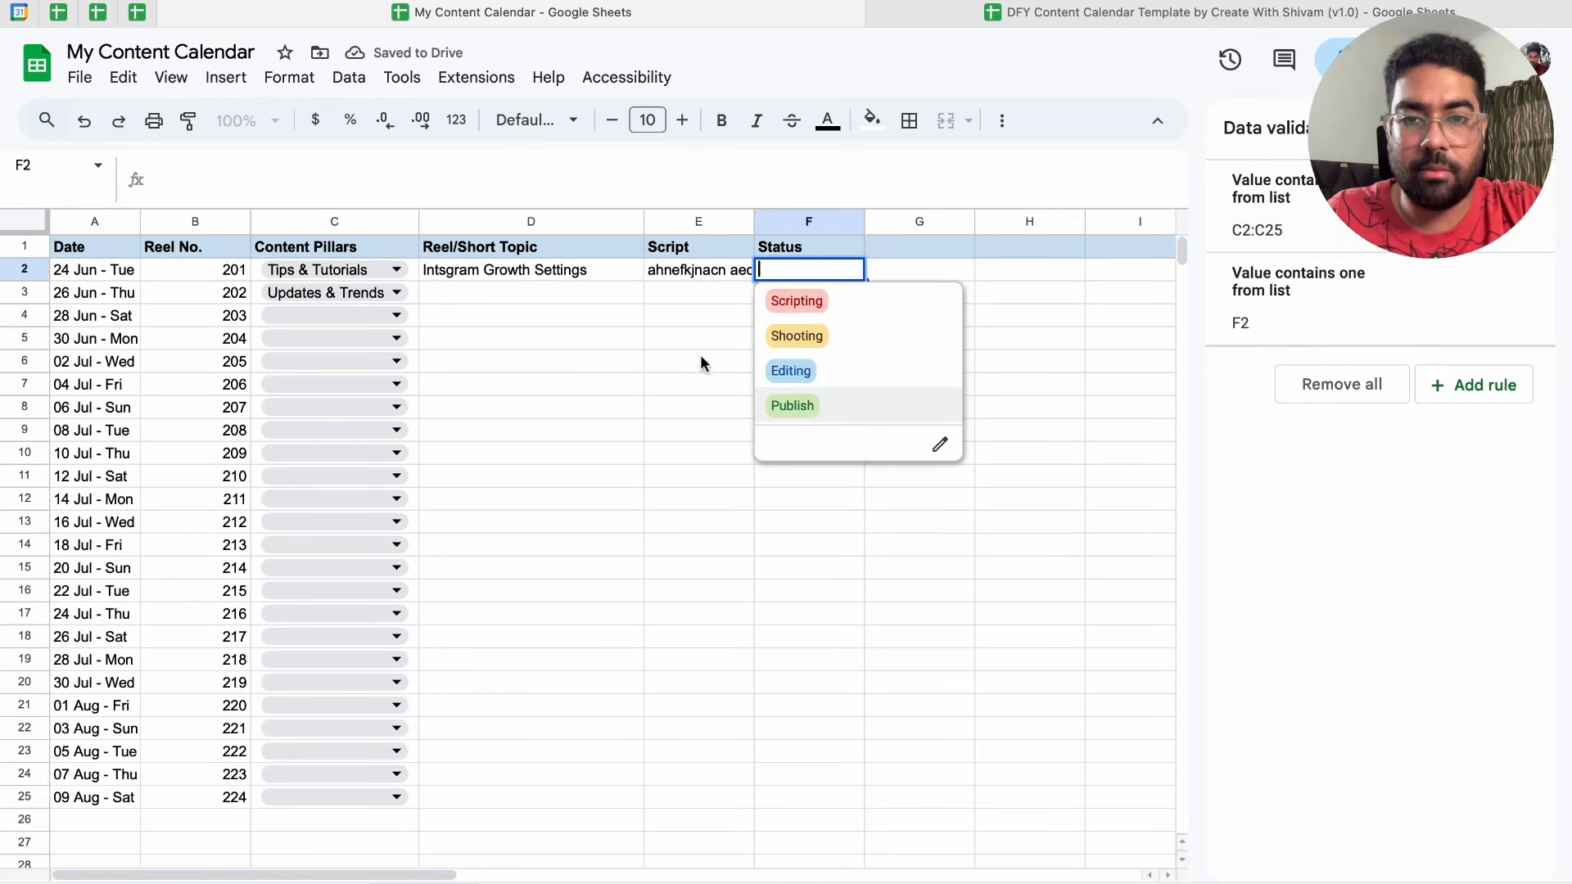
pyautogui.click(700, 340)
# Fill the Status dropdown from F2 down to F25 and widen column F slightly
pyautogui.click(853, 275)
pyautogui.click(868, 273)
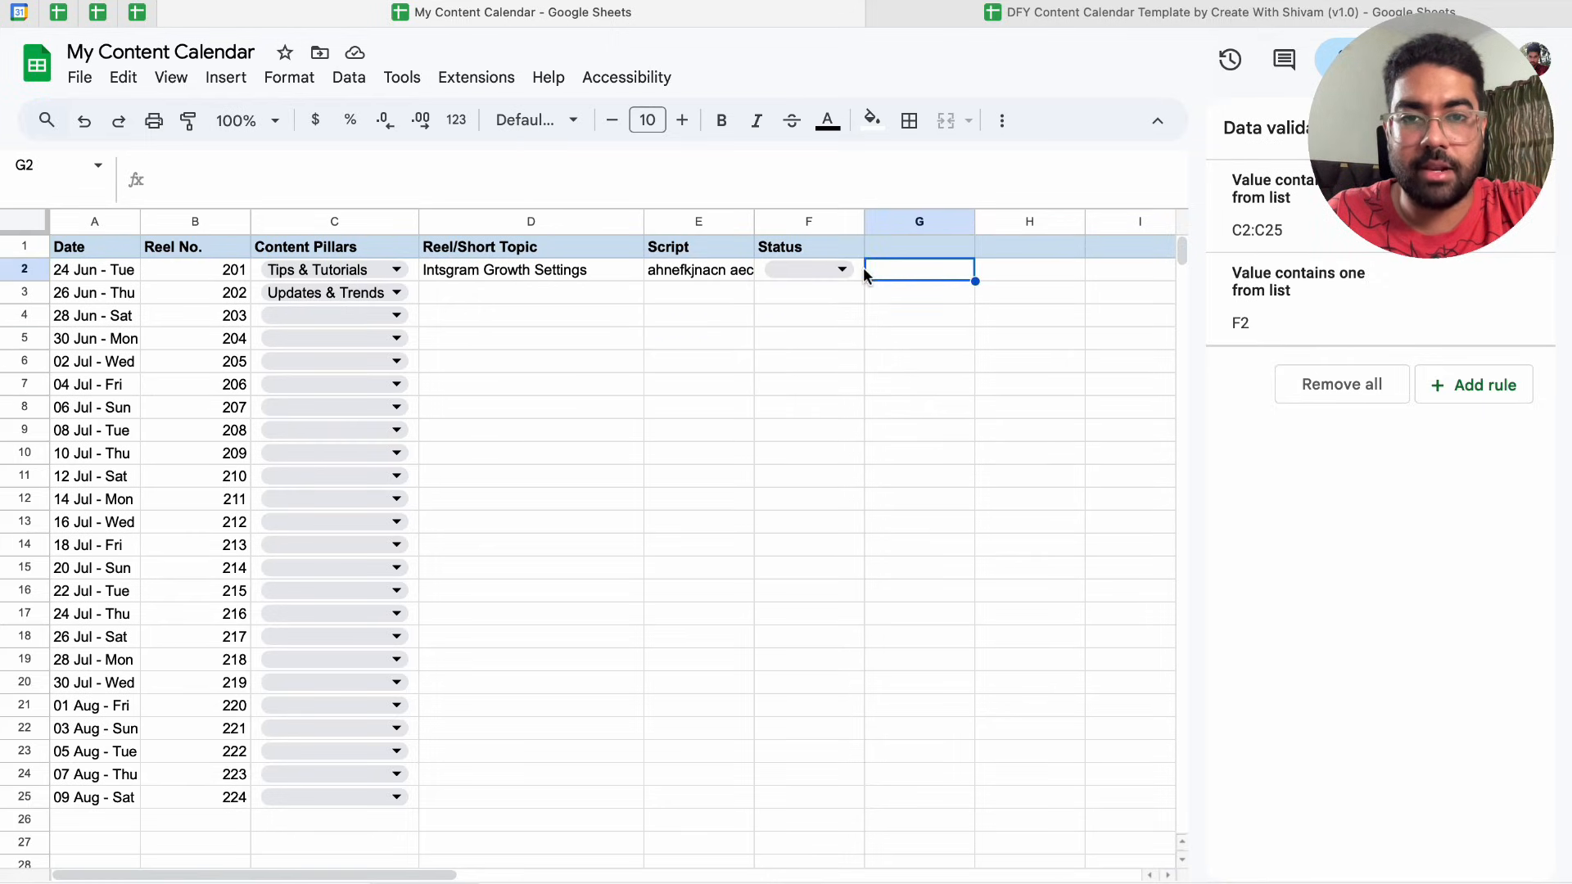
pyautogui.click(849, 270)
pyautogui.moveTo(861, 276); pyautogui.dragTo(827, 589)
pyautogui.scroll(4, 940, 484)
pyautogui.click(942, 455)
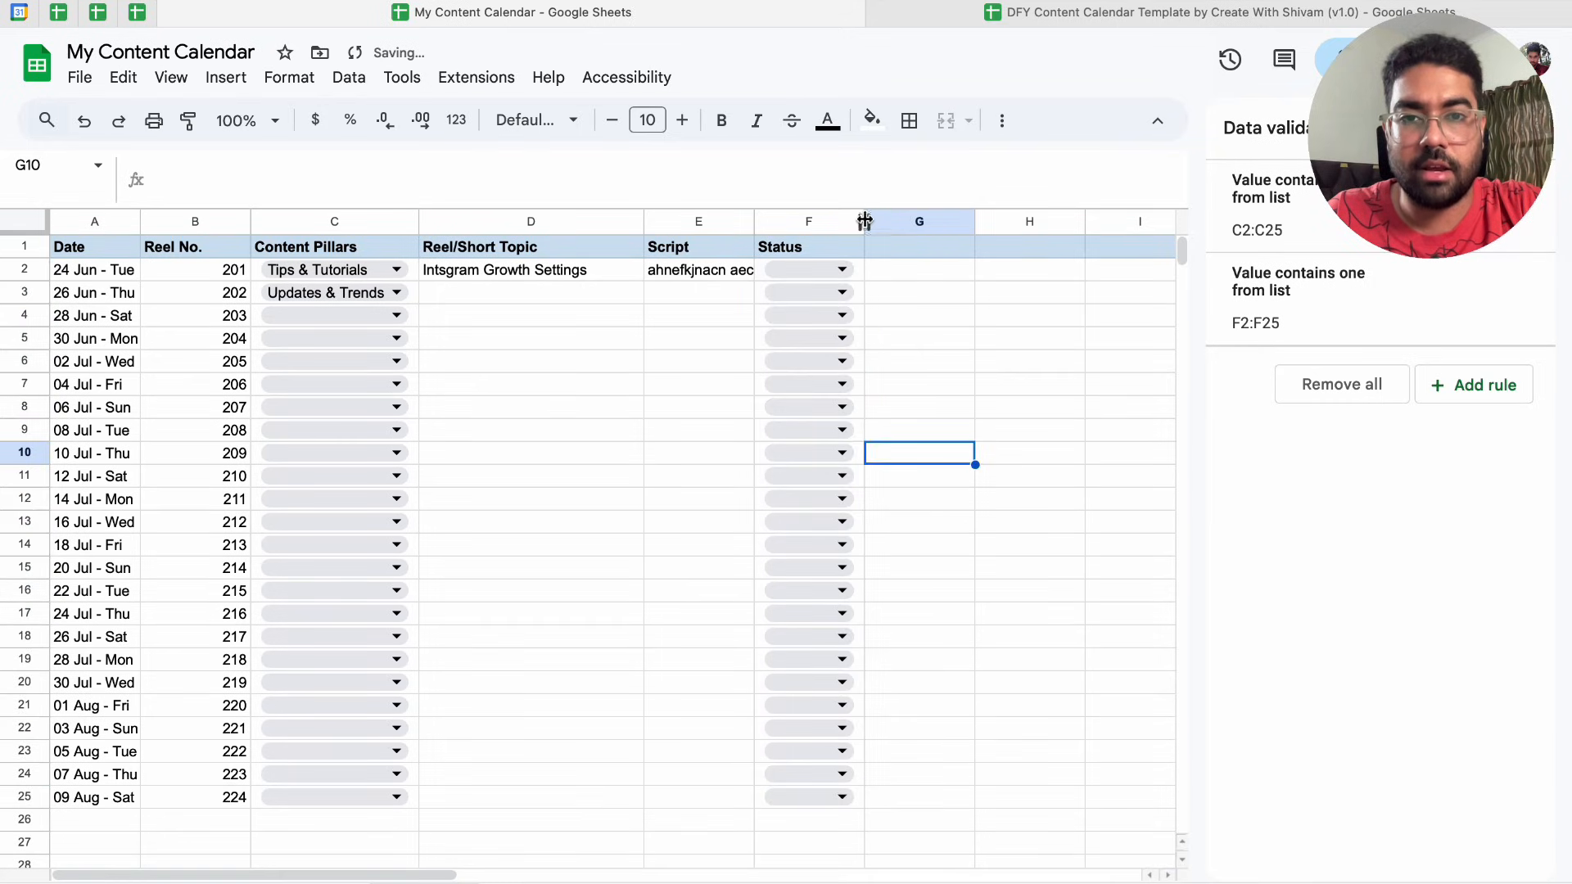
pyautogui.moveTo(865, 221); pyautogui.dragTo(894, 221)
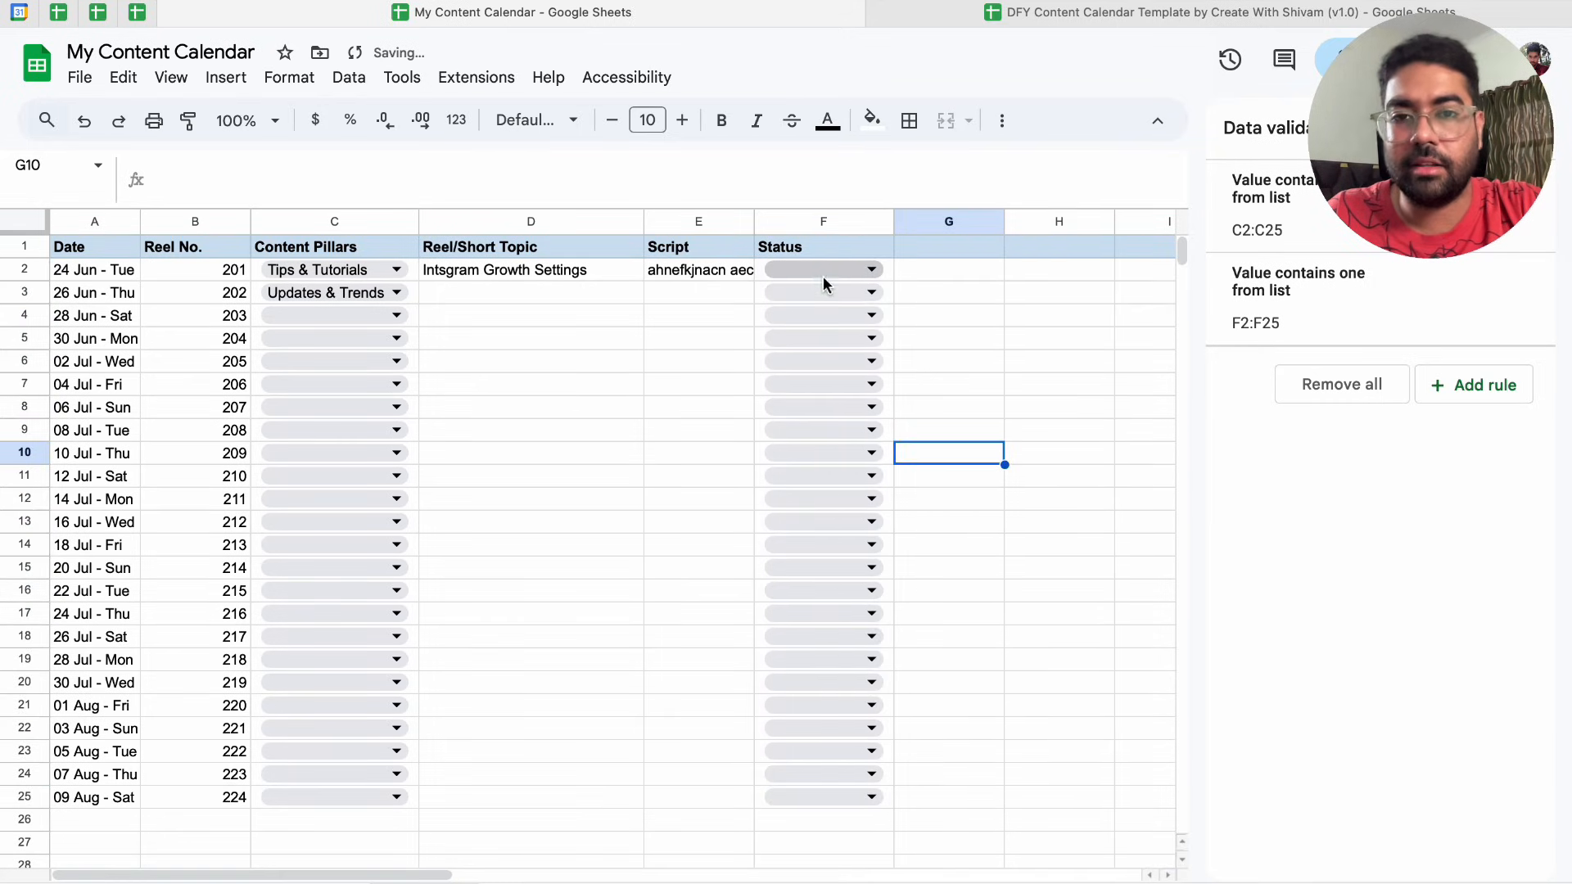
# Set the status to Scripting in F2, Publish in F3, and Shooting in both F4 and F5
pyautogui.click(866, 269)
pyautogui.click(864, 312)
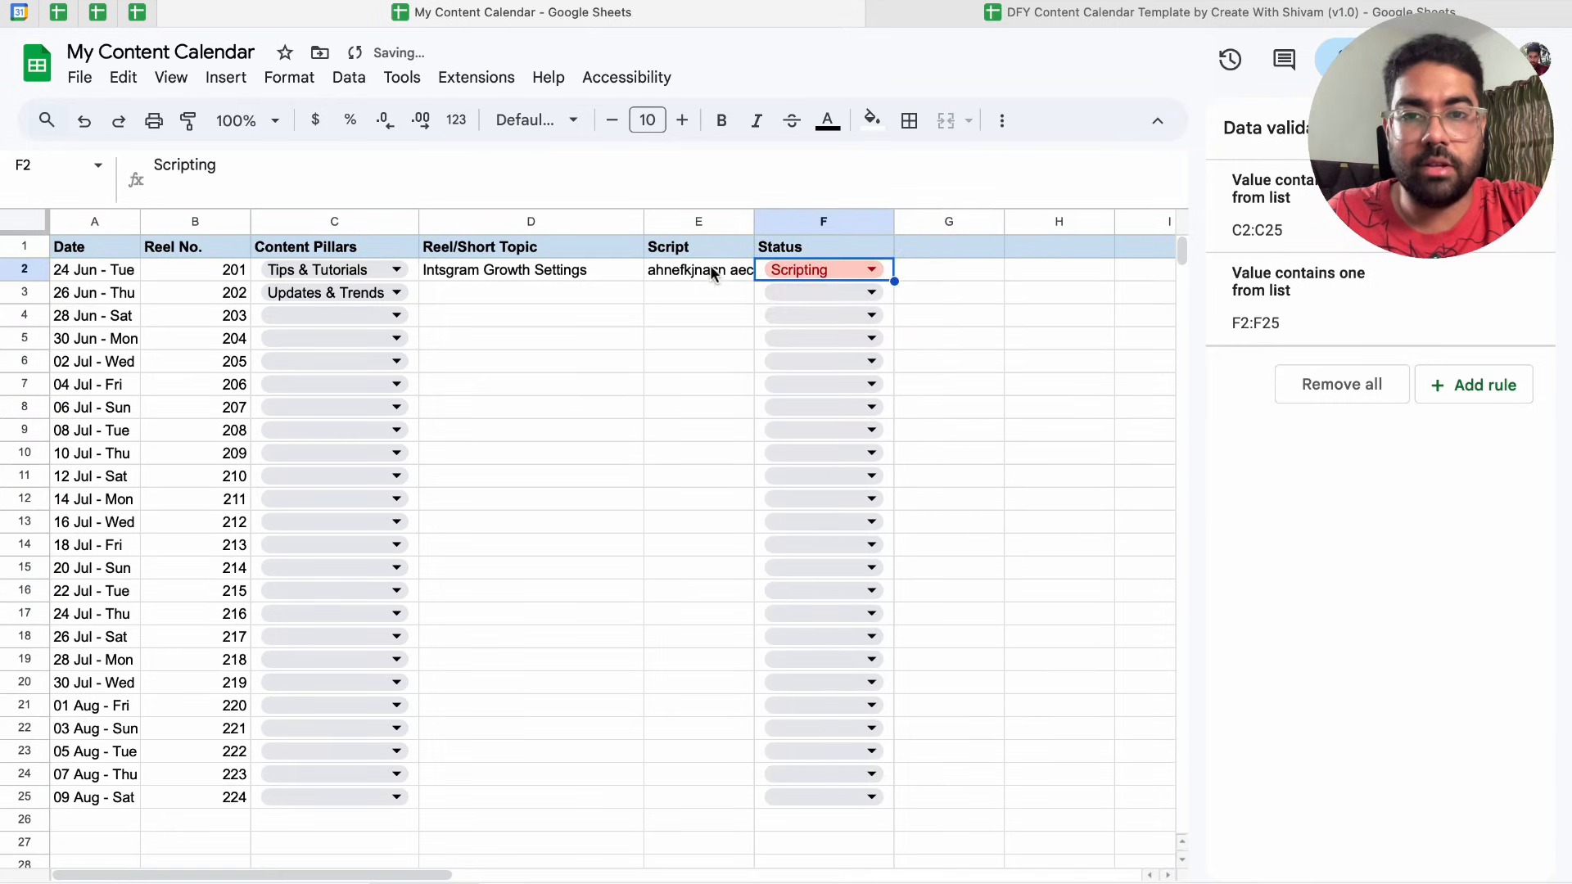
pyautogui.click(799, 291)
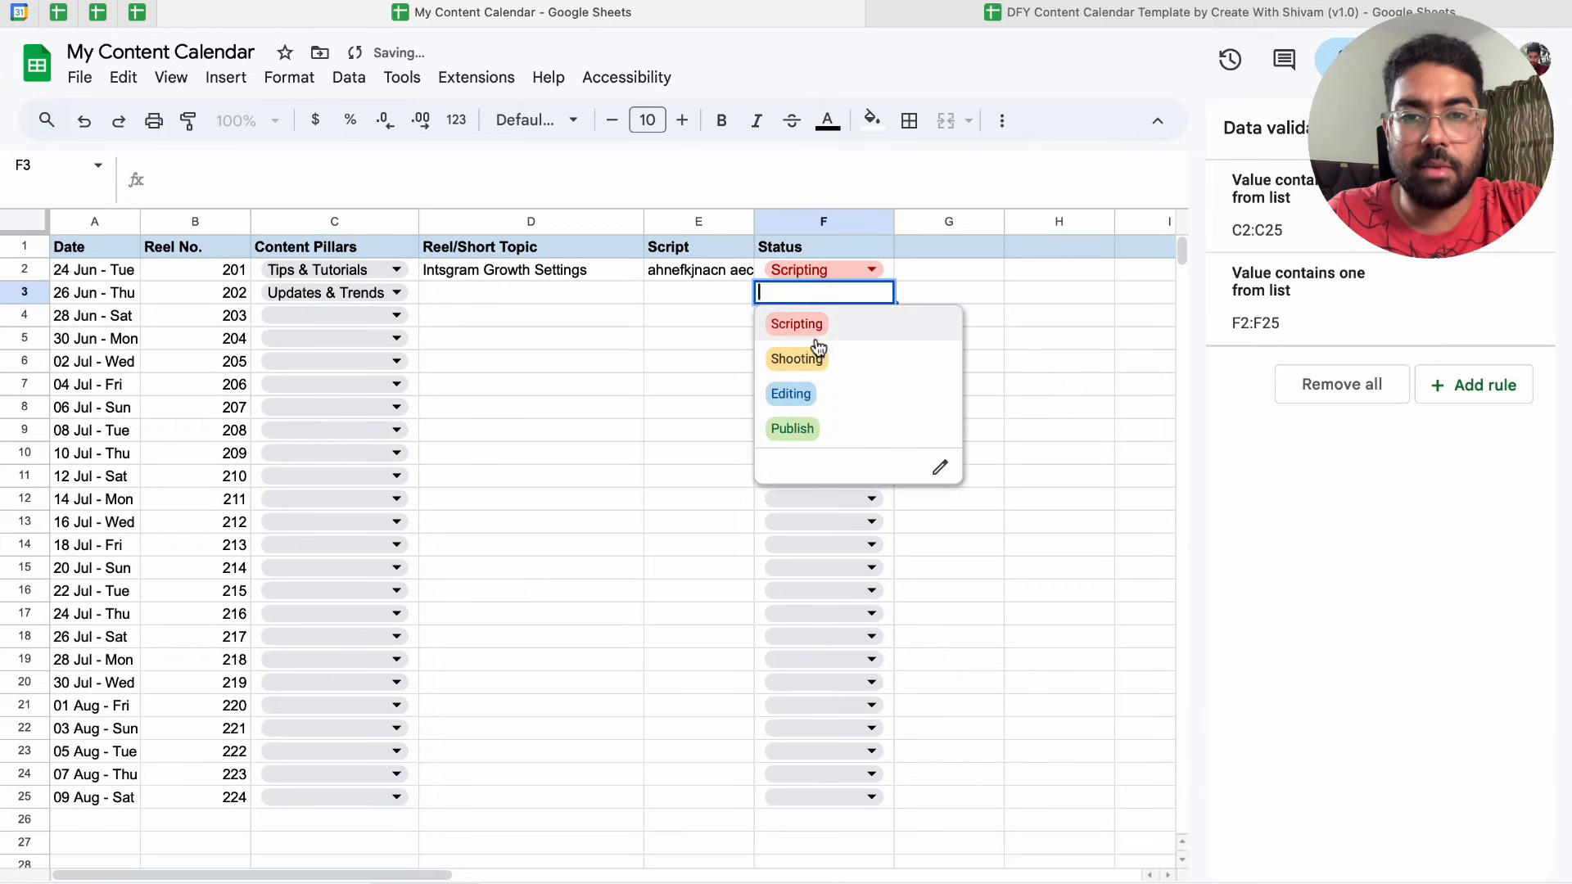
pyautogui.click(819, 429)
pyautogui.click(857, 321)
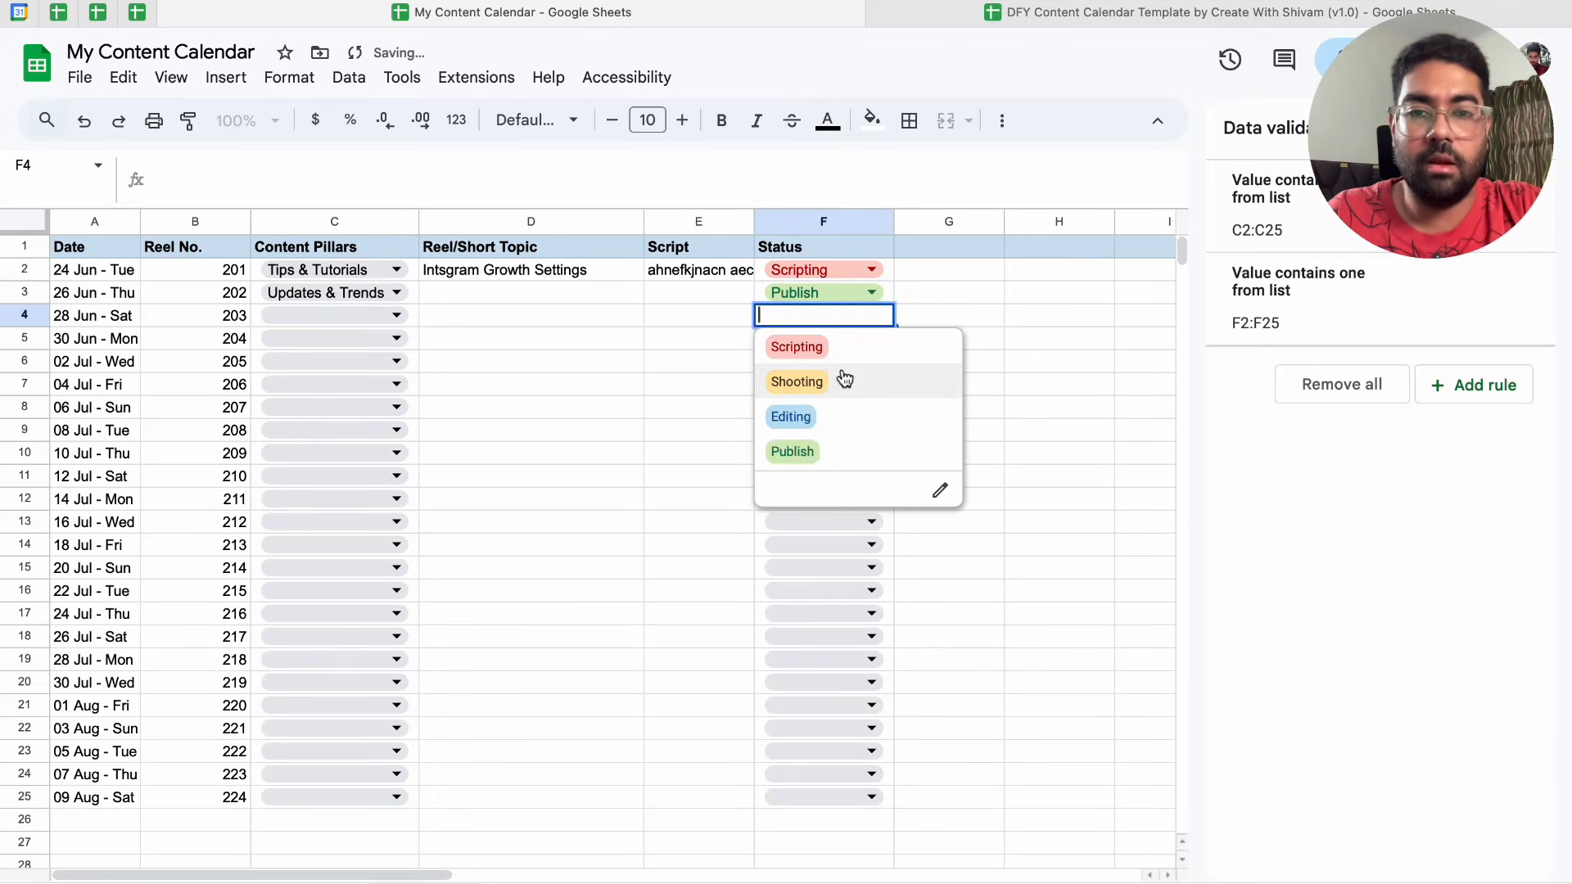
pyautogui.click(840, 380)
pyautogui.click(861, 342)
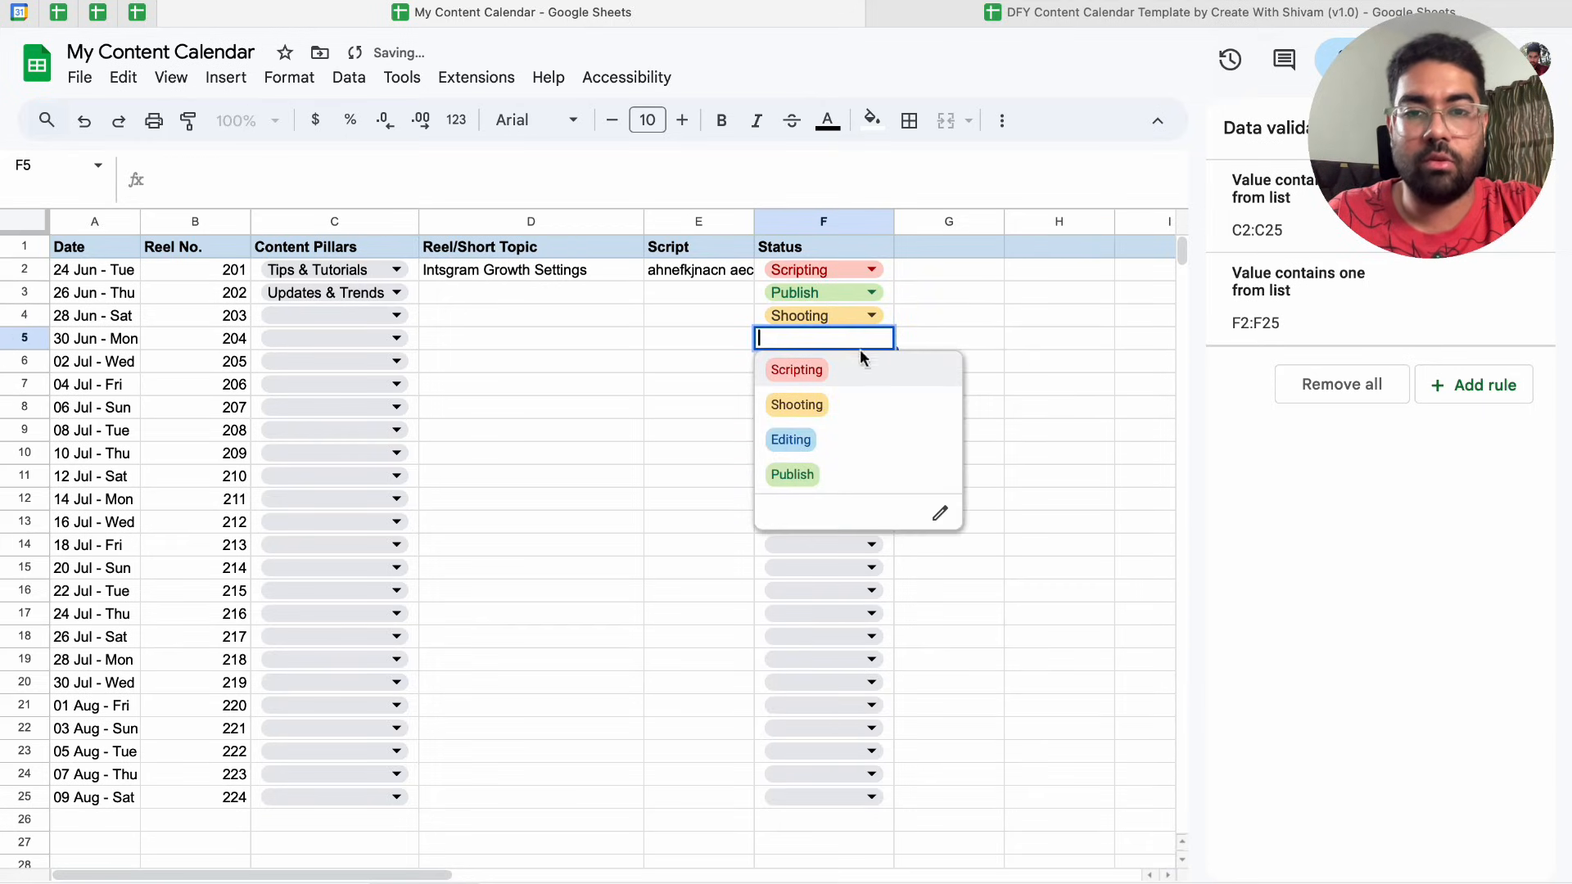
pyautogui.click(856, 405)
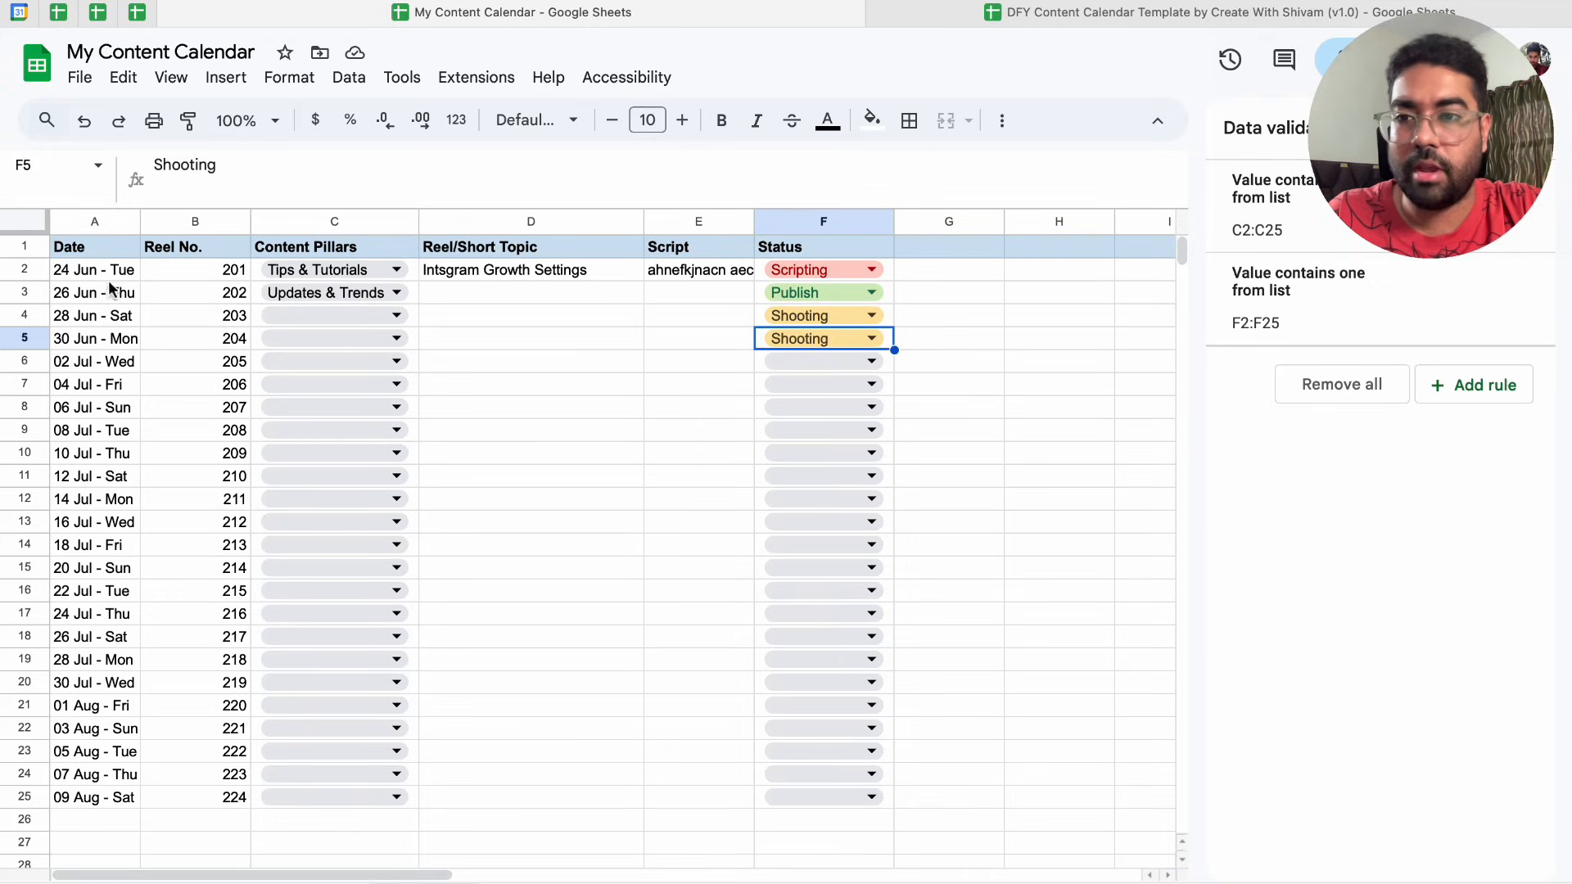
pyautogui.click(110, 288)
pyautogui.click(107, 322)
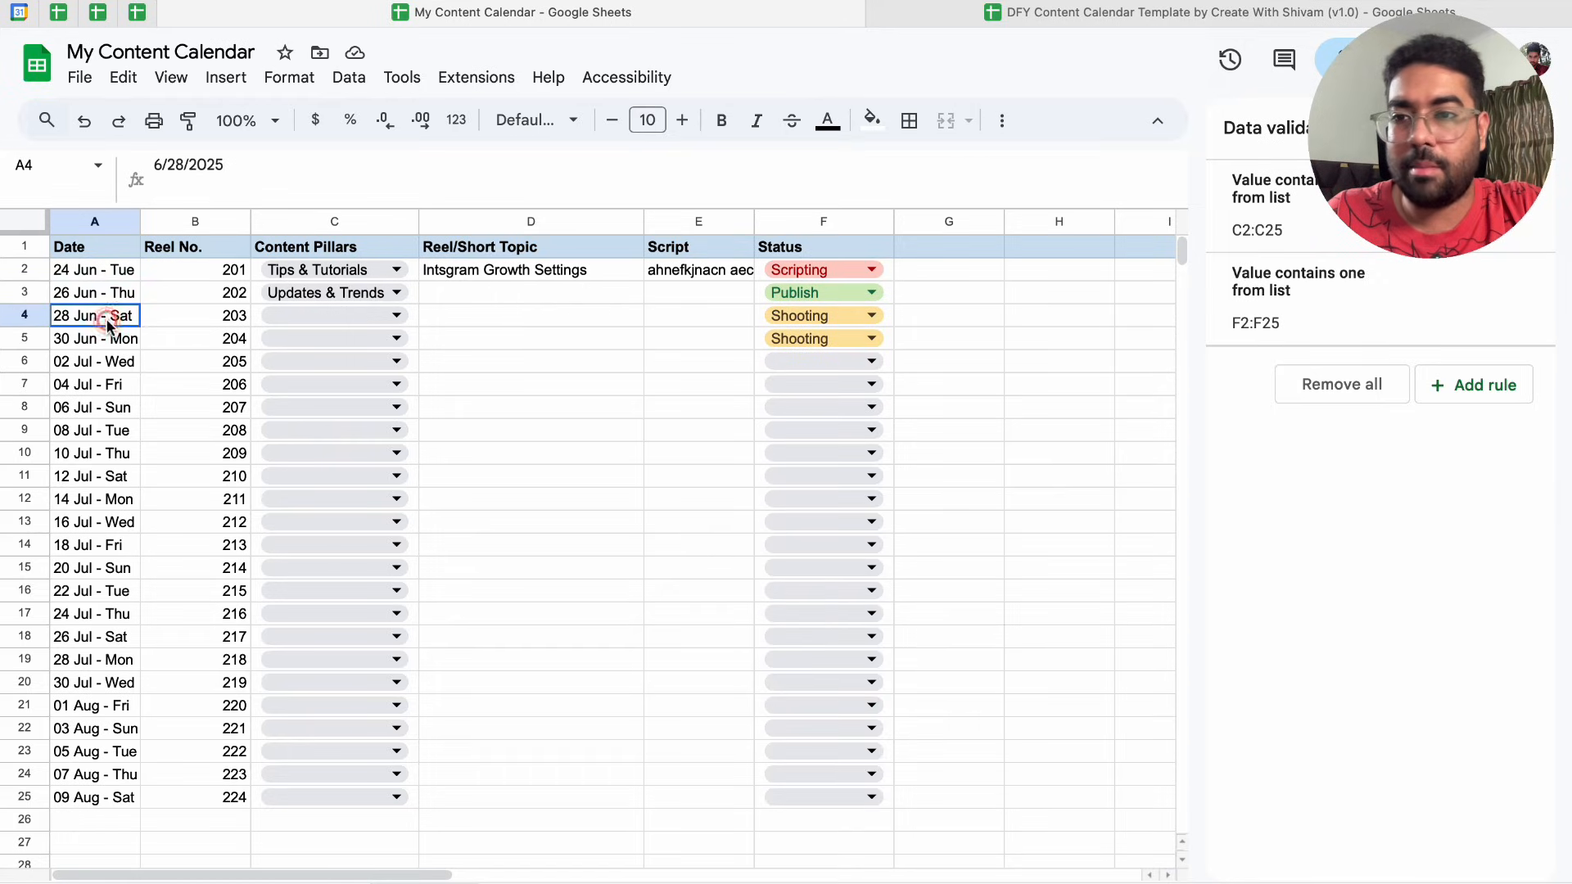
pyautogui.click(116, 339)
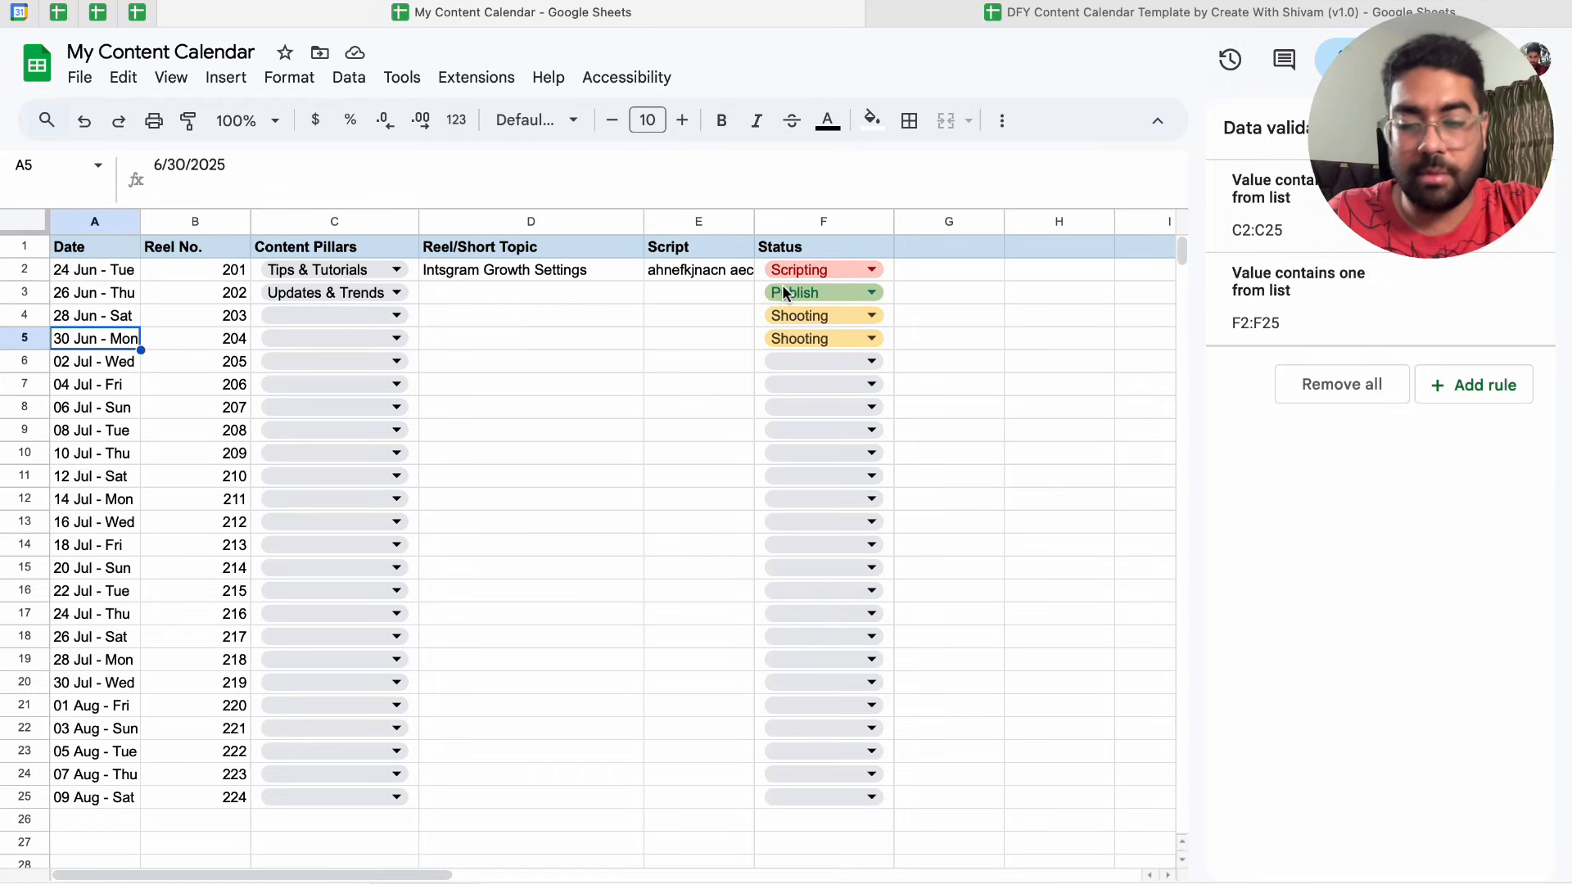
pyautogui.click(692, 358)
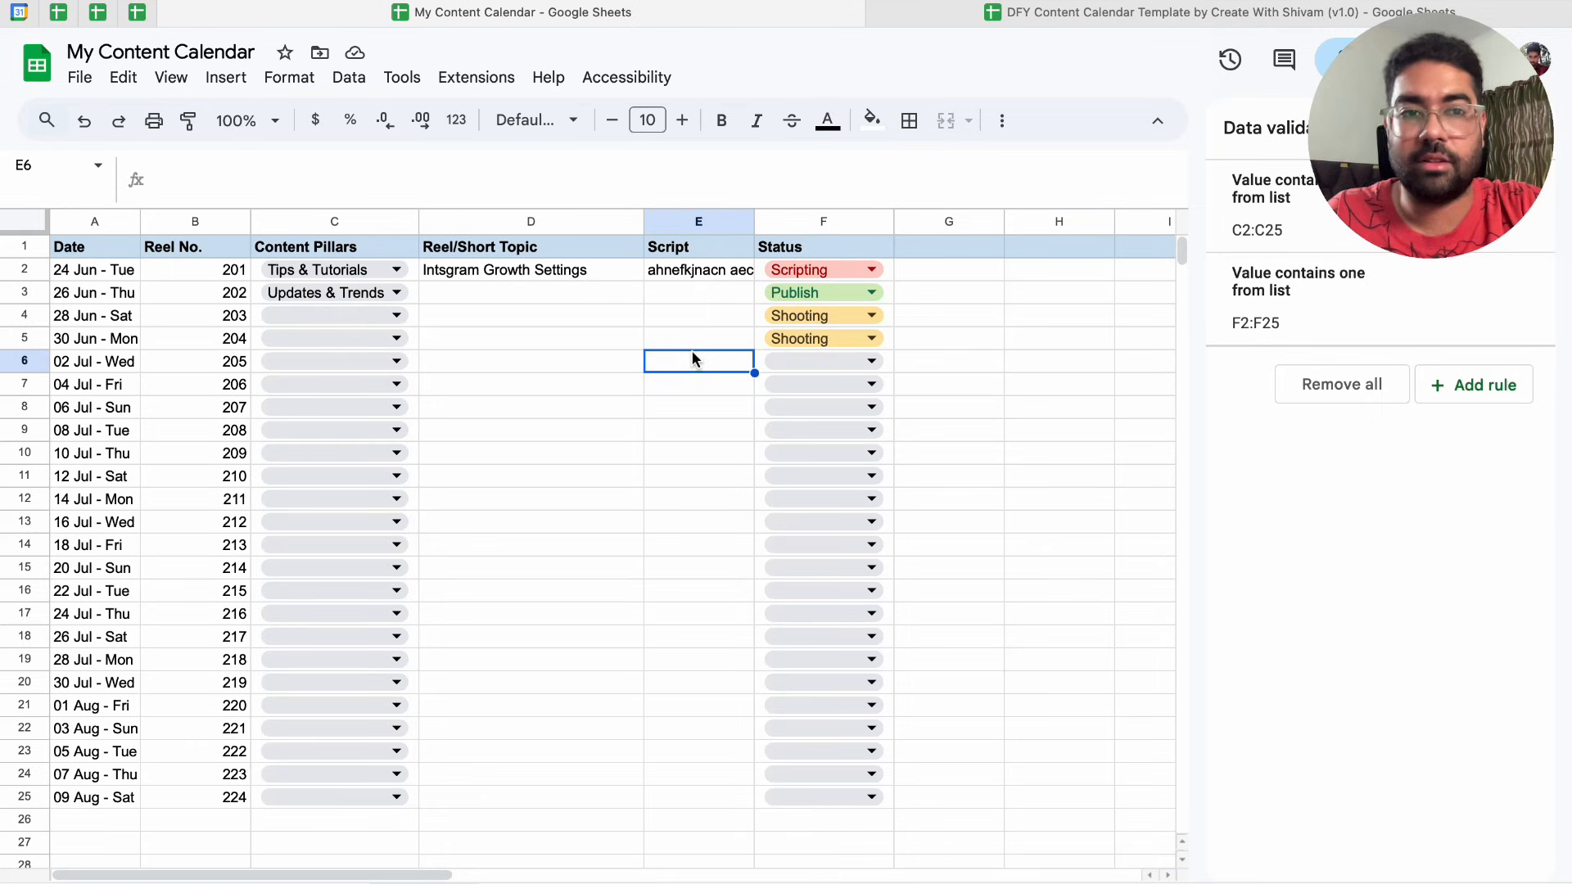
# Insert a new column before the Date column and head it "Year/Month" in A1
pyautogui.rightClick(94, 194)
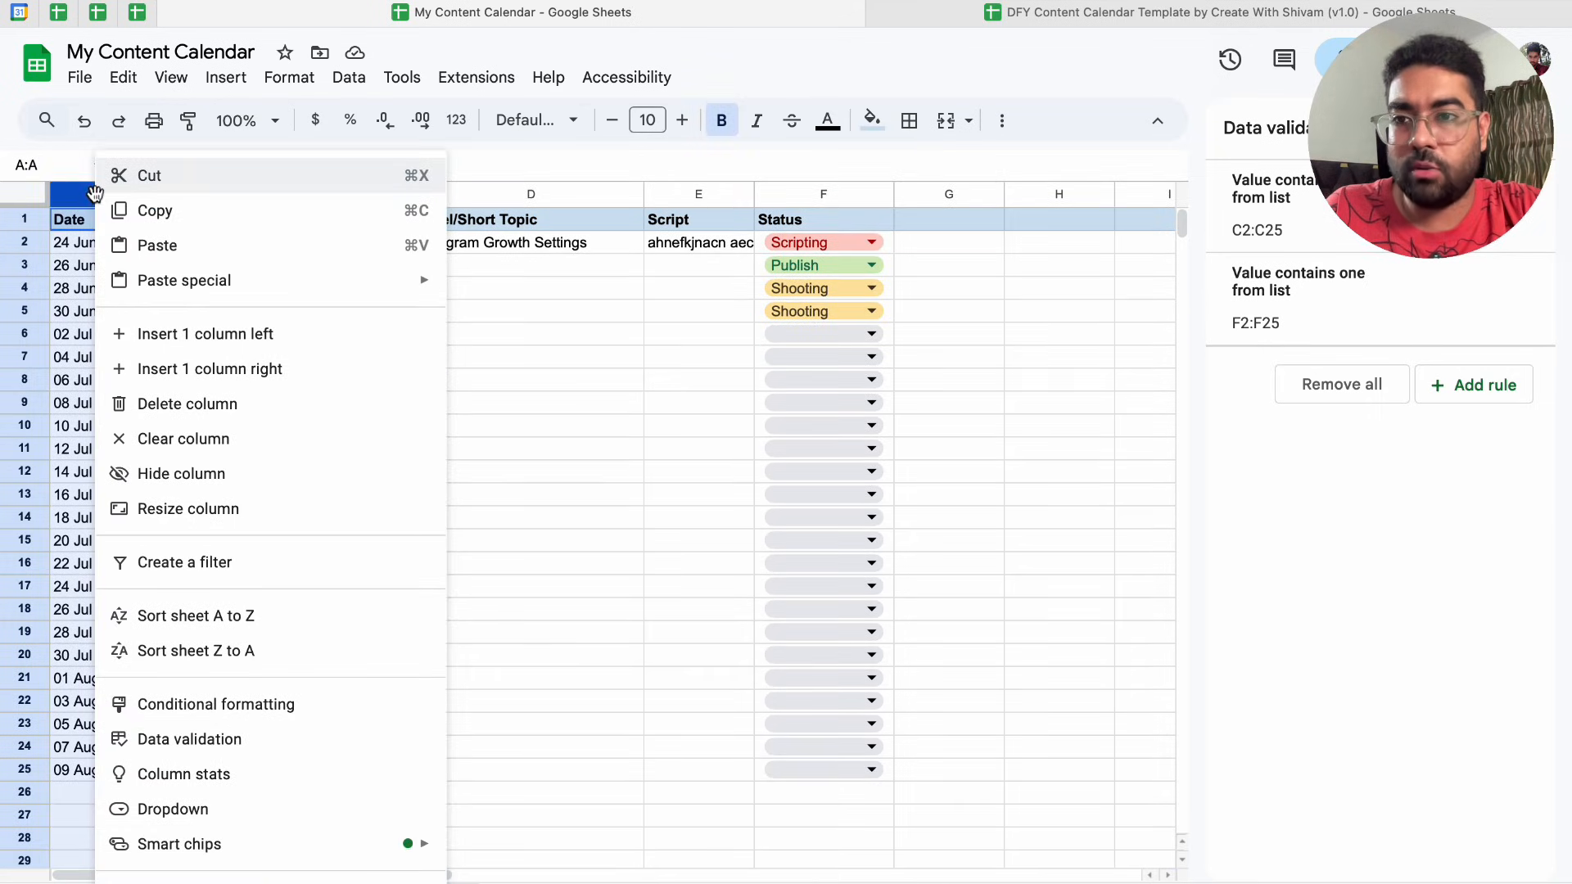
pyautogui.click(155, 334)
pyautogui.click(107, 223)
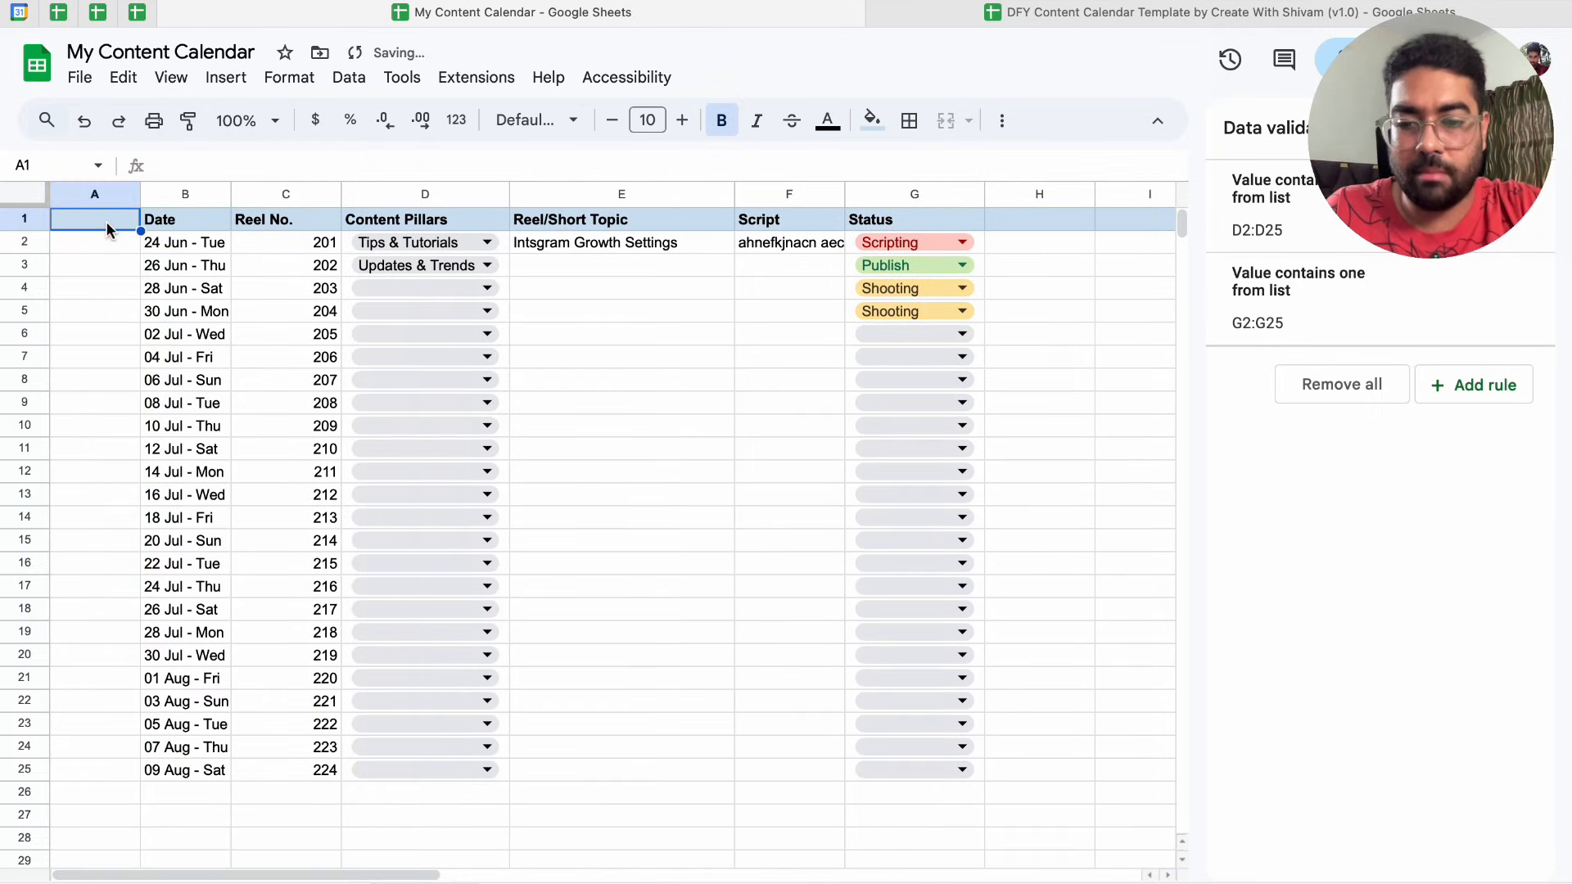
pyautogui.write('Year')
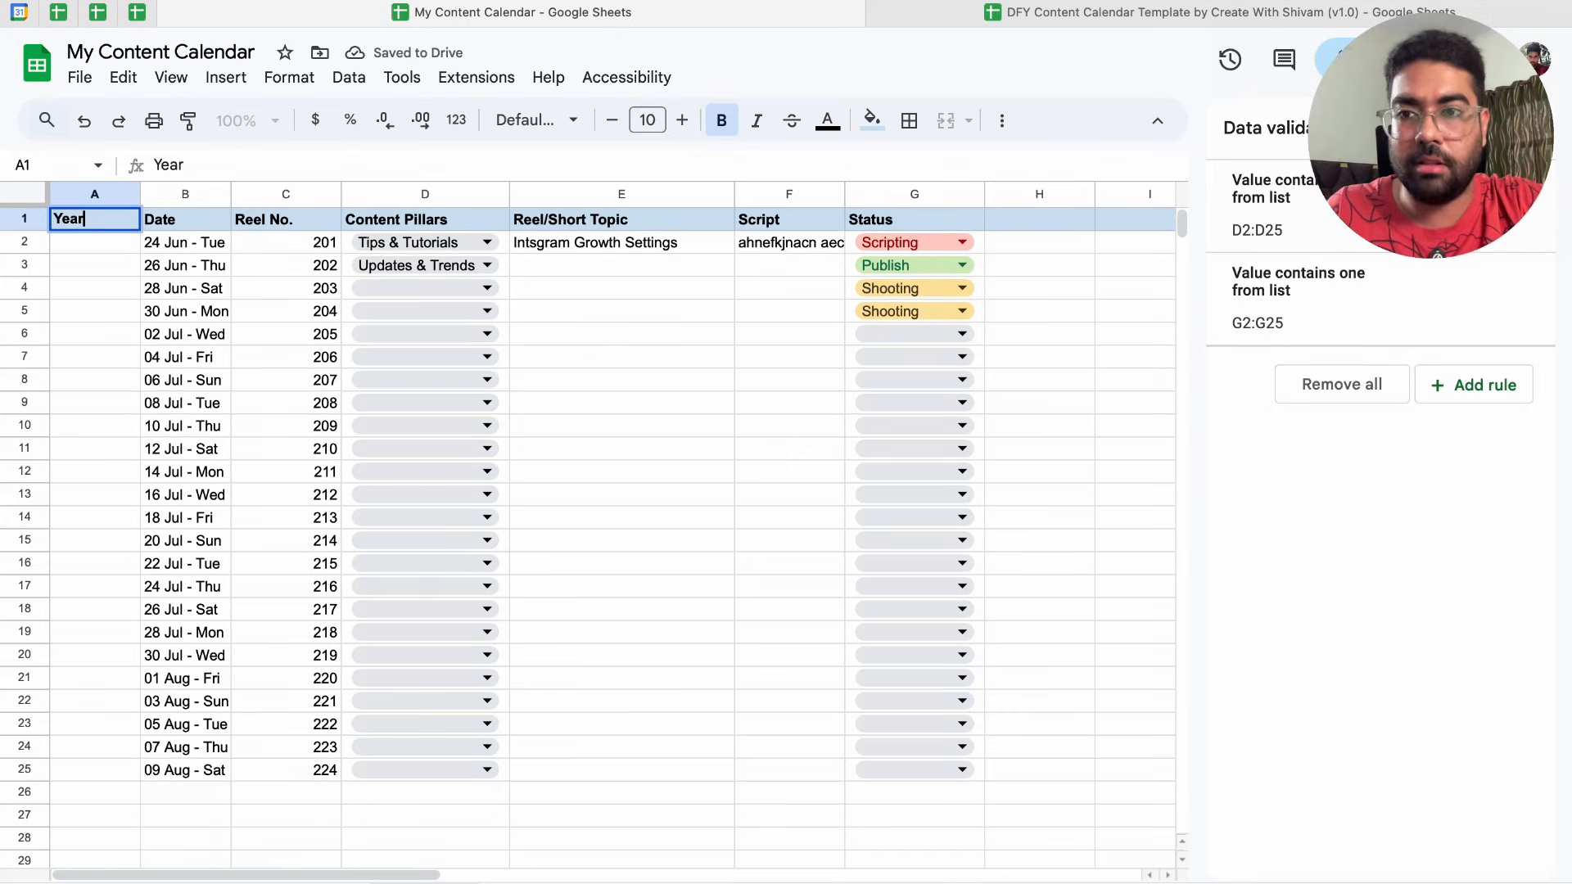
pyautogui.write('/Month')
pyautogui.press('Return')
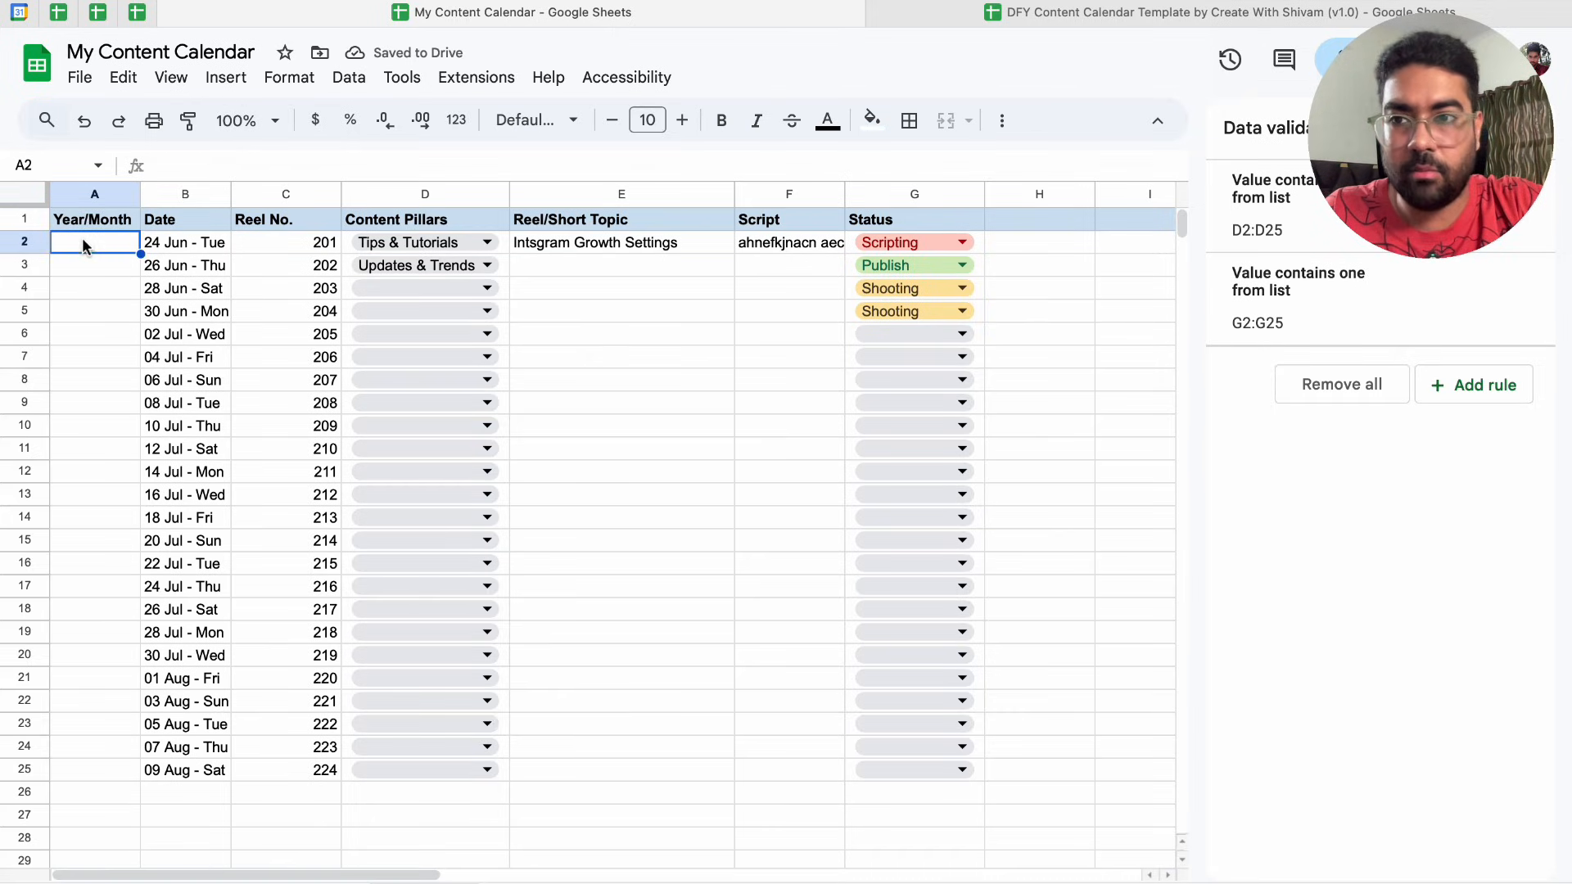
# Enter the formula =TEXT(B2,"YYYY"&" "&"MMM") in A2 to derive the year and month from the date
pyautogui.write('=TEXT(')
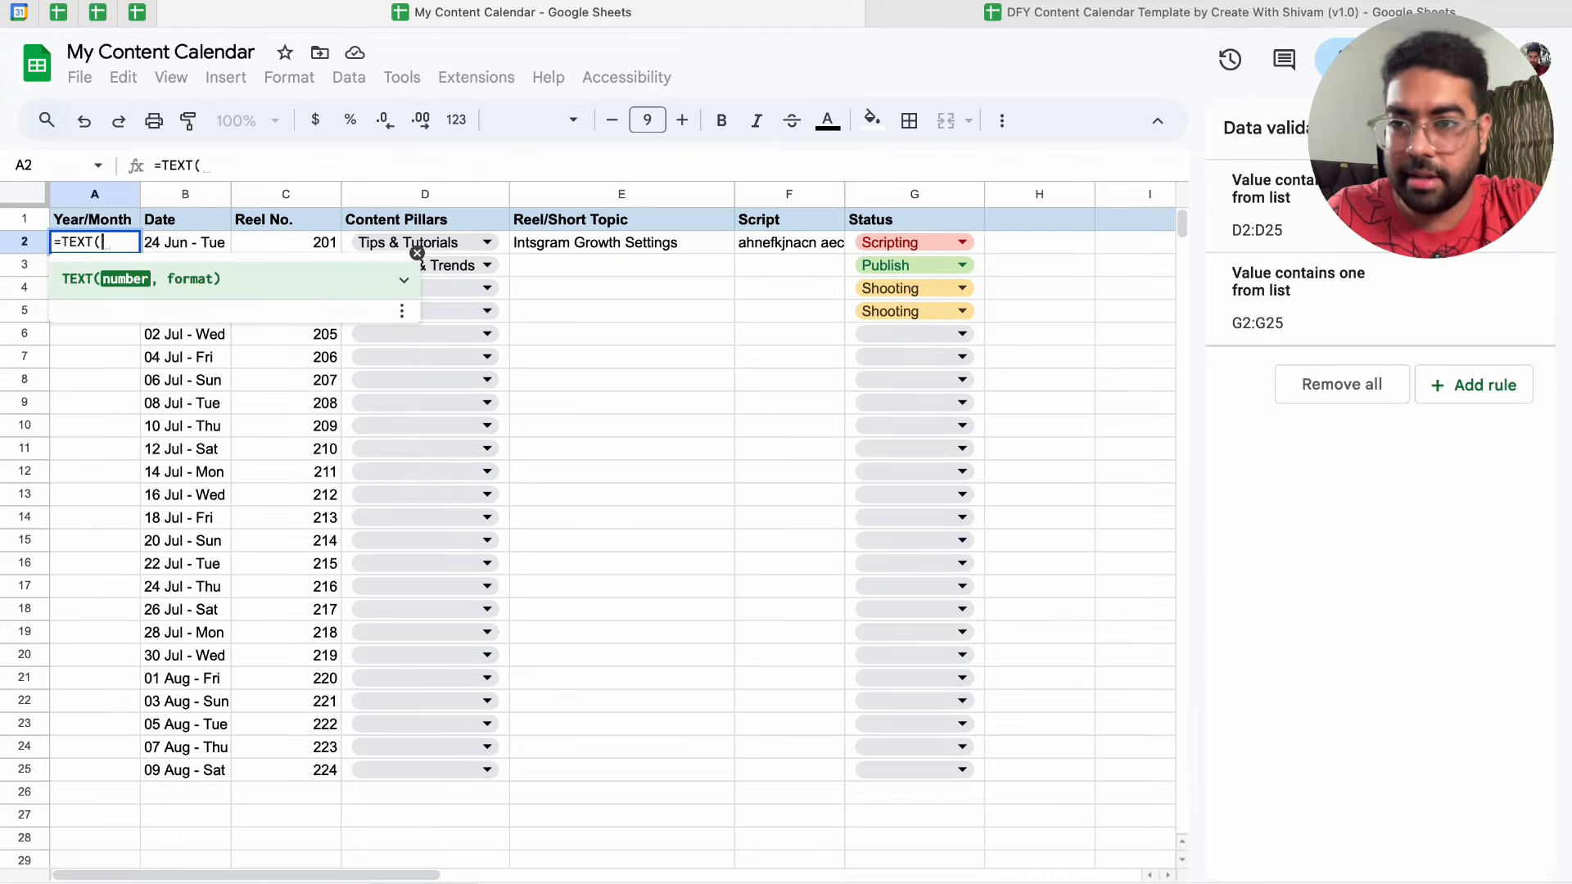
pyautogui.click(165, 242)
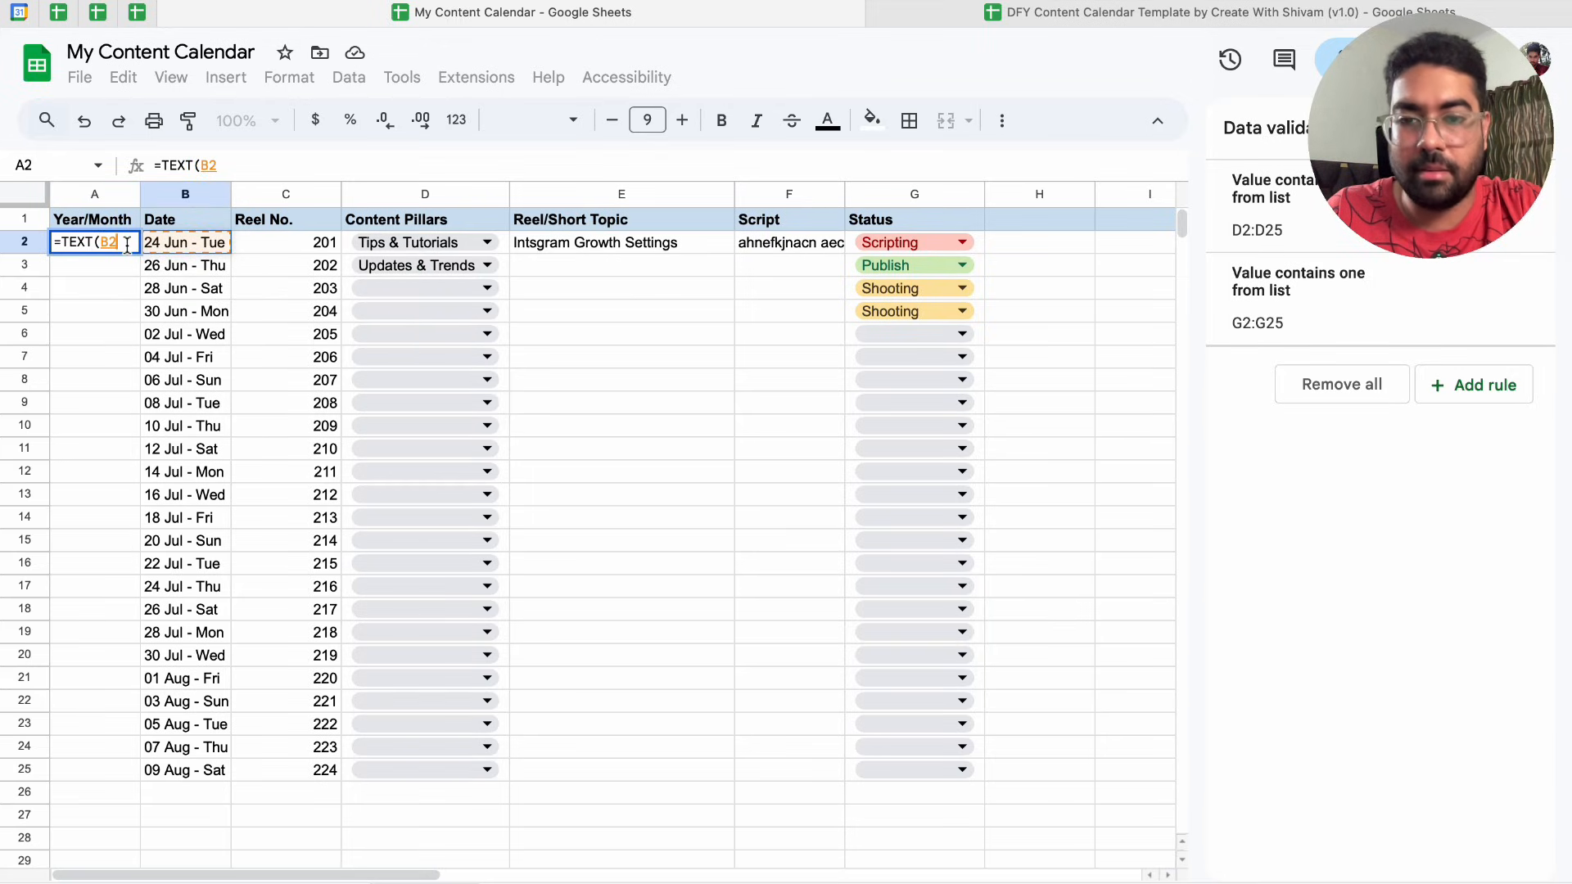
pyautogui.write(',')
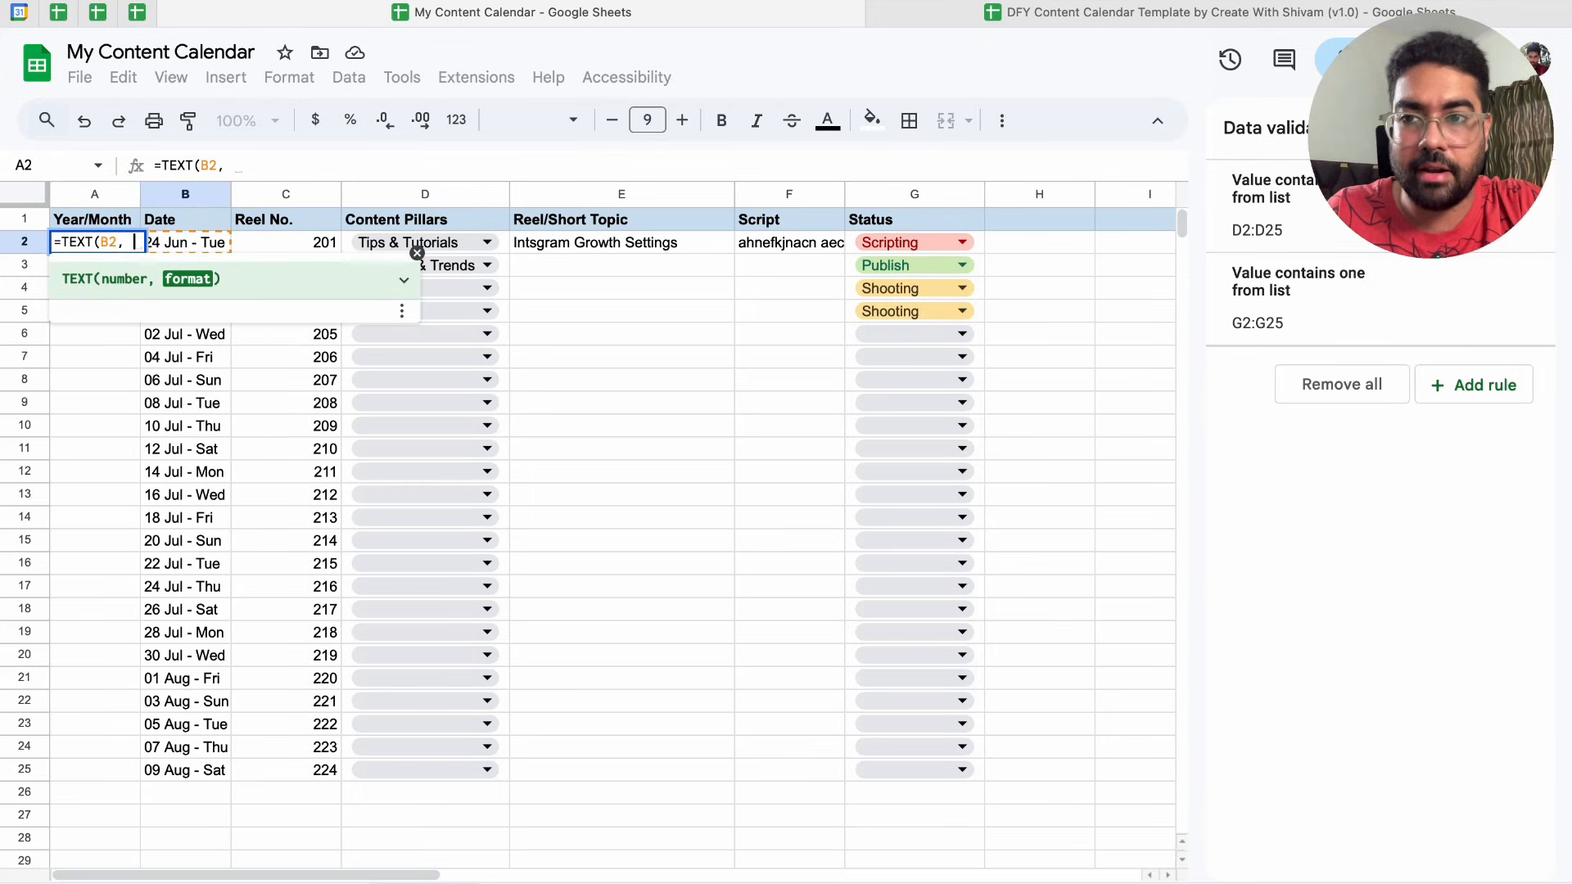
pyautogui.press('BackSpace')
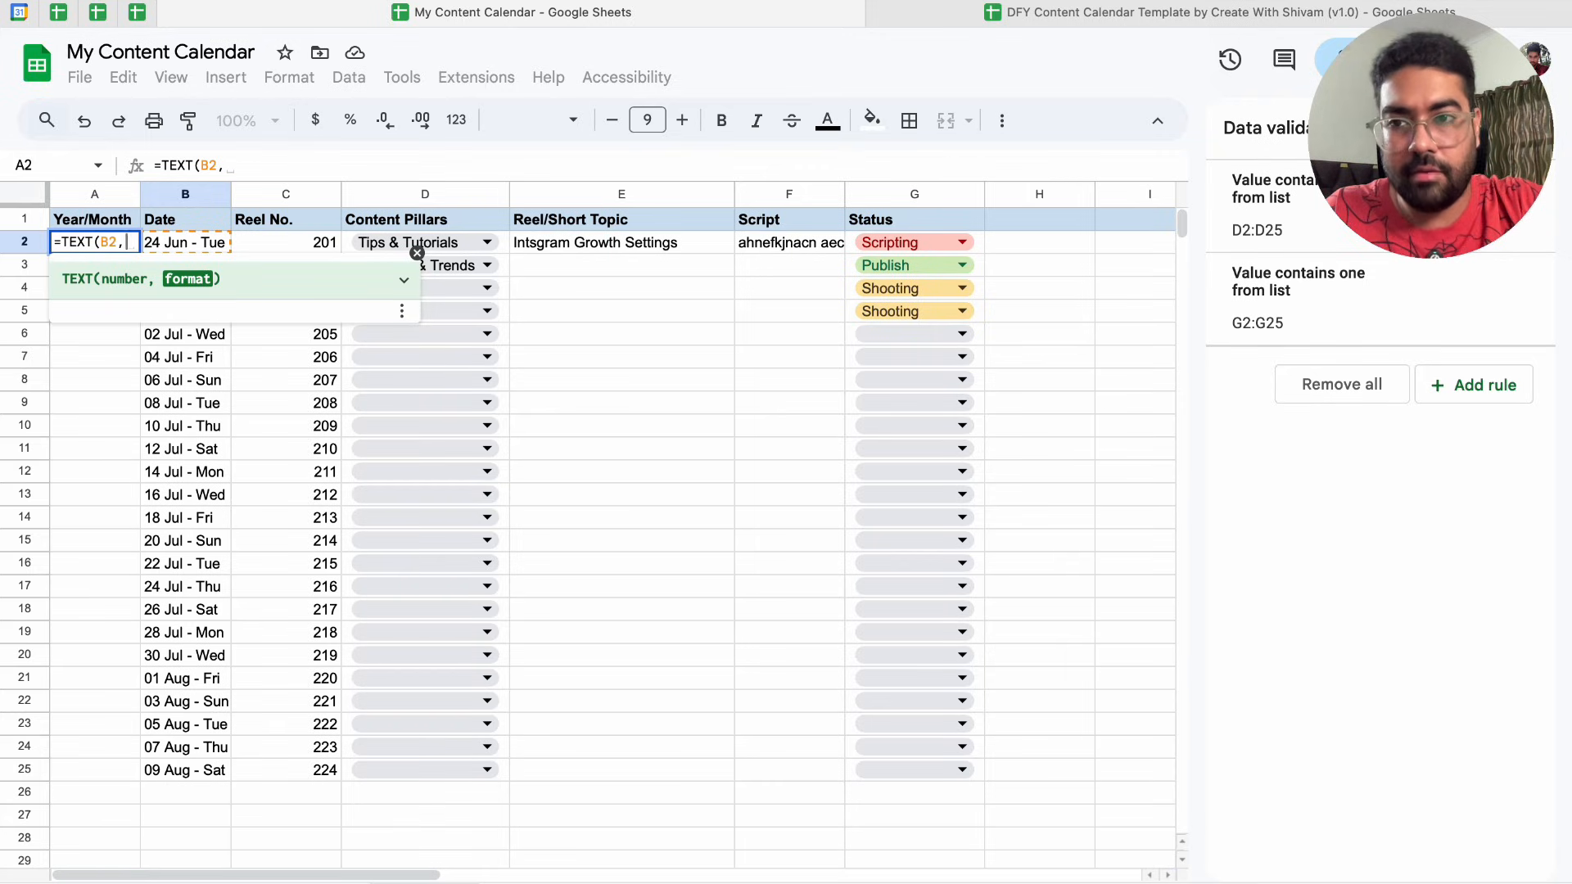
pyautogui.write('"')
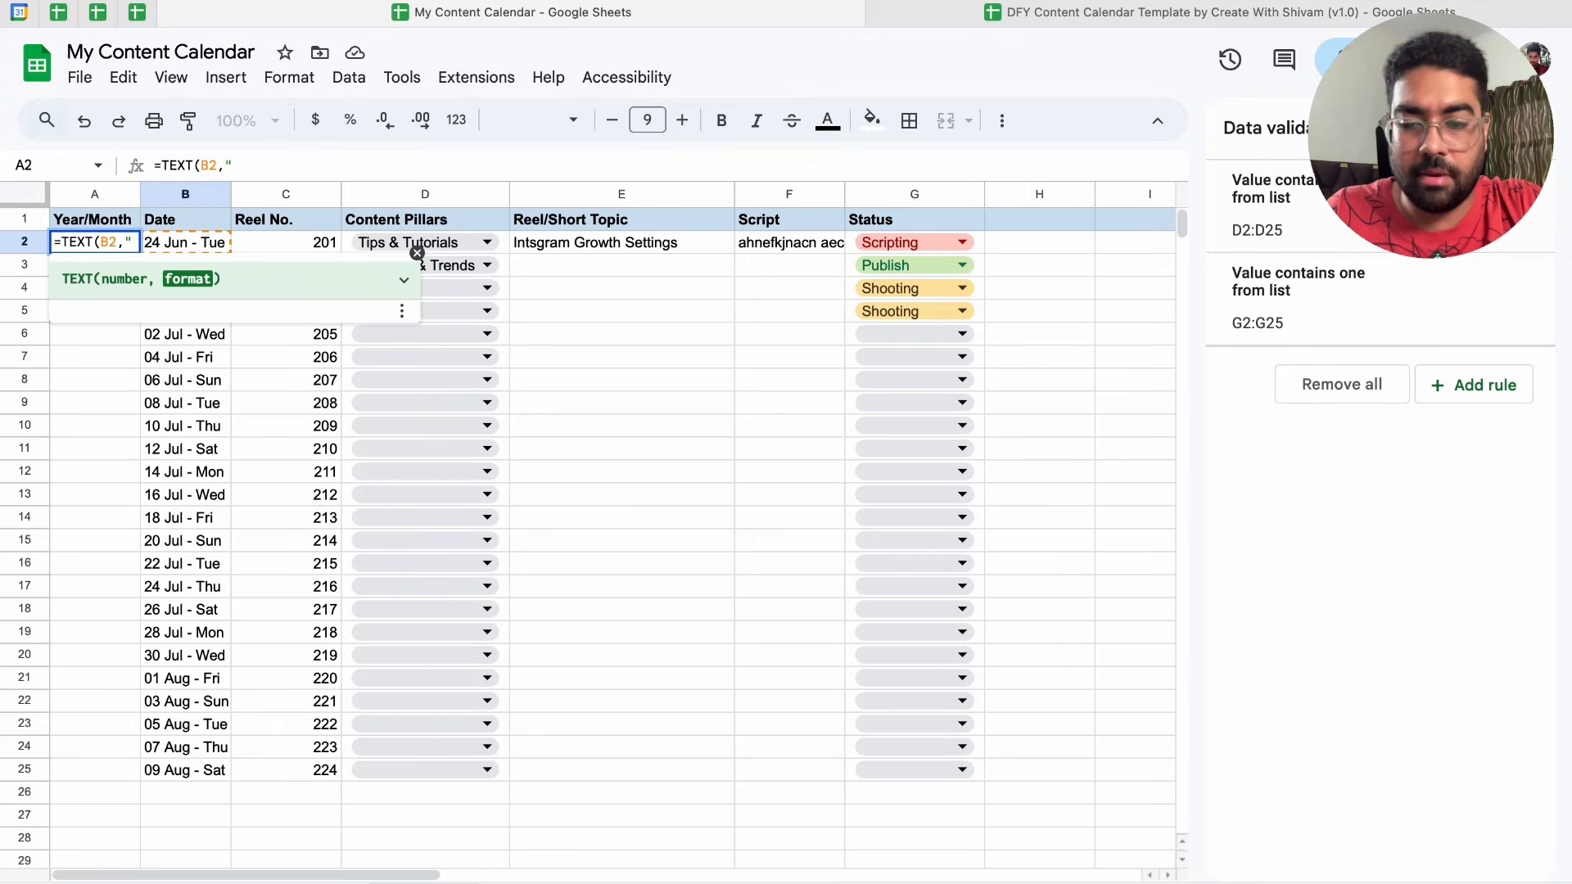
pyautogui.write('YYYY"')
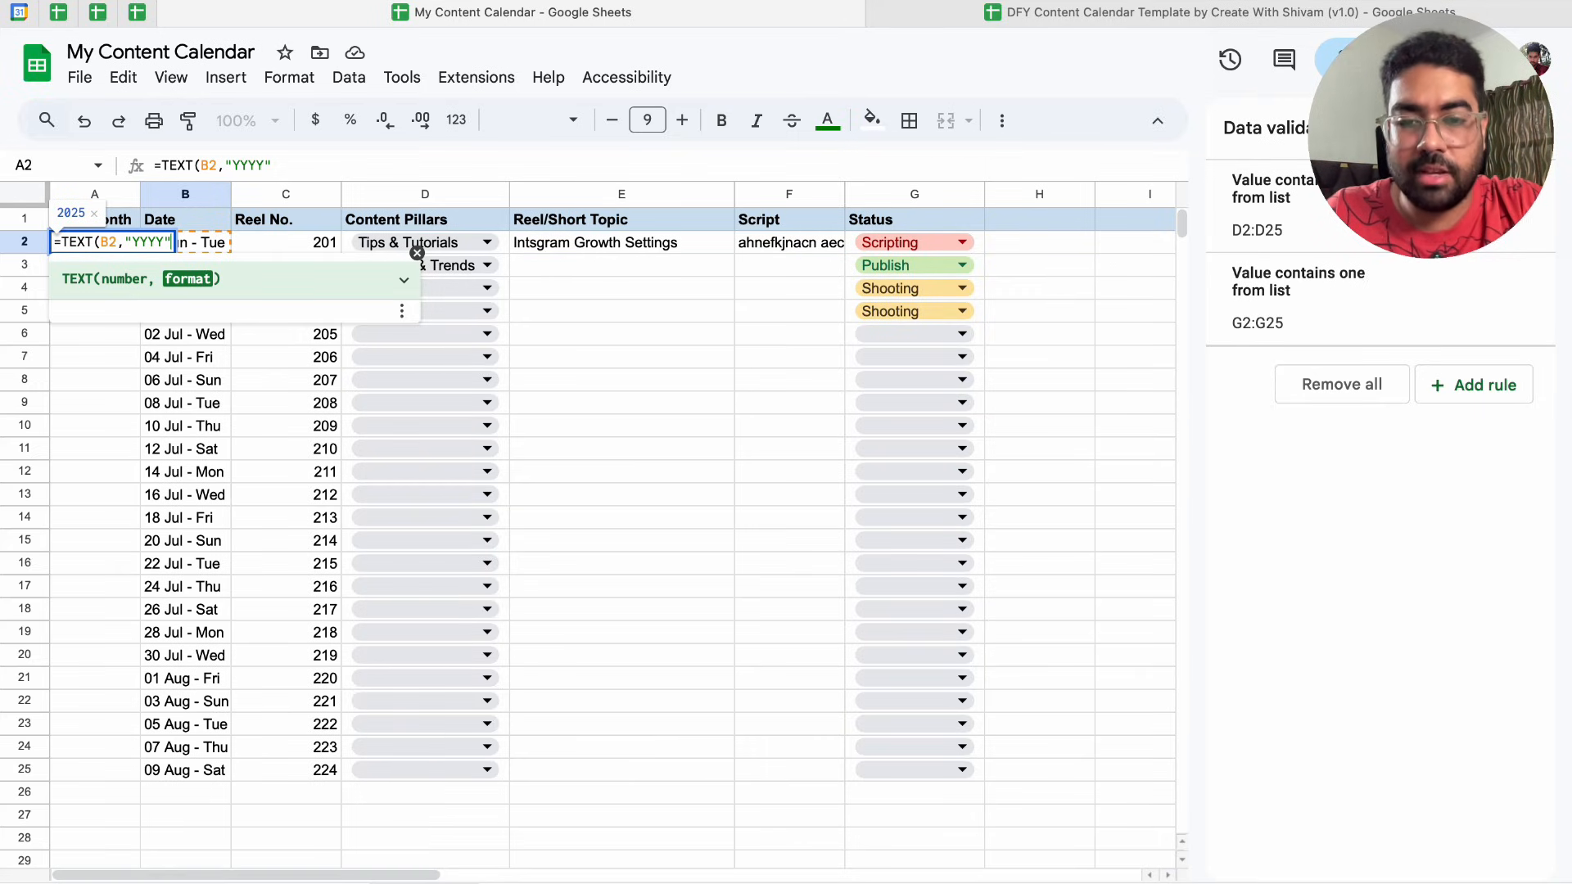
pyautogui.write('&"')
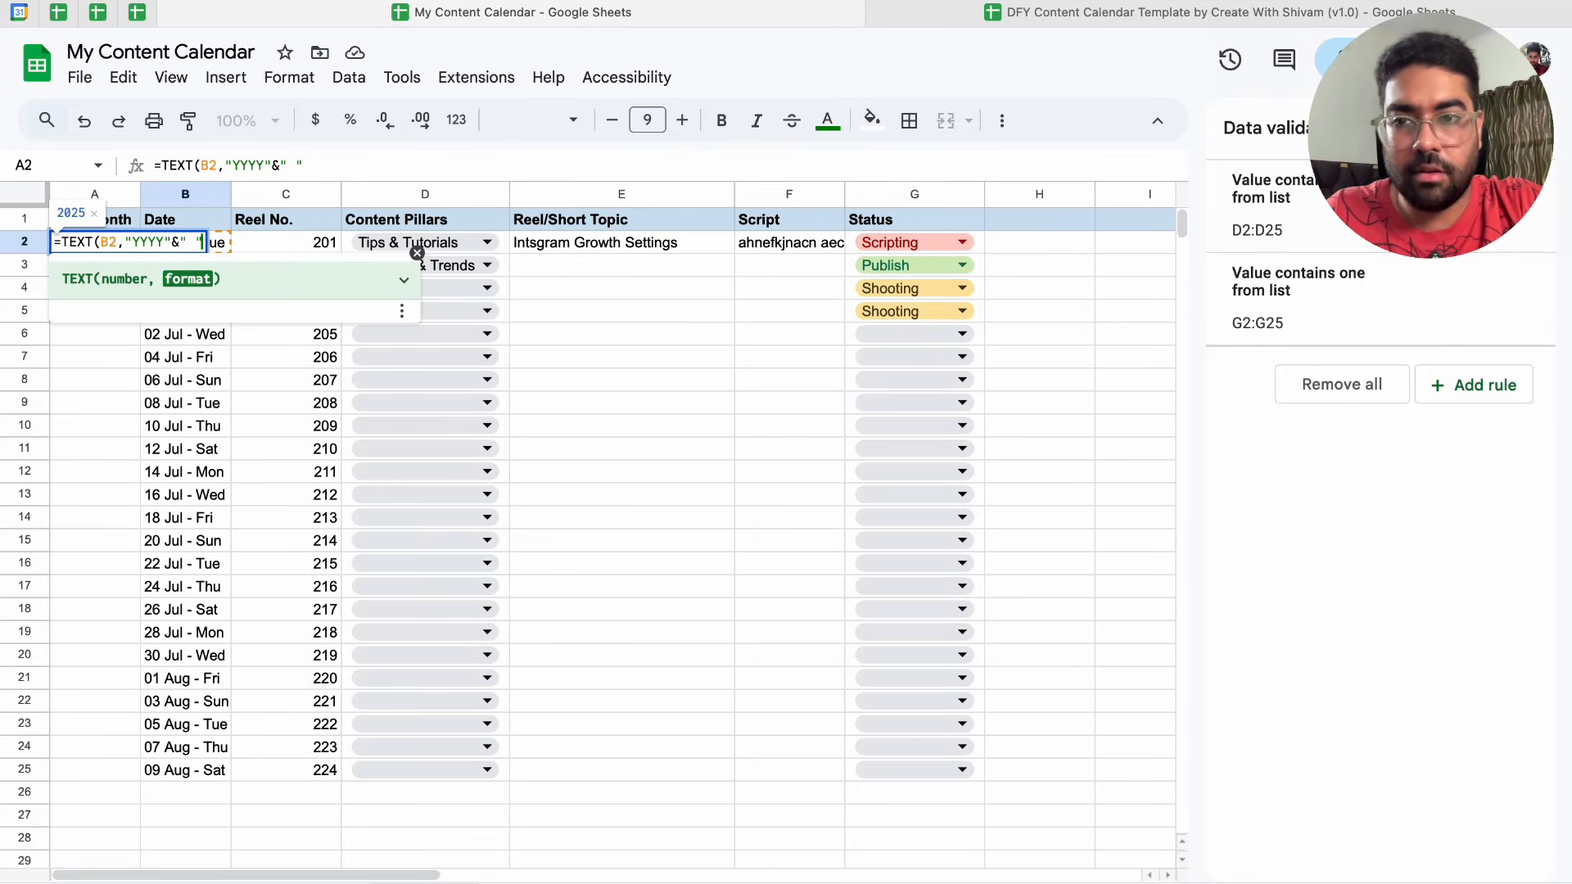
pyautogui.write(' "&"')
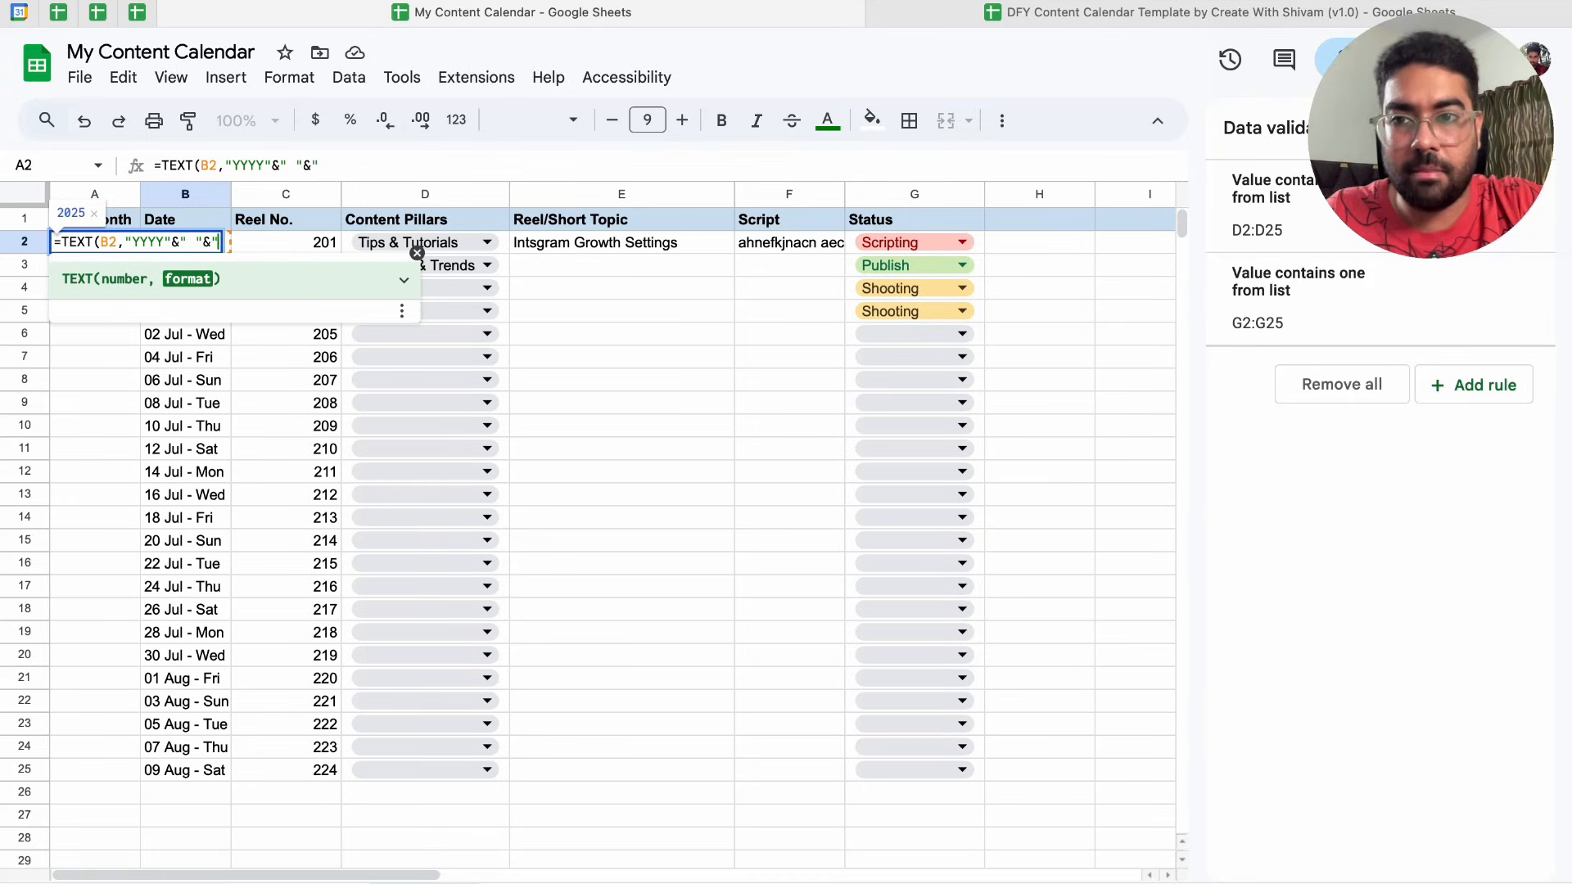
pyautogui.write('MMM')
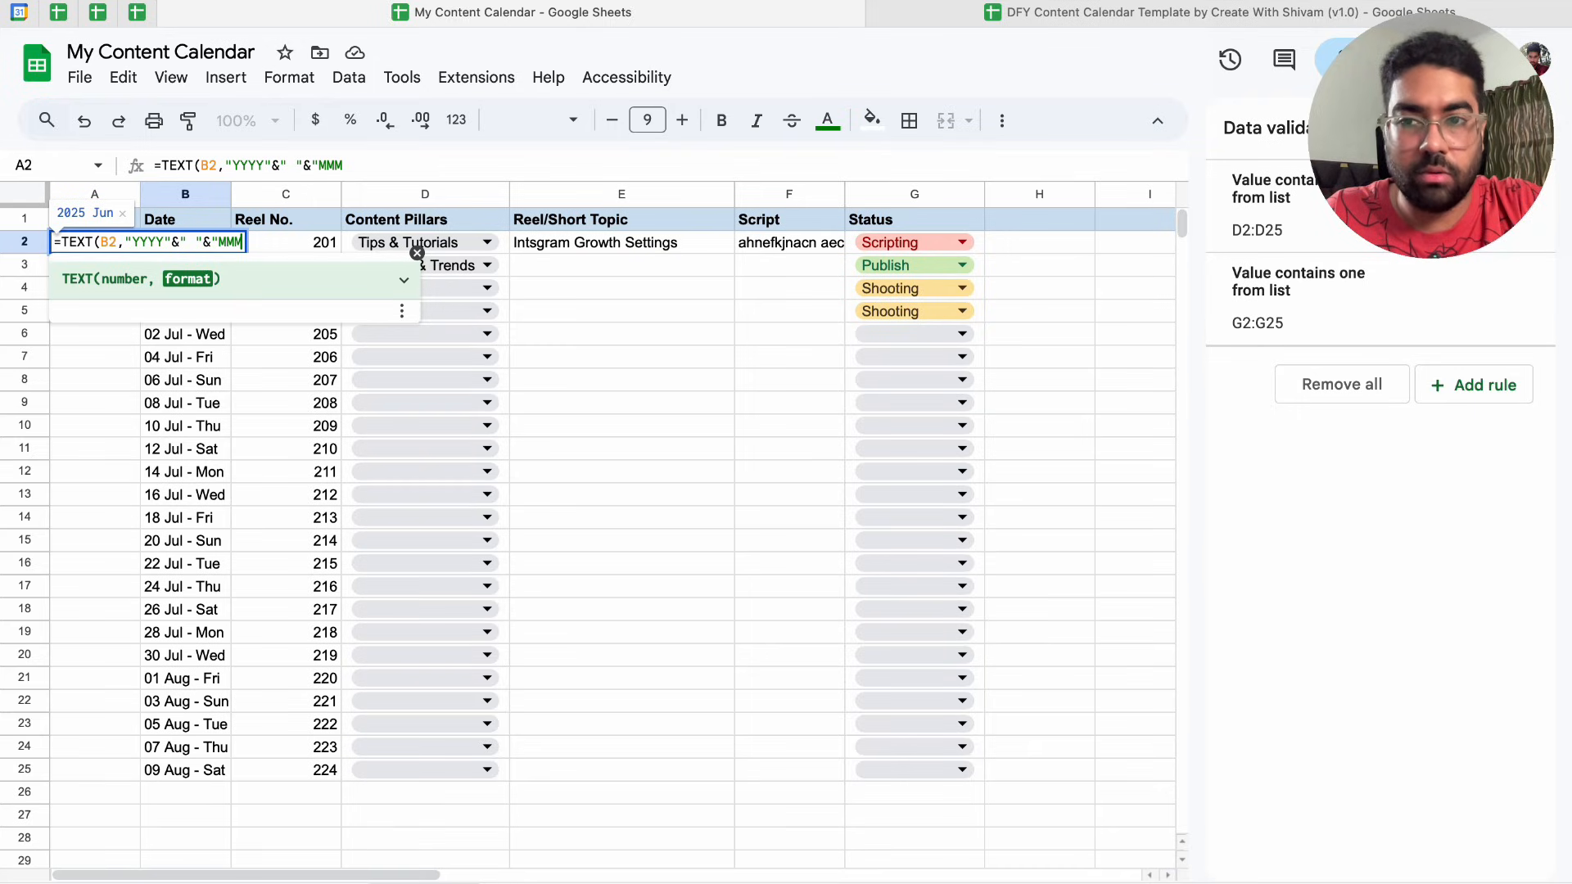
pyautogui.write('")')
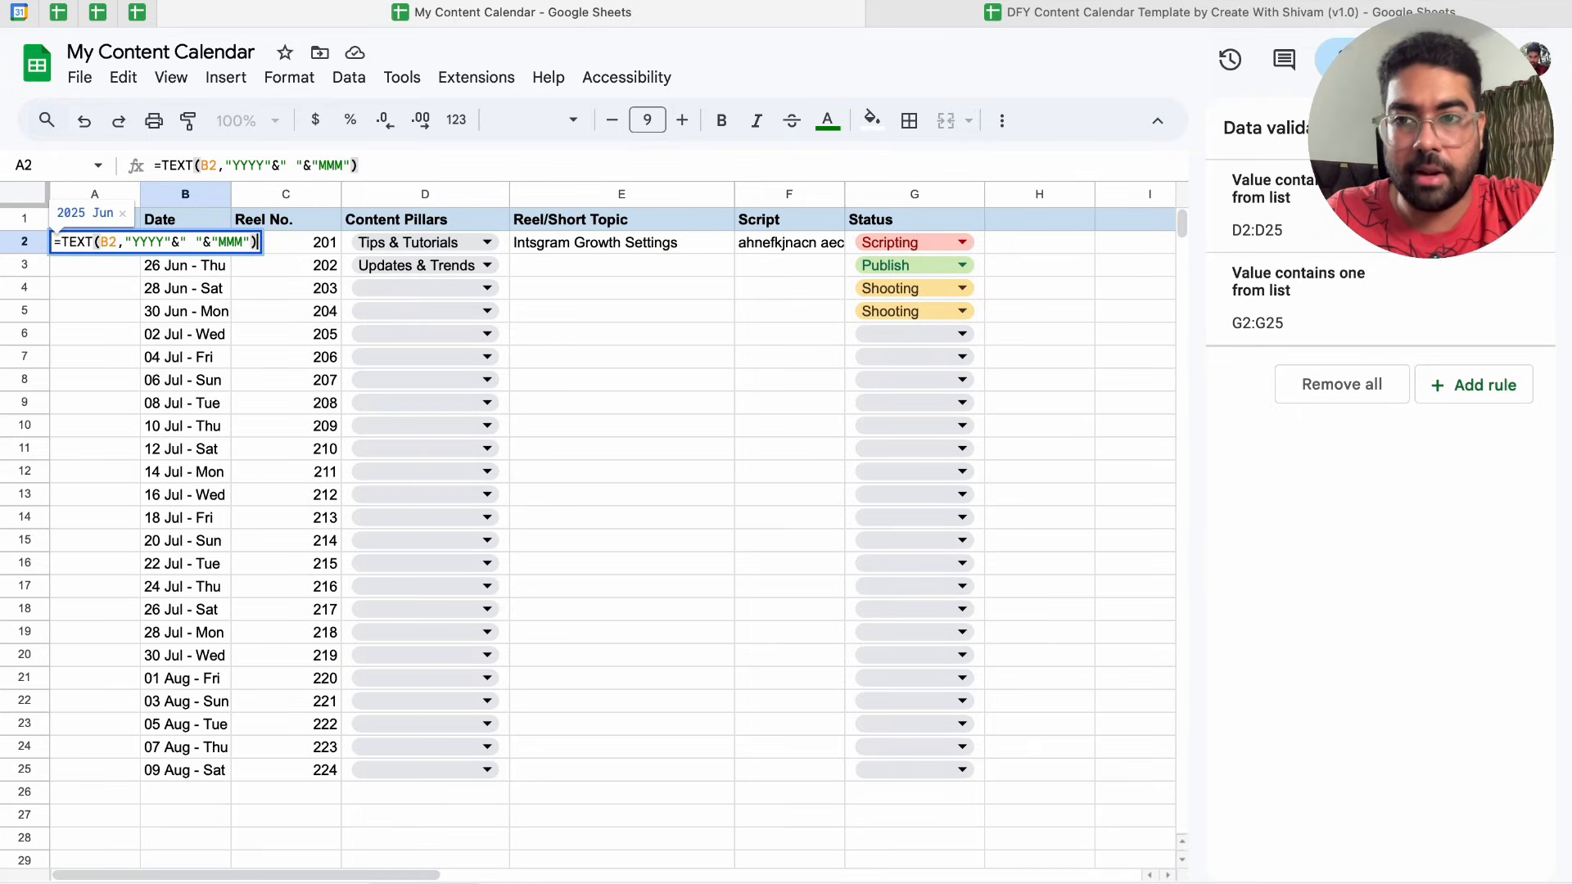
pyautogui.press('Return')
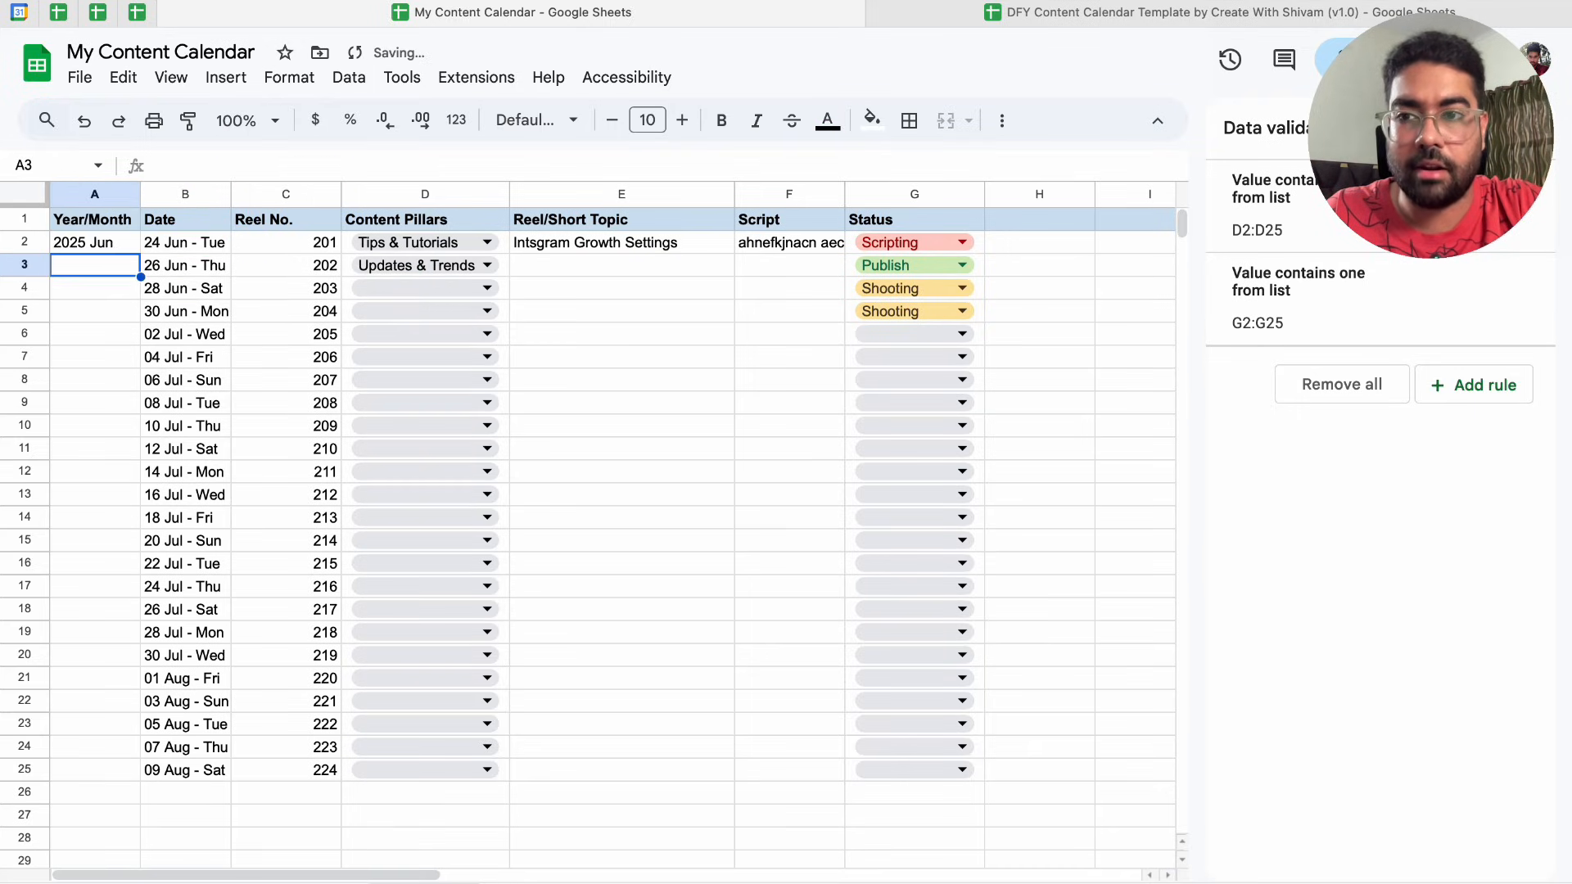
# Fill the Year/Month formula from A2 down to A25 and check several rows against their dates
pyautogui.click(168, 244)
pyautogui.click(102, 244)
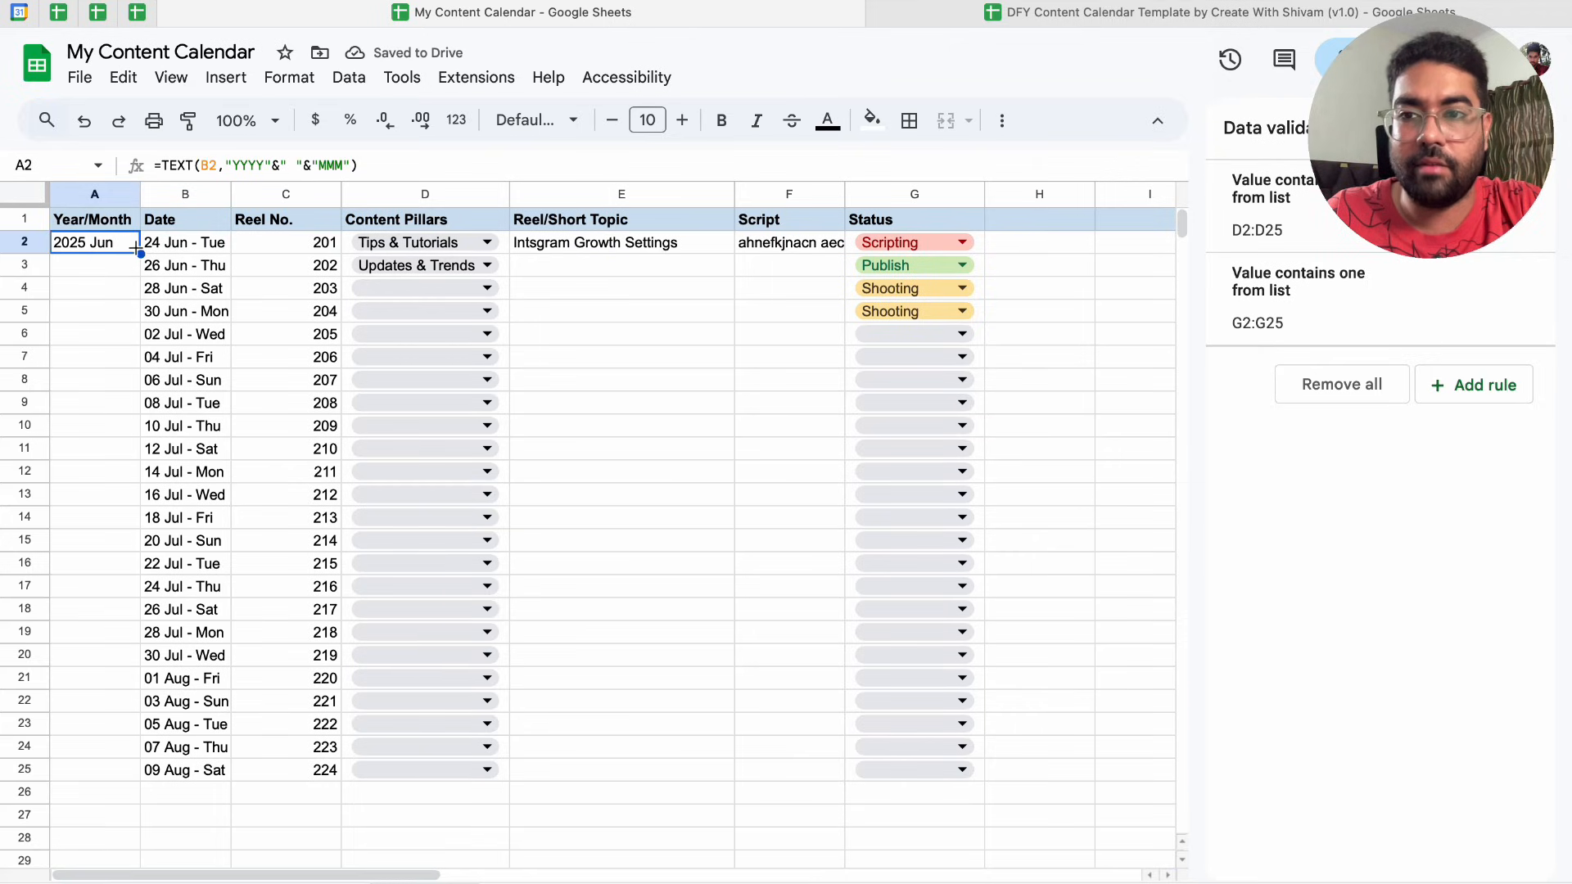
pyautogui.moveTo(137, 253); pyautogui.dragTo(110, 774)
pyautogui.click(102, 380)
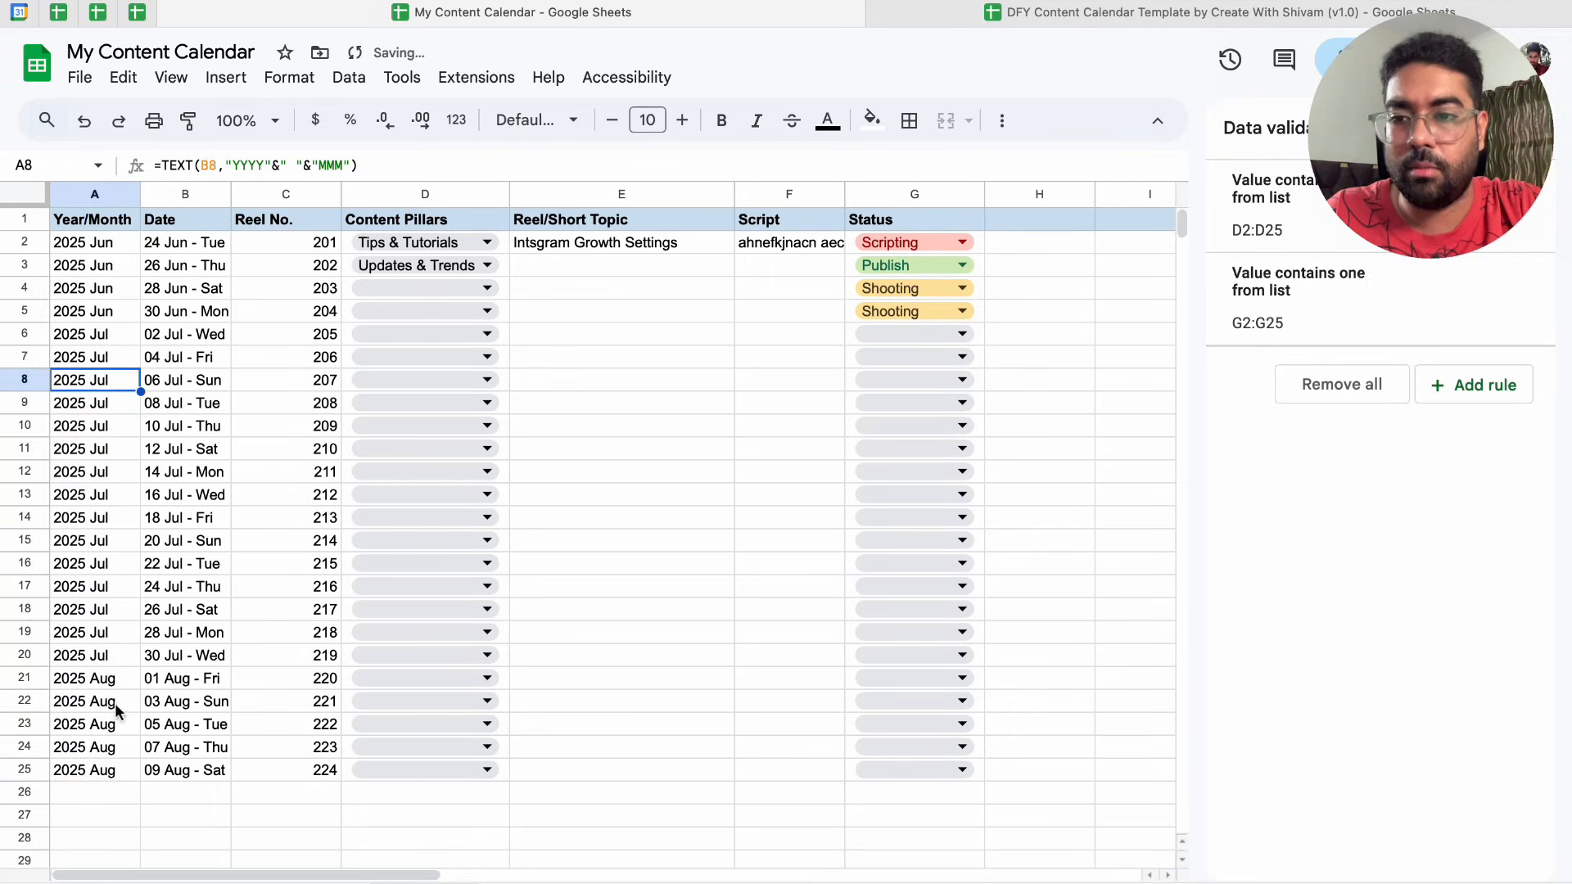
pyautogui.click(205, 677)
pyautogui.click(106, 680)
pyautogui.click(150, 542)
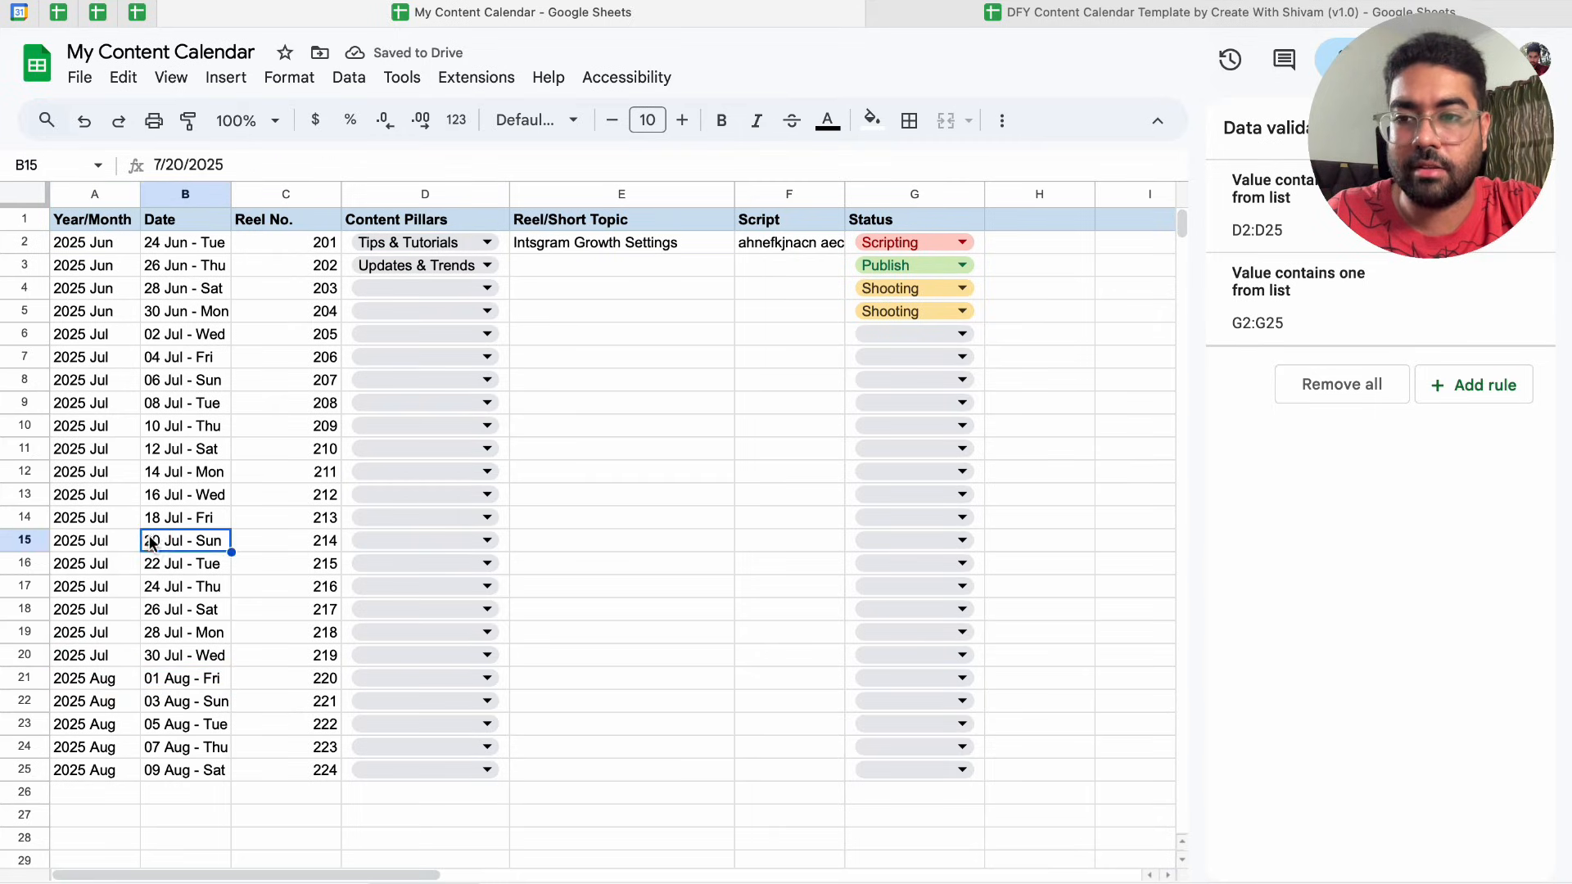
pyautogui.press('Left')
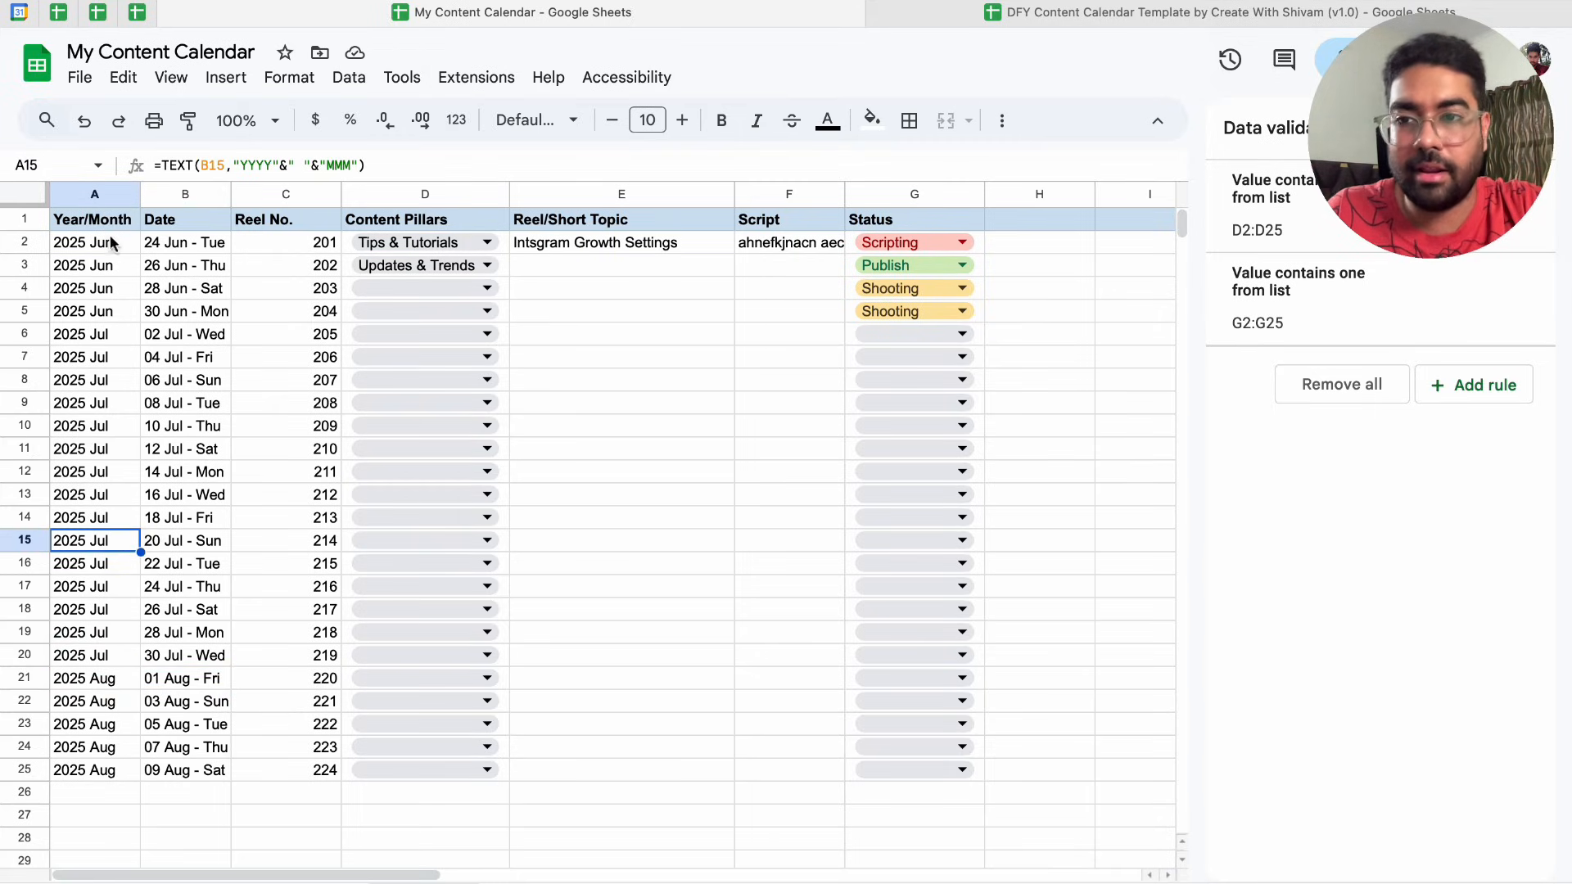
# Freeze the header row of the calendar and check it by moving through the rows
pyautogui.click(565, 265)
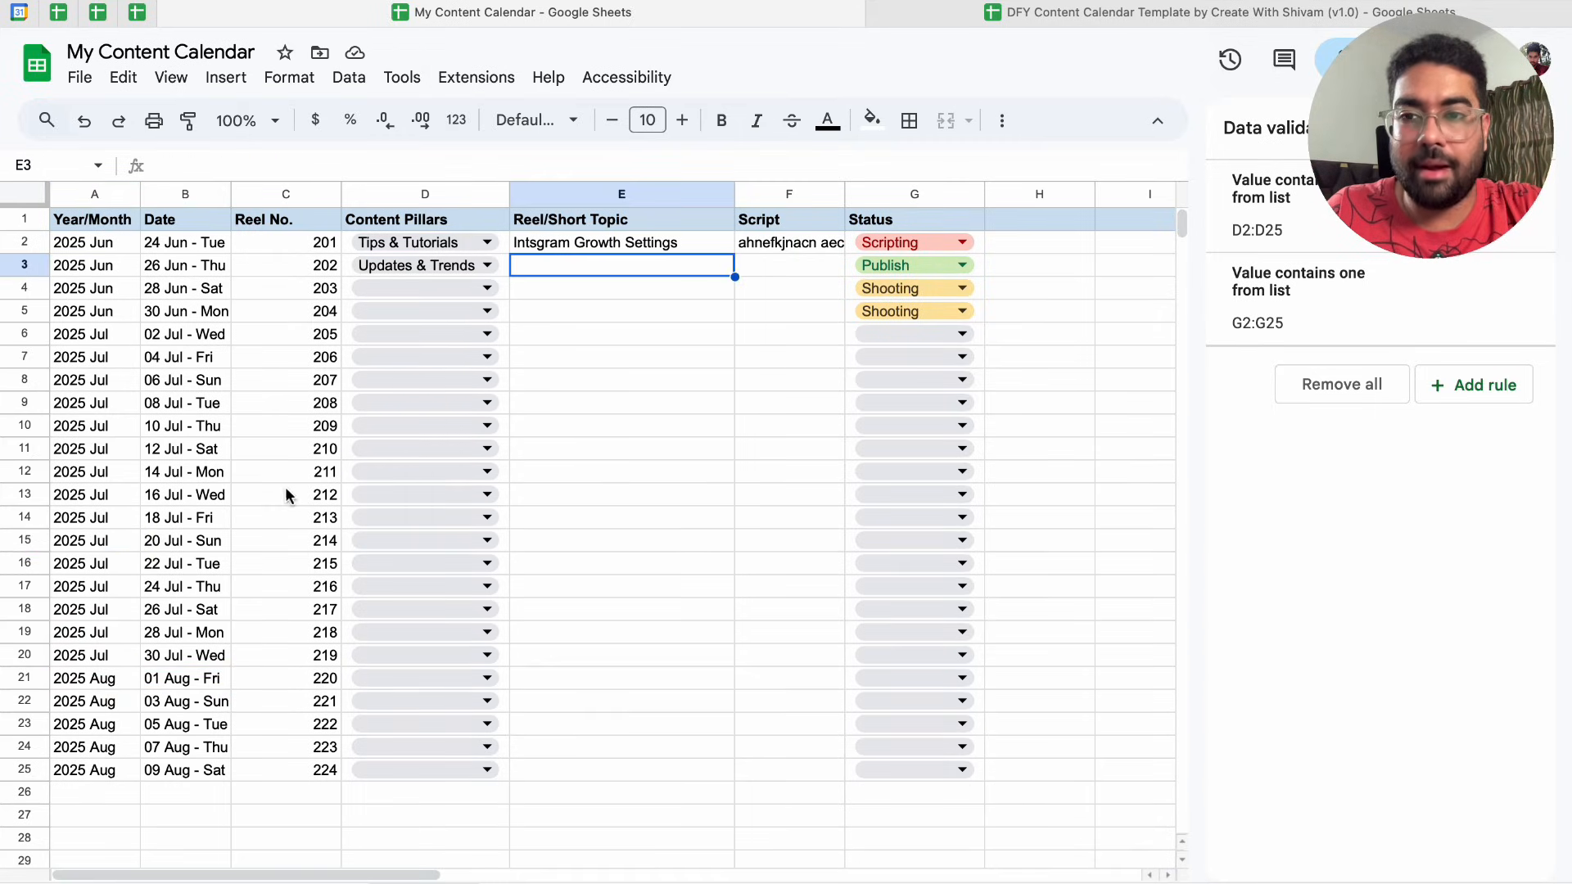
pyautogui.scroll(-5, 287, 488)
pyautogui.scroll(3, 286, 496)
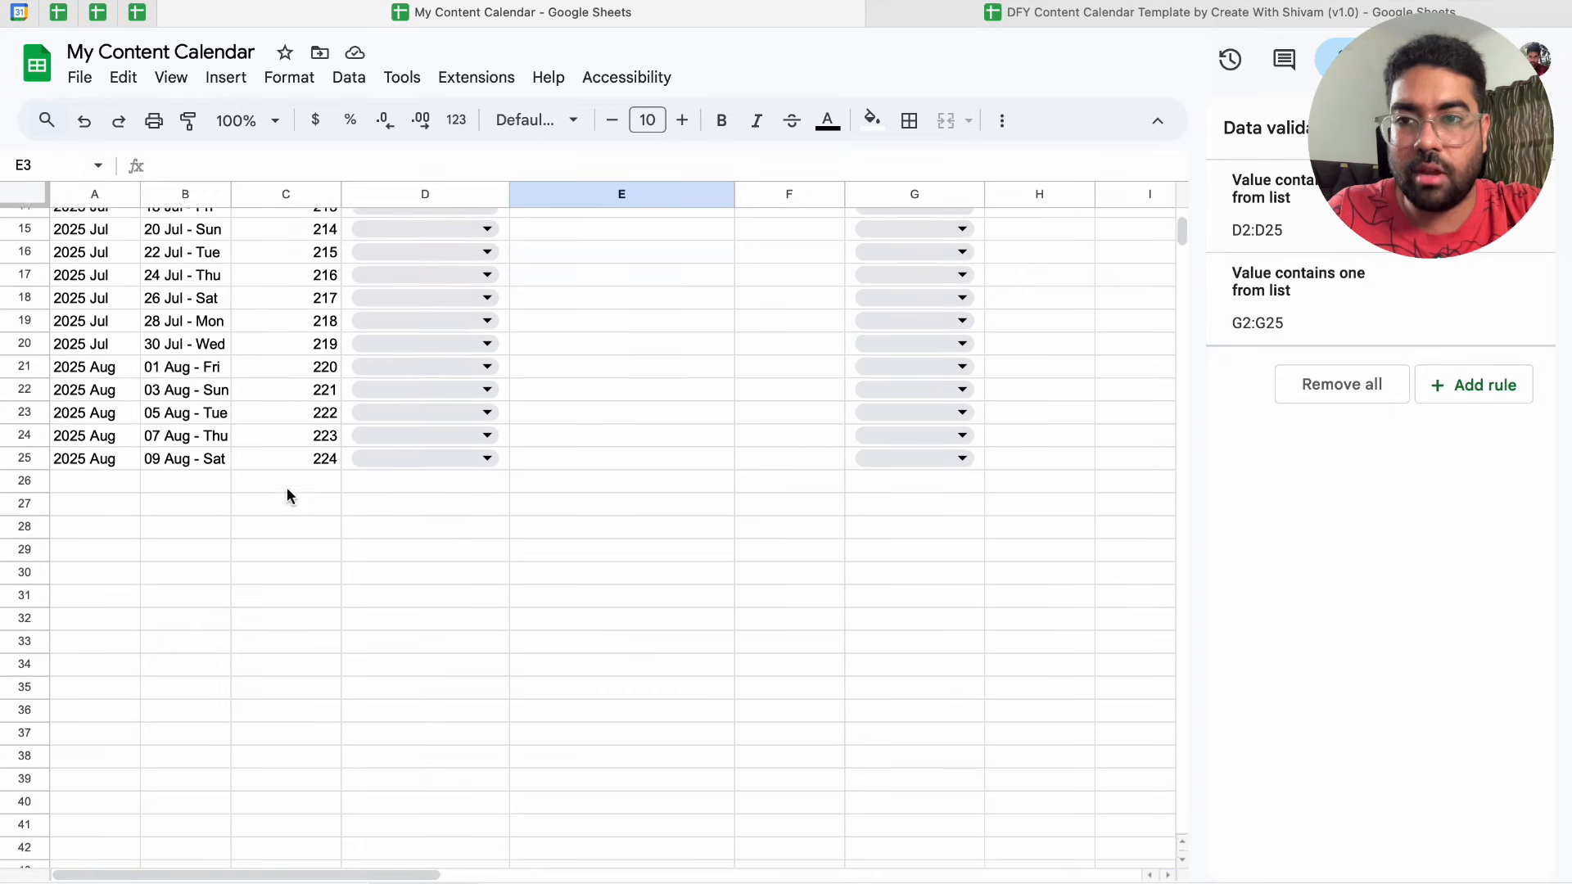
pyautogui.scroll(5, 817, 319)
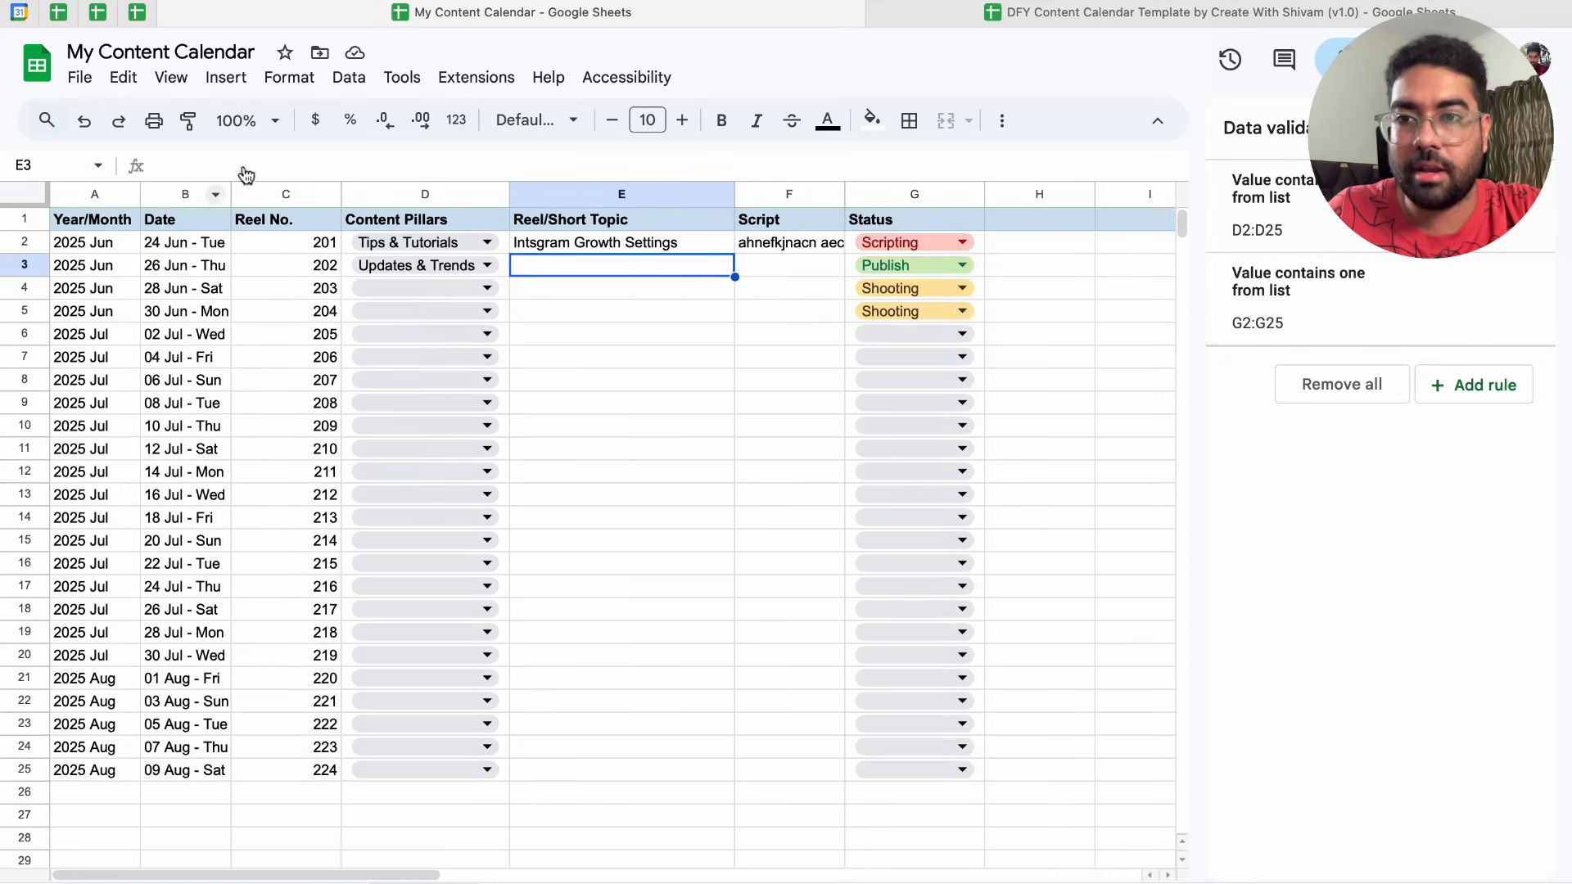
pyautogui.click(171, 79)
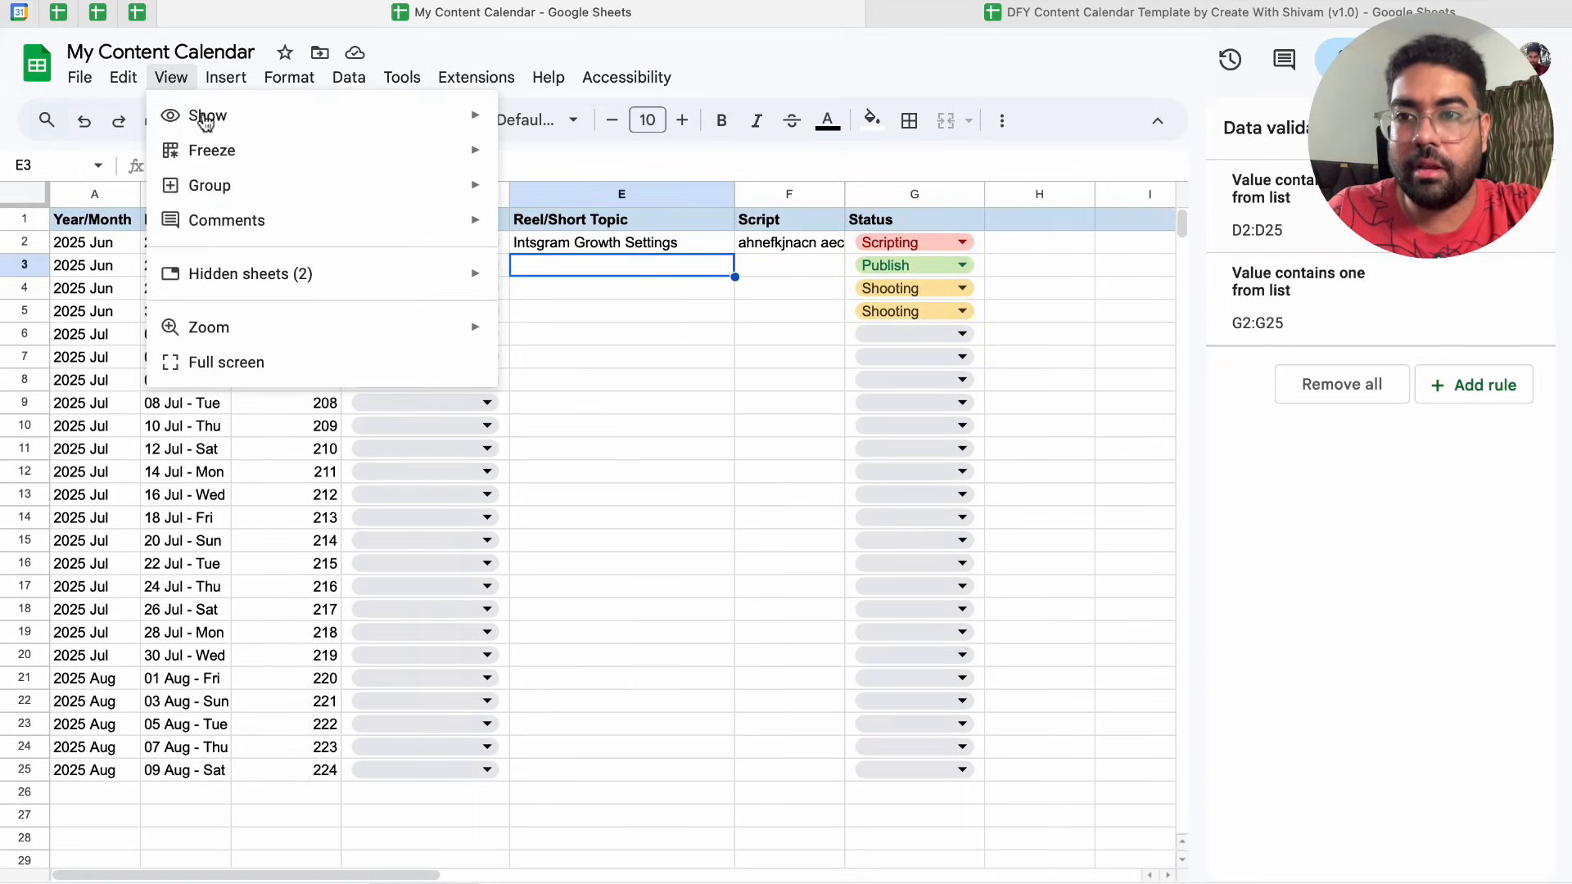
pyautogui.moveTo(480, 151)
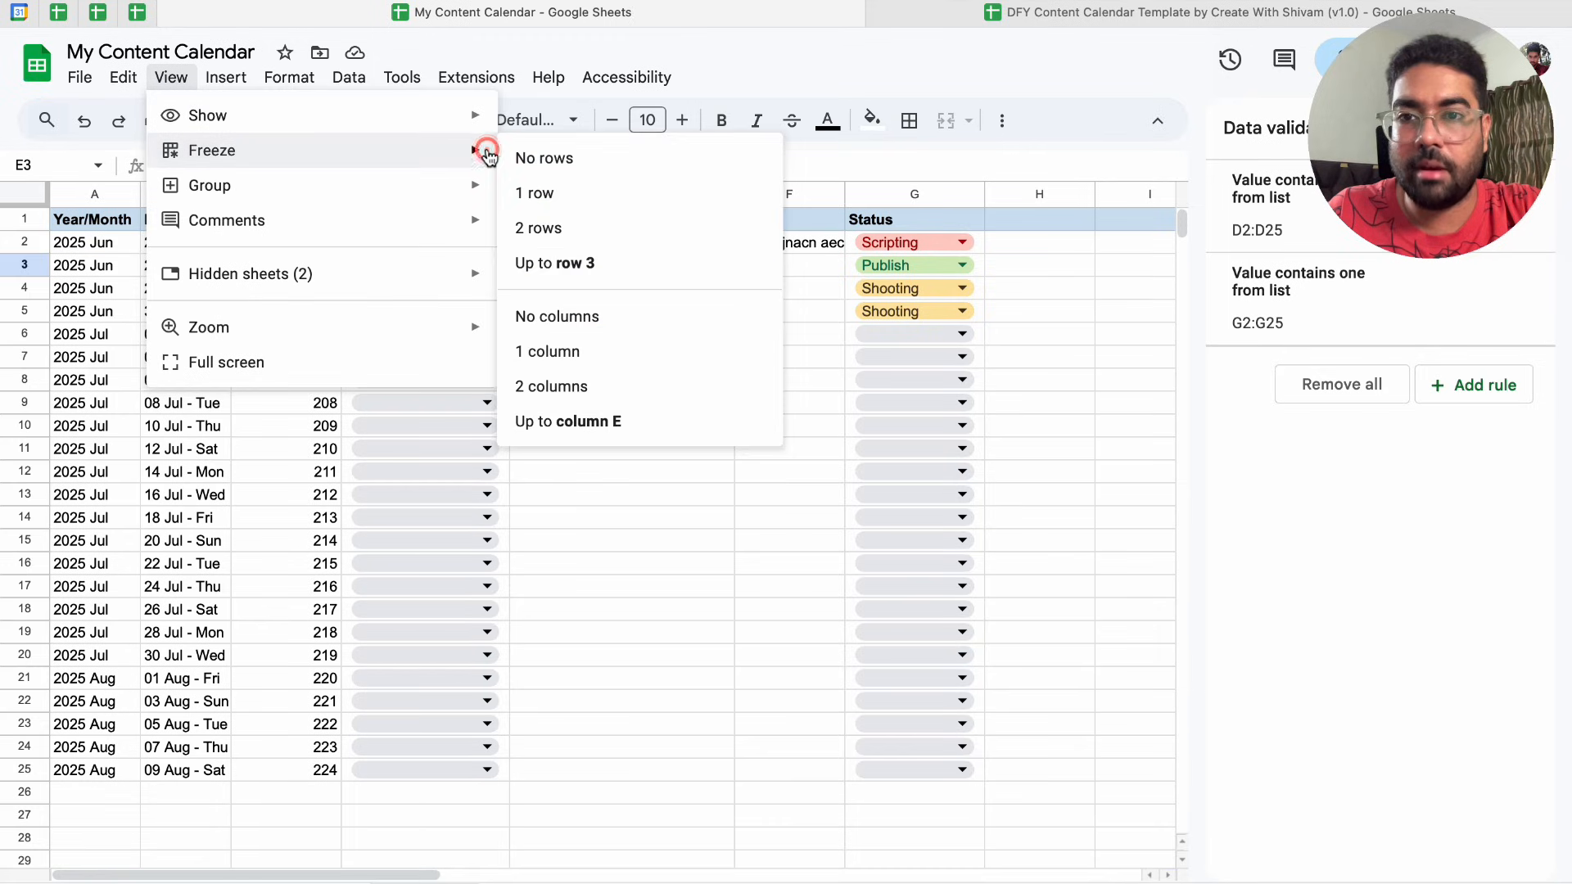
pyautogui.click(544, 195)
pyautogui.scroll(-10, 592, 467)
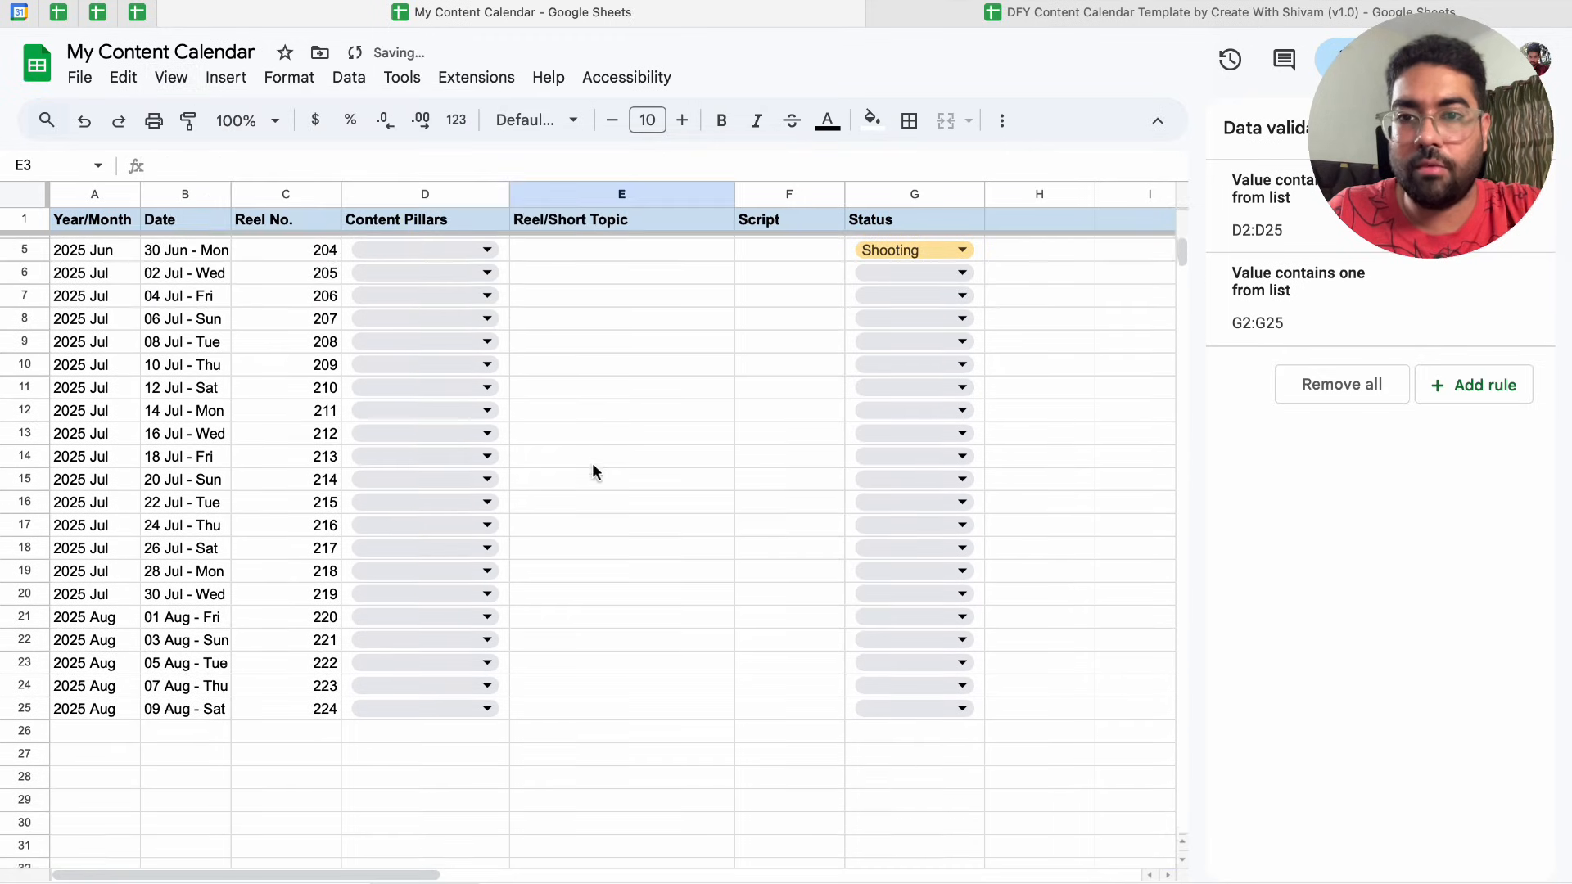
pyautogui.scroll(10, 592, 472)
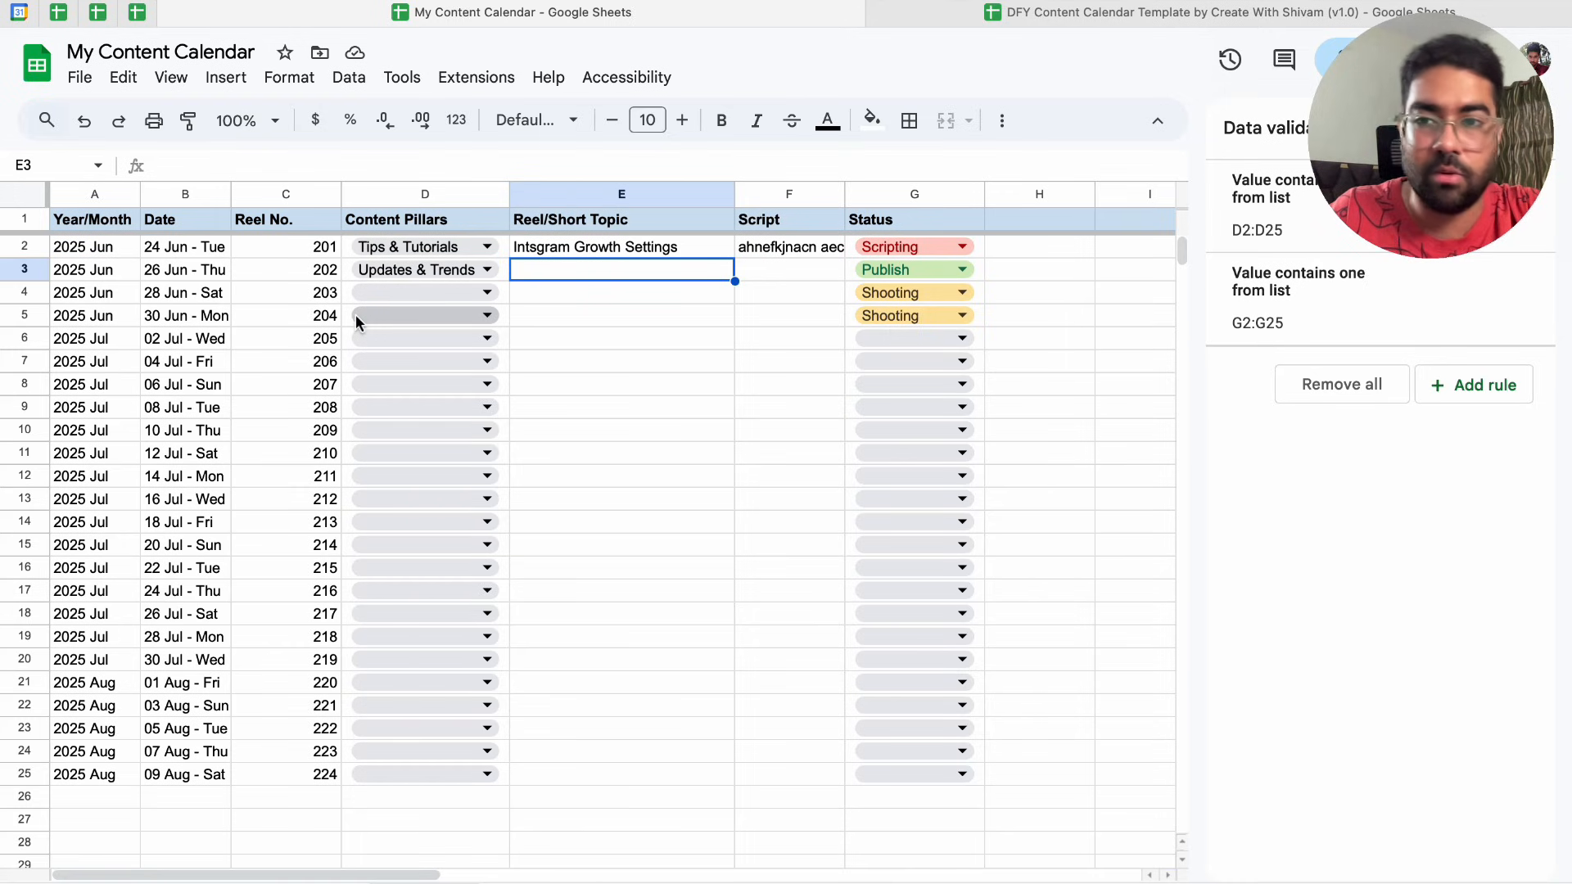
# Try a font size of 11 on the whole table A1:G25, then undo it
pyautogui.moveTo(97, 221); pyautogui.dragTo(965, 774)
pyautogui.click(684, 121)
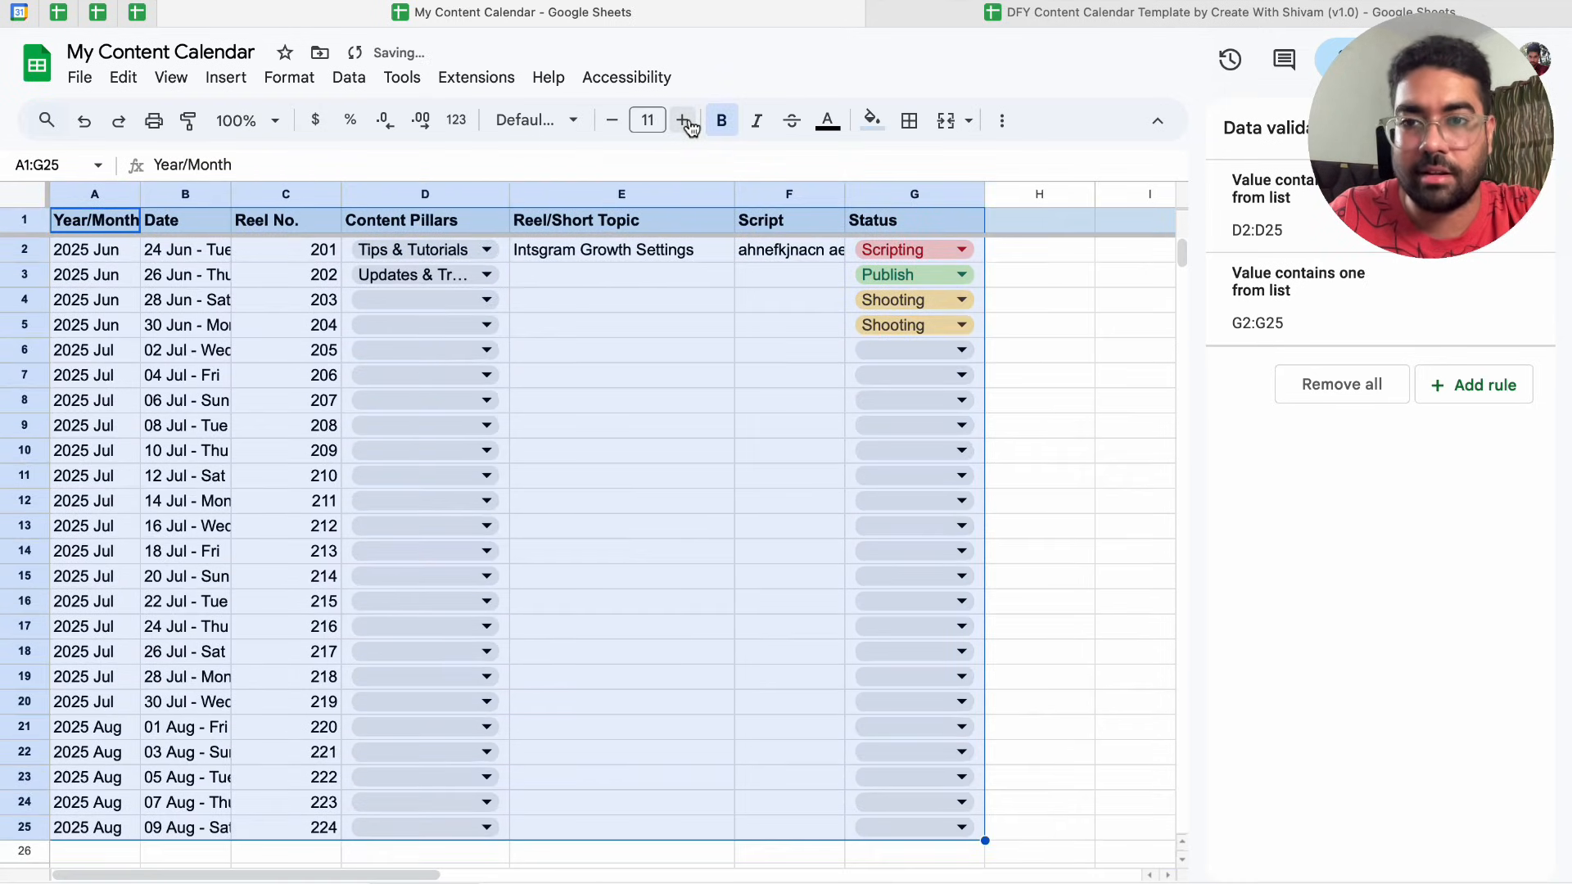
pyautogui.hotkey('ctrl', 'z')
pyautogui.click(622, 425)
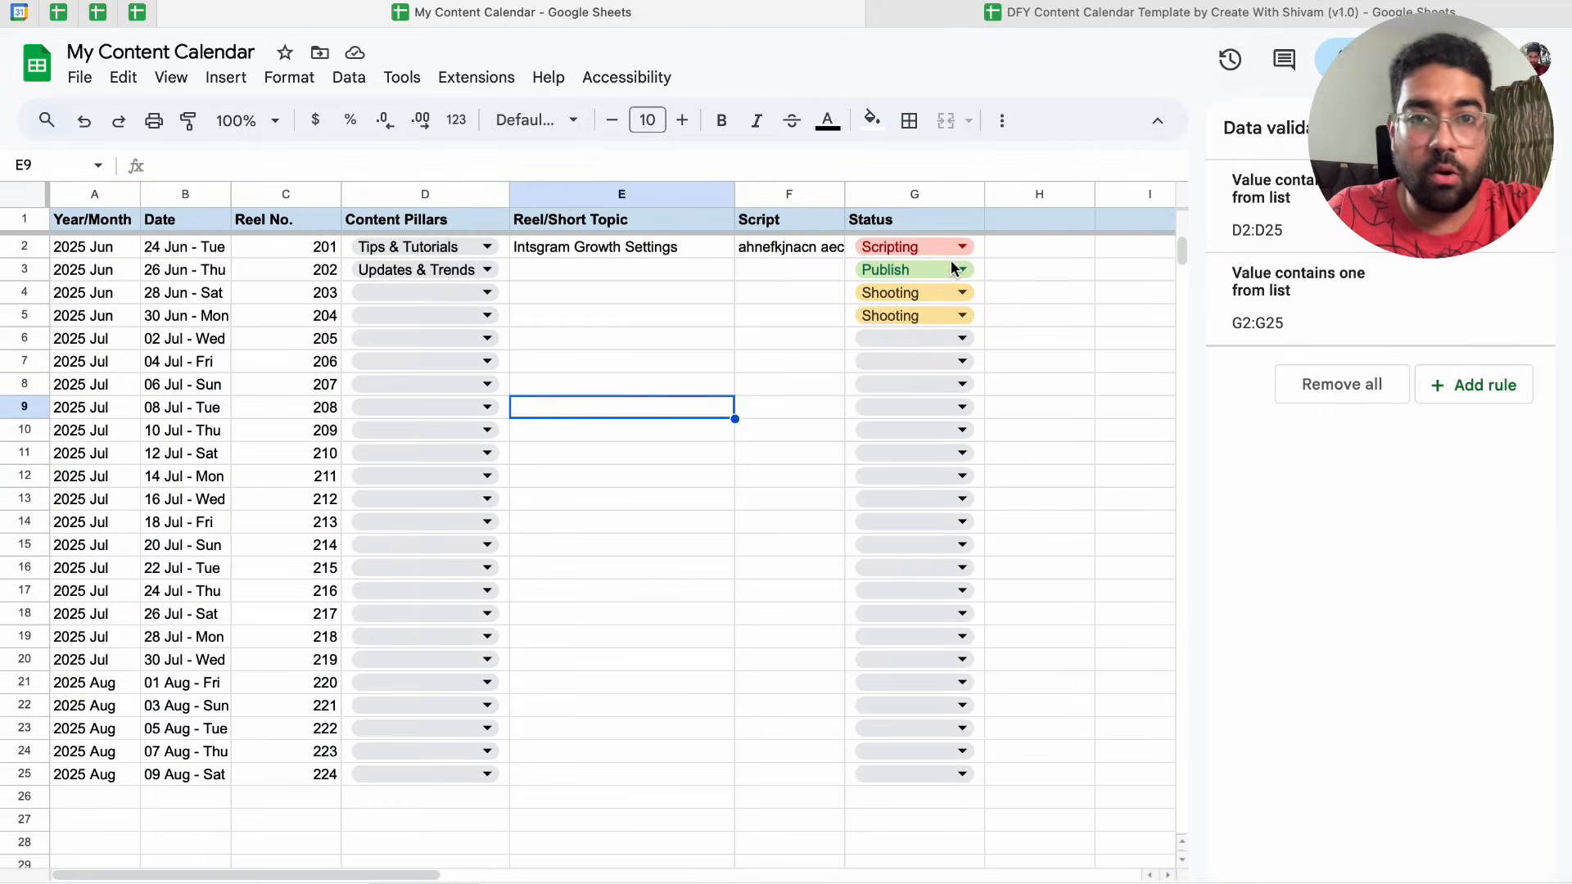
# Switch to the DFY Content Calendar Template spreadsheet, open its reel calendar sheet and examine the status, basic data and engagement analysis columns
pyautogui.click(1097, 7)
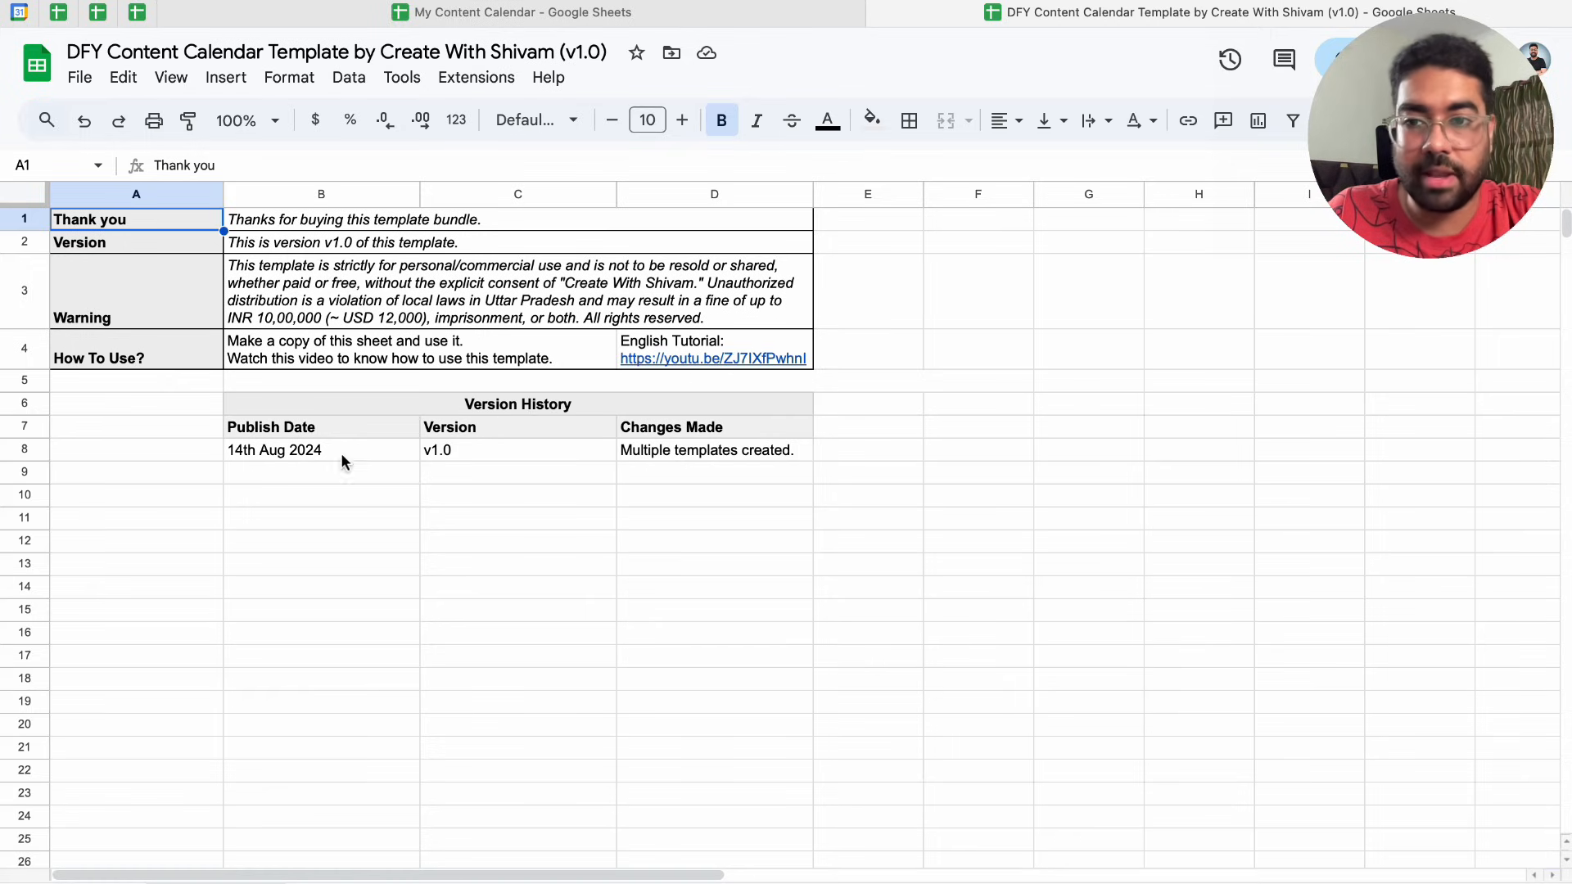
pyautogui.click(258, 475)
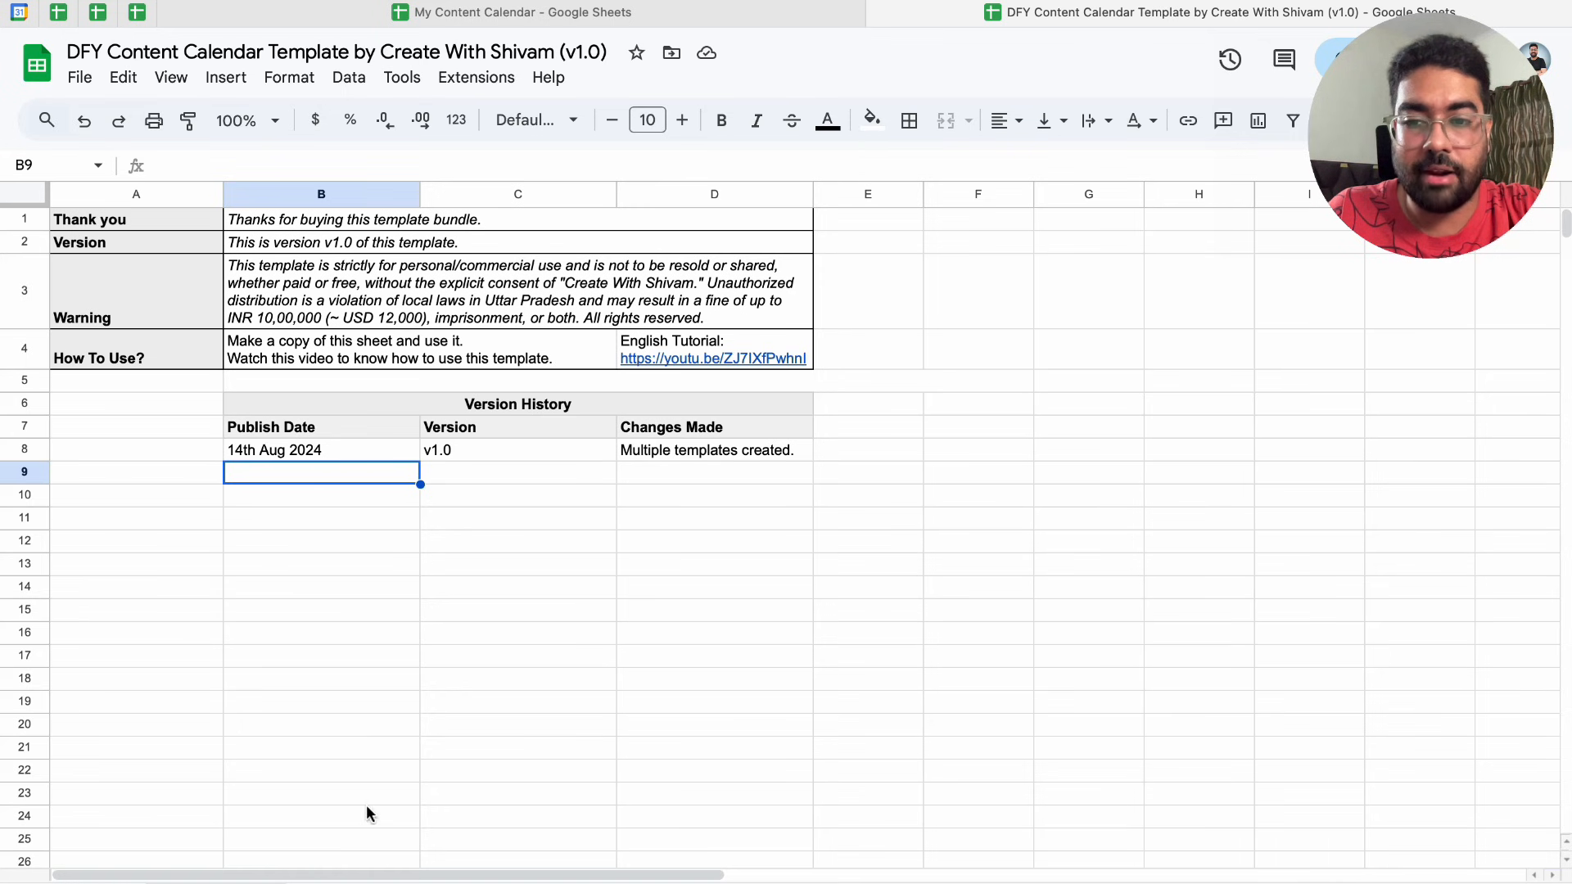
pyautogui.hotkey('alt', 'Down')
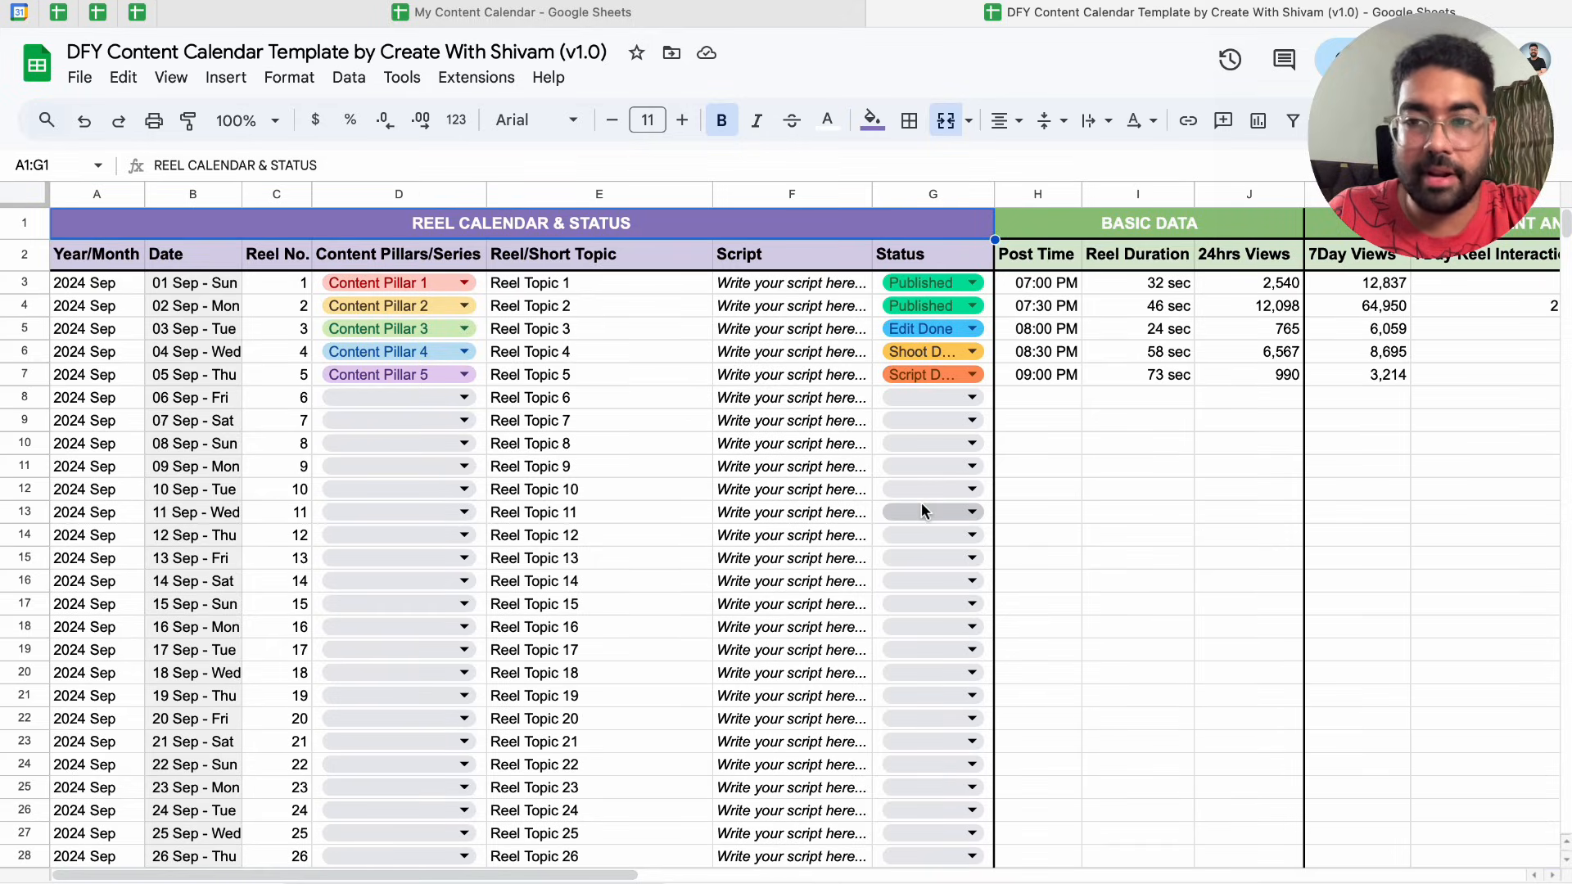
pyautogui.hscroll(10, 923, 511)
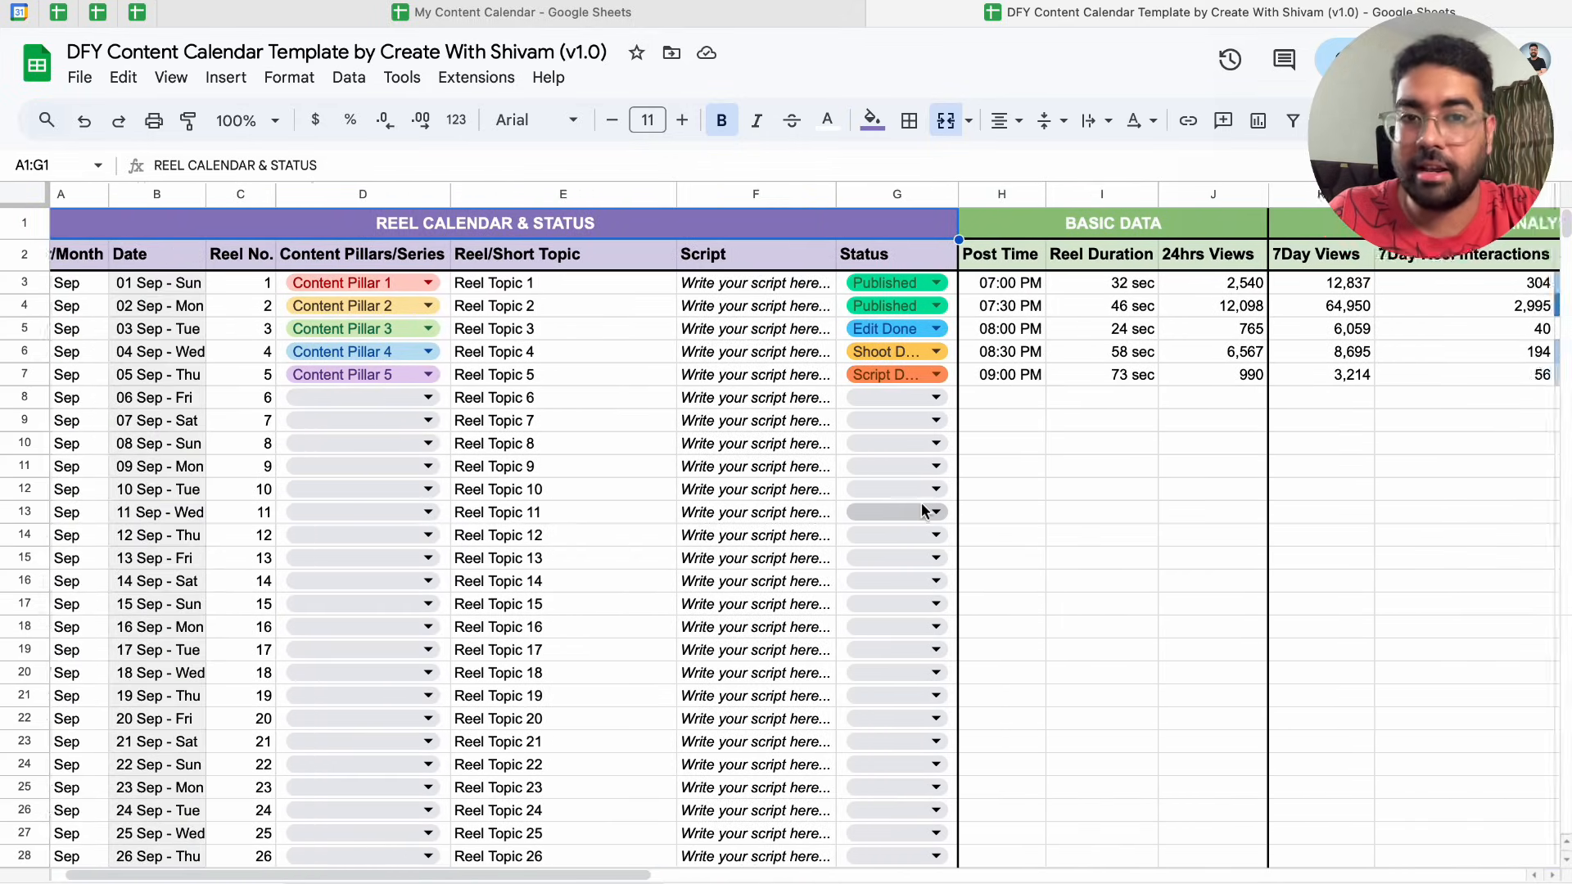
pyautogui.hscroll(3, 922, 510)
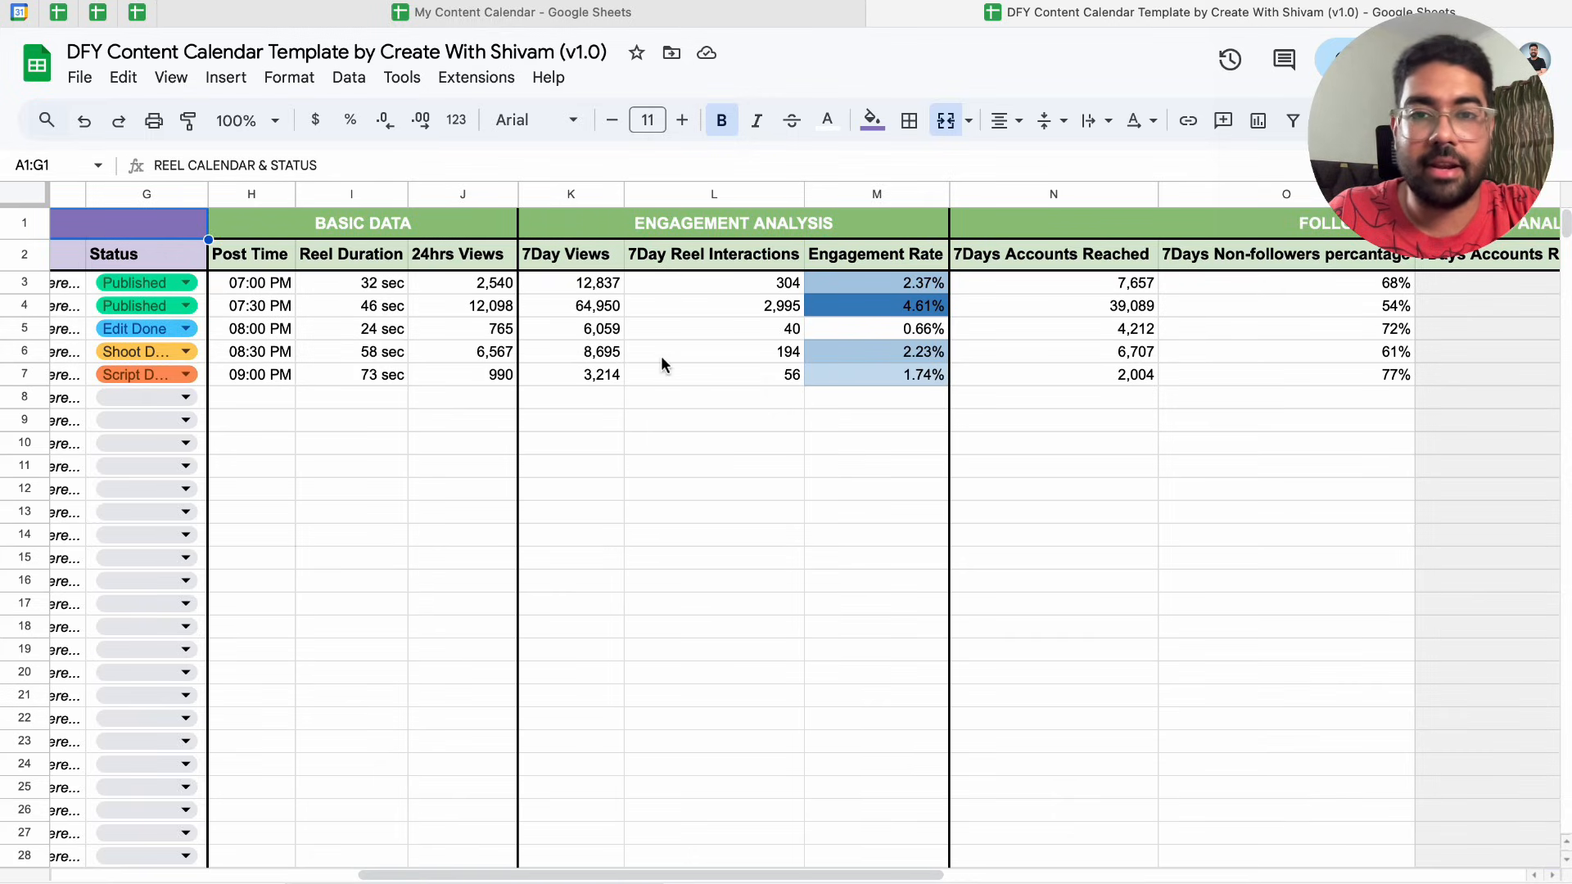
# Examine the engagement rate formulas in M4 and M3 and the followers conversion analysis columns through Conversion Rate
pyautogui.hscroll(2, 661, 355)
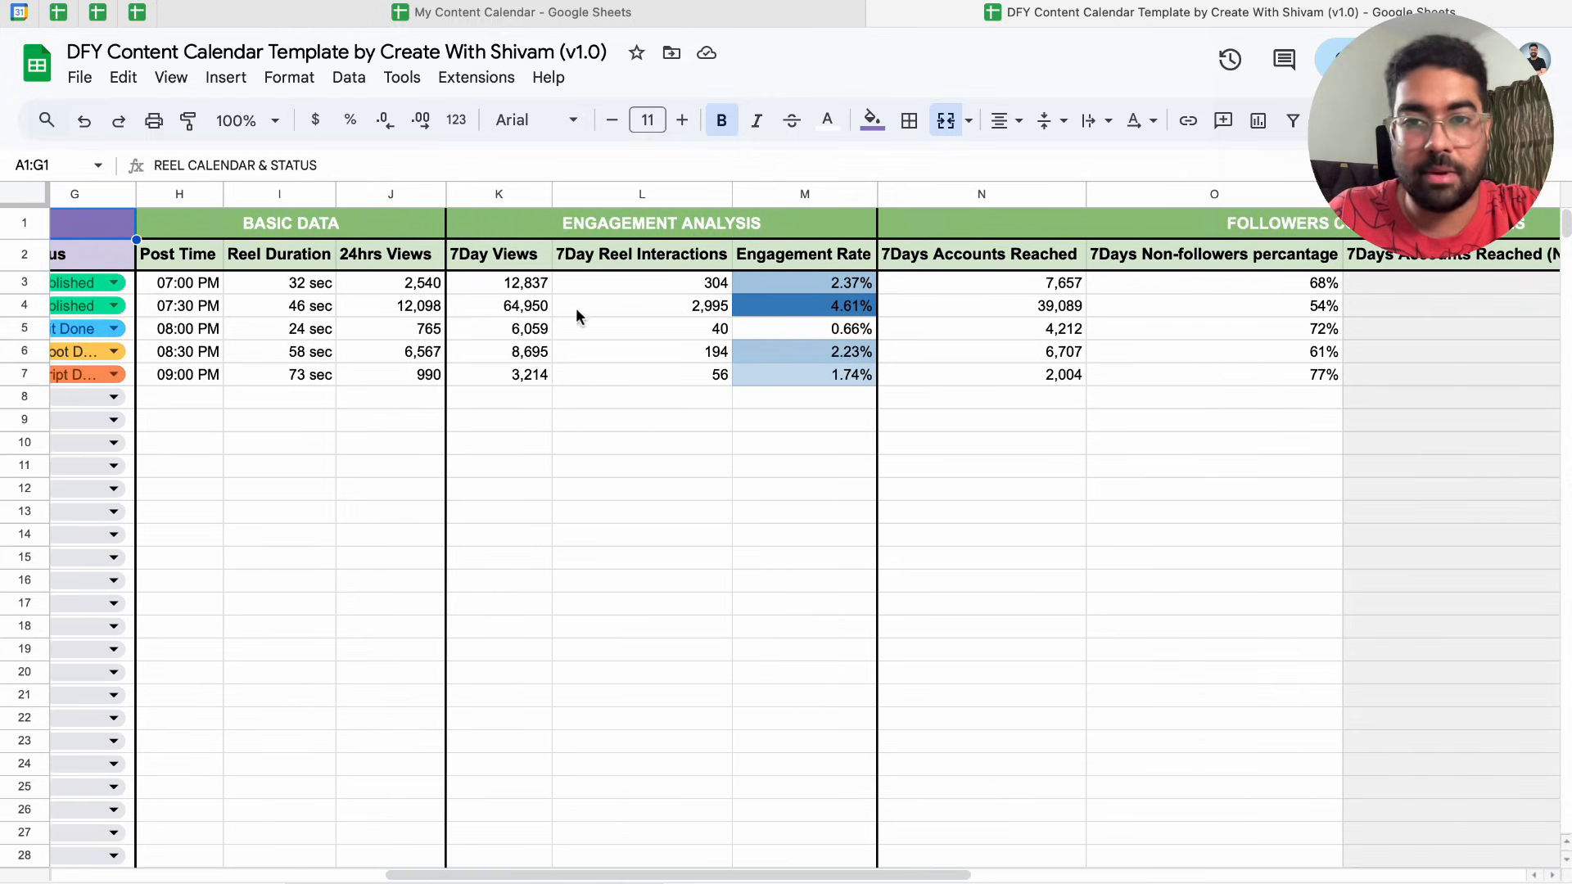
pyautogui.hscroll(5, 631, 295)
pyautogui.click(631, 300)
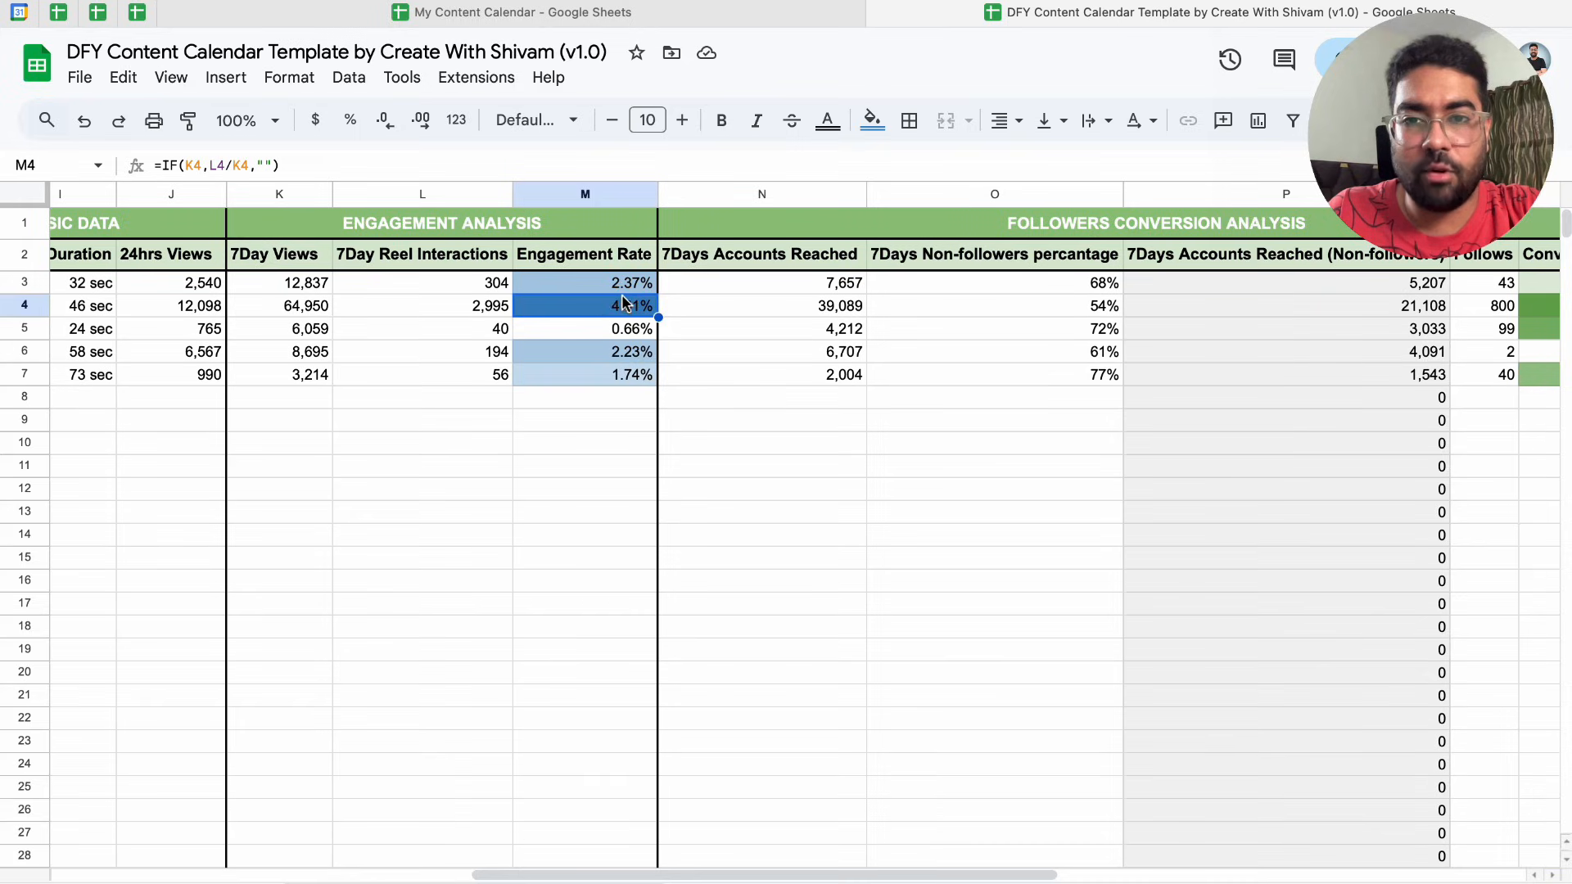
pyautogui.click(580, 287)
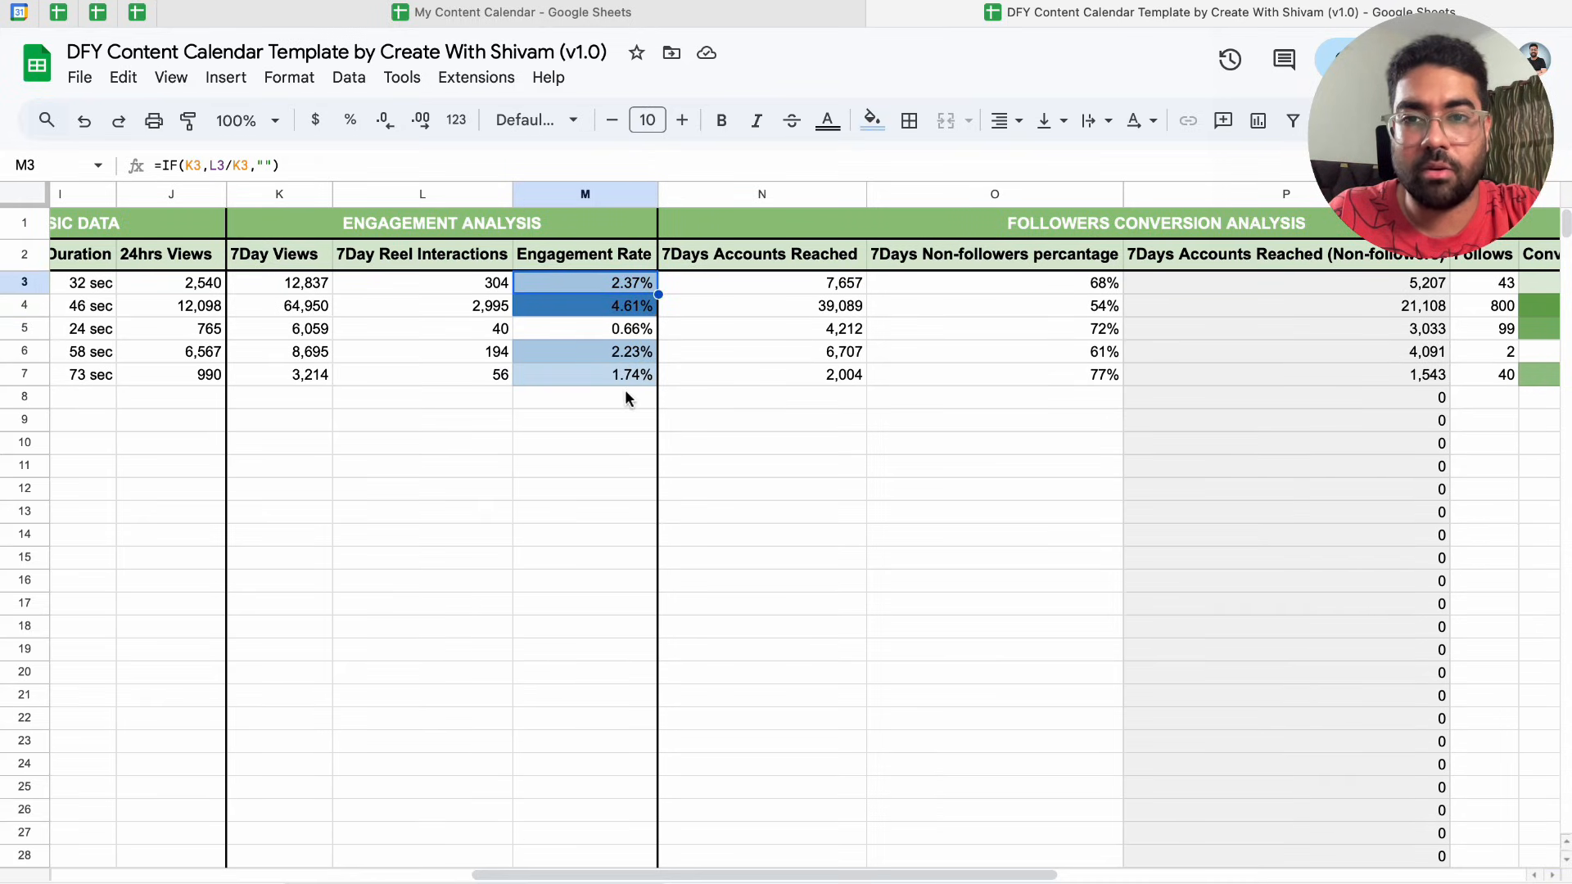
pyautogui.hscroll(9, 596, 313)
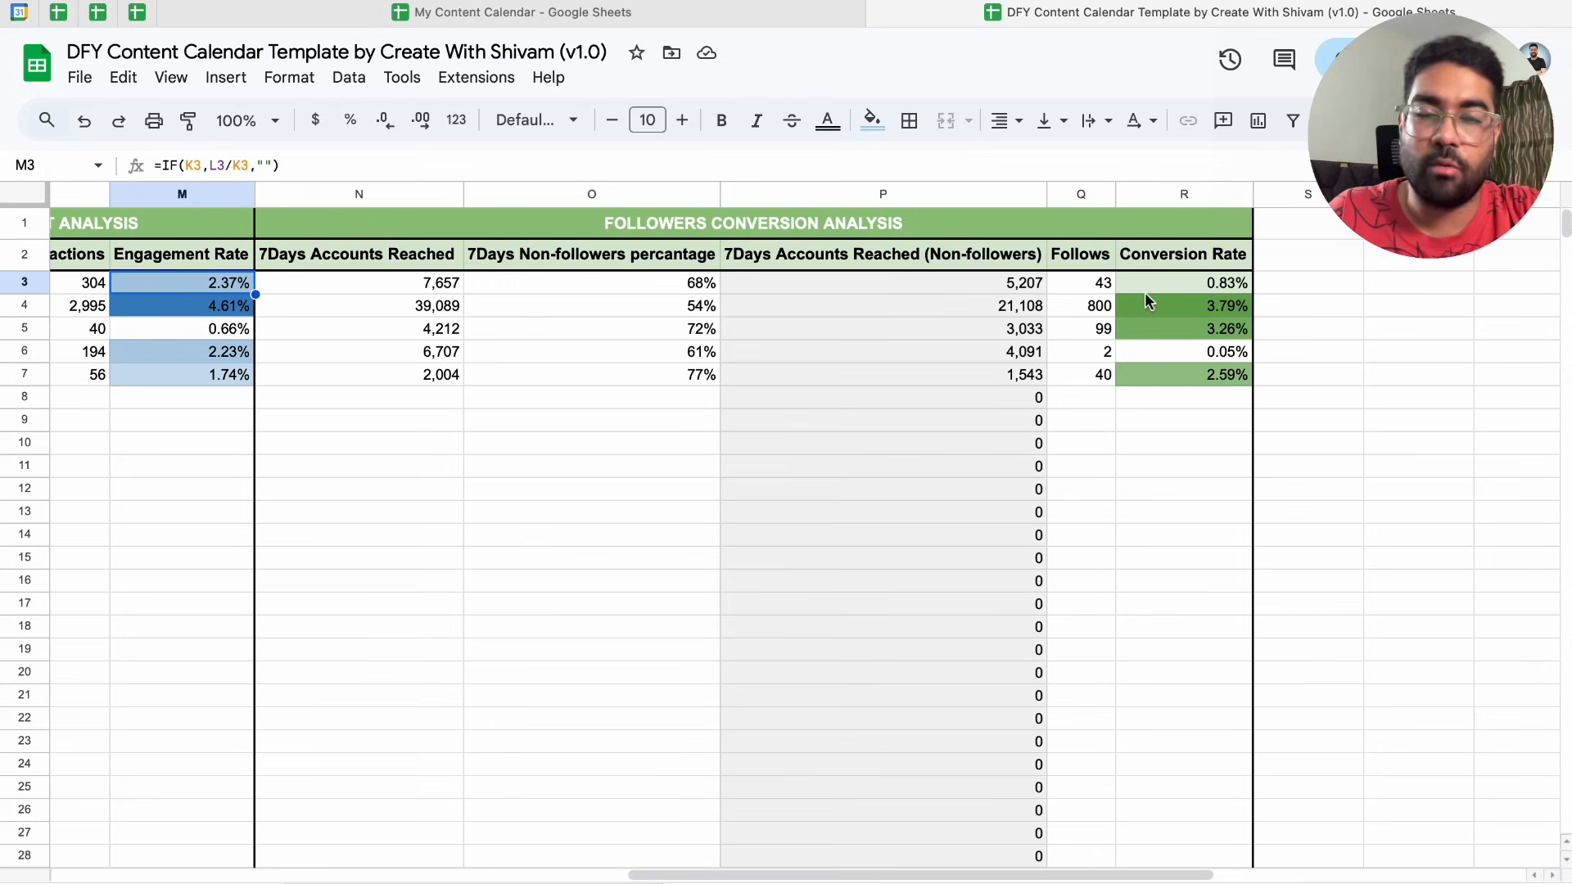
pyautogui.hscroll(-4, 818, 357)
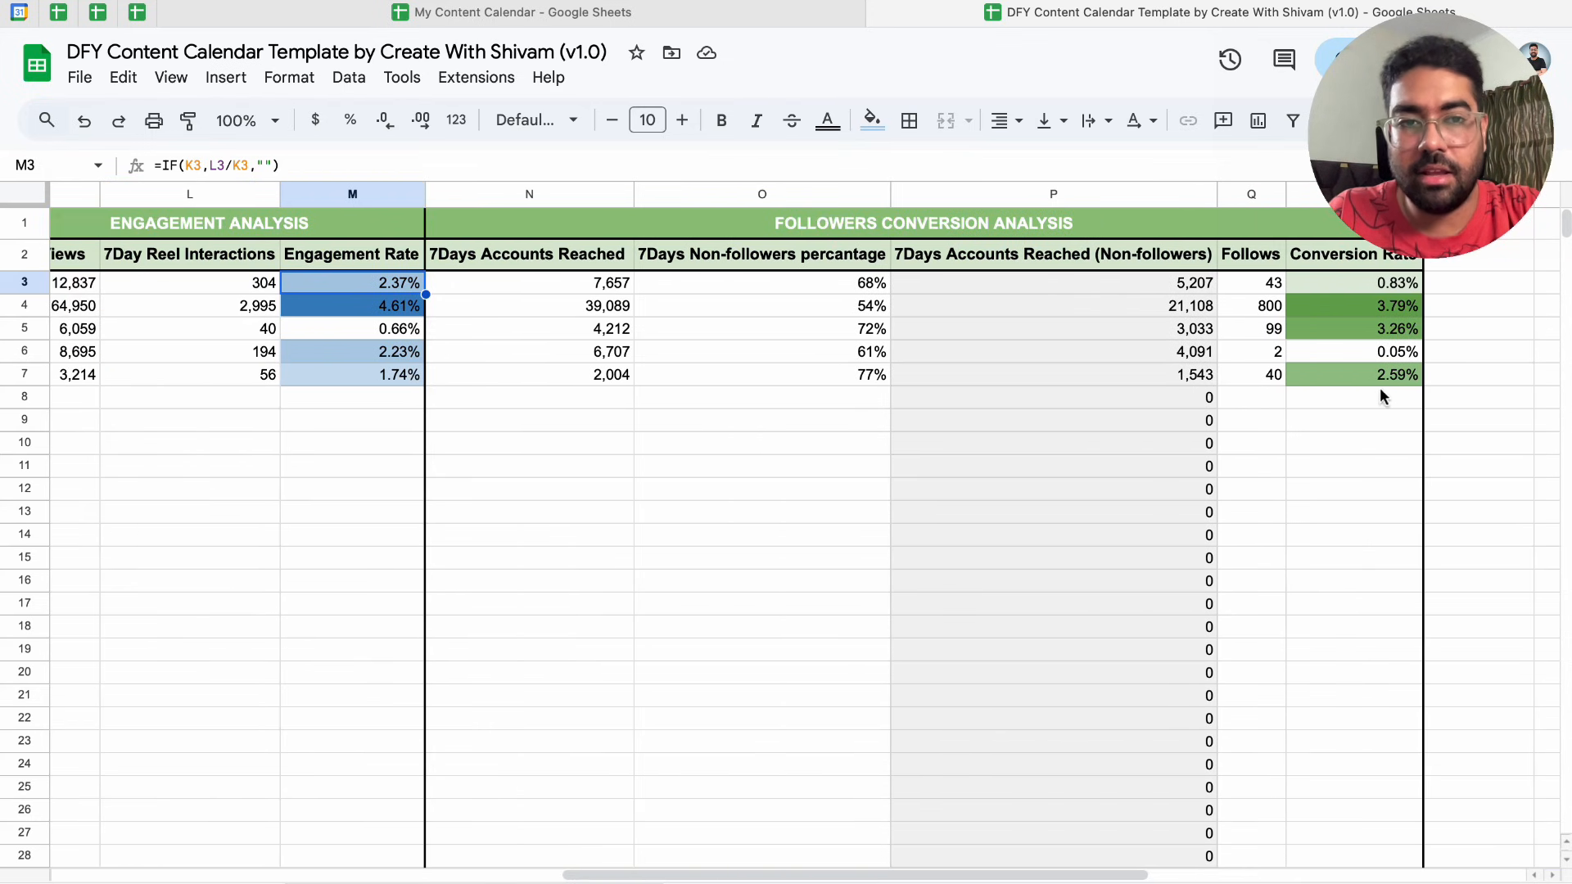
# Review the reel calendar and status section of the template alongside its basic data and engagement analysis columns
pyautogui.hscroll(-20, 459, 449)
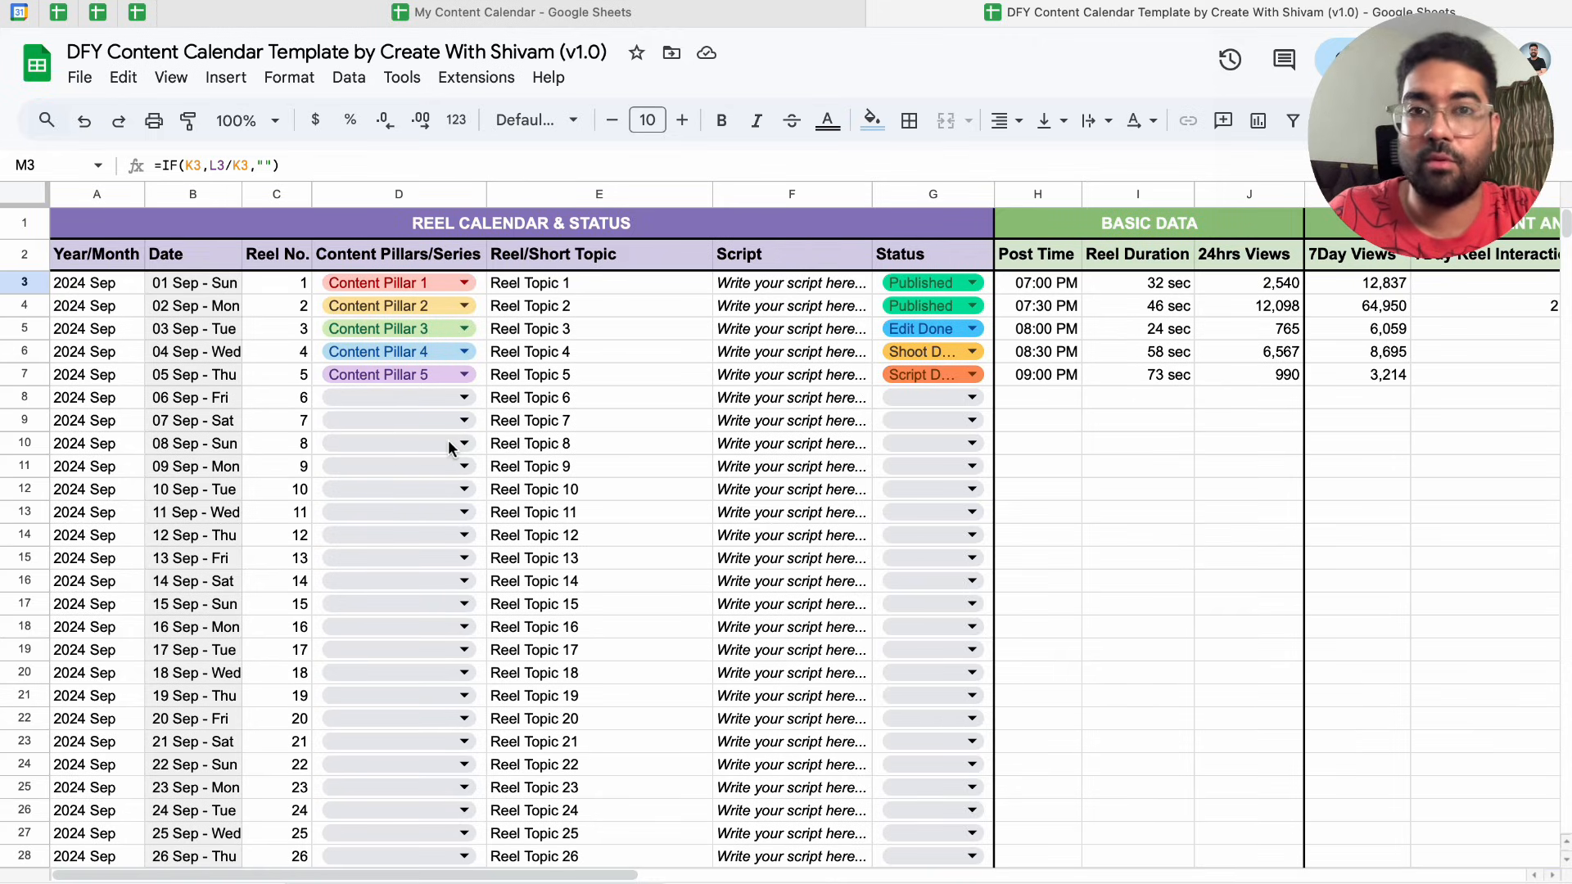
pyautogui.hscroll(10, 823, 612)
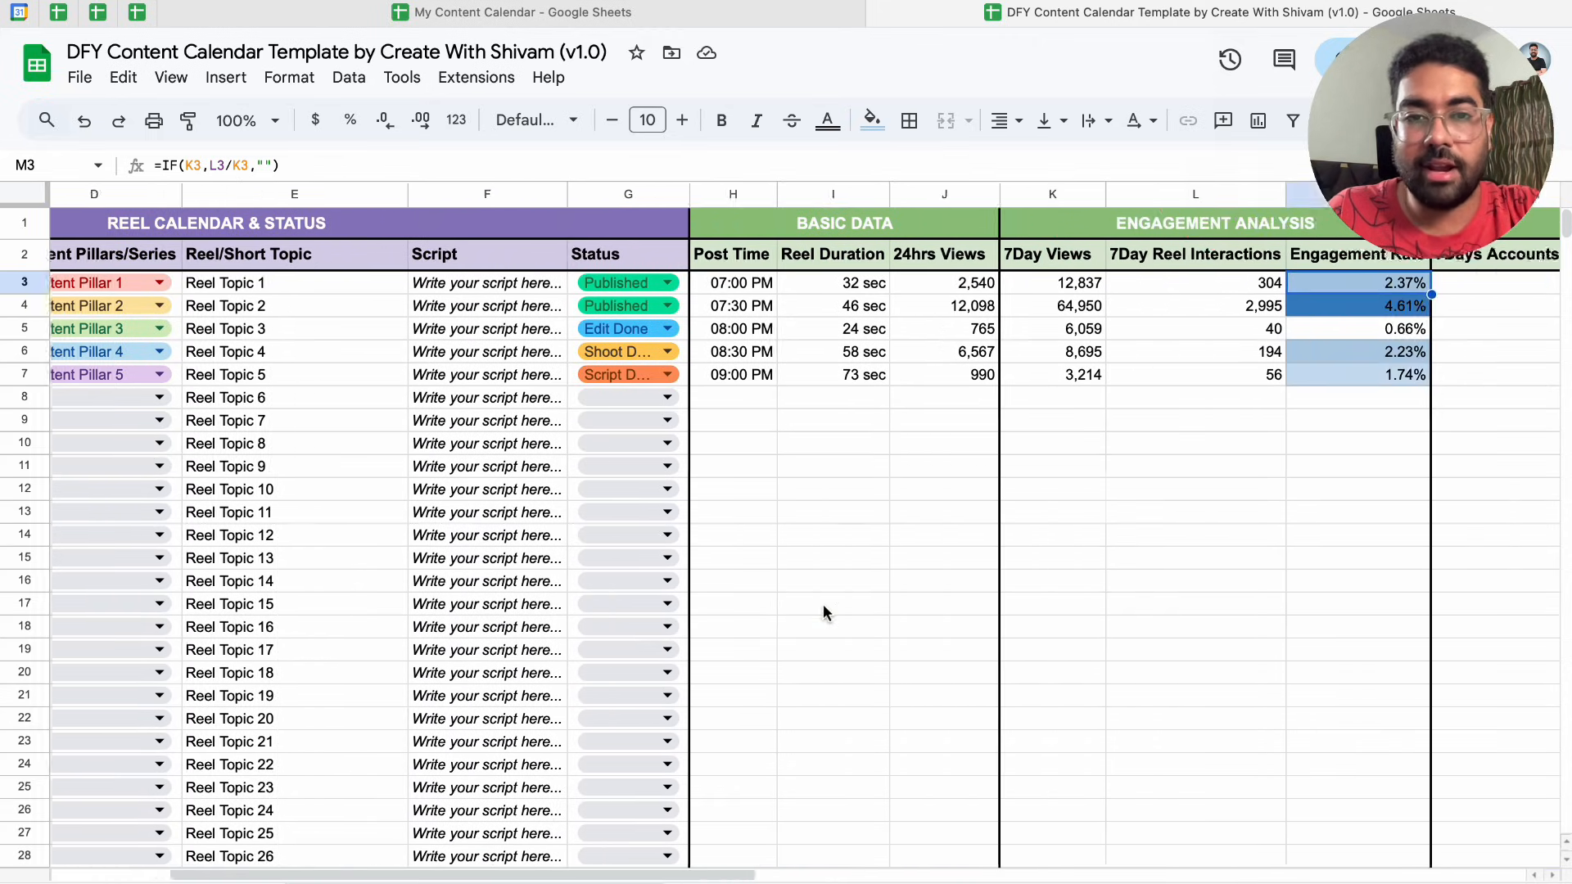
pyautogui.hscroll(5, 822, 612)
pyautogui.hscroll(-15, 823, 613)
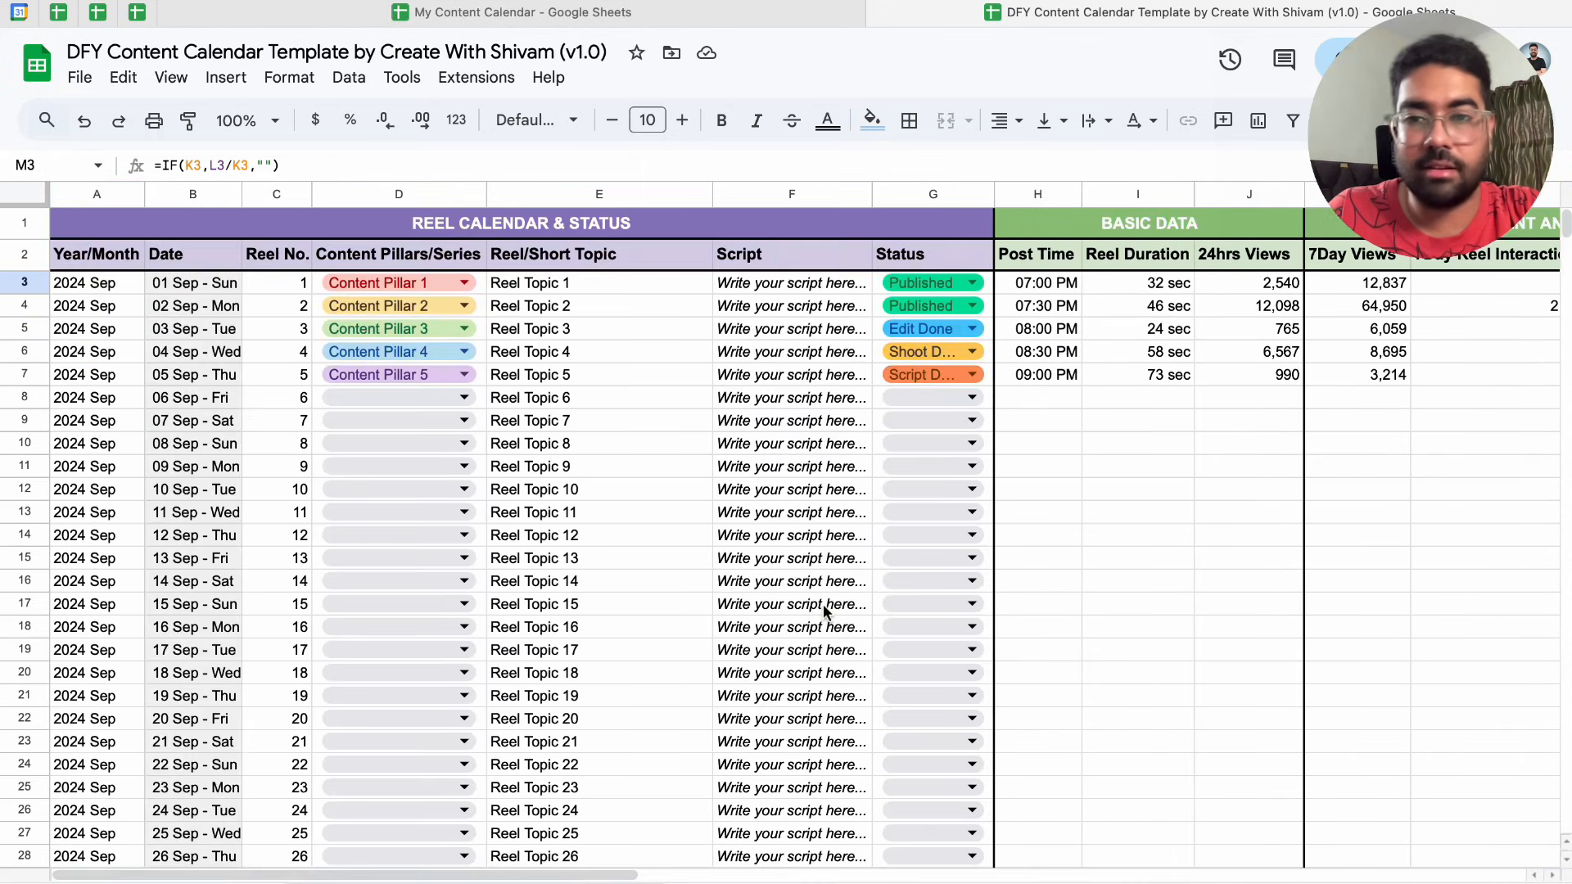
pyautogui.click(660, 352)
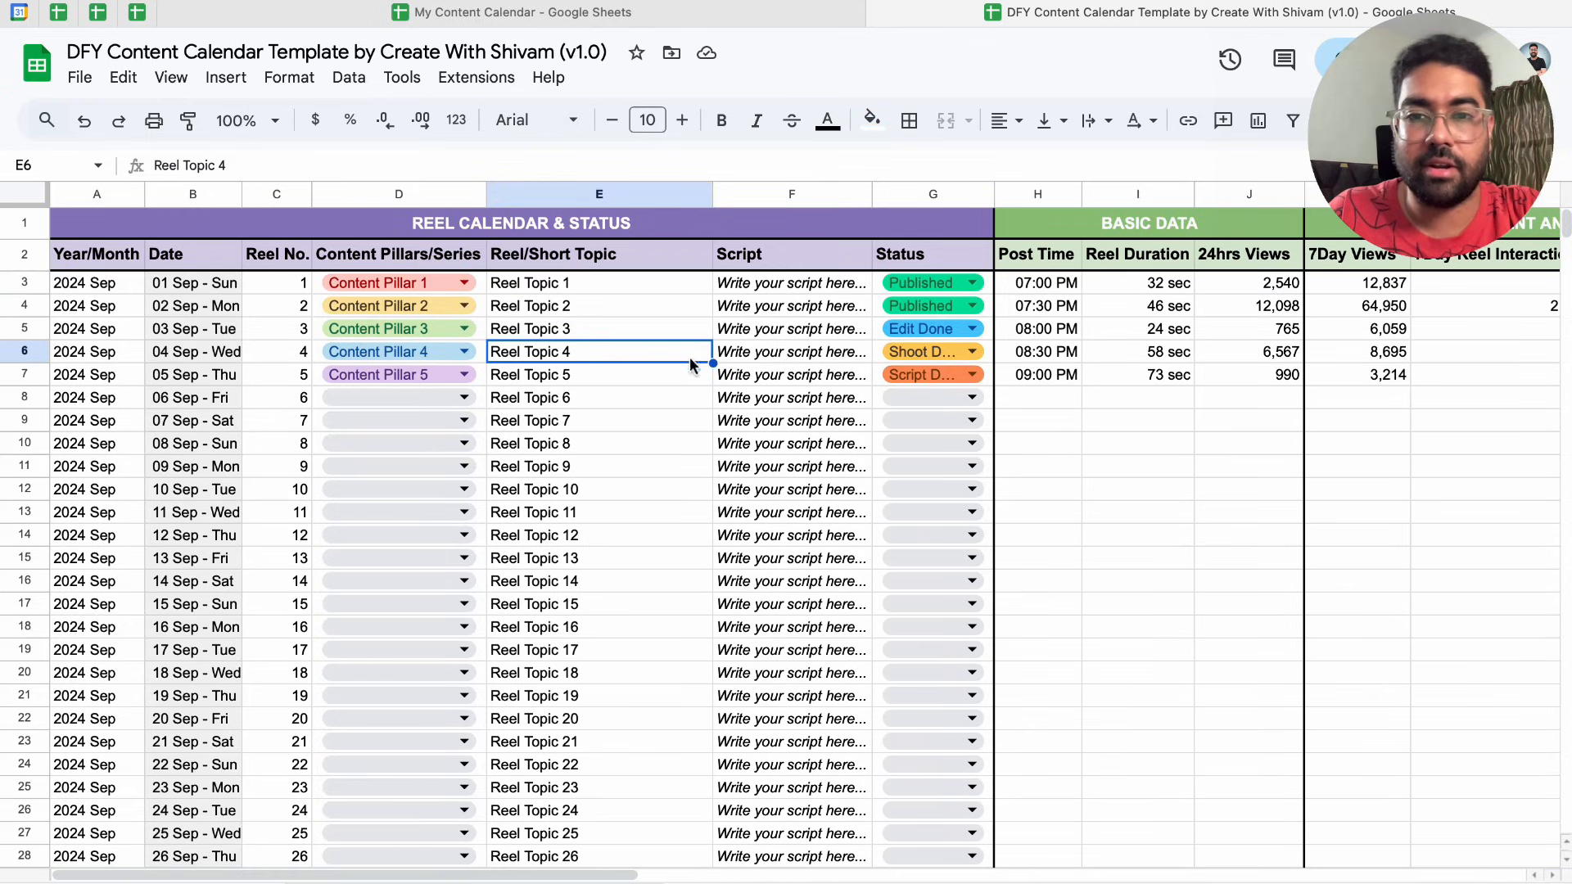
pyautogui.click(891, 438)
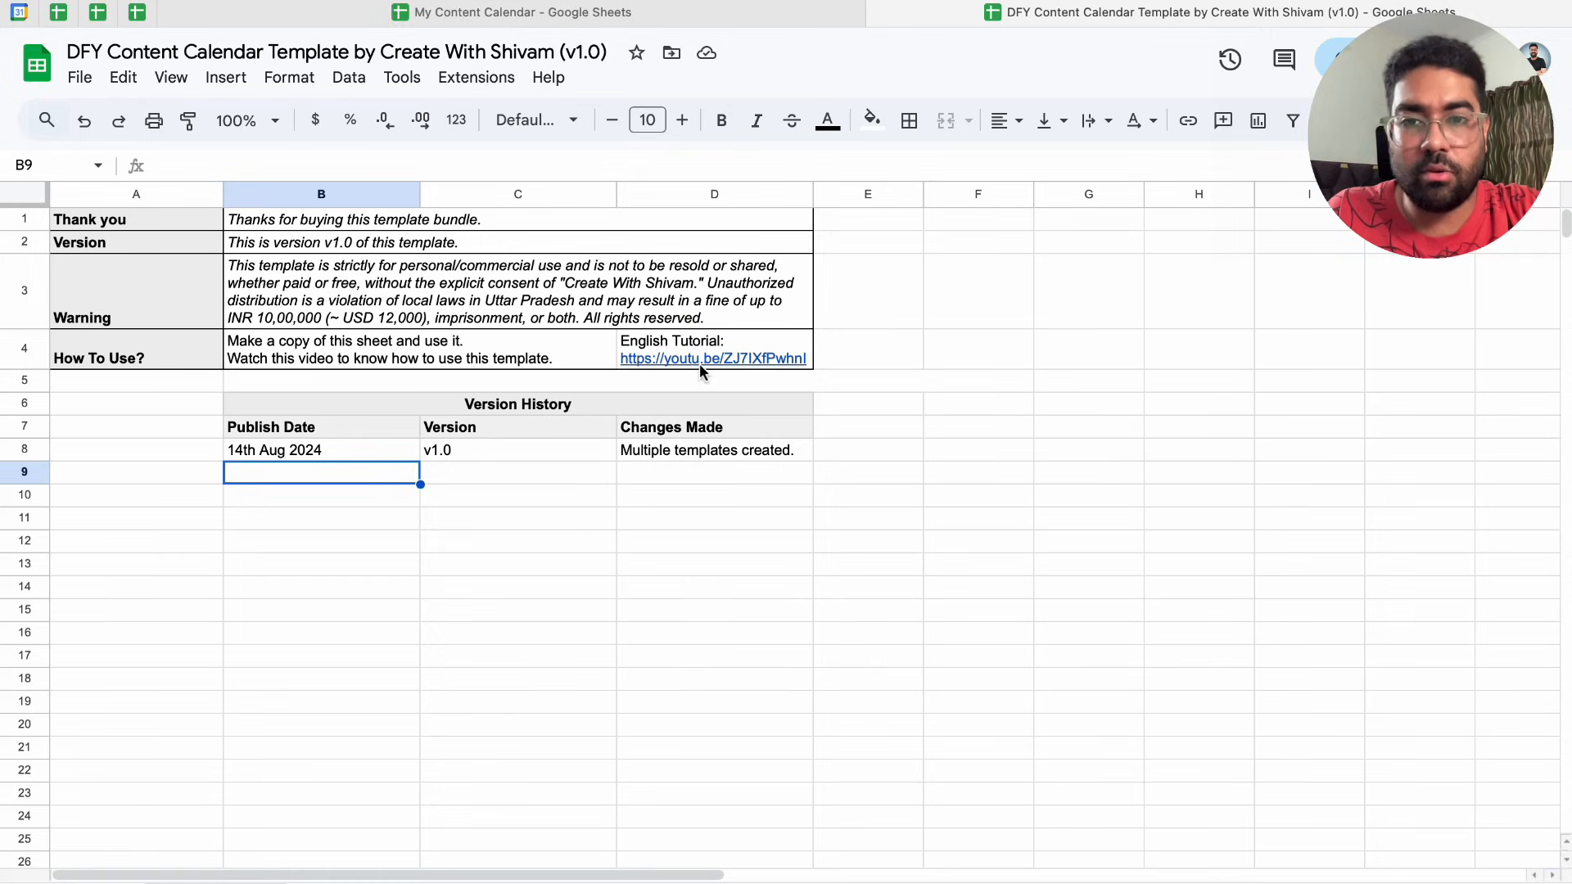
# Read the How To Use notes on the template's information sheet and view the file commands for making a copy
pyautogui.moveTo(703, 367)
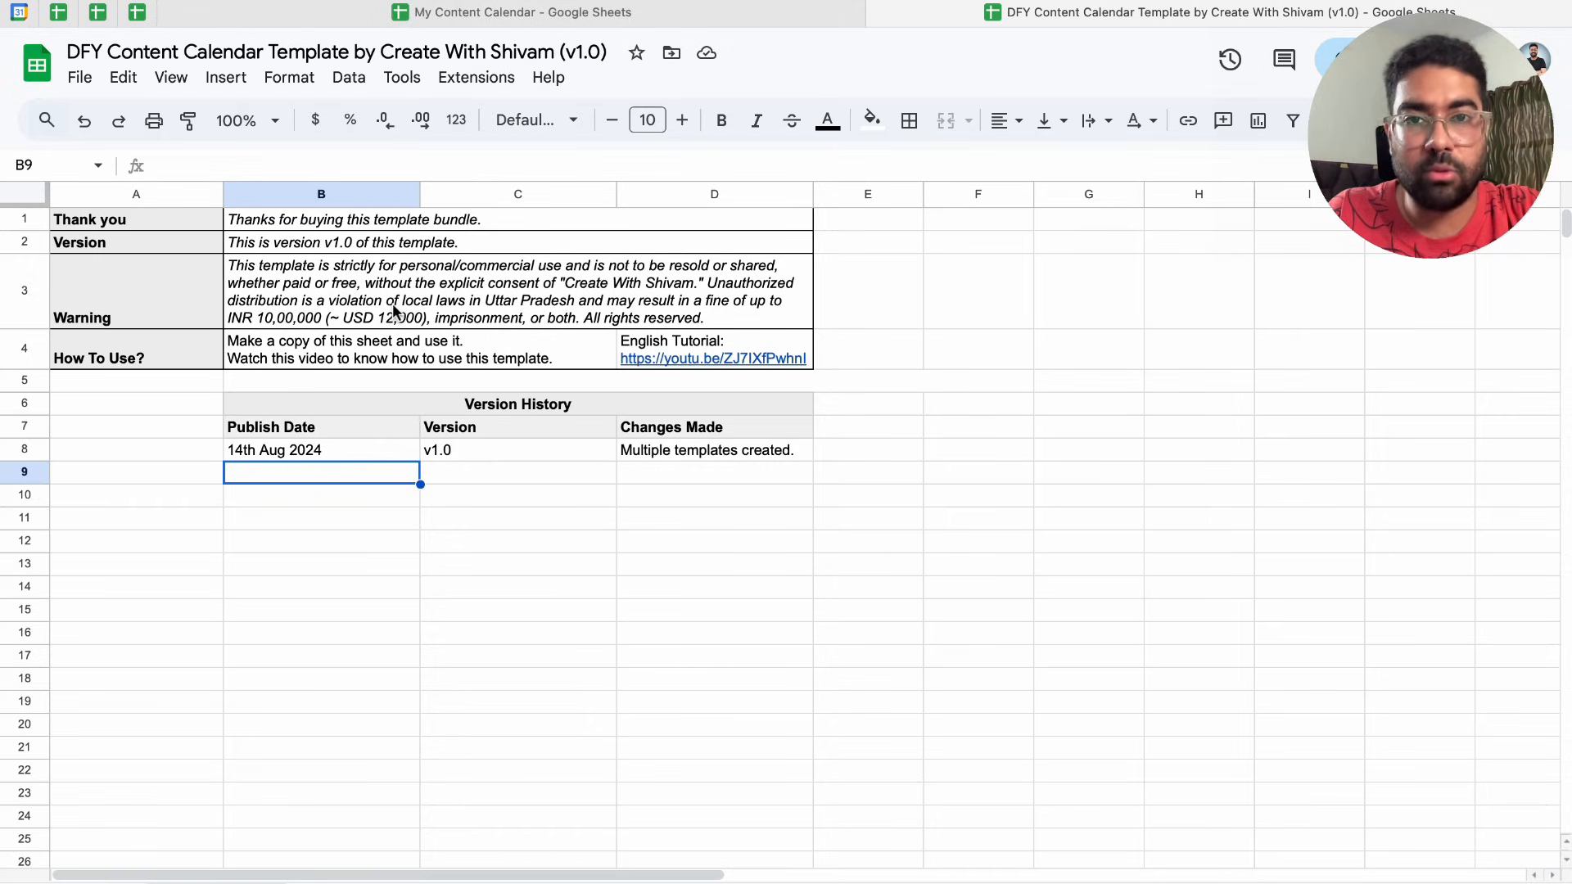
pyautogui.click(79, 77)
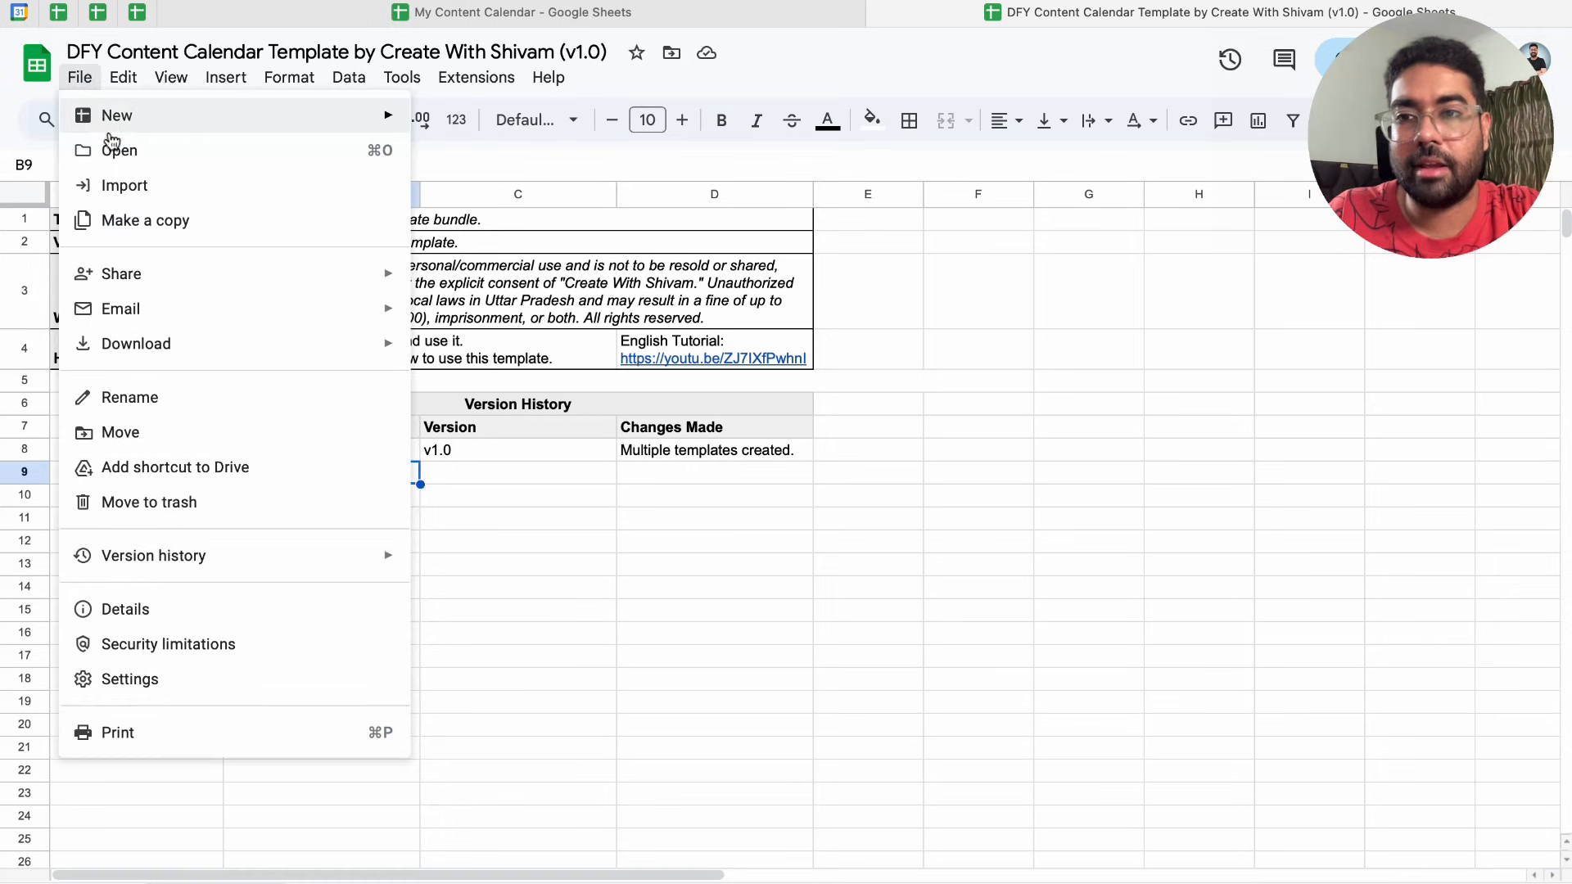
pyautogui.click(679, 545)
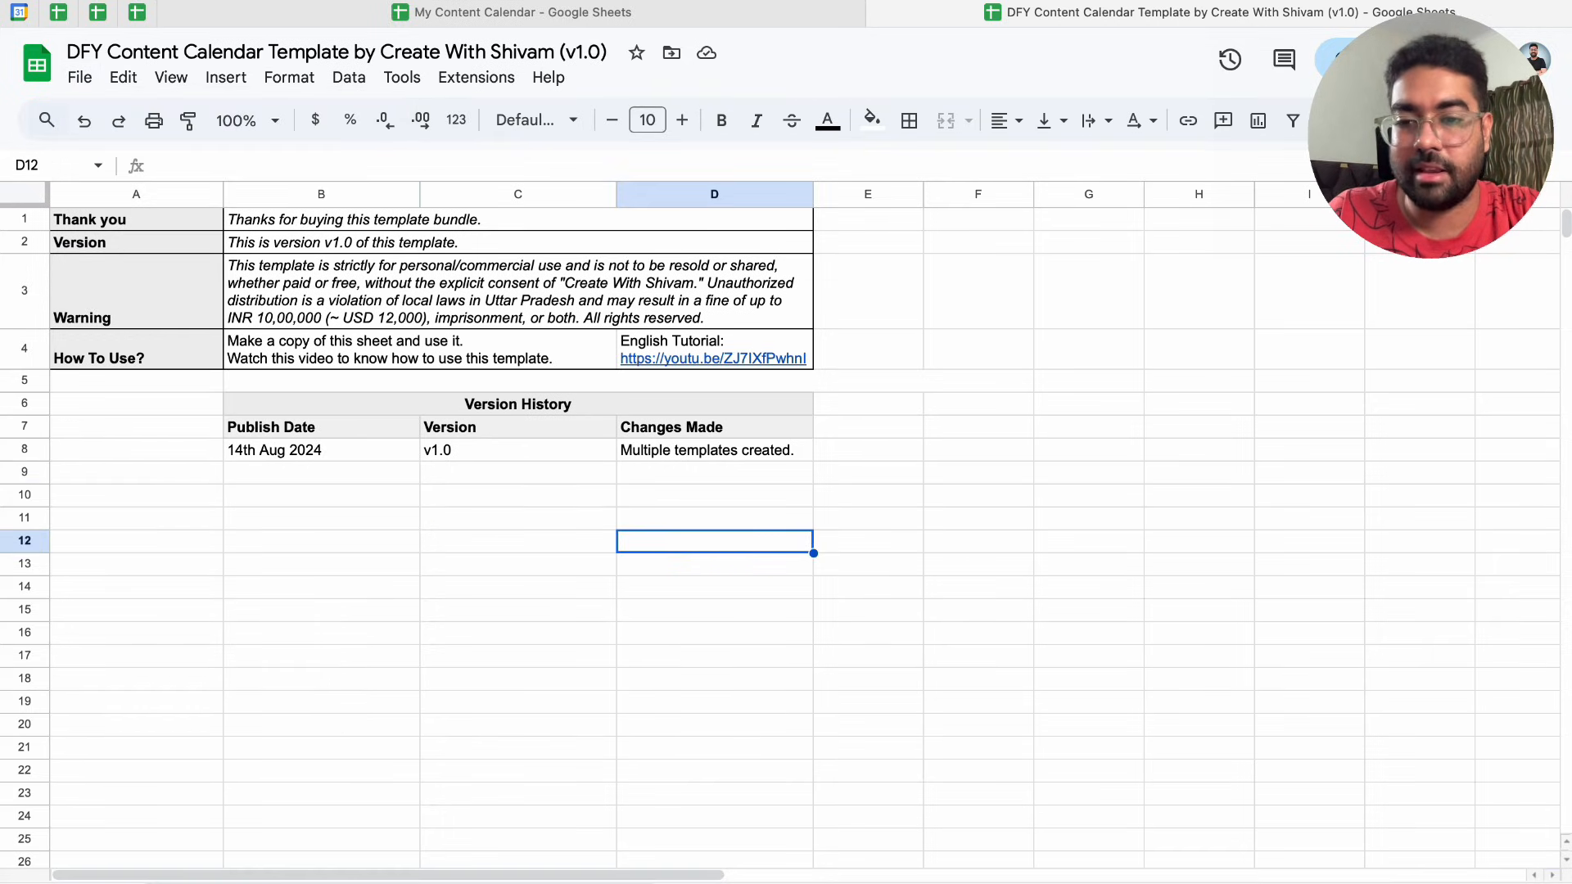
# Go through the template's sheets to the 30 Days 30 Hacks Series/Challenge calendar
pyautogui.hotkey('alt', 'Down')
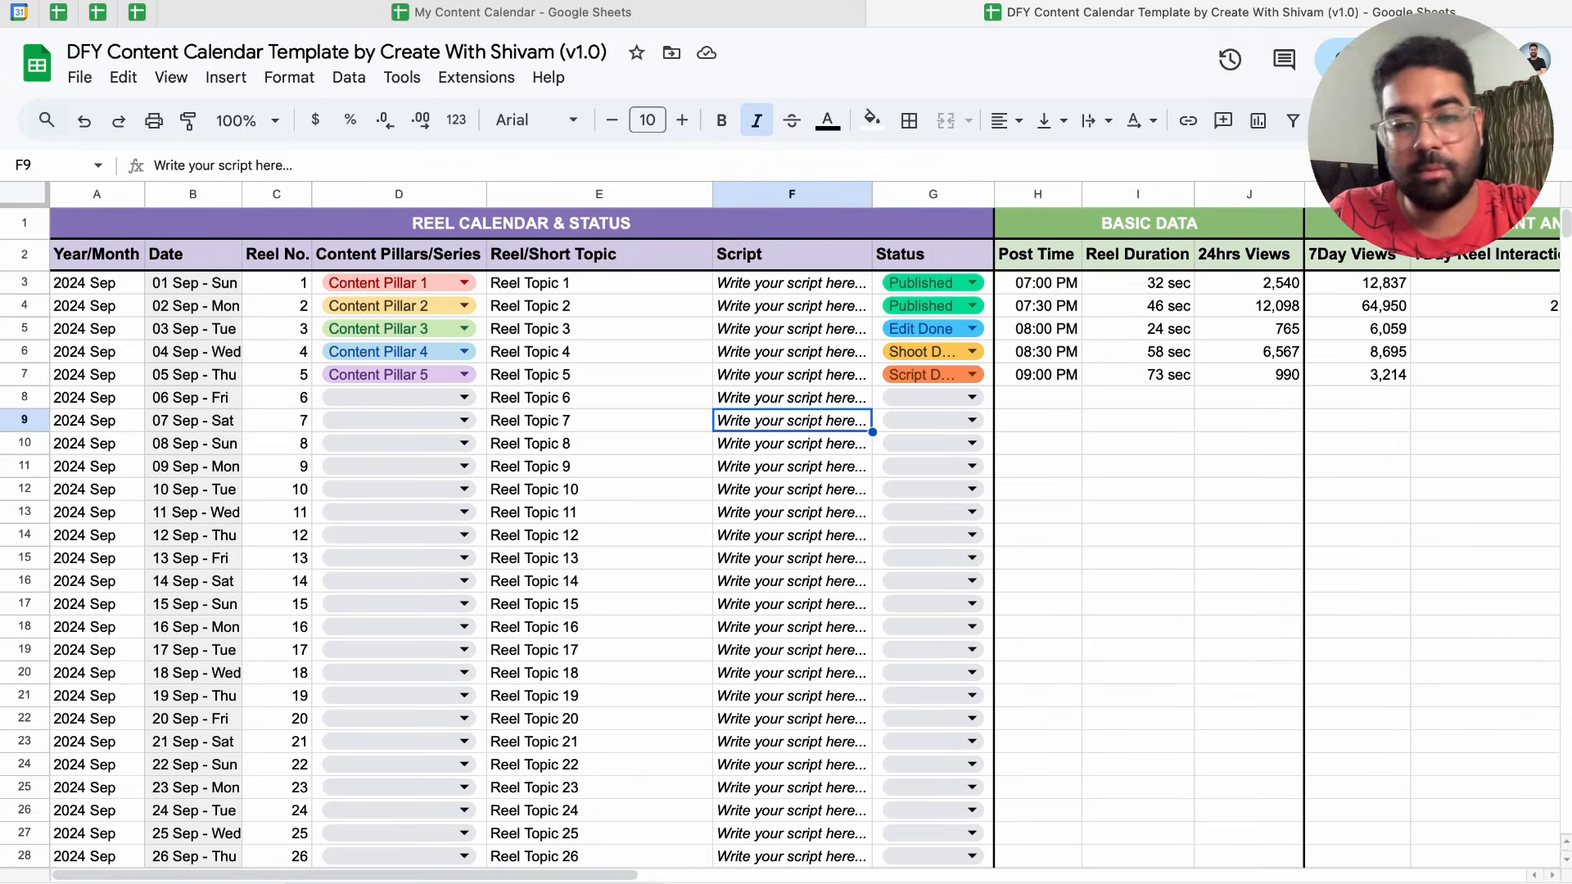
pyautogui.hotkey('alt', 'Up')
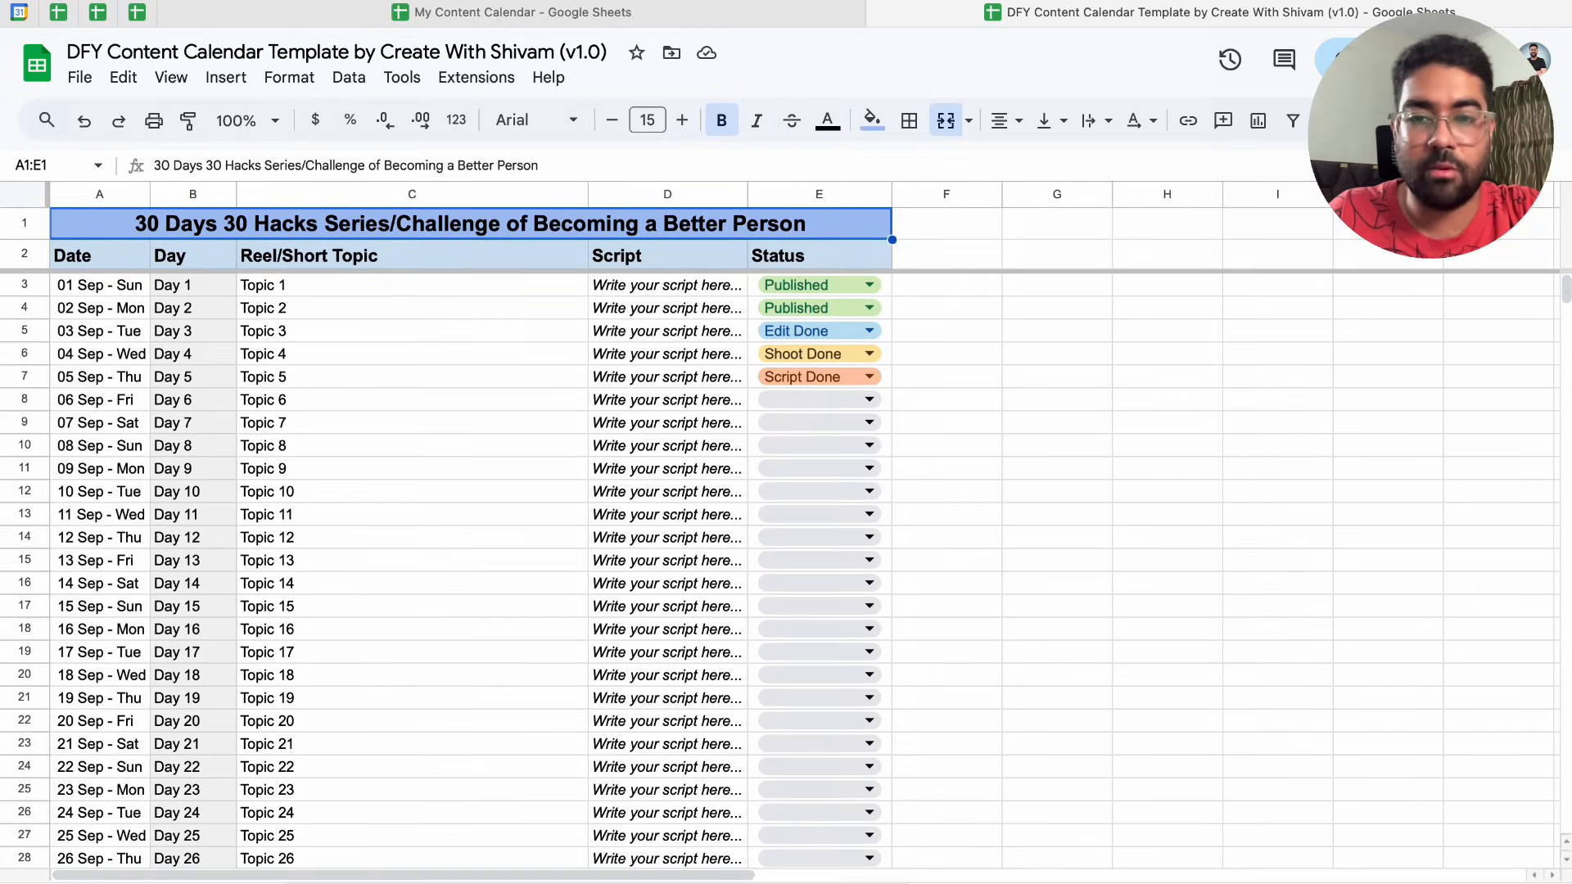
# Try clearing the Day 12 script placeholder in D14 and undo the deletion
pyautogui.click(669, 537)
pyautogui.press('Delete')
pyautogui.hotkey('ctrl', 'z')
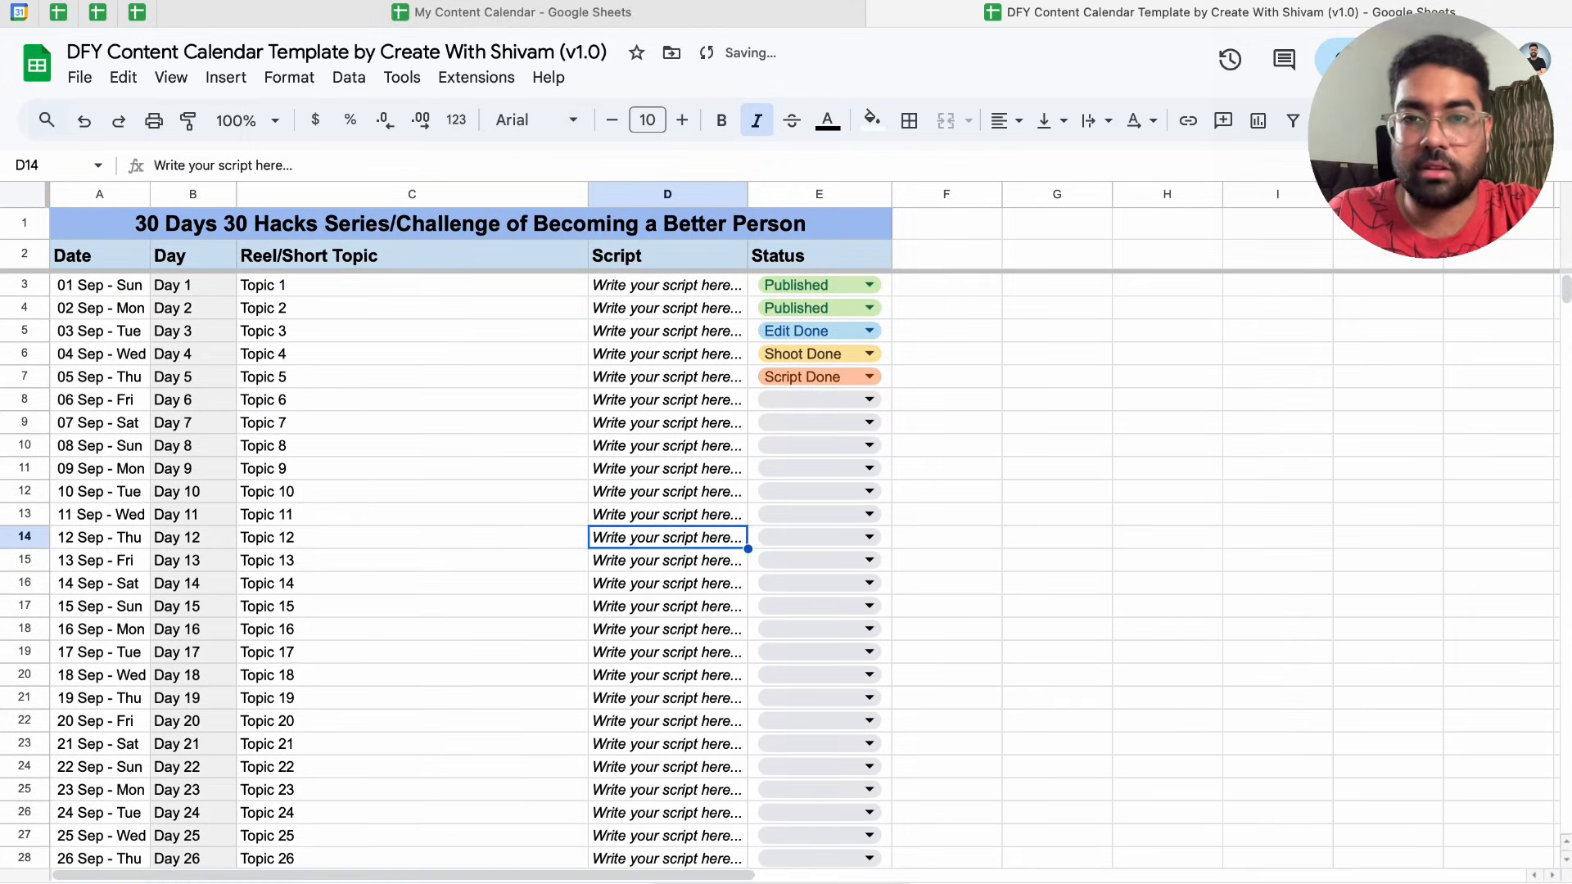